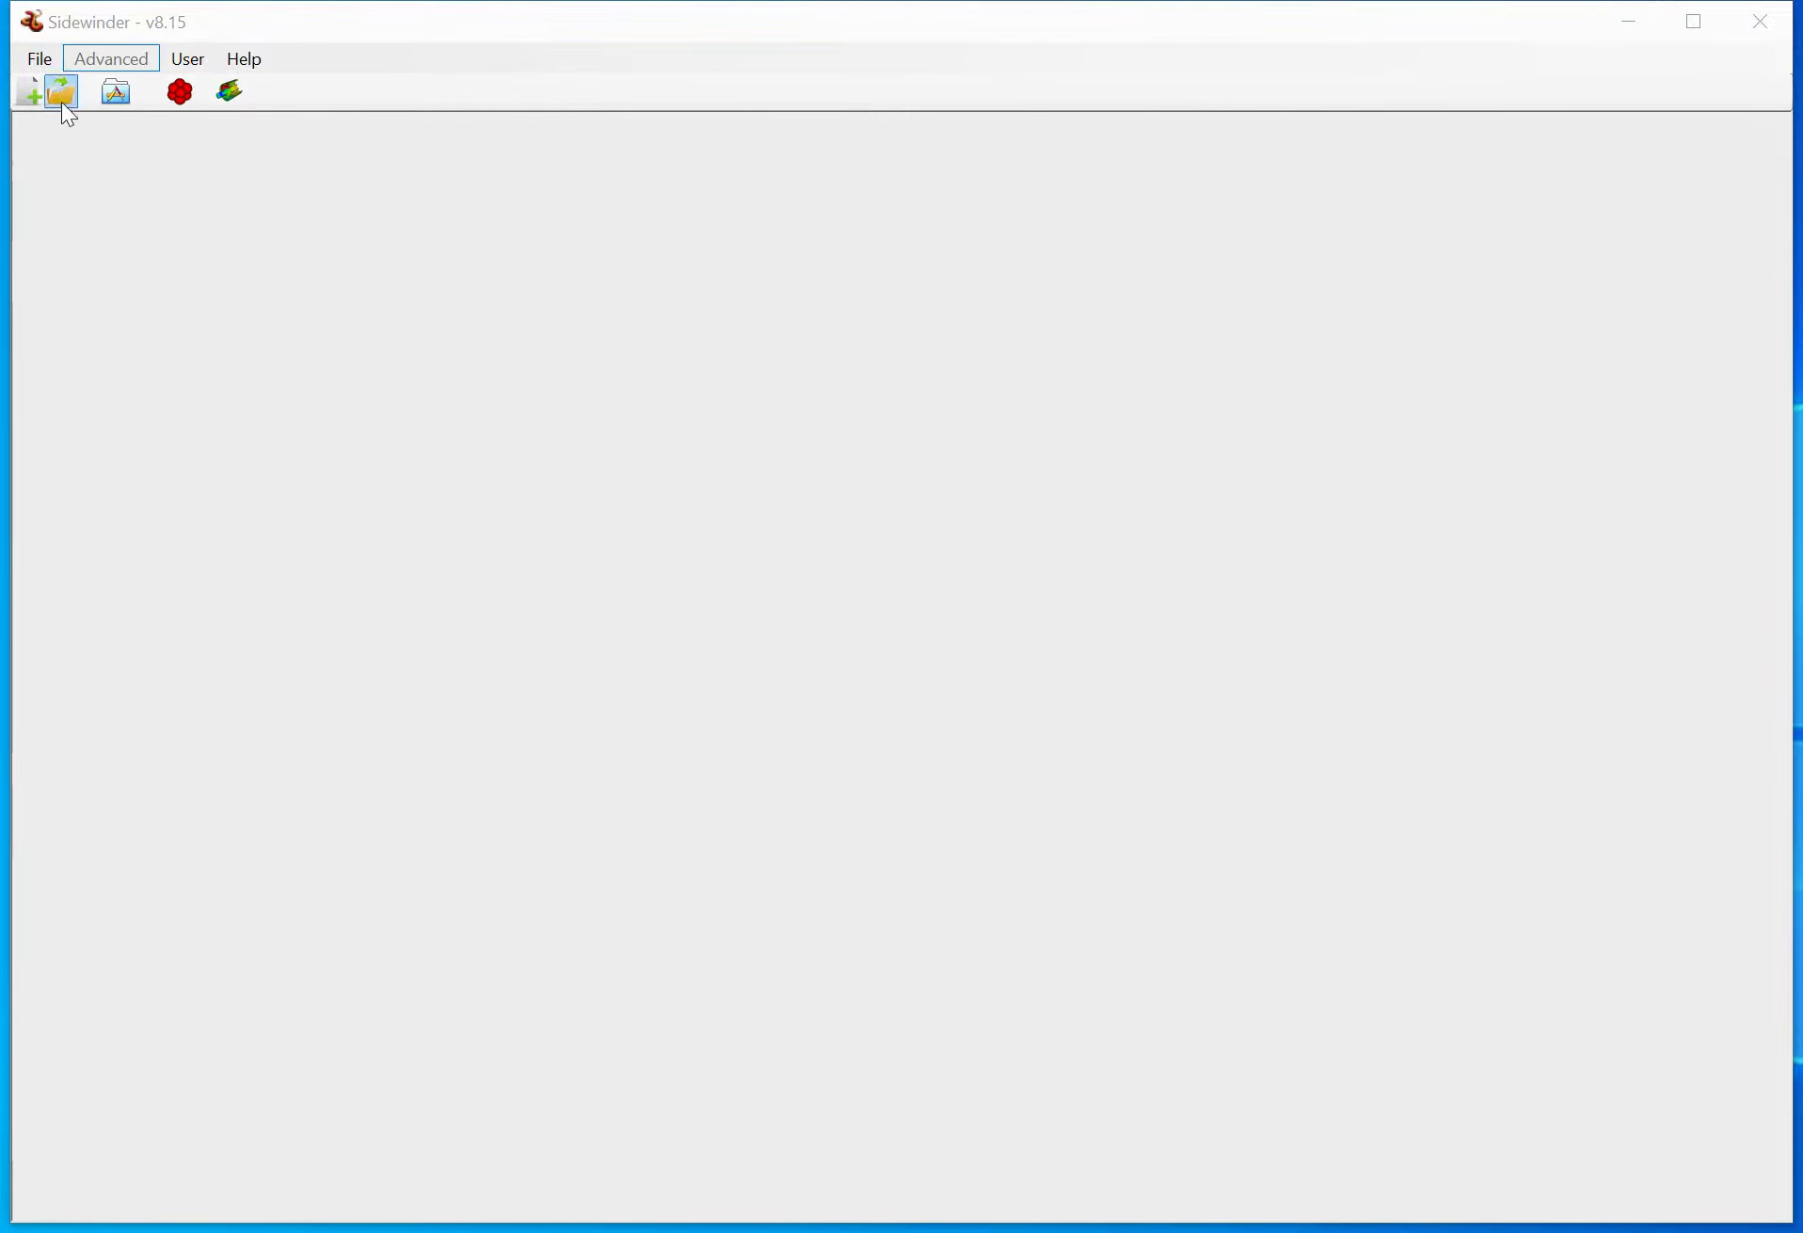
Create a new default conveyor project (default.swi) and solve it
{"action": "left_click", "coordinate": [28, 91]}
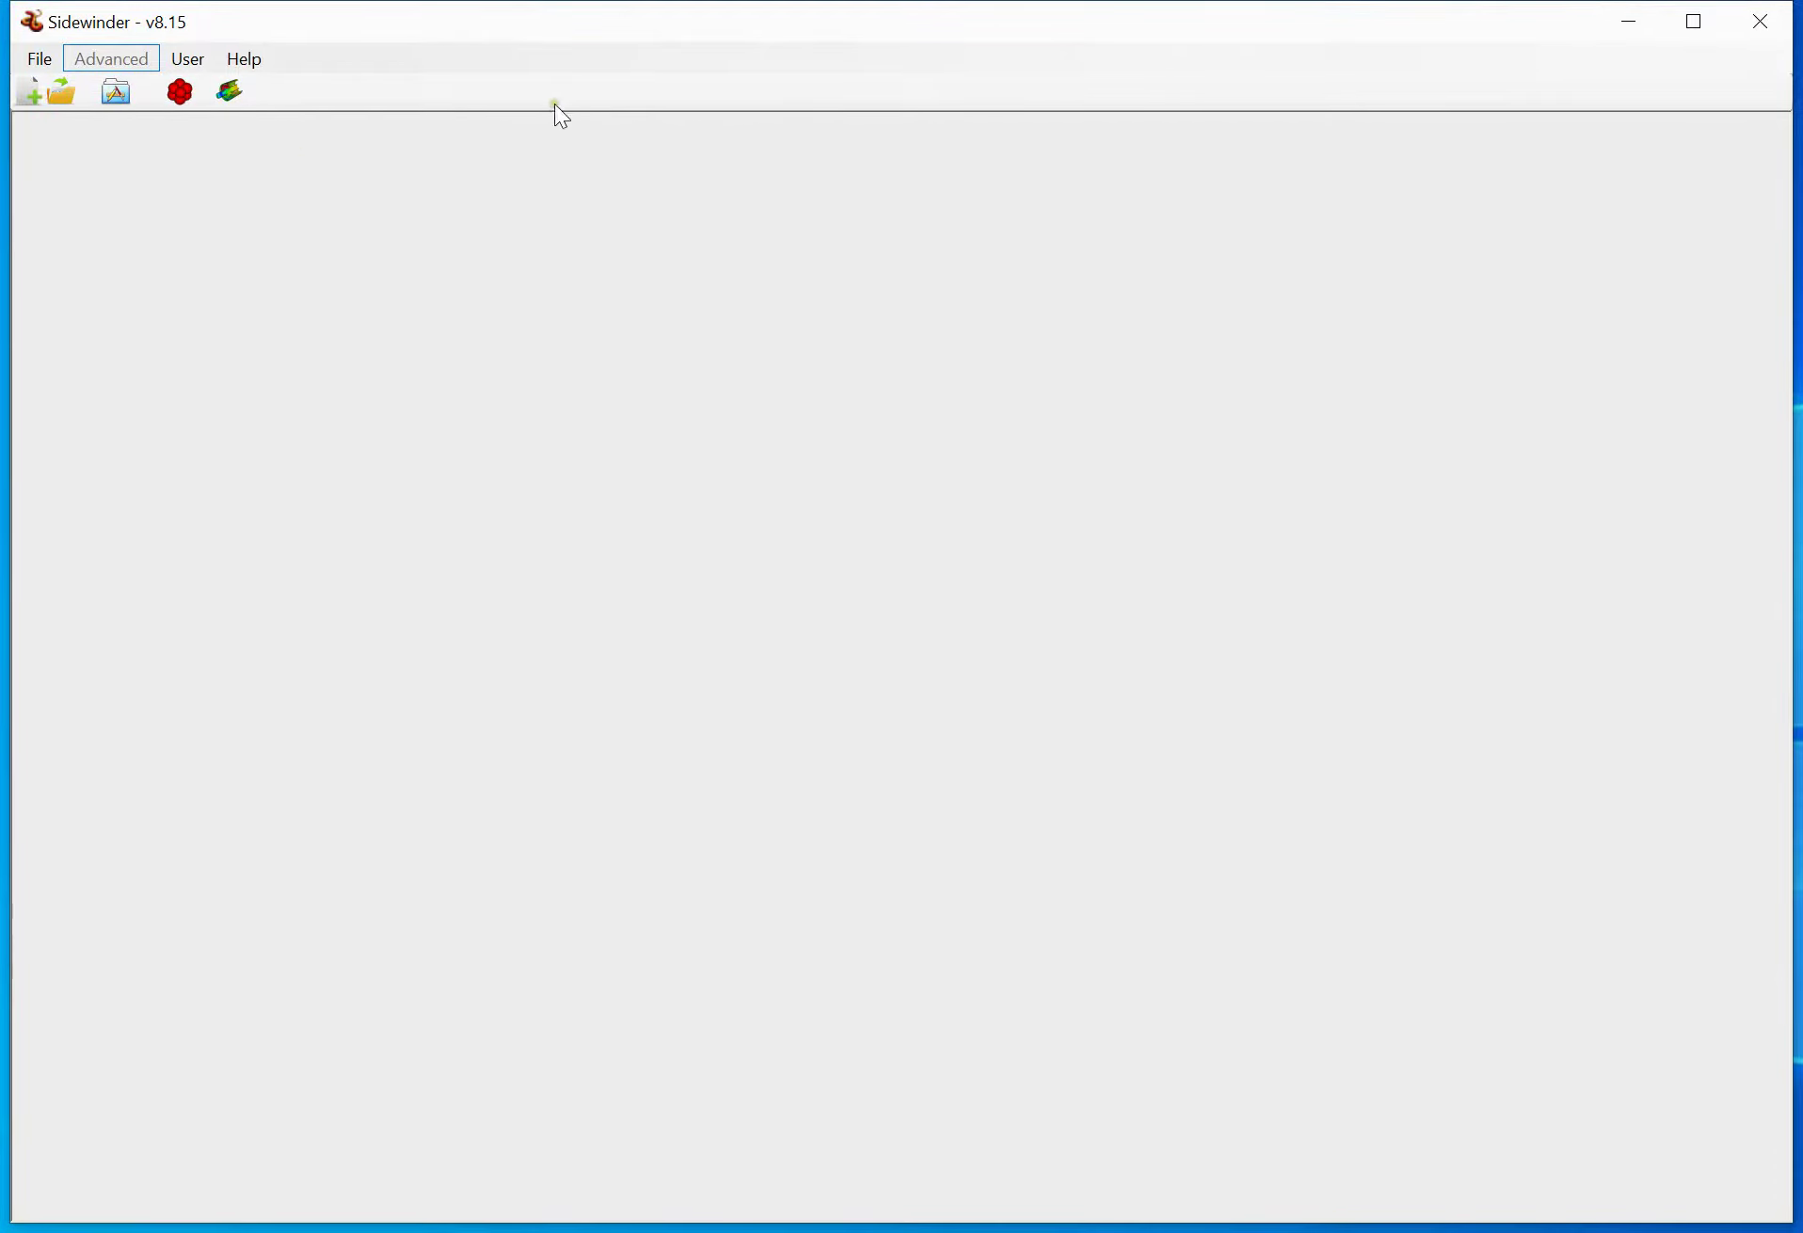
{"action": "left_click", "coordinate": [28, 94]}
{"action": "left_click", "coordinate": [630, 91]}
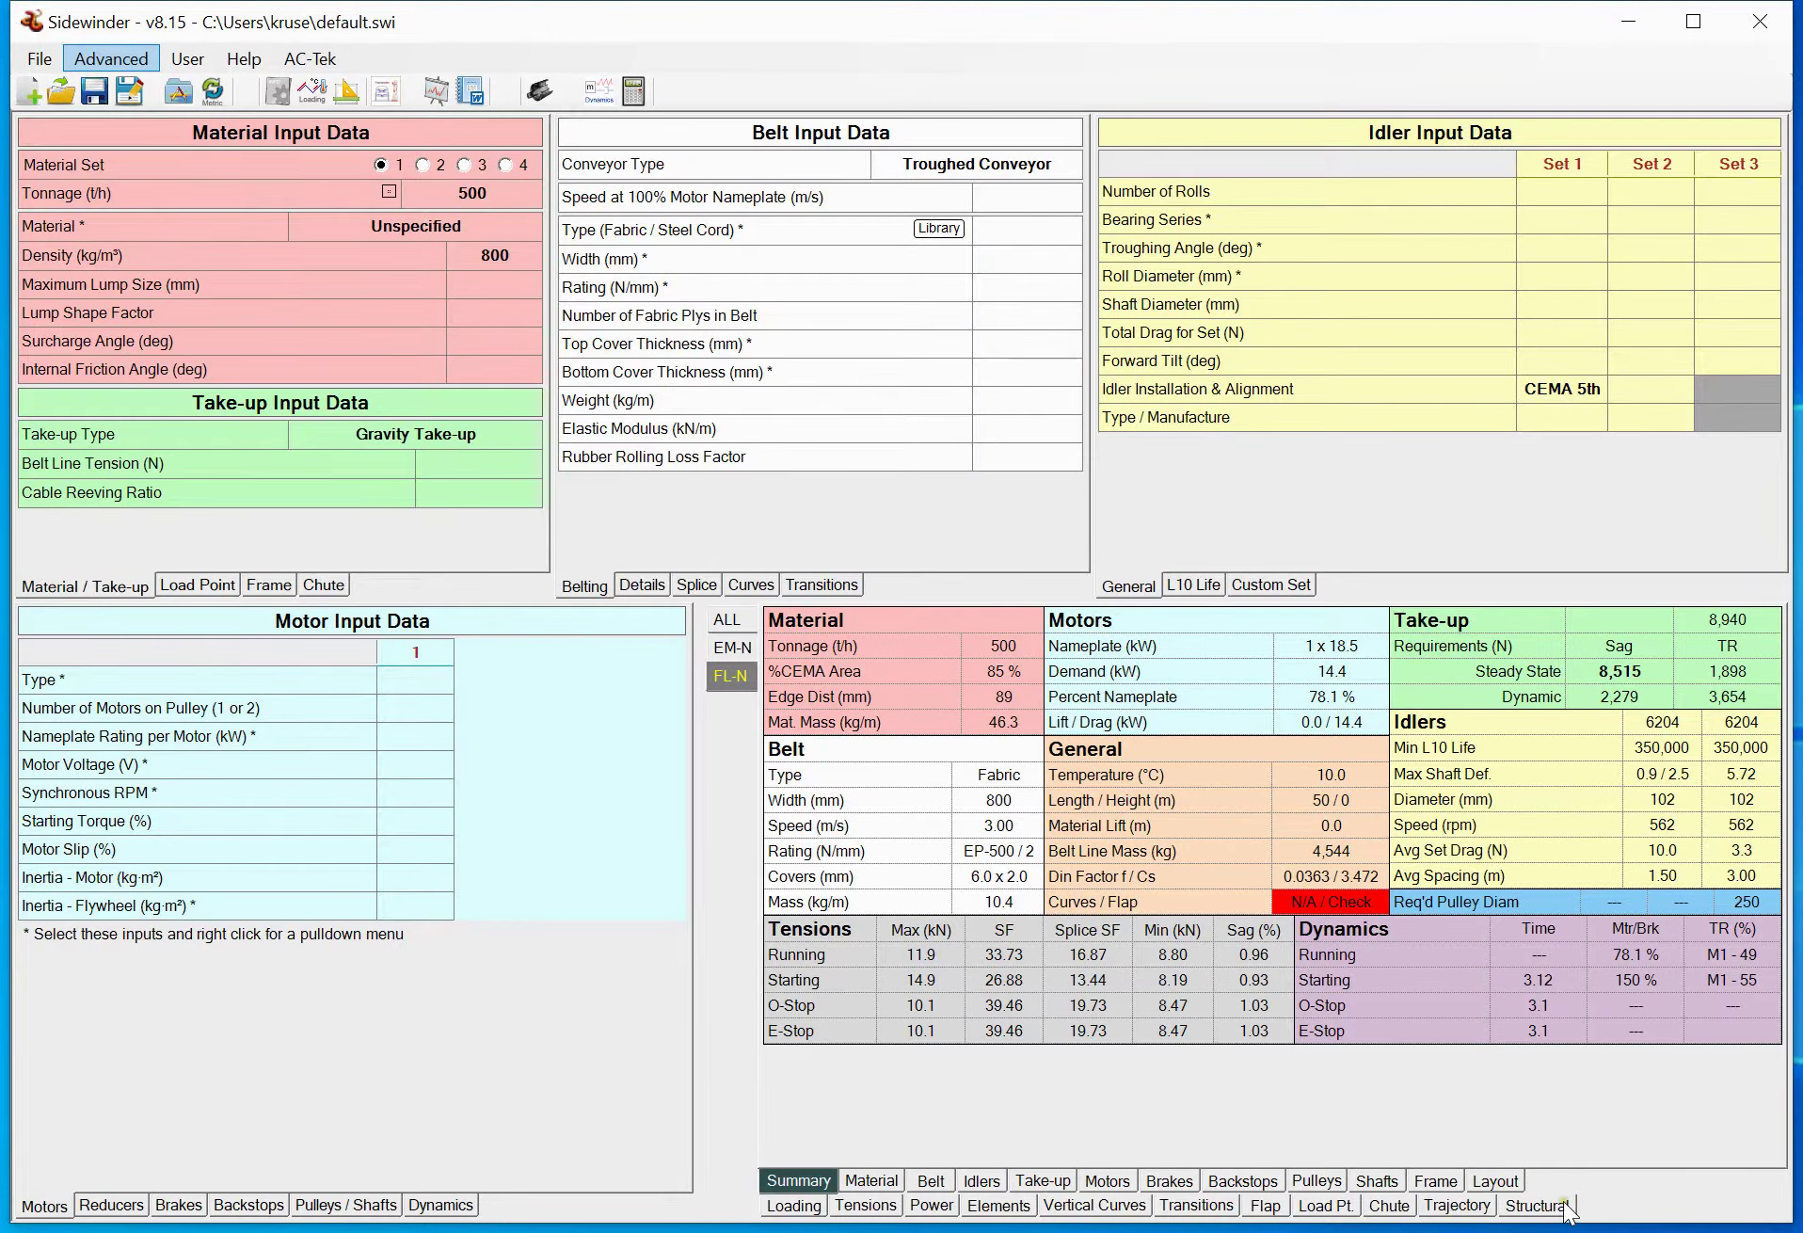
Show the Structural summary results, then the loading page's Structural Cases settings
{"action": "left_click", "coordinate": [1567, 1207]}
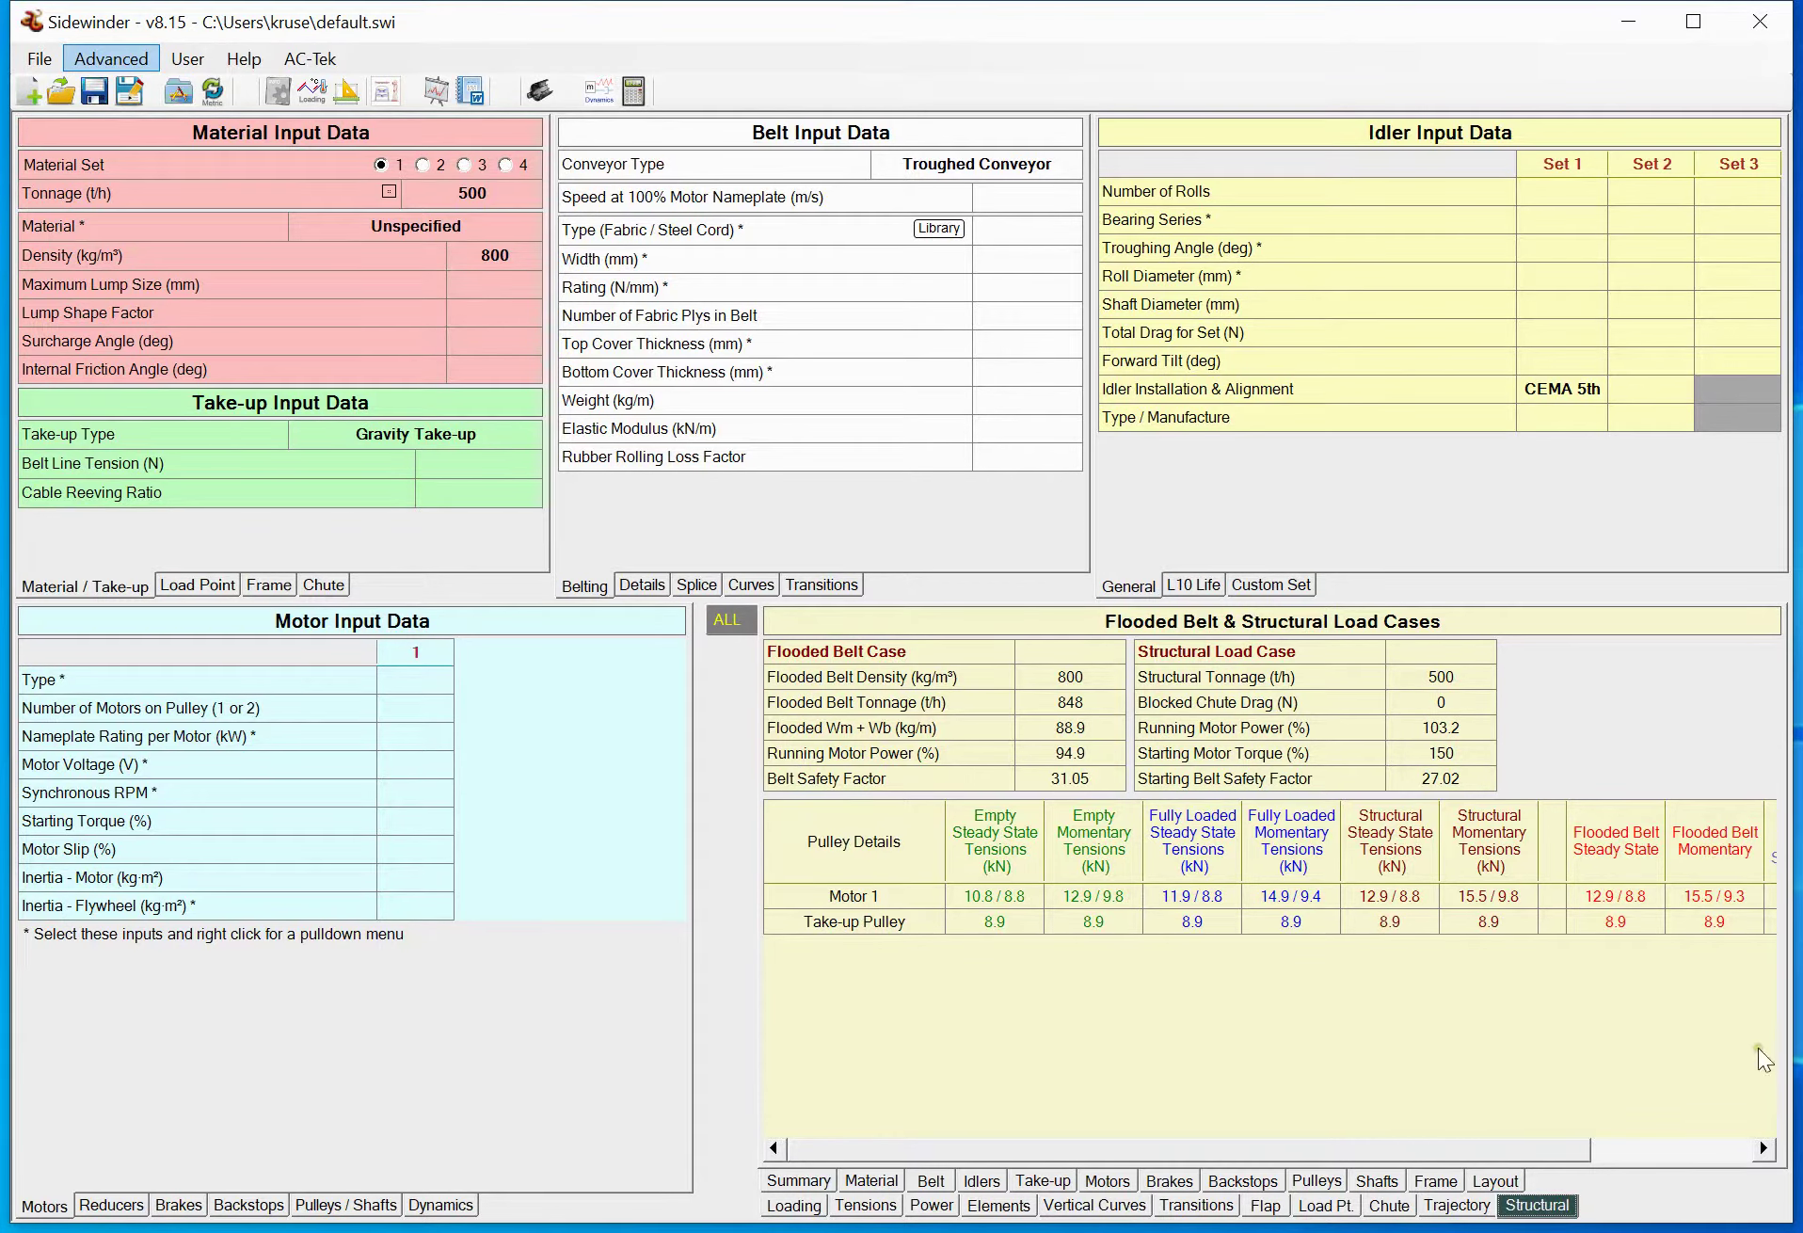
{"action": "left_click", "coordinate": [311, 92]}
{"action": "left_click", "coordinate": [229, 555]}
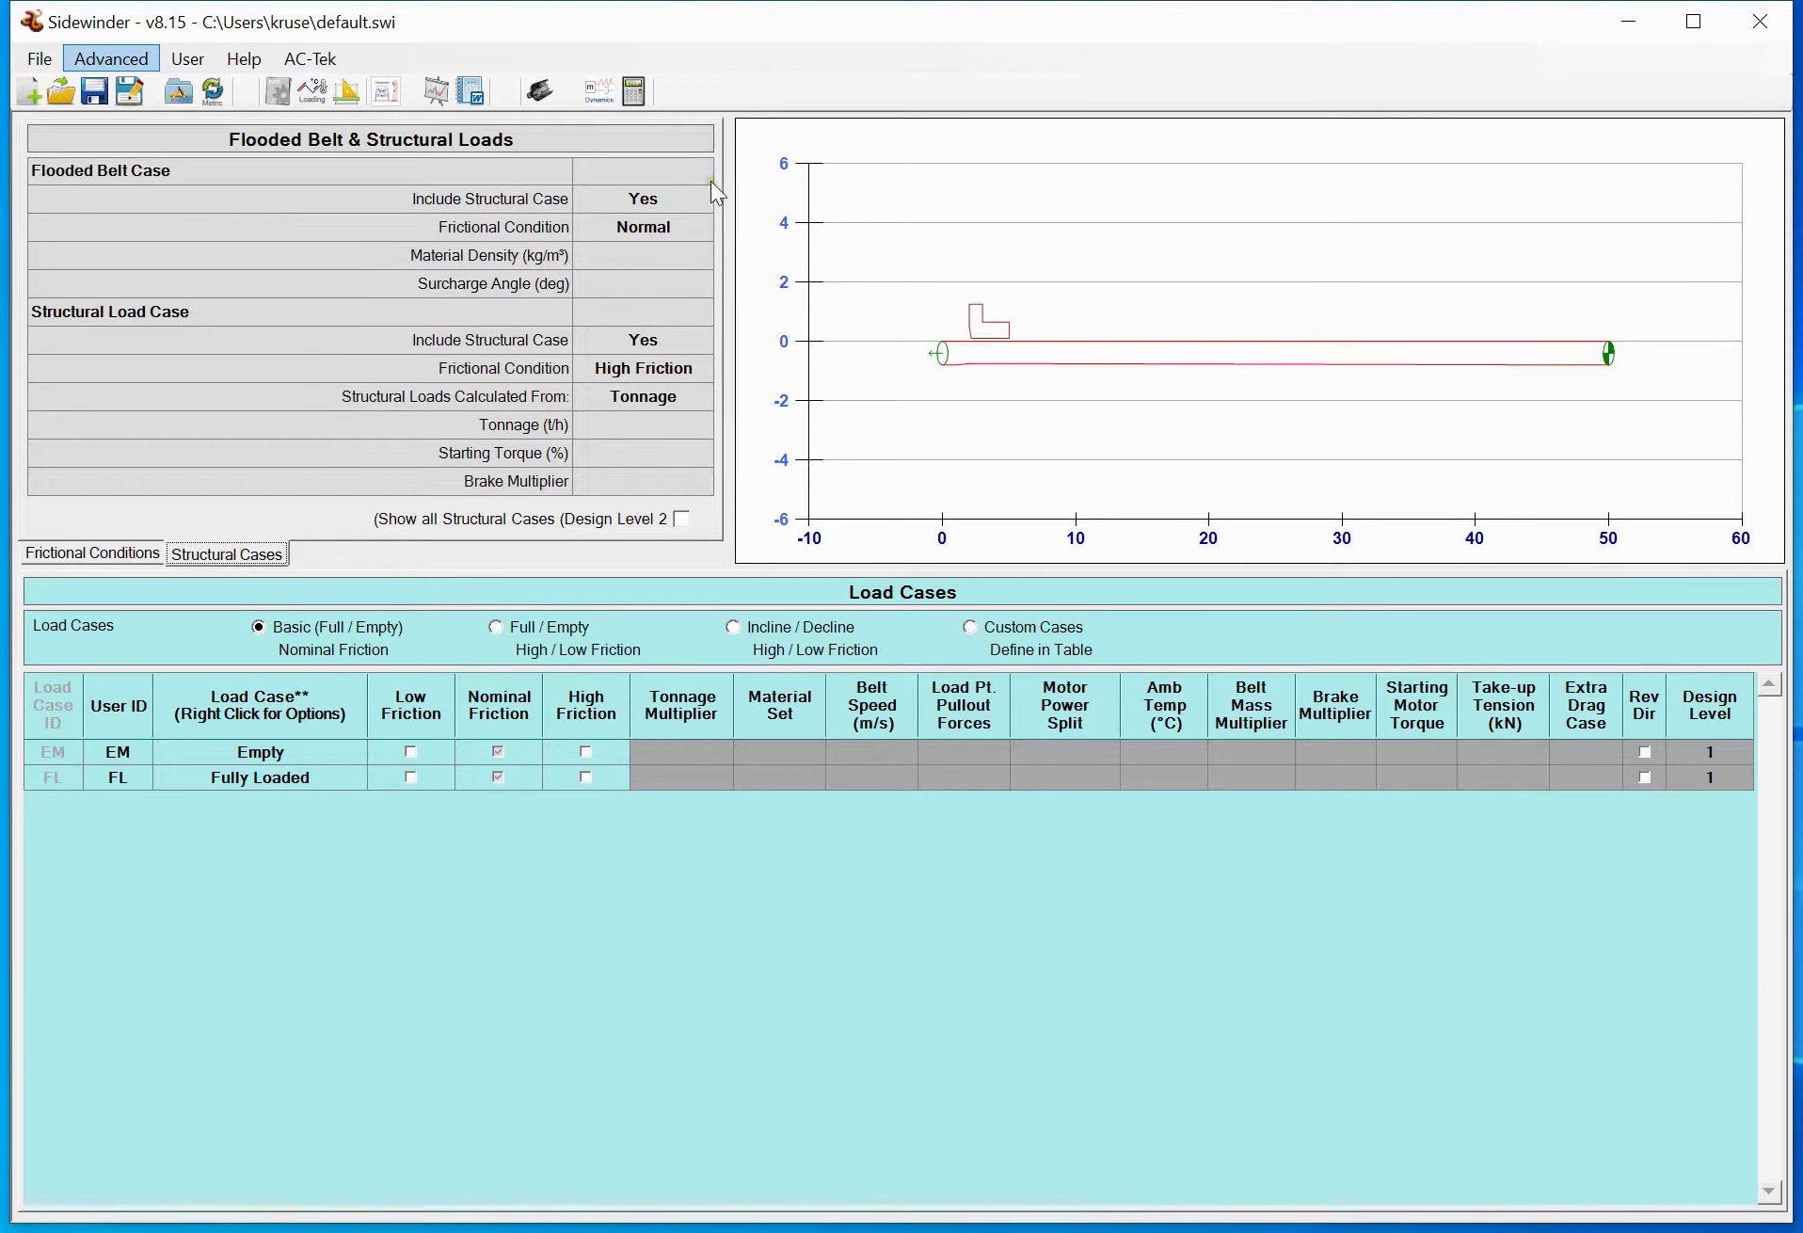
{"action": "left_click", "coordinate": [658, 201]}
{"action": "left_click", "coordinate": [657, 346]}
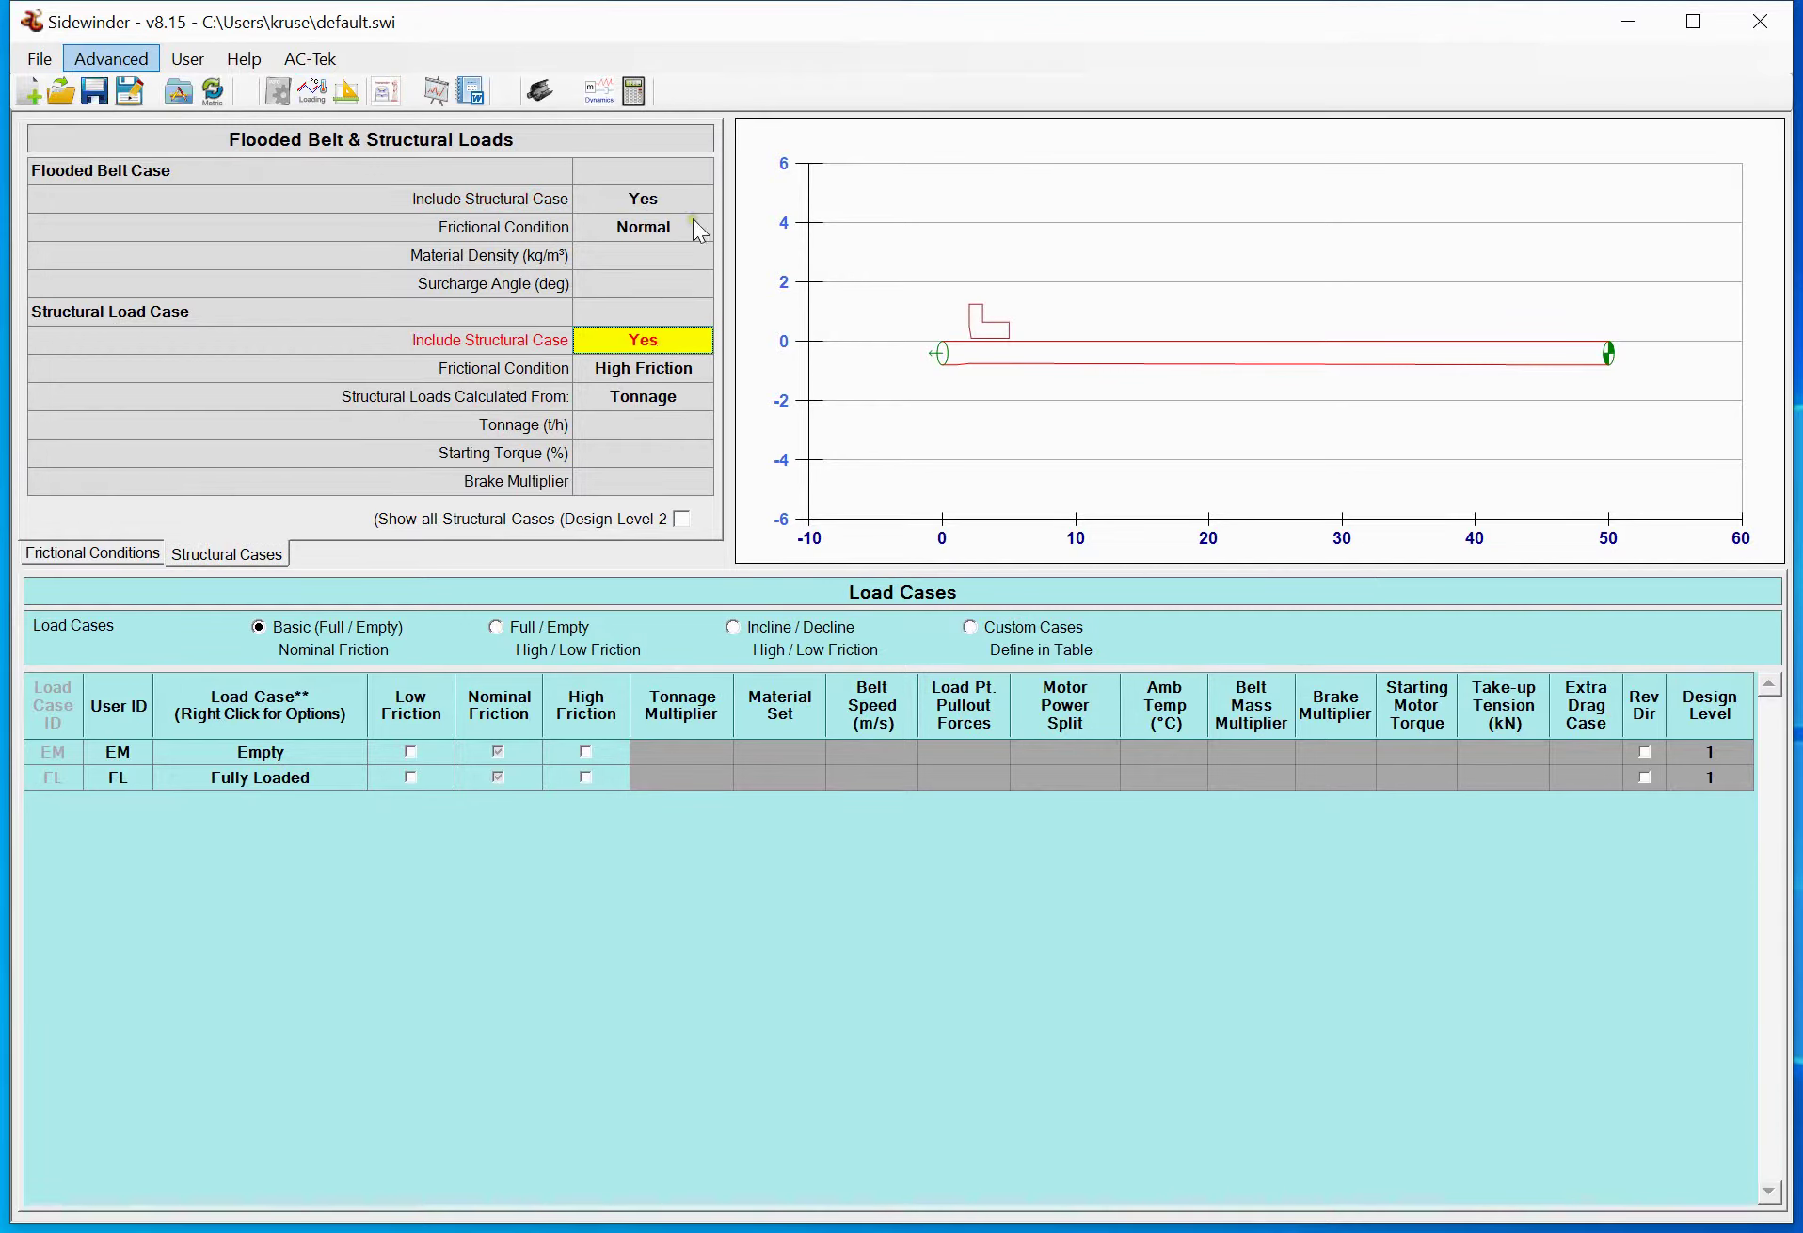
{"action": "left_click", "coordinate": [682, 193]}
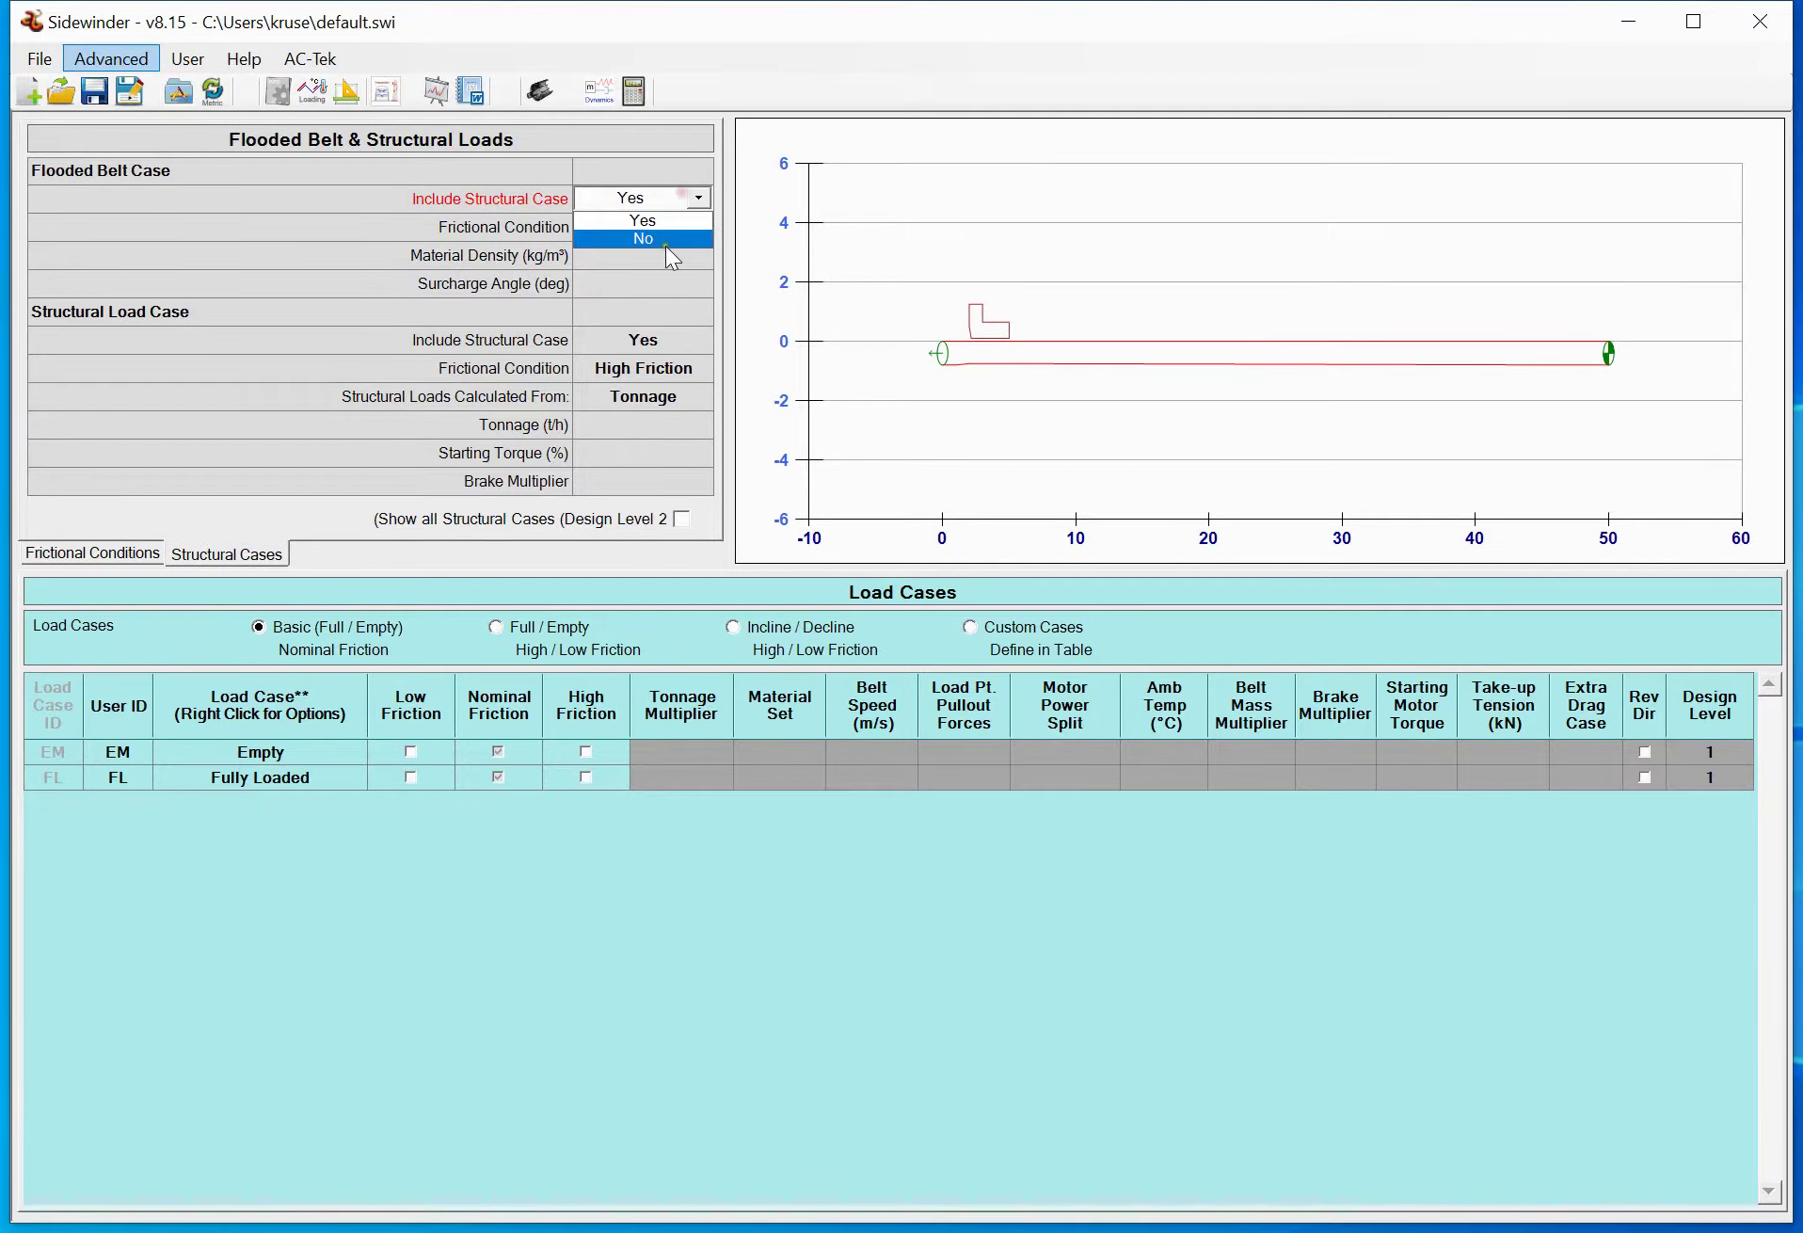
{"action": "left_click", "coordinate": [671, 166]}
{"action": "left_click", "coordinate": [663, 225]}
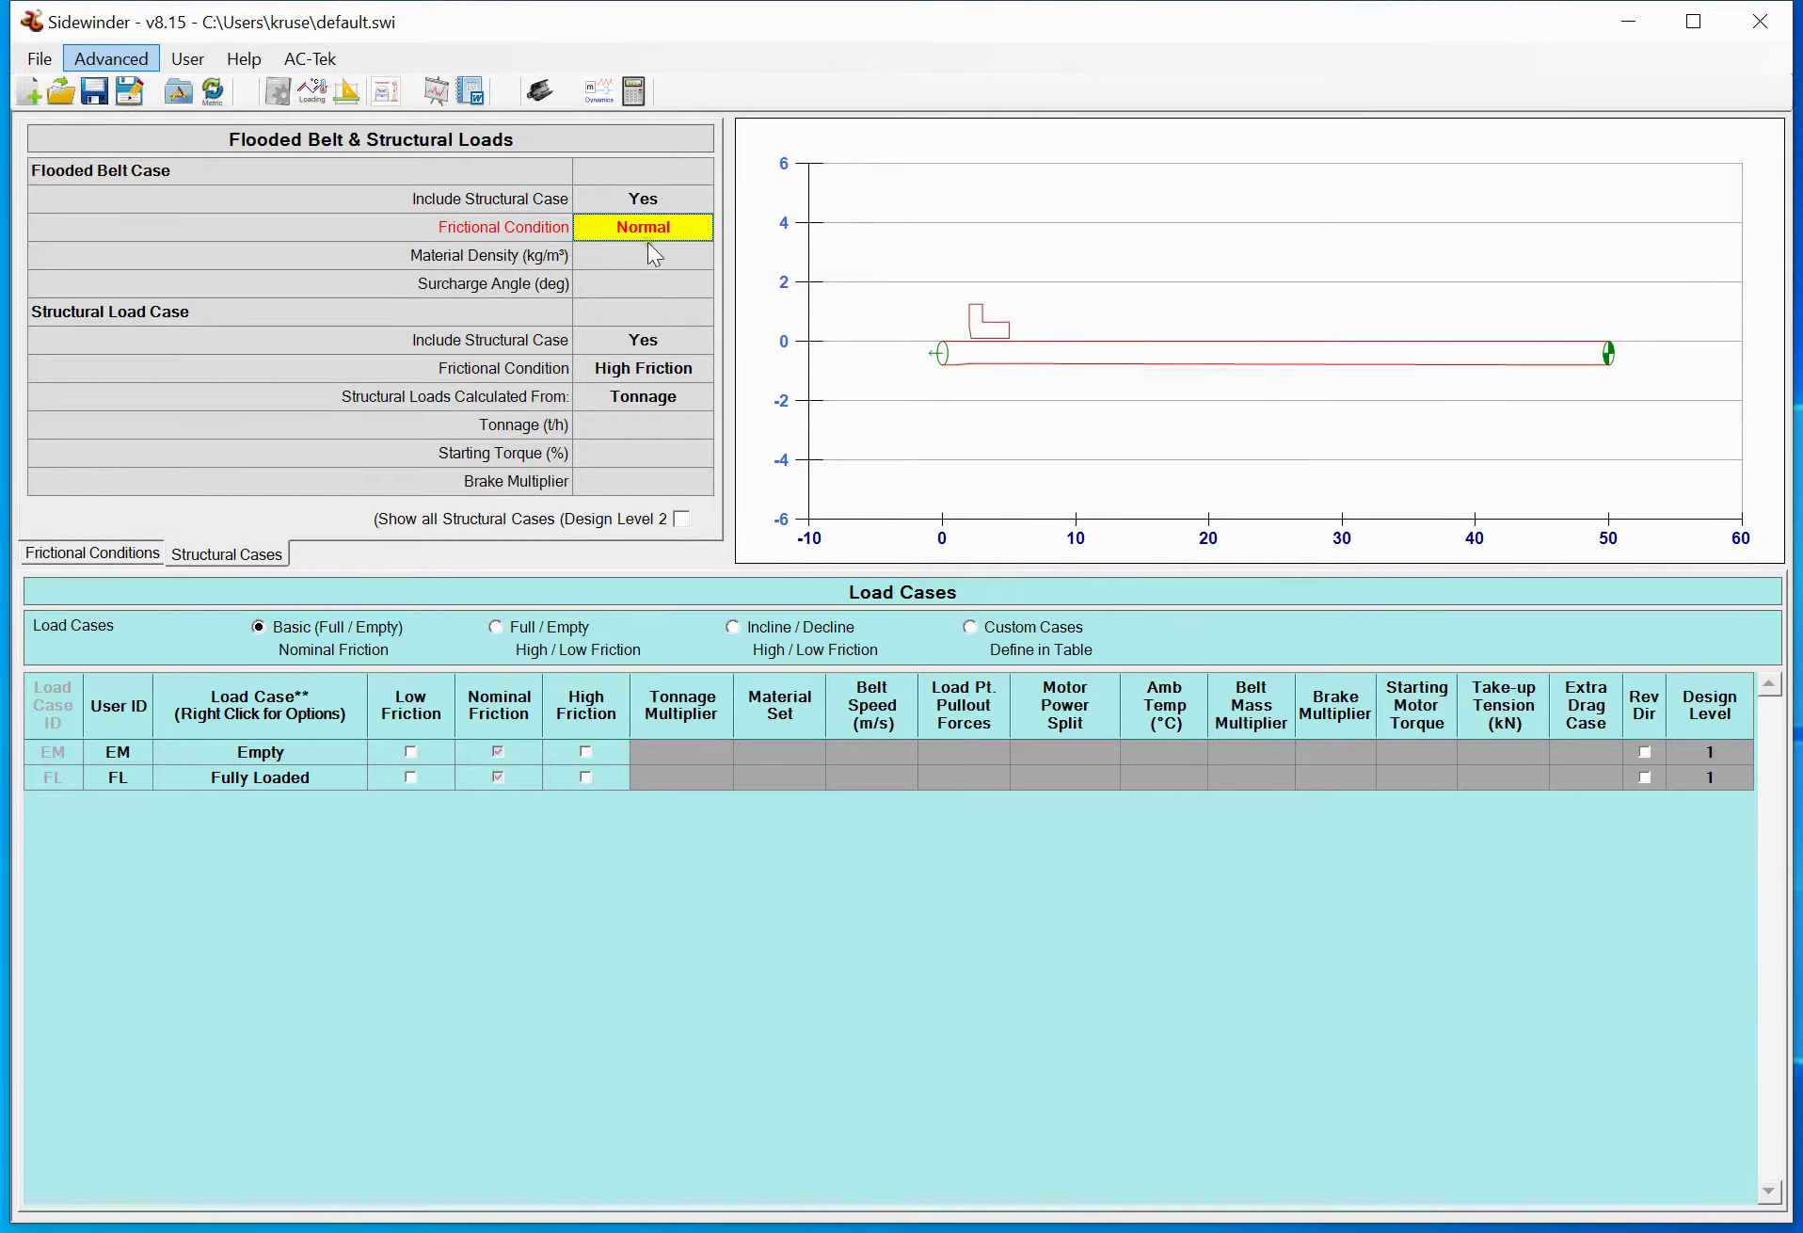
{"action": "left_click", "coordinate": [696, 224]}
{"action": "left_click", "coordinate": [701, 226]}
{"action": "left_click", "coordinate": [701, 226]}
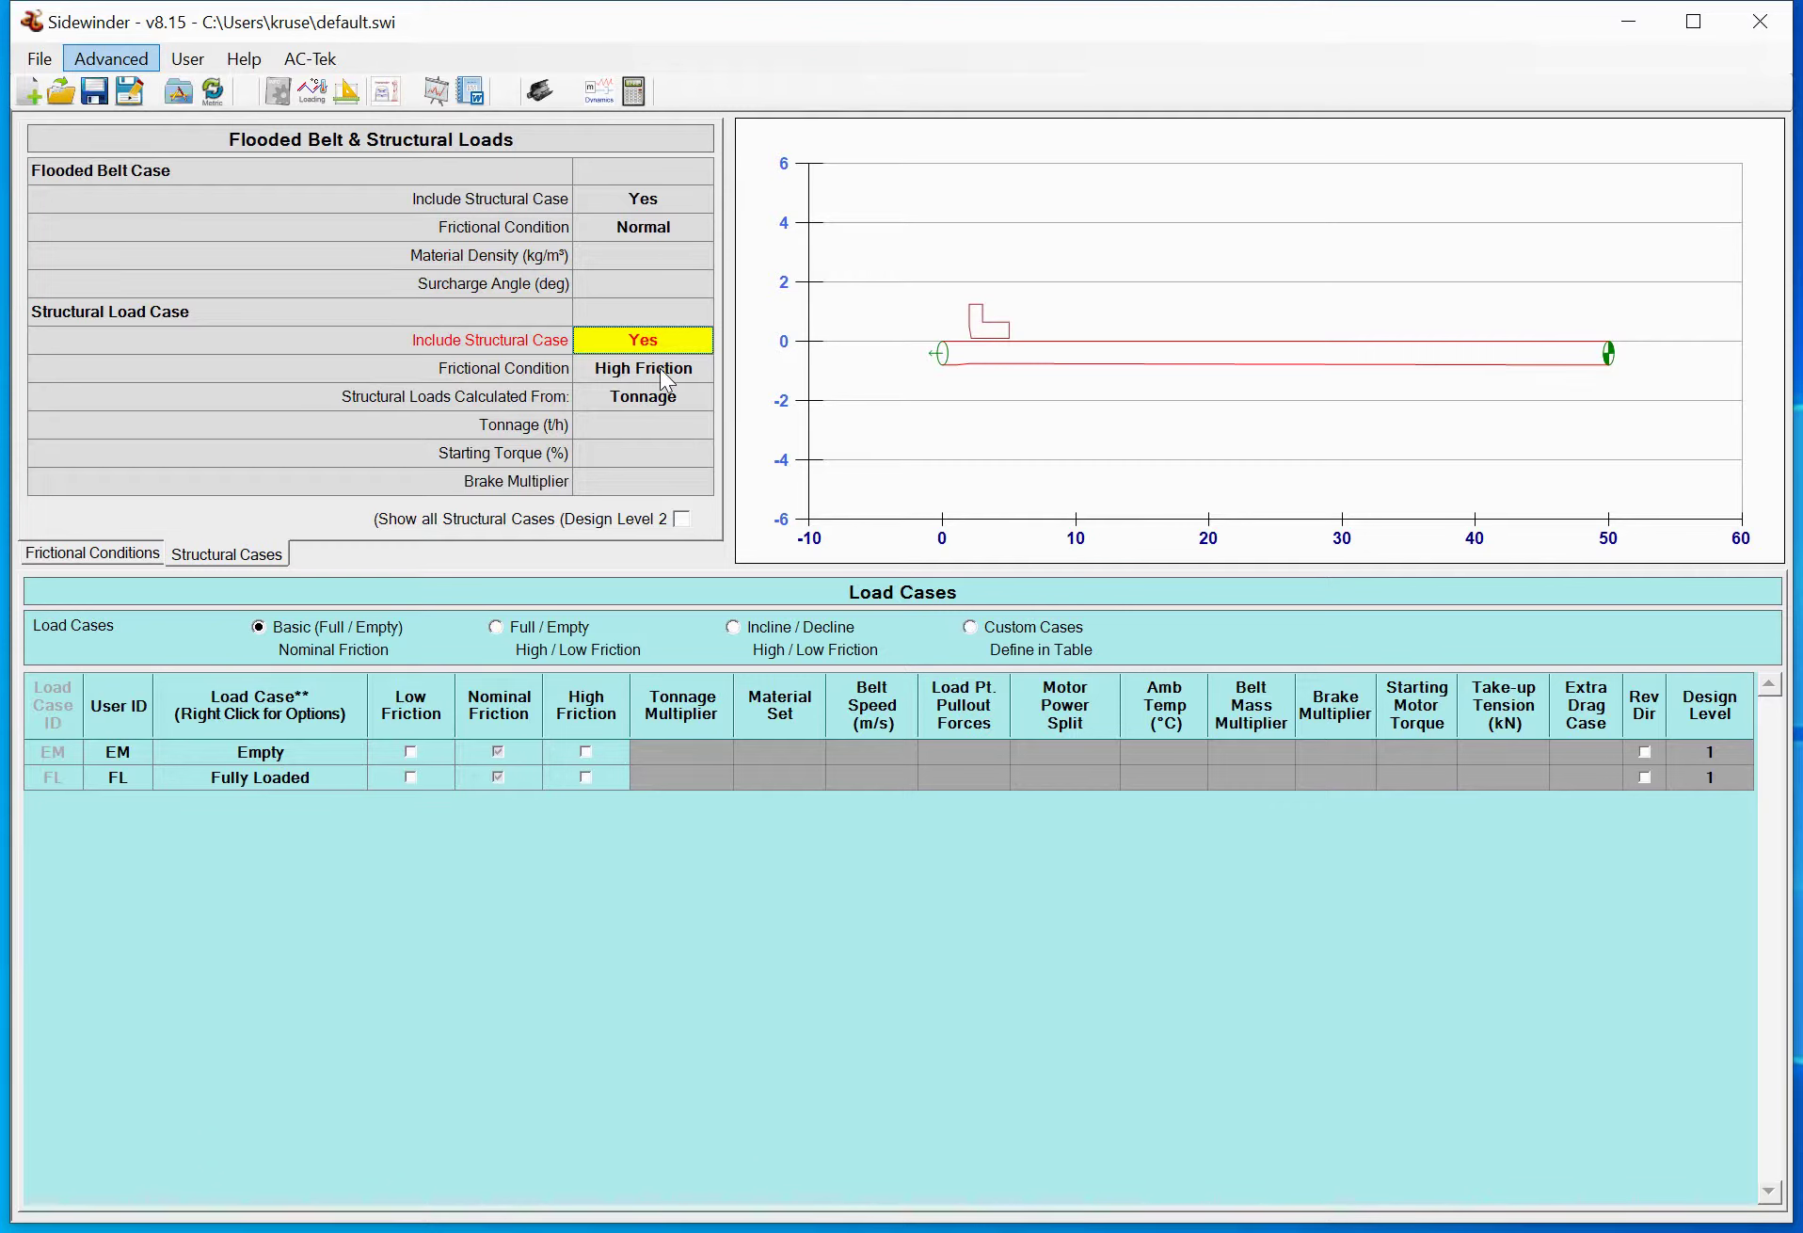
{"action": "left_click", "coordinate": [670, 399]}
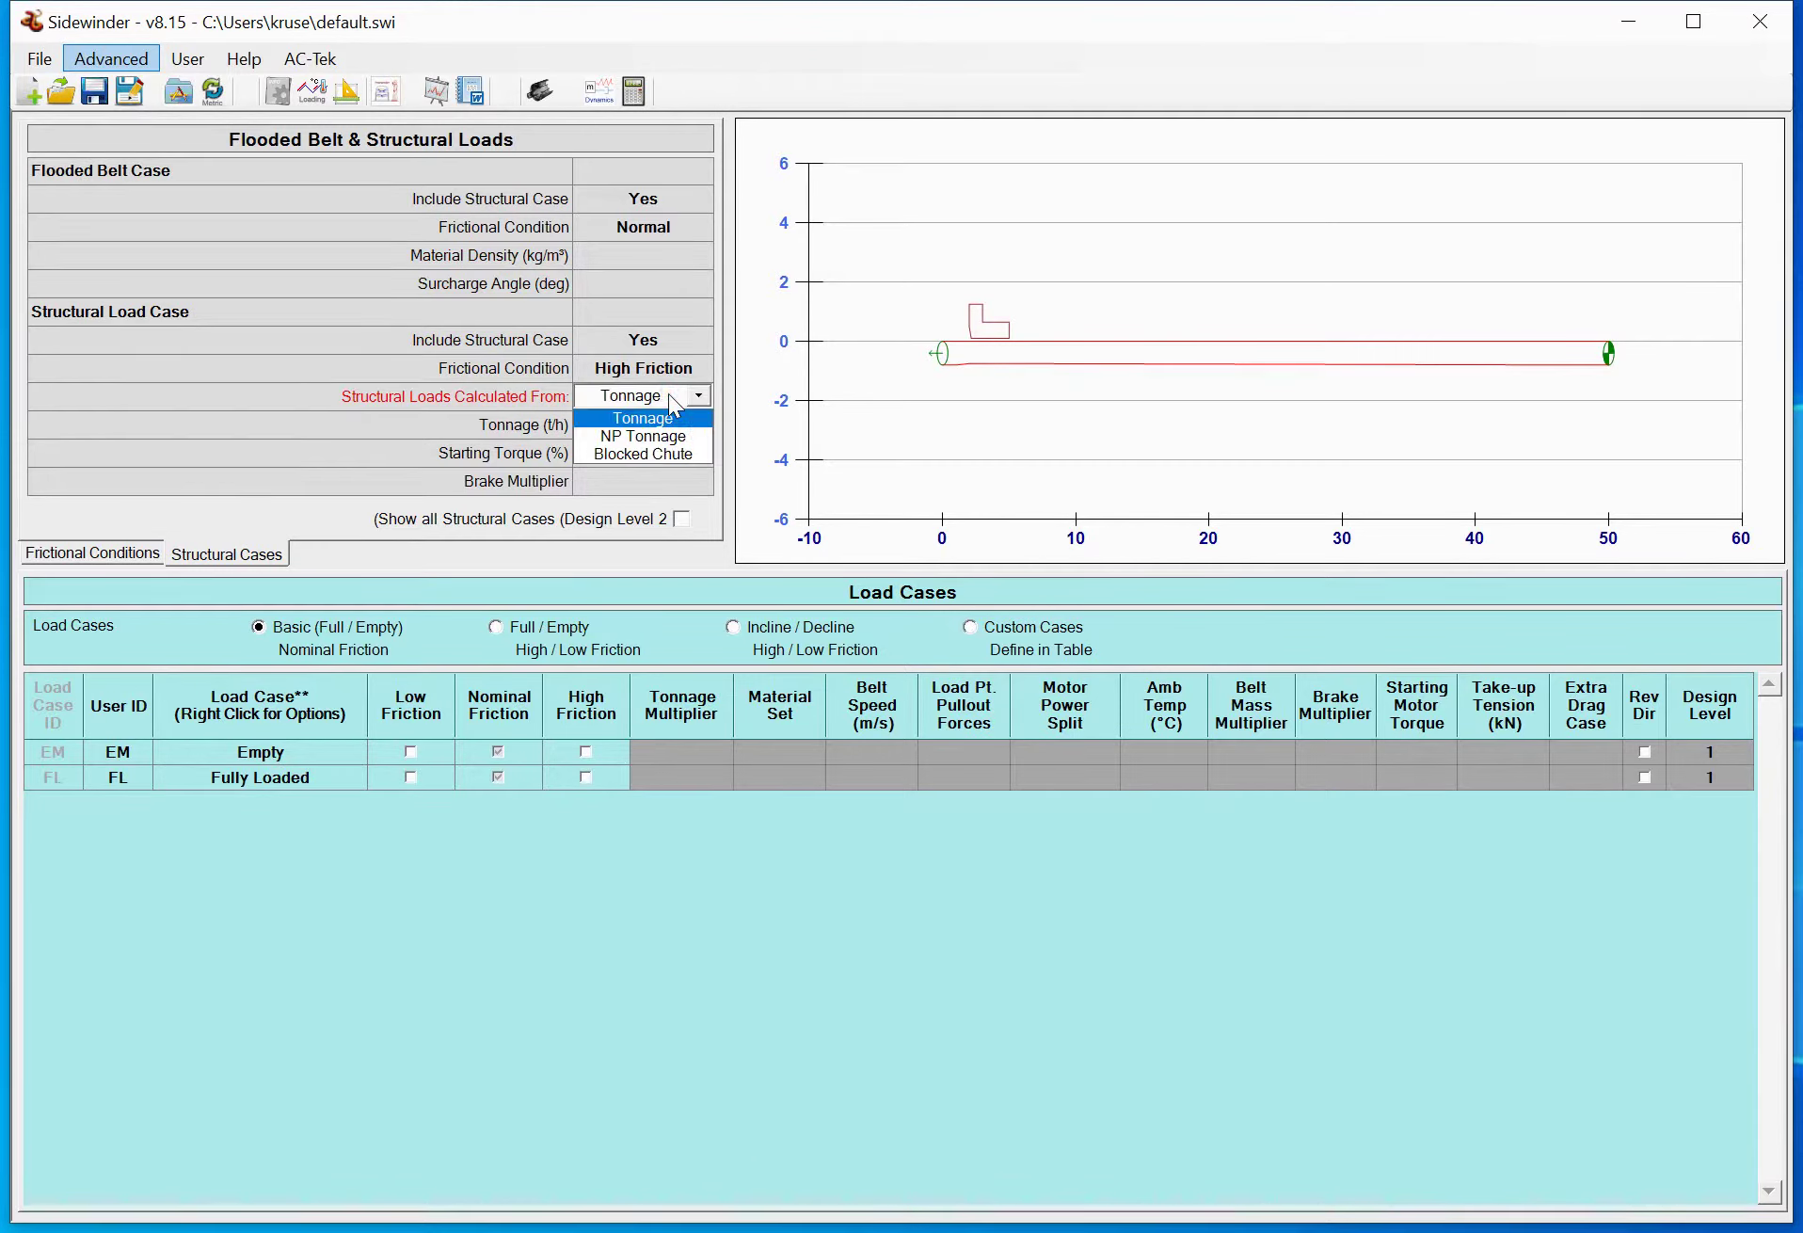
Try NP Tonnage, then Tonnage, as the structural loads calculation basis
{"action": "left_click", "coordinate": [668, 417]}
{"action": "left_click", "coordinate": [645, 424]}
{"action": "left_click", "coordinate": [685, 398]}
{"action": "left_click", "coordinate": [684, 397]}
{"action": "left_click", "coordinate": [671, 434]}
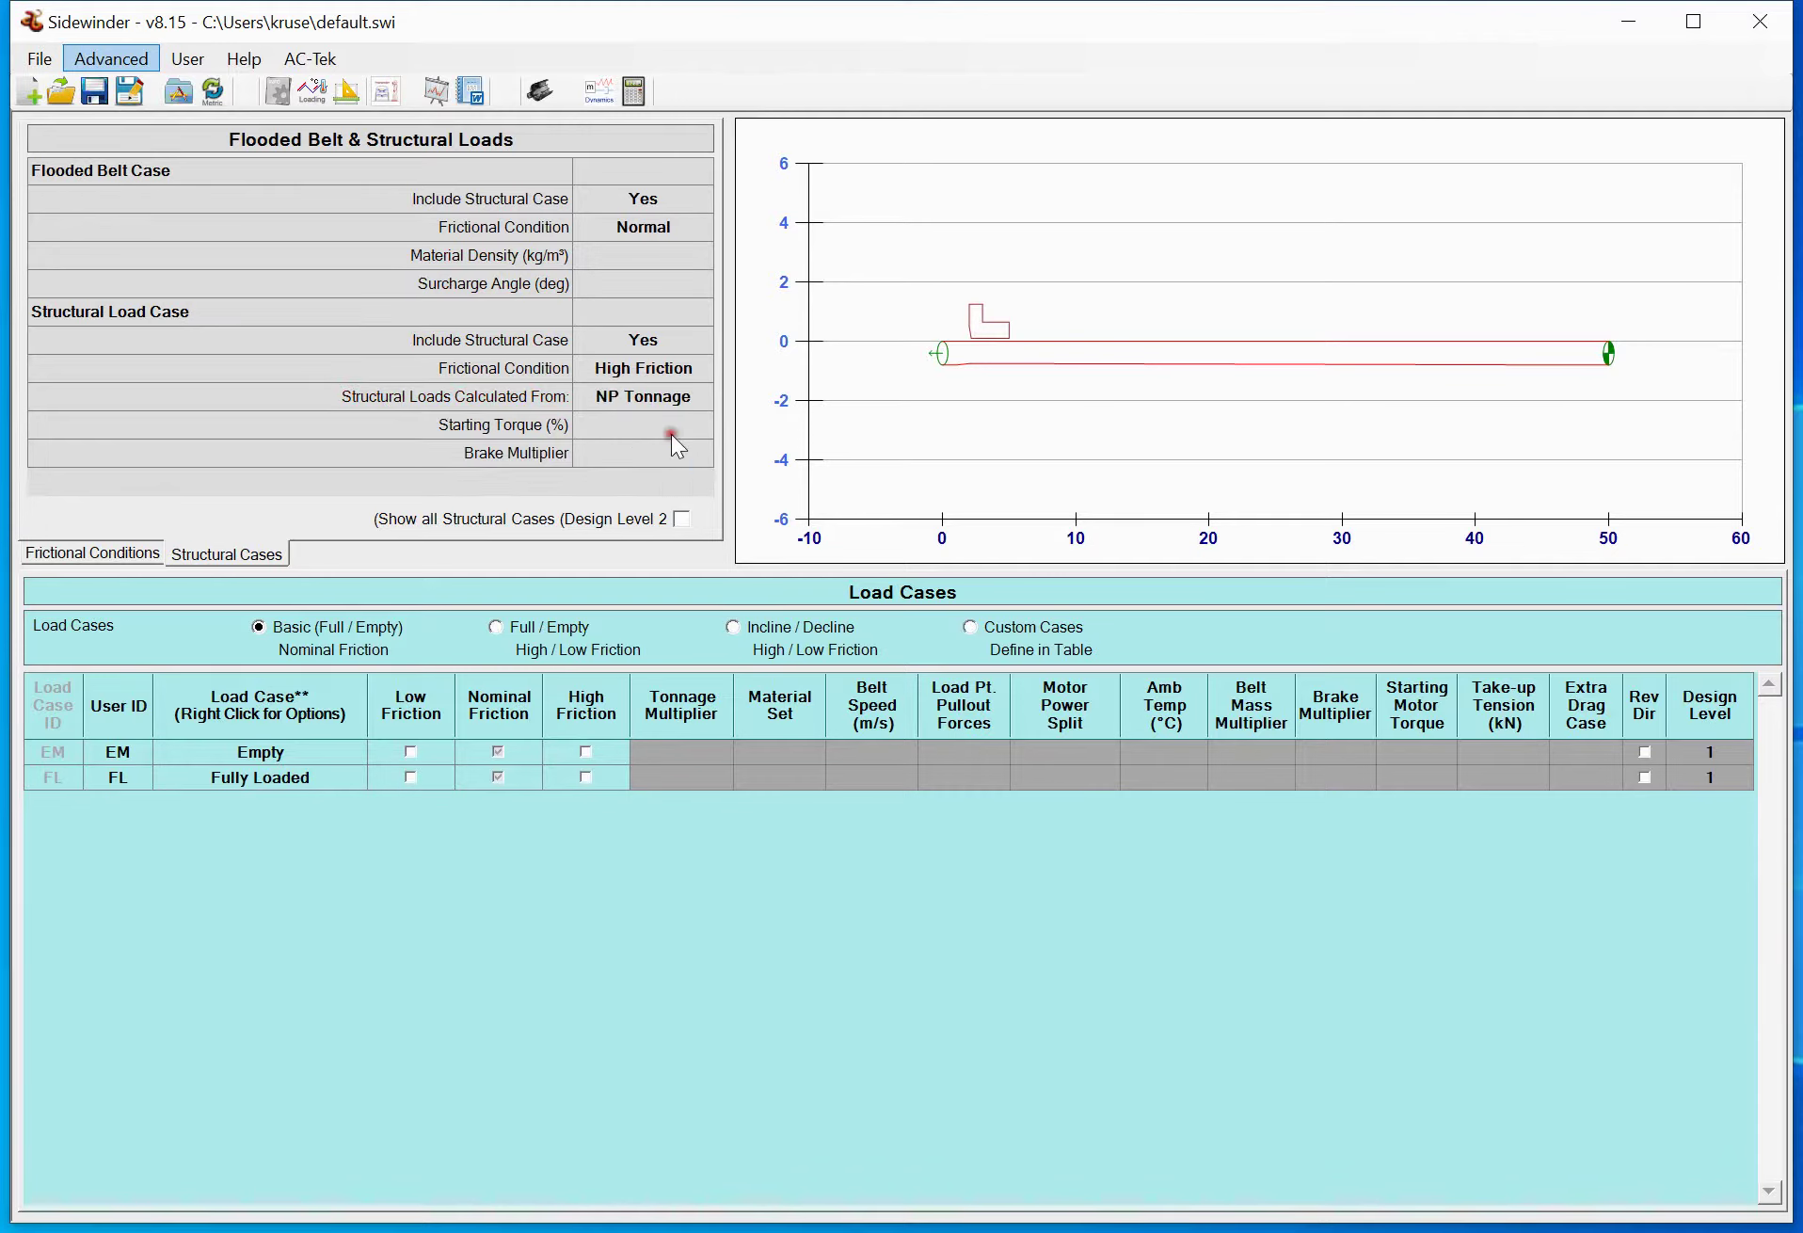
{"action": "left_click", "coordinate": [646, 397]}
{"action": "left_click", "coordinate": [646, 397]}
{"action": "left_click", "coordinate": [649, 413]}
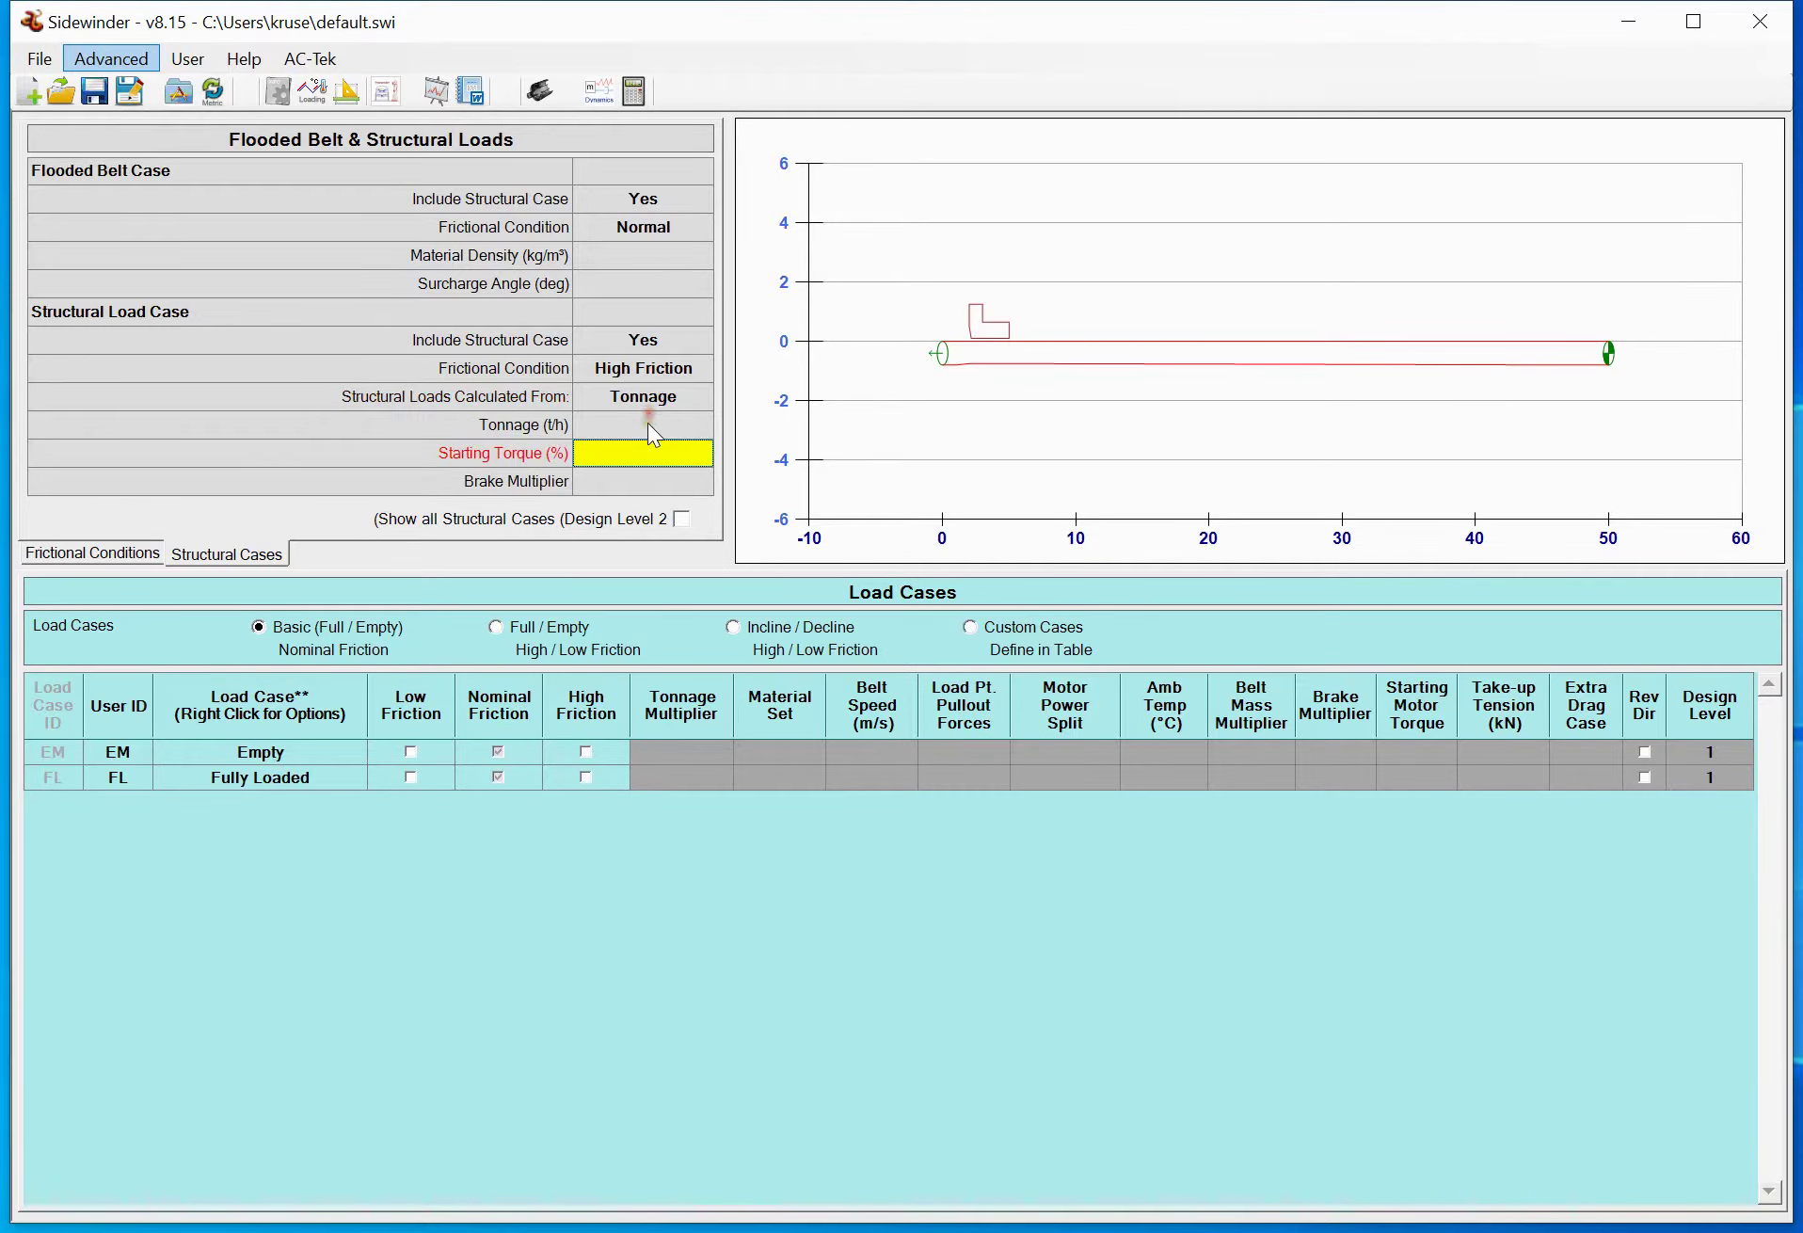
Set Structural Loads Calculated From to Blocked Chute
{"action": "left_click", "coordinate": [660, 395]}
{"action": "left_click", "coordinate": [660, 396]}
{"action": "left_click", "coordinate": [663, 395]}
{"action": "left_click", "coordinate": [660, 436]}
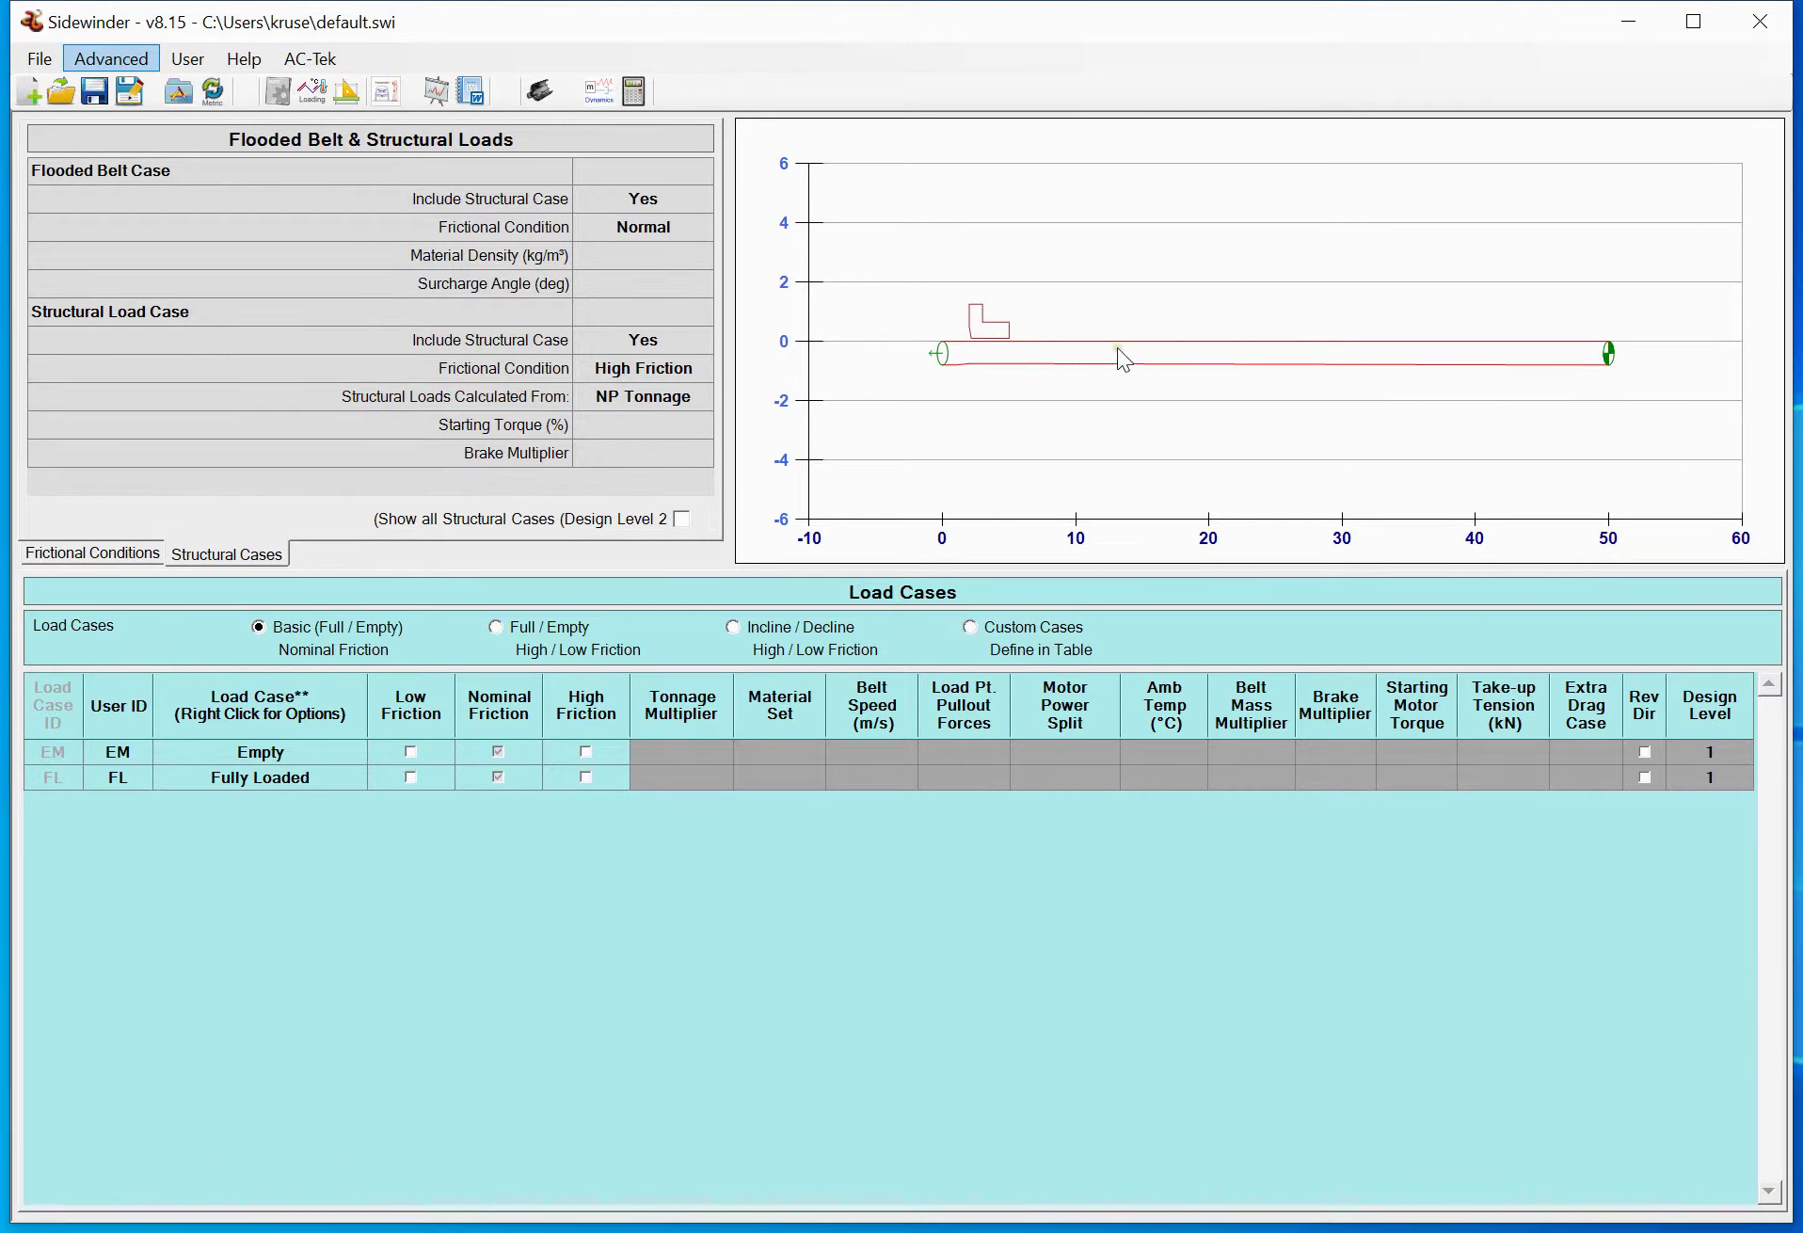
{"action": "left_click", "coordinate": [668, 397]}
{"action": "left_click", "coordinate": [668, 396]}
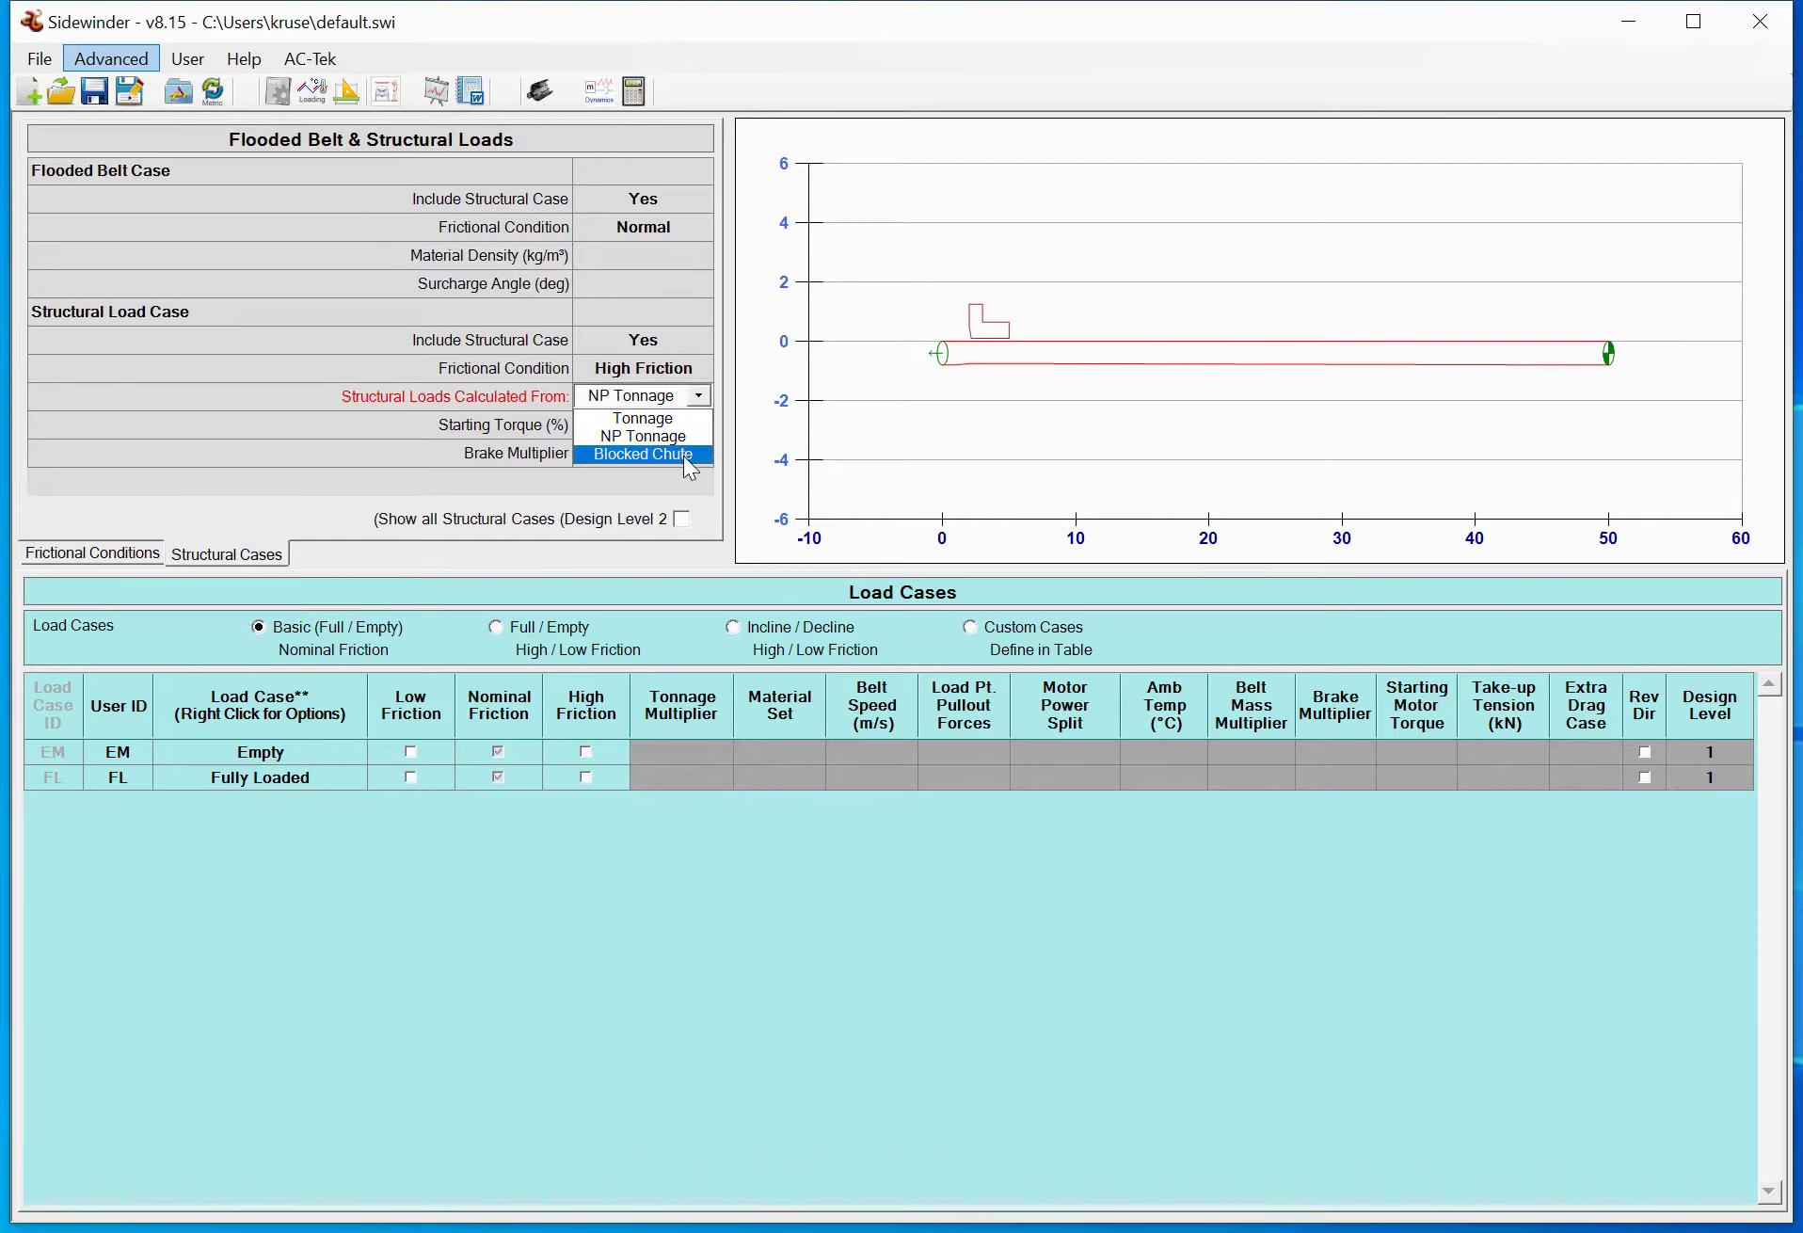
{"action": "left_click", "coordinate": [685, 456]}
{"action": "left_click", "coordinate": [675, 433]}
{"action": "left_click", "coordinate": [670, 403]}
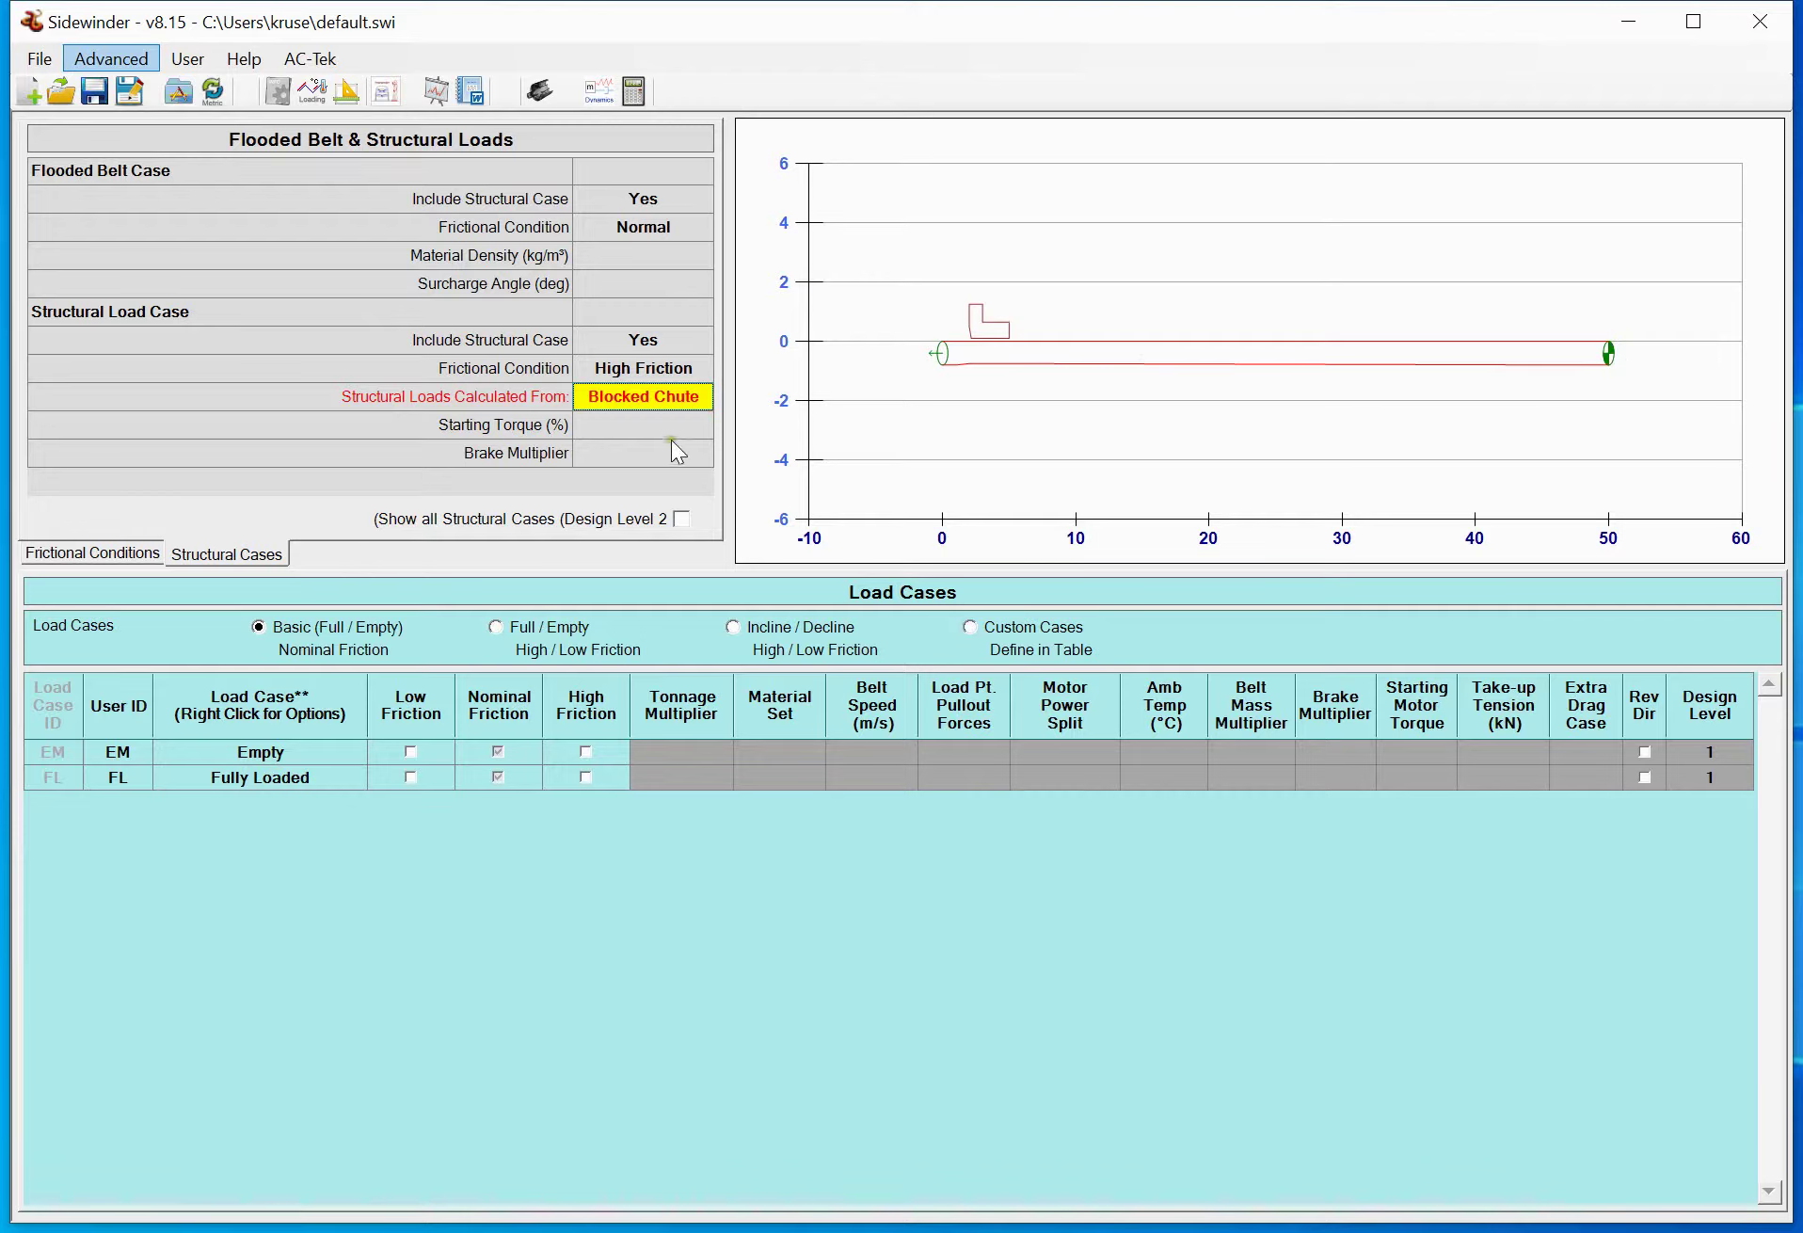
Check the torque, density, surcharge and brake fields, then choose Custom Cases
{"action": "left_click", "coordinate": [641, 421]}
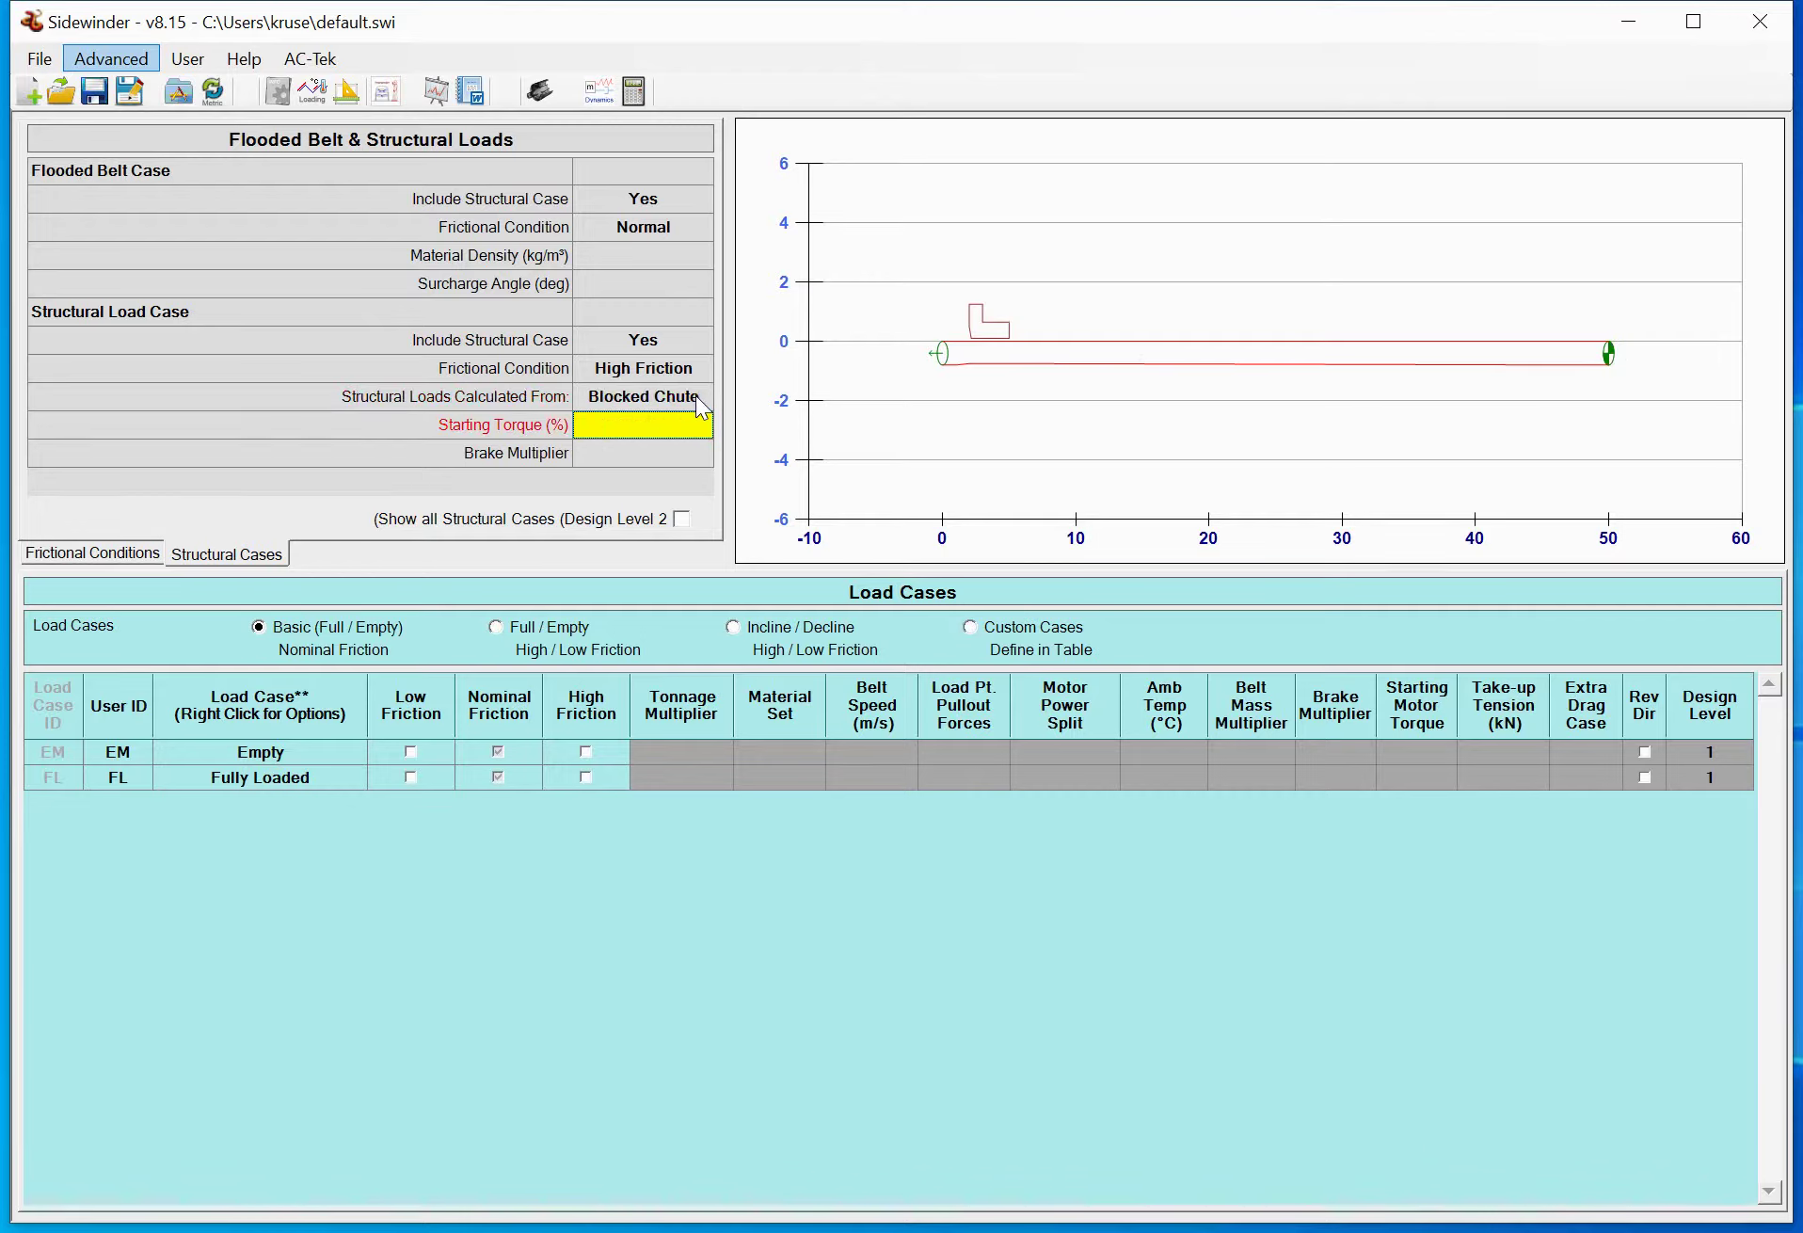
{"action": "left_click", "coordinate": [649, 260]}
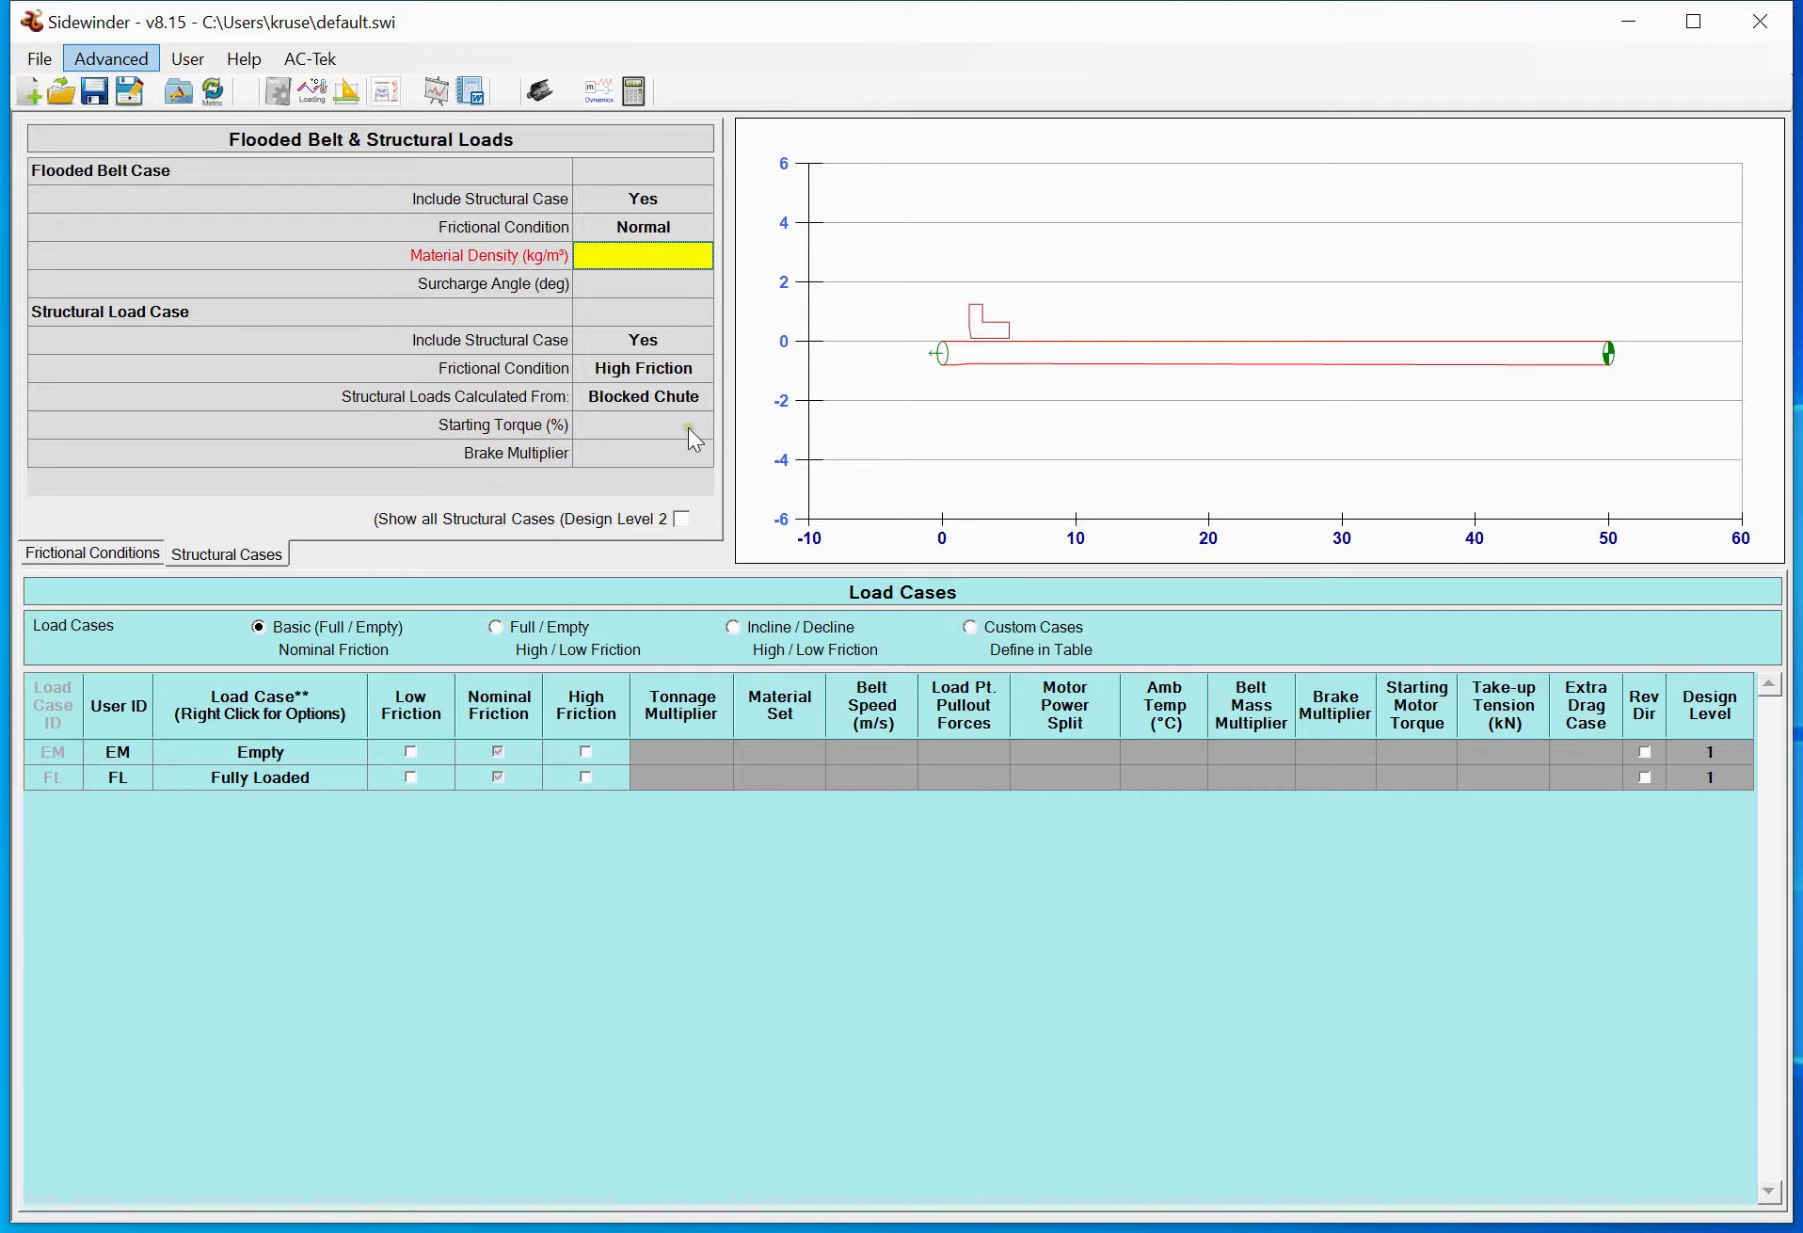
{"action": "left_click", "coordinate": [655, 281]}
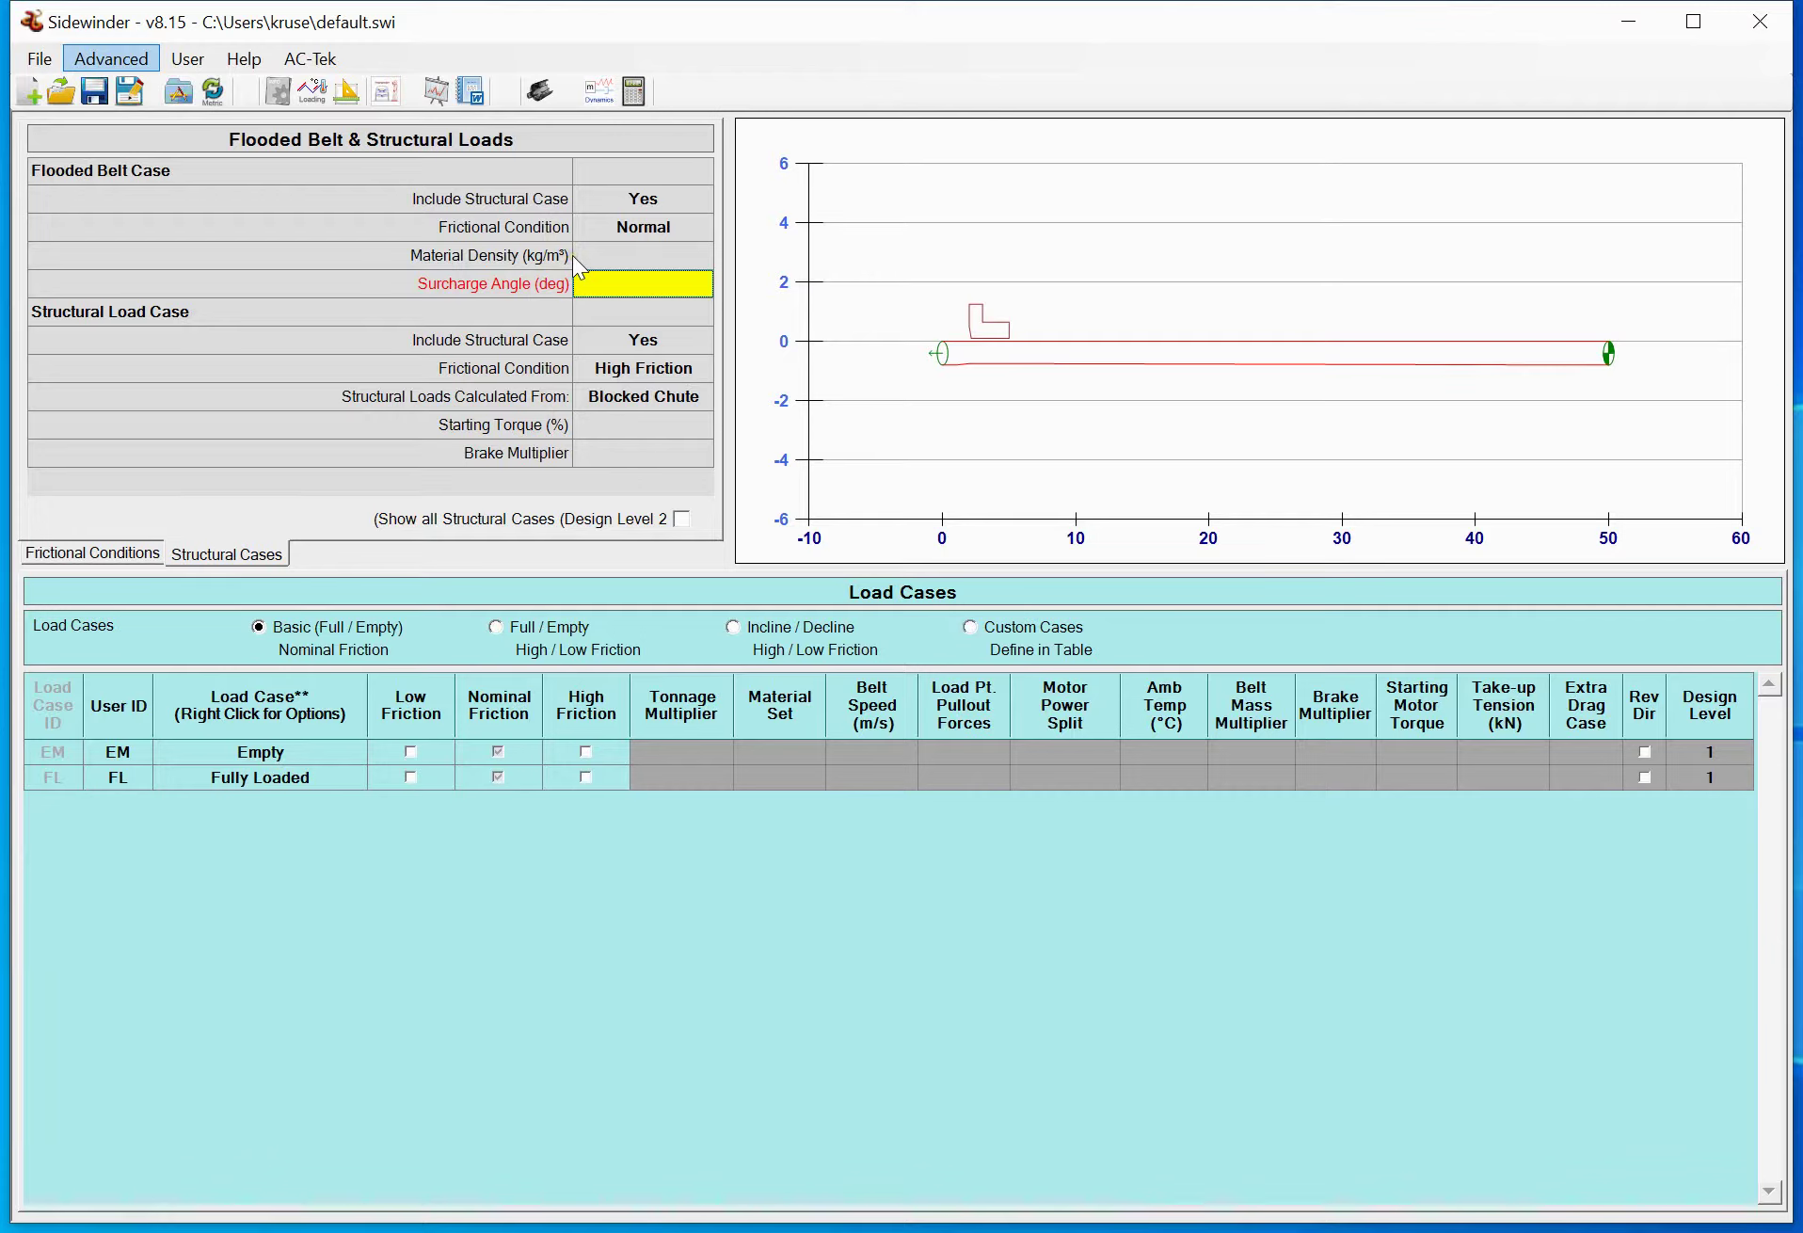
{"action": "left_click", "coordinate": [658, 453]}
{"action": "left_click", "coordinate": [646, 431]}
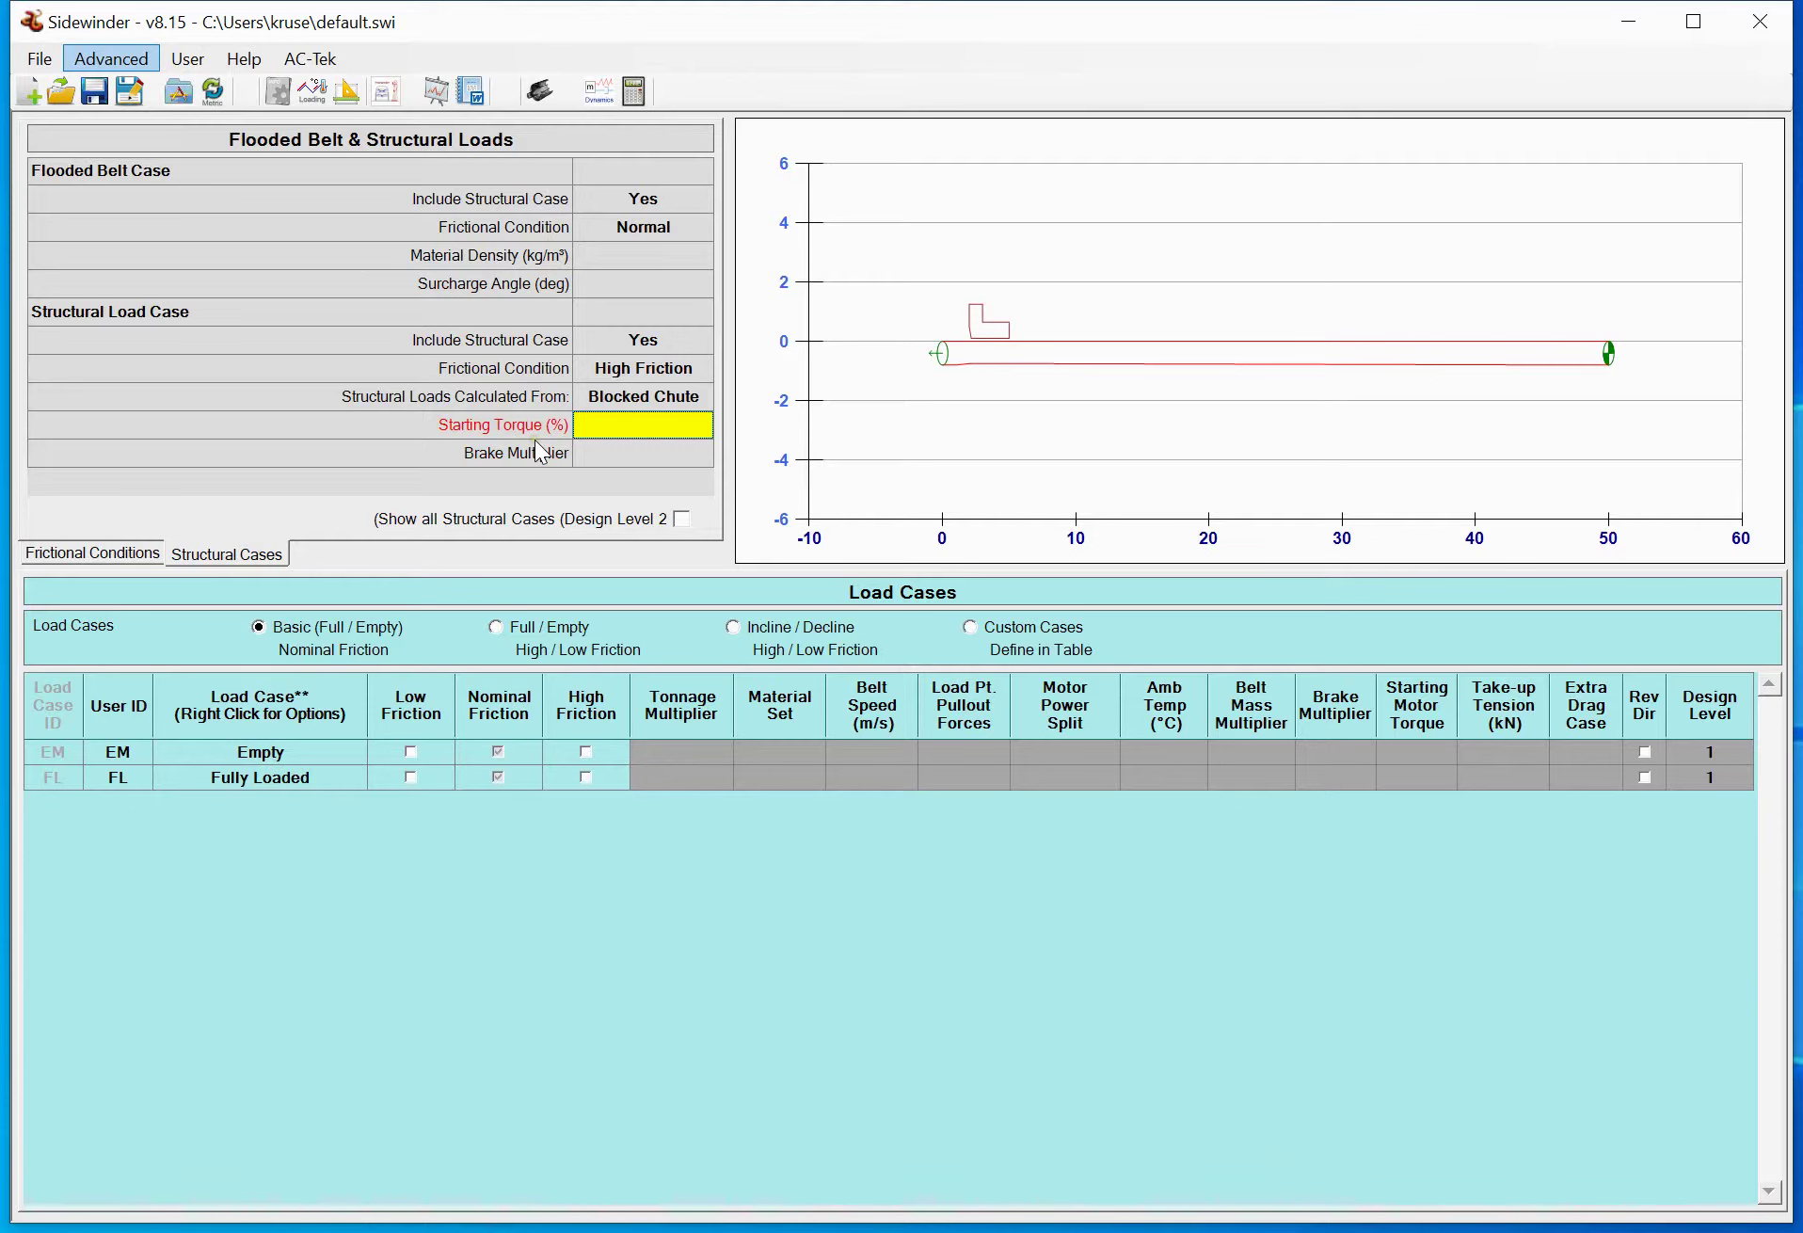
{"action": "left_click", "coordinate": [617, 451]}
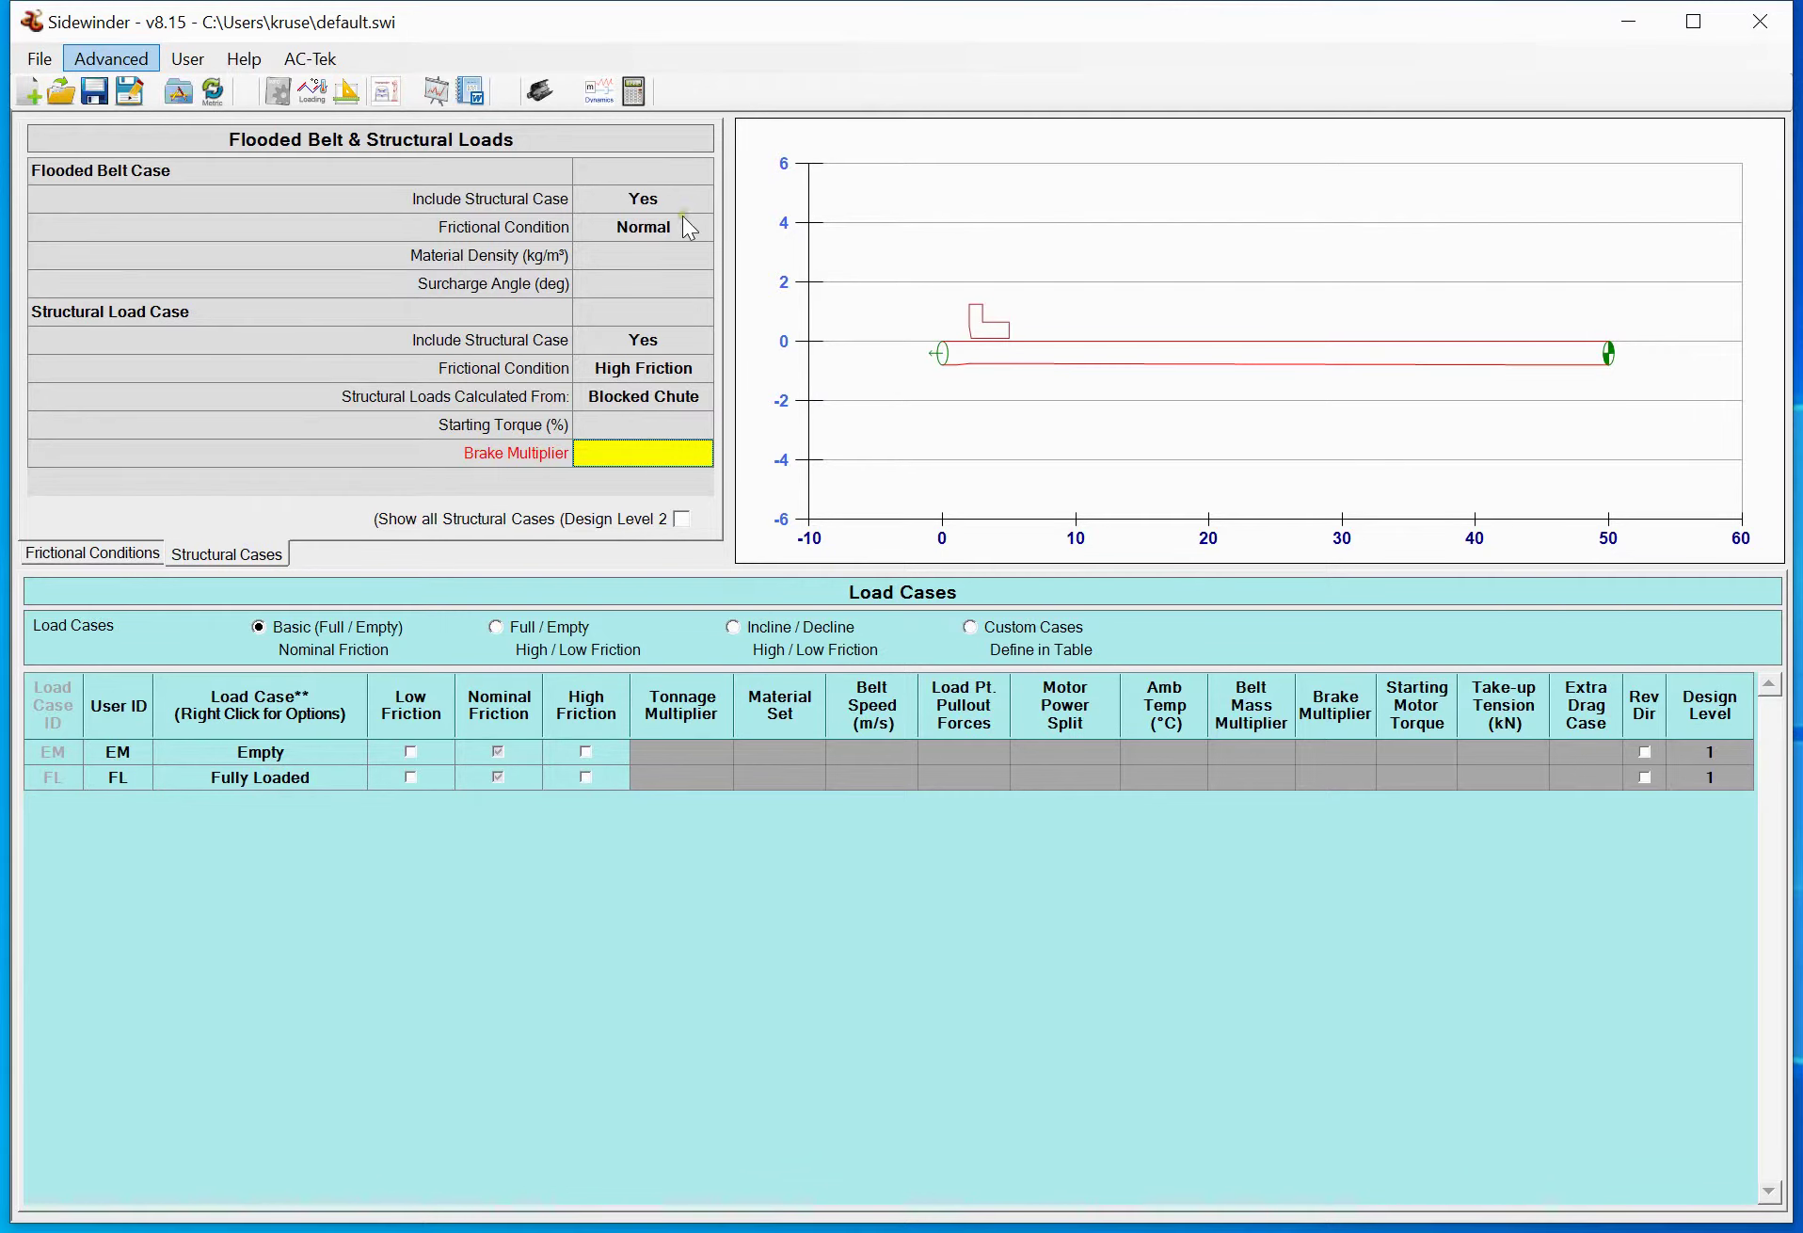
{"action": "left_click", "coordinate": [1025, 632]}
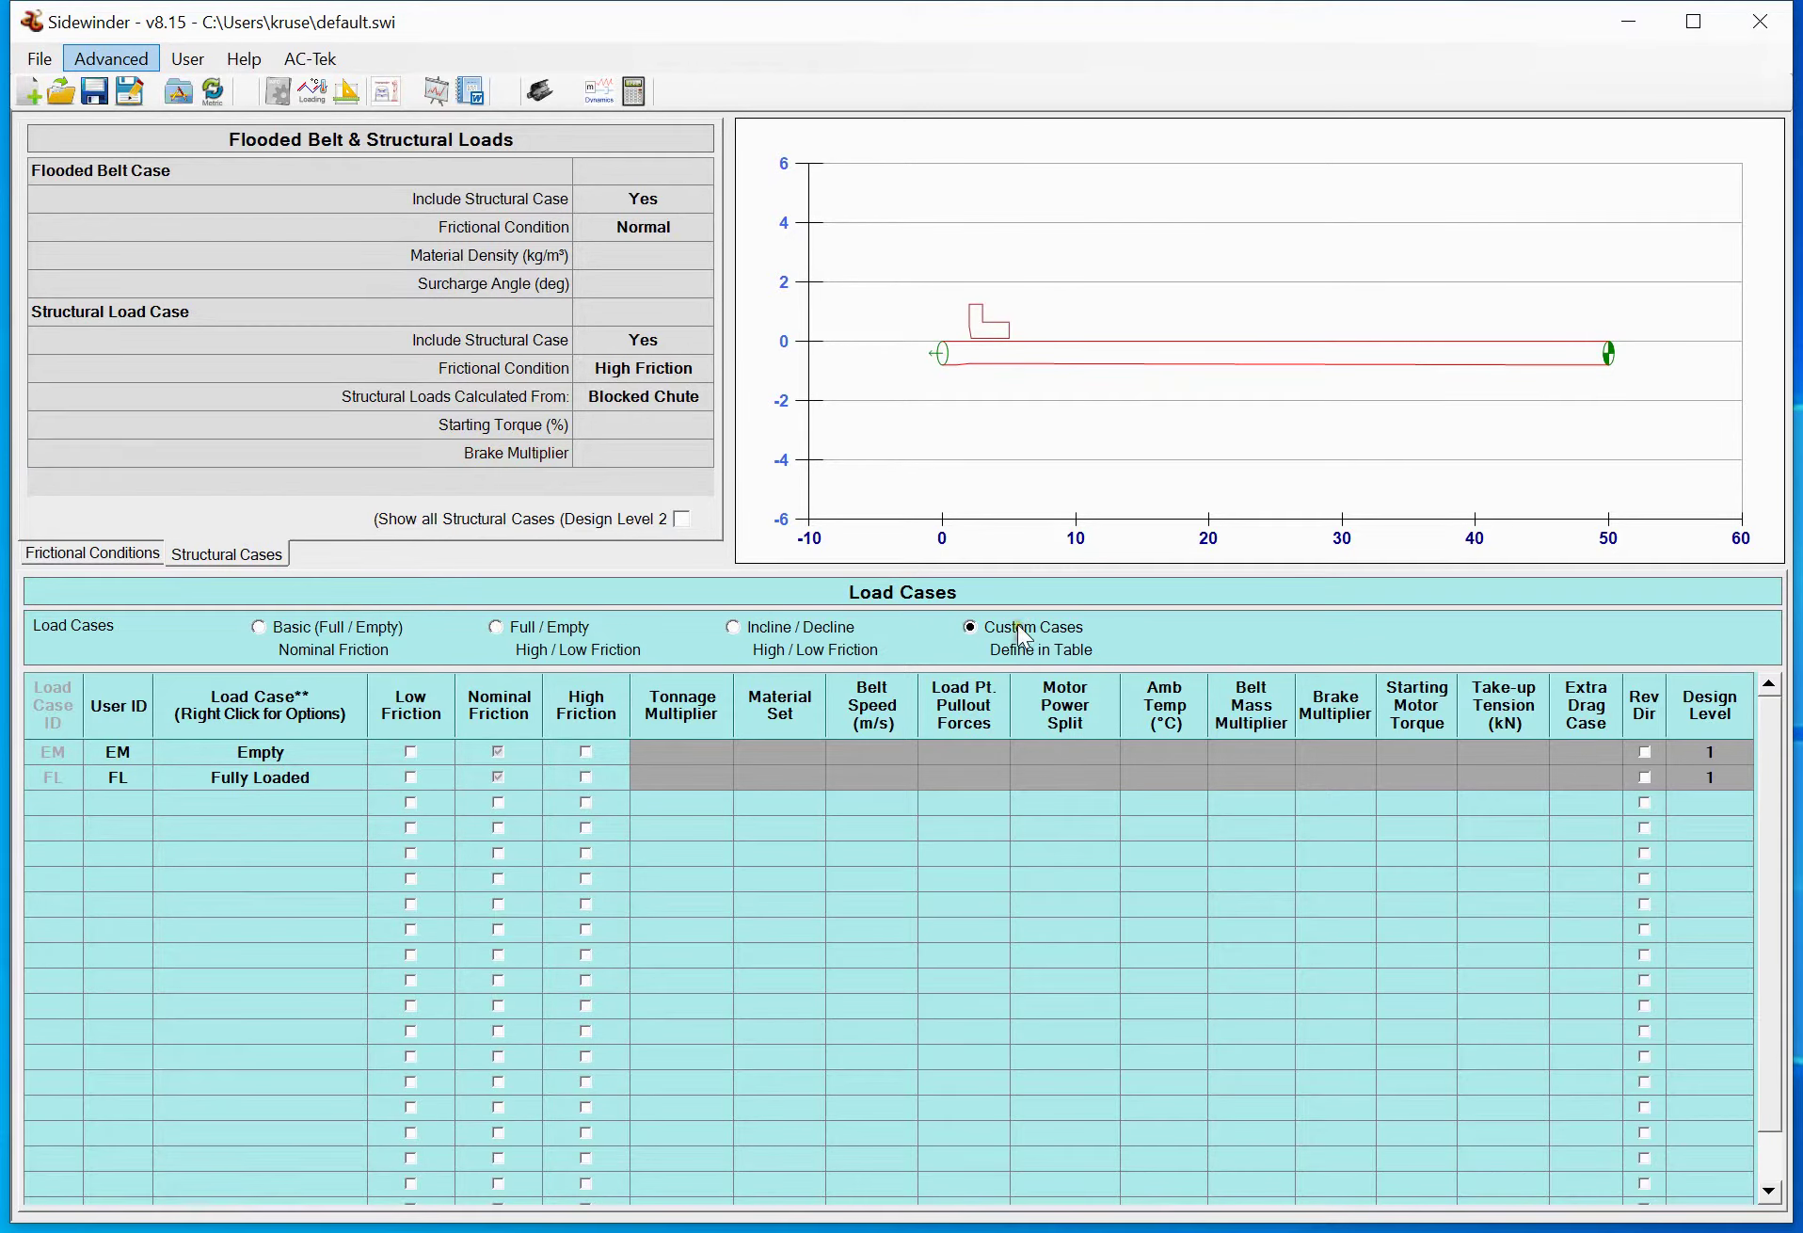
Select the empty row 3 Load Case cell, then bring up the Help resources list
{"action": "left_click", "coordinate": [271, 803]}
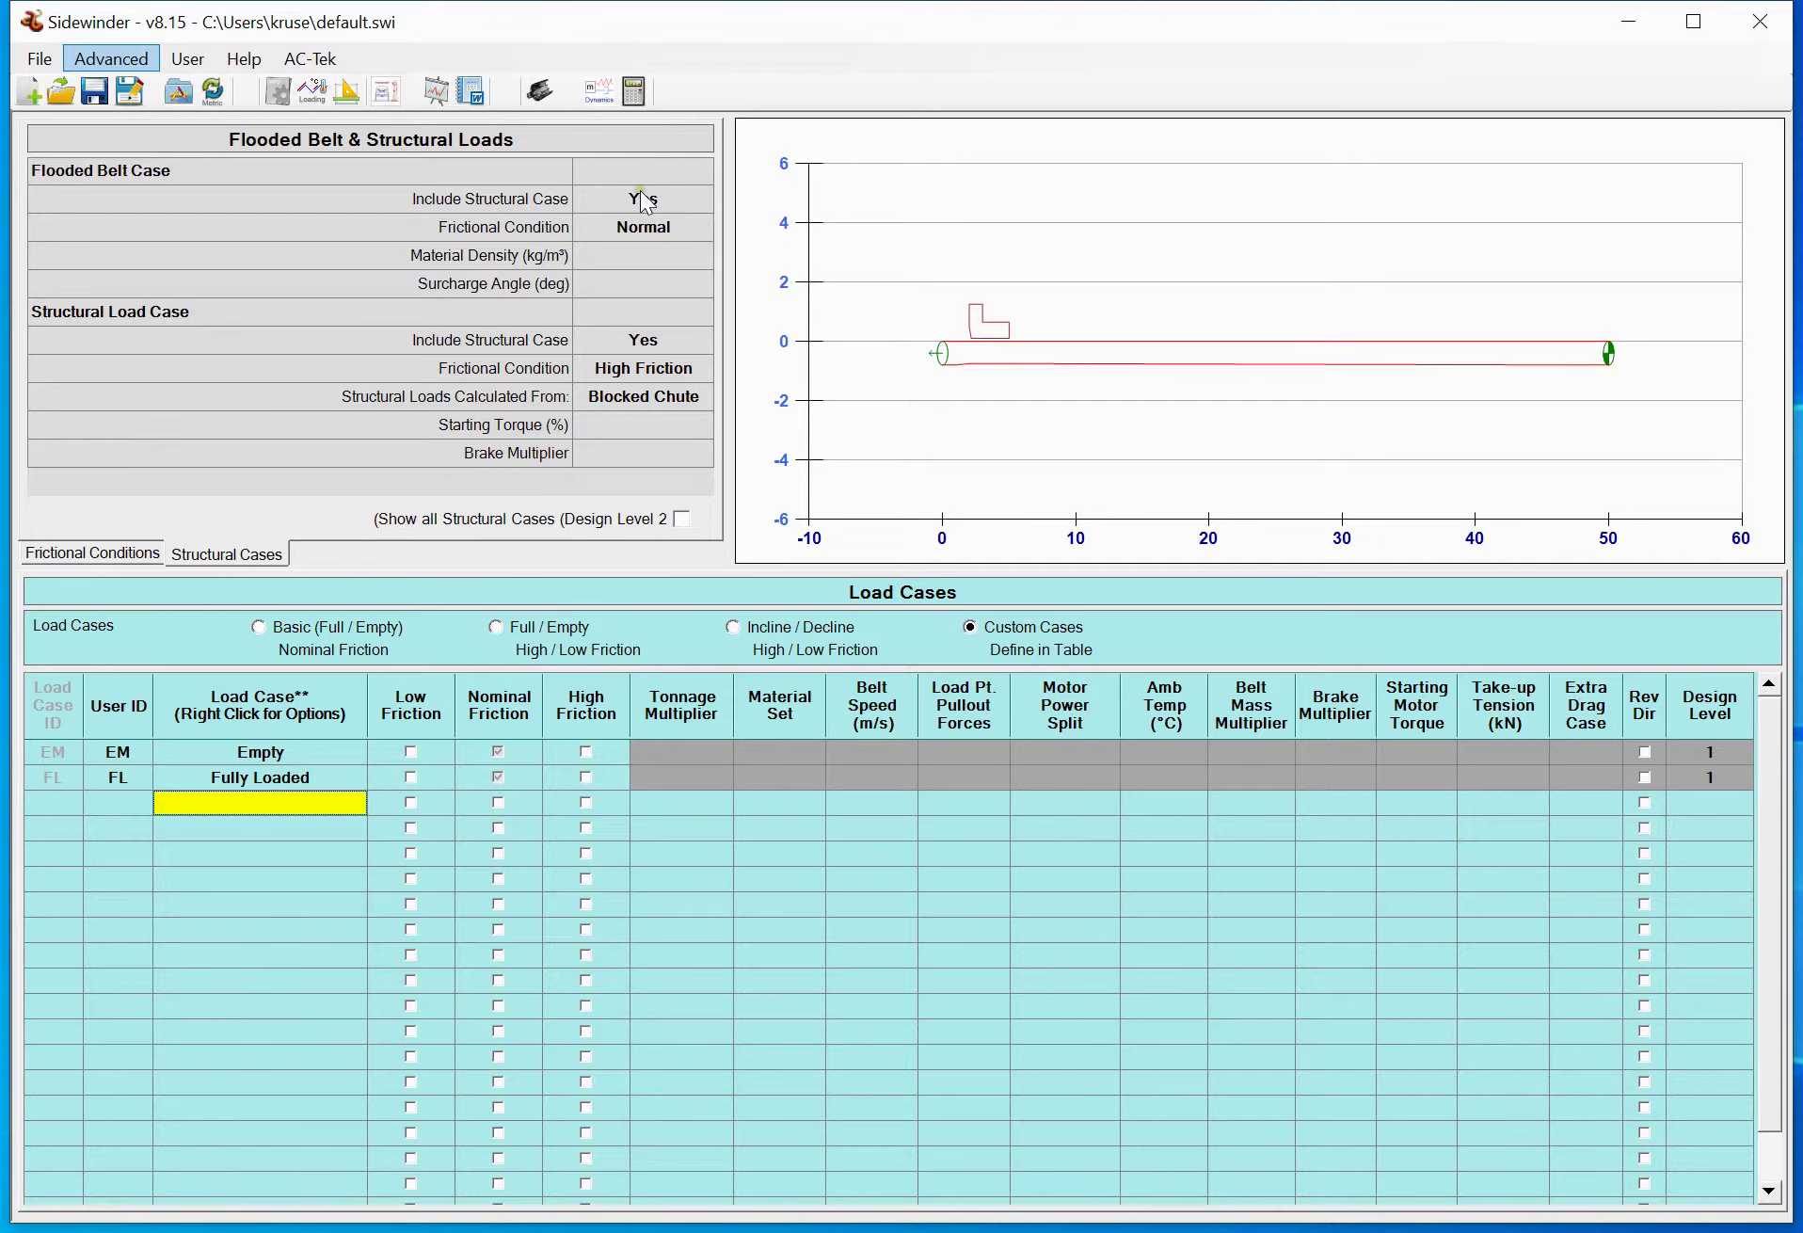
{"action": "left_click", "coordinate": [311, 62]}
{"action": "left_click", "coordinate": [309, 60]}
{"action": "left_click", "coordinate": [244, 58]}
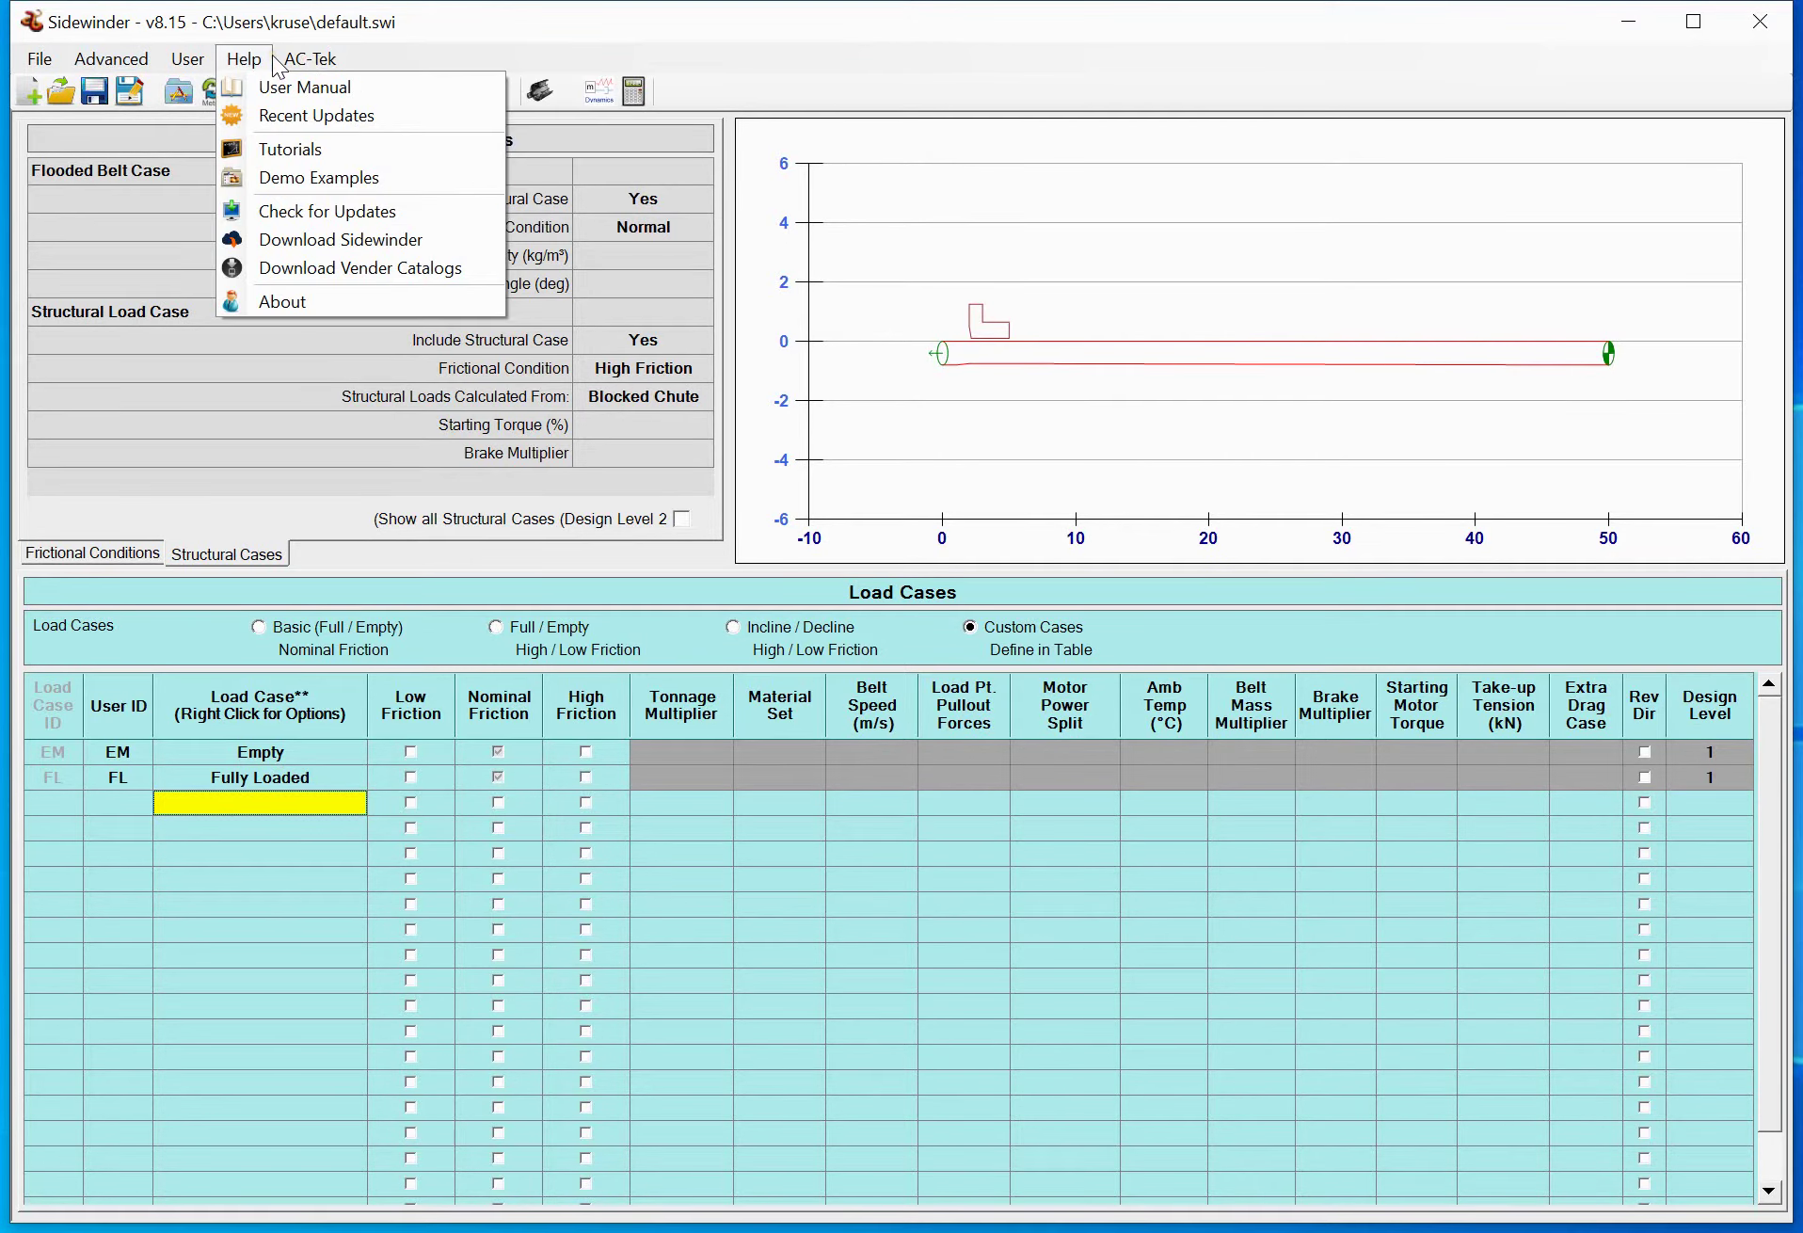
Open the Incline Decline Conveyor demo example and show its load cases page
{"action": "left_click", "coordinate": [313, 179]}
{"action": "scroll", "coordinate": [858, 508], "scroll_direction": "down", "scroll_amount": 2}
{"action": "scroll", "coordinate": [858, 508], "scroll_direction": "down", "scroll_amount": 2}
{"action": "left_click", "coordinate": [1370, 504]}
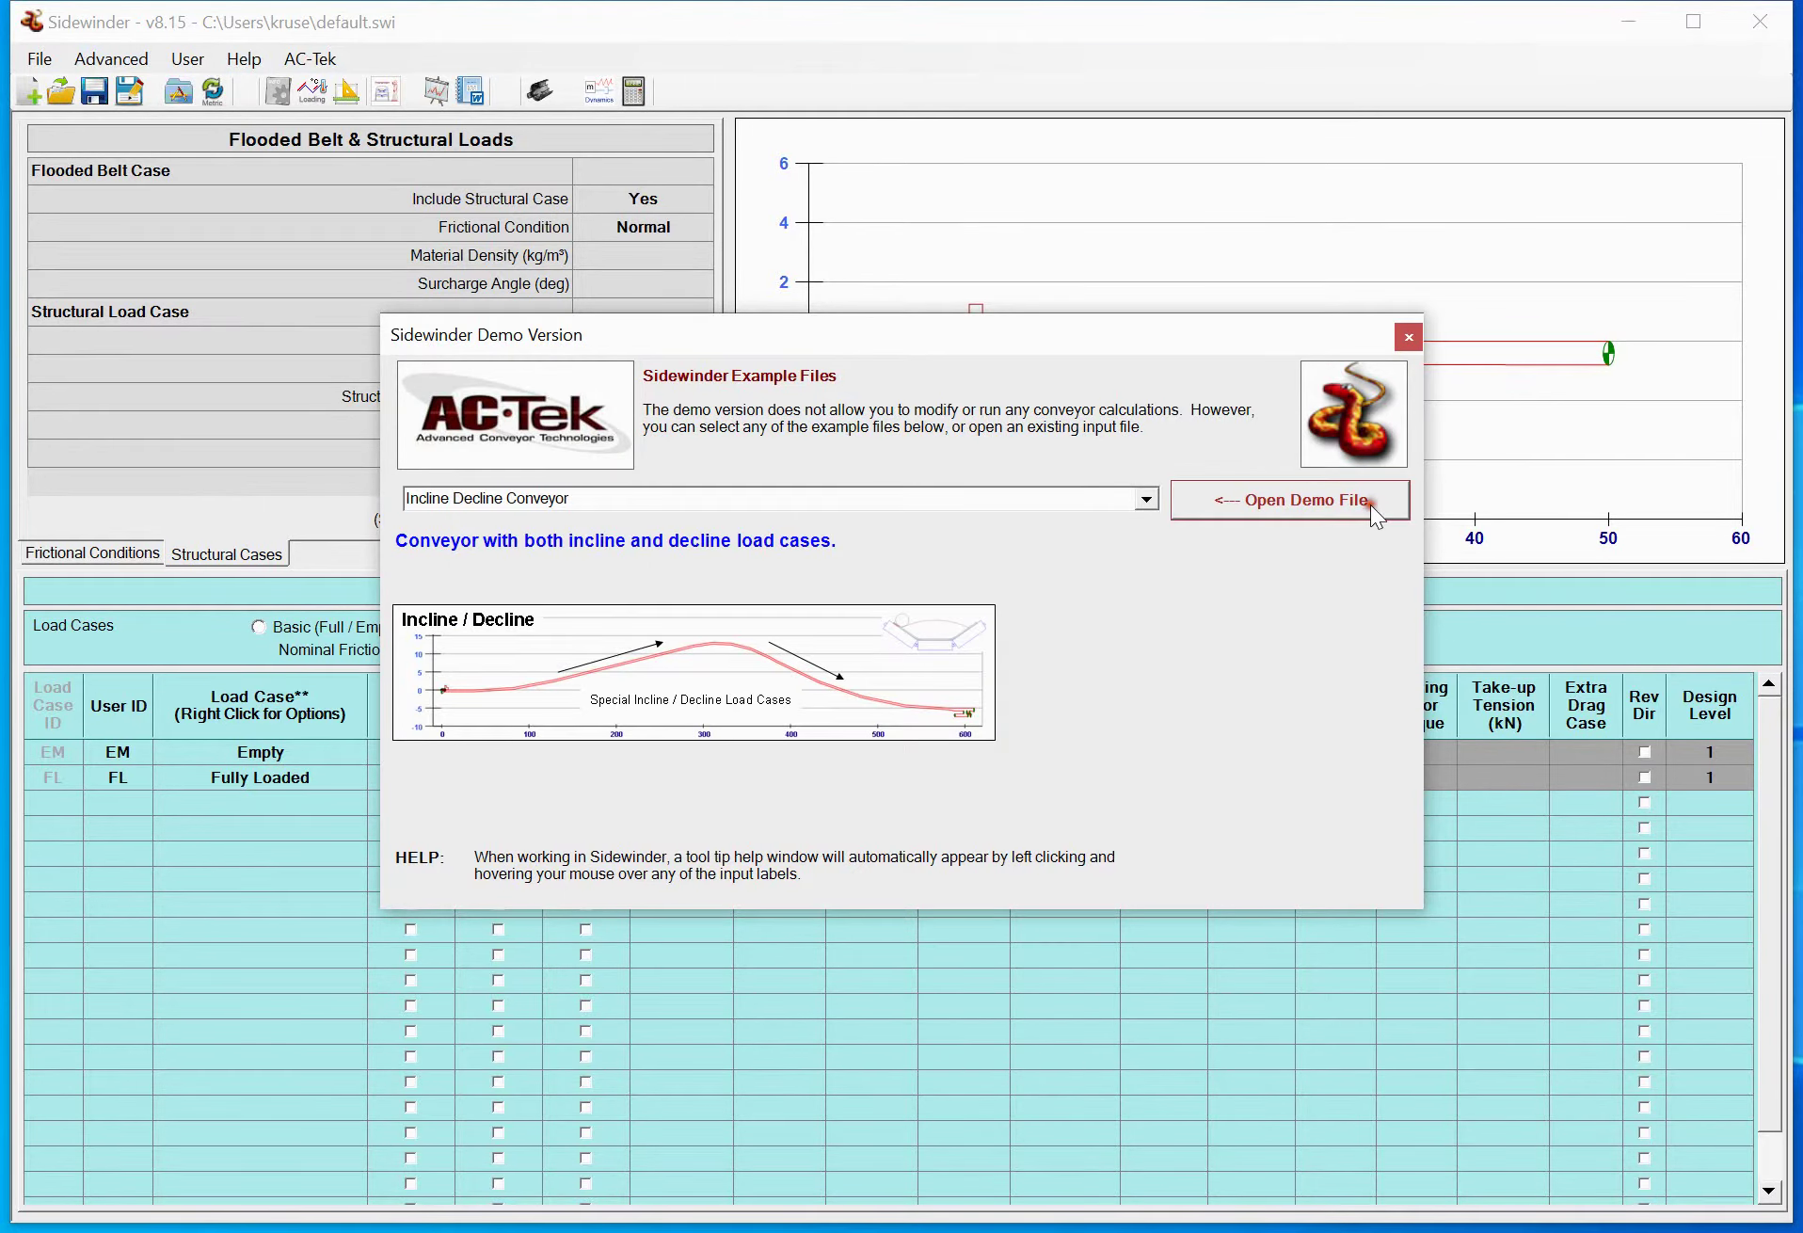
{"action": "left_click", "coordinate": [275, 97]}
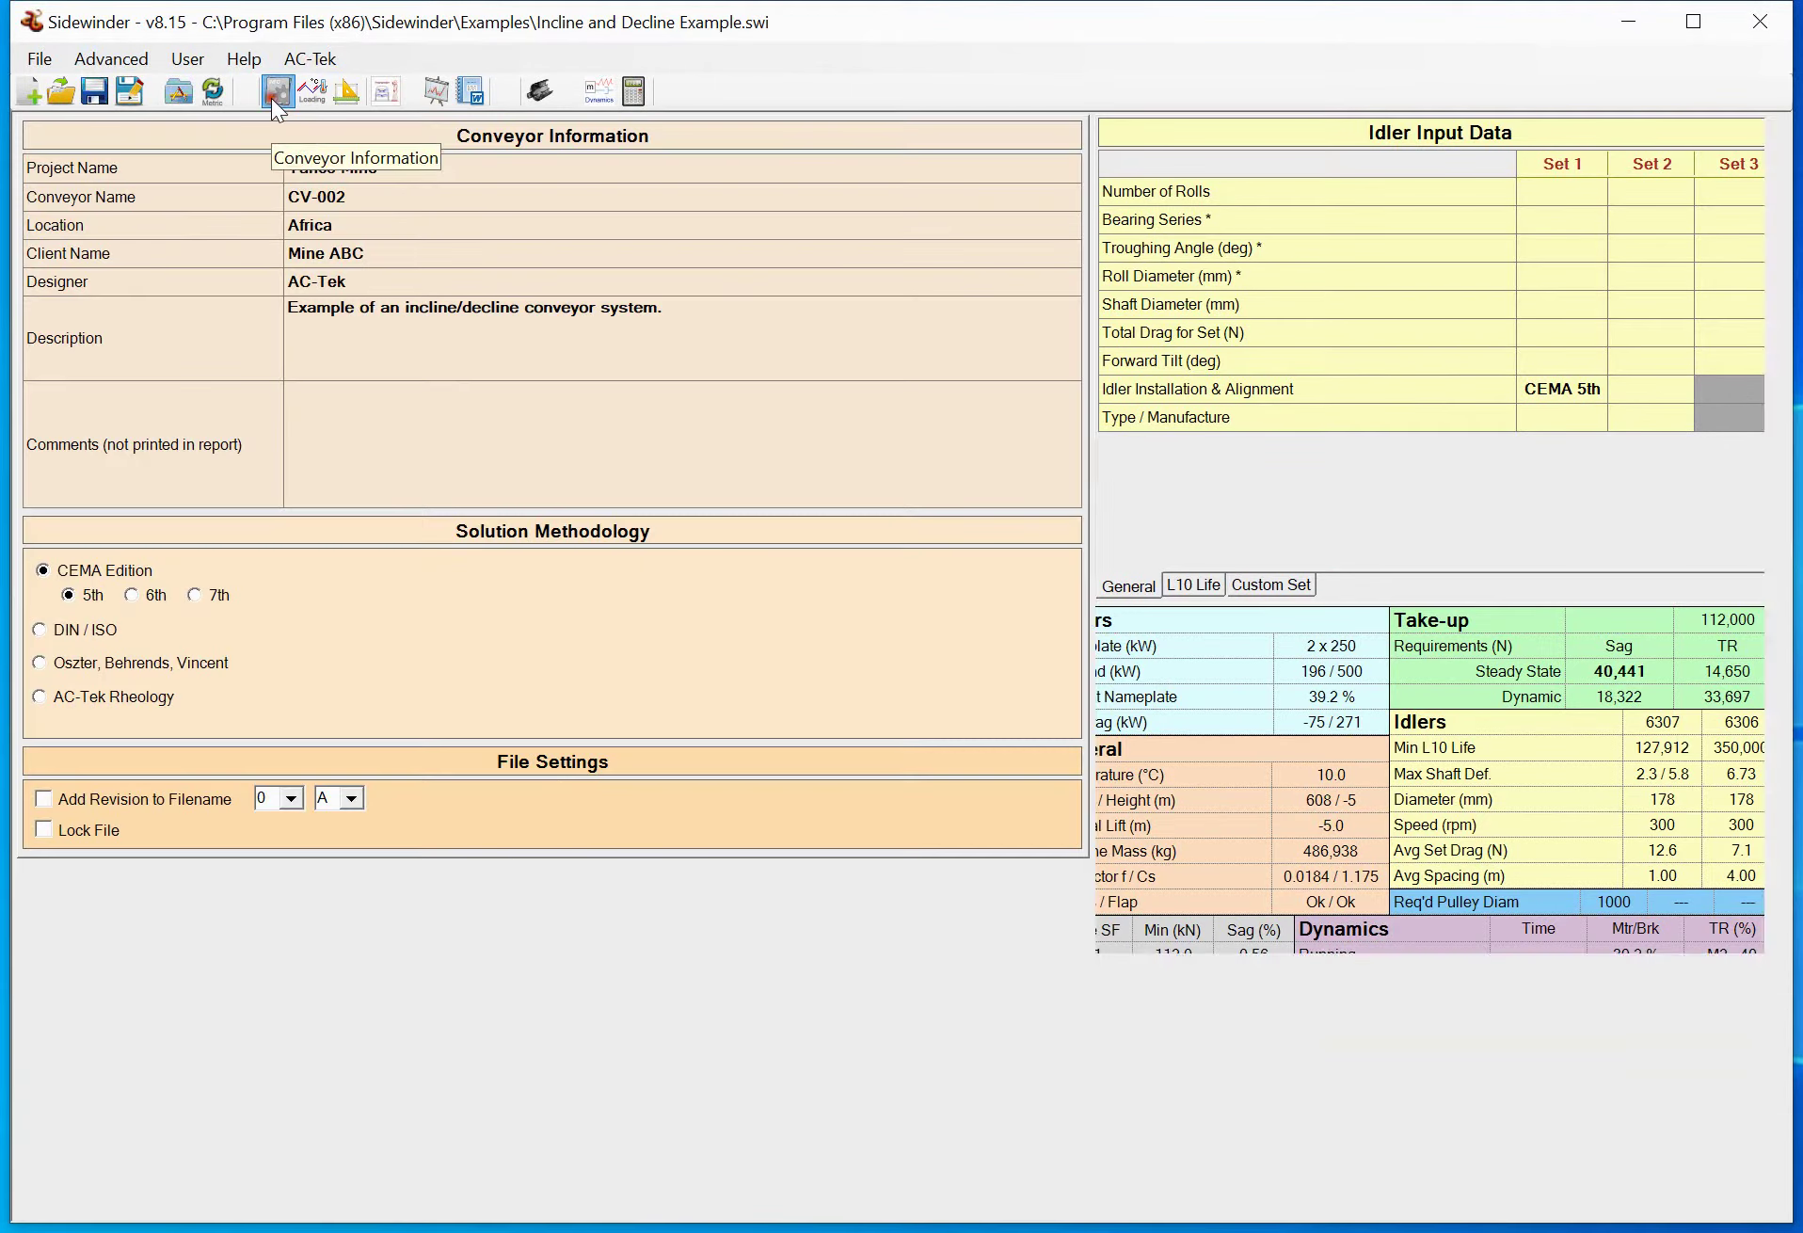
{"action": "left_click", "coordinate": [314, 92]}
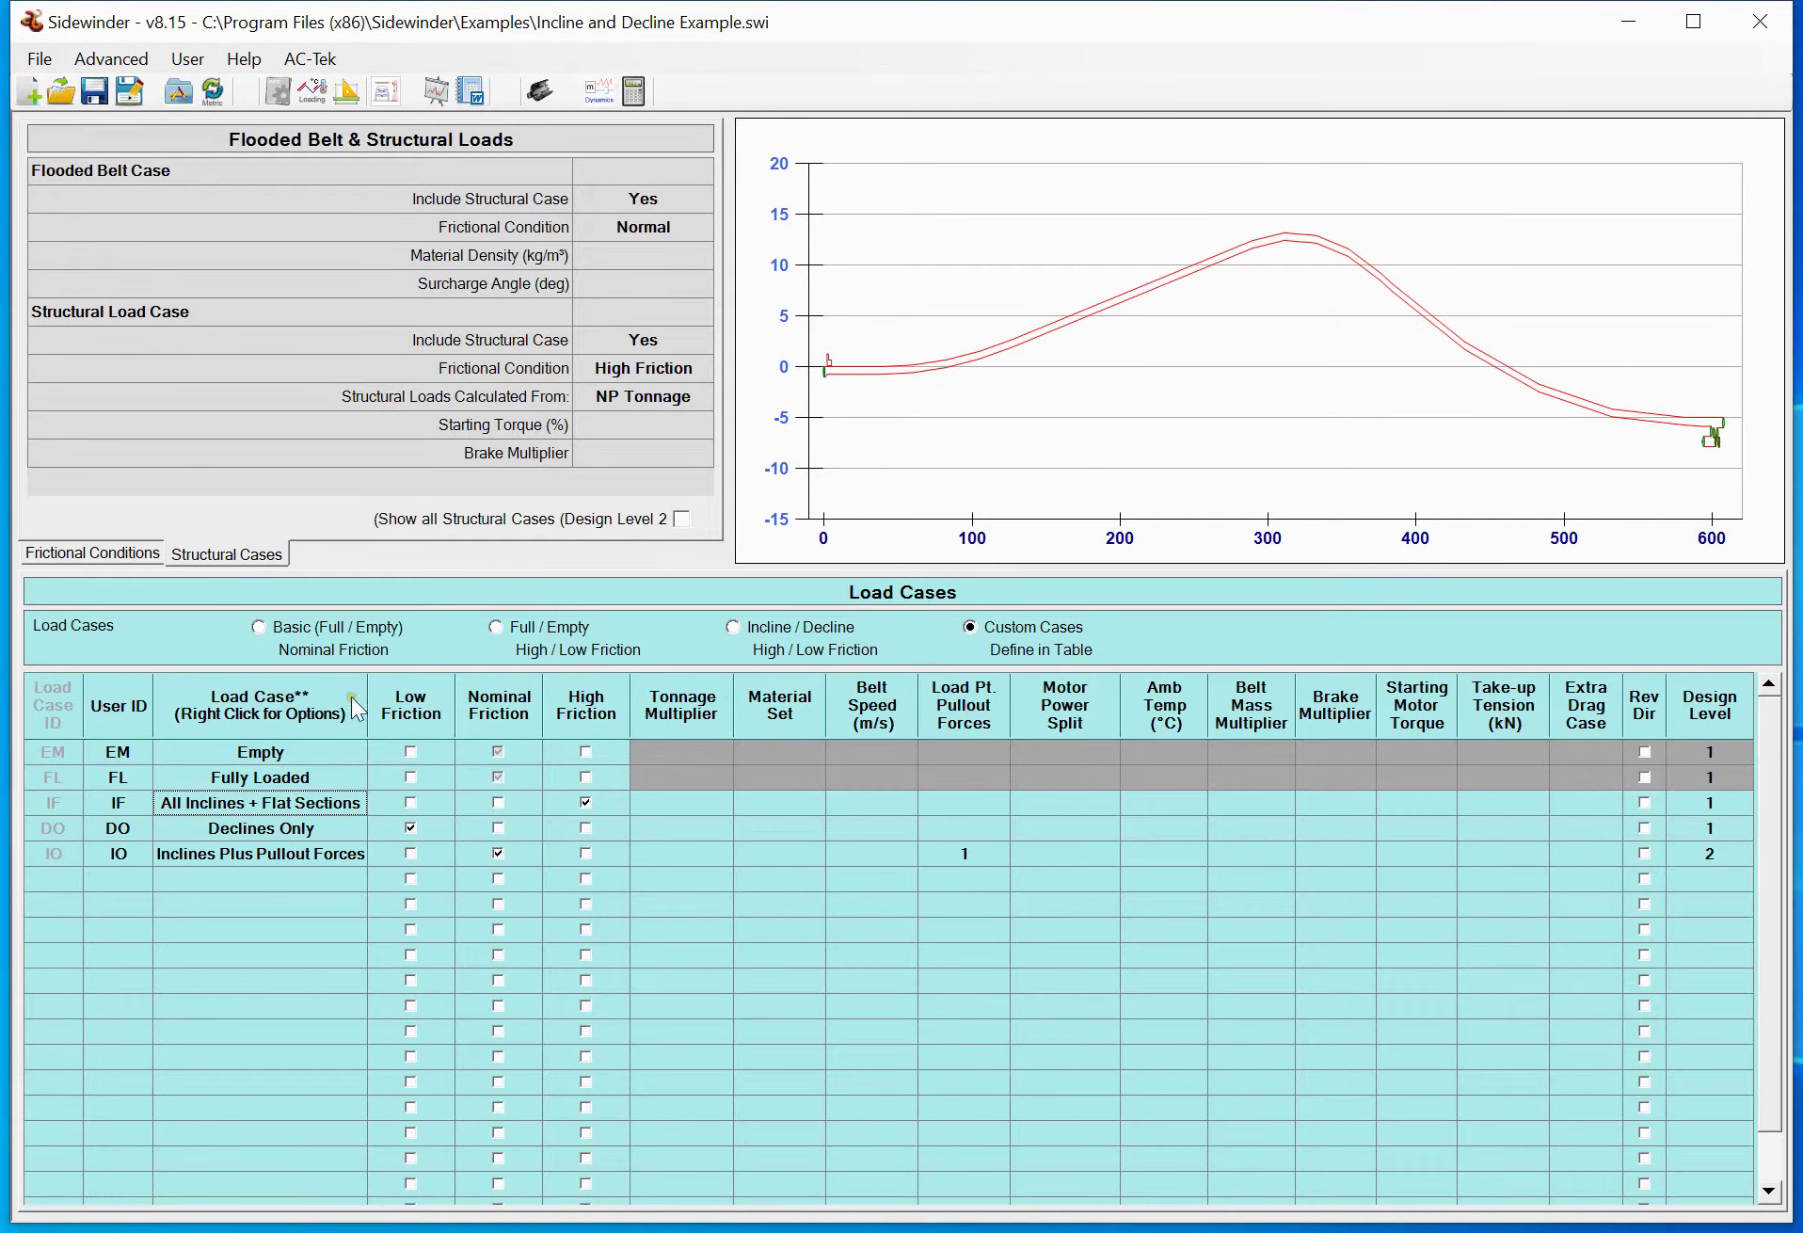
{"action": "left_click", "coordinate": [657, 394]}
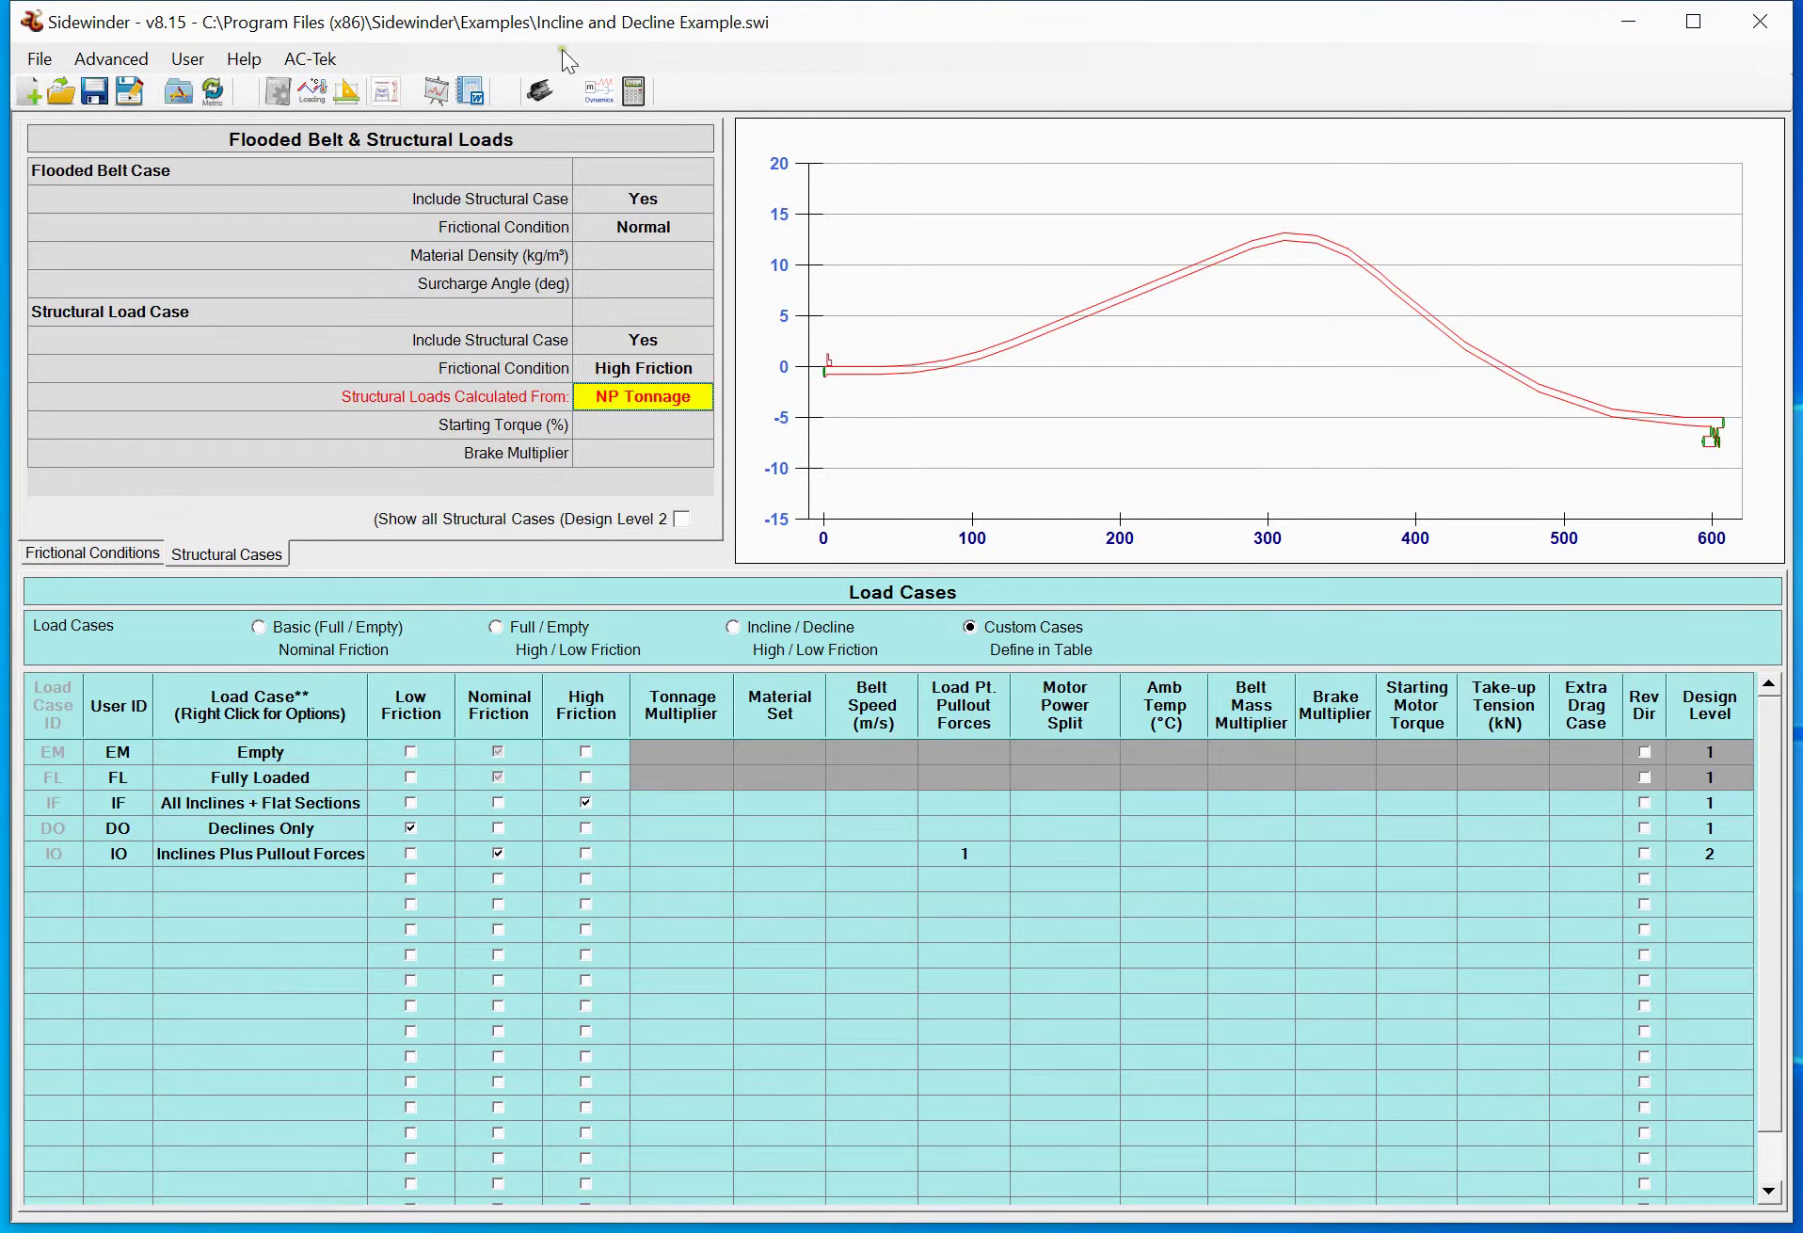
Solve the example, include all structural cases up to design level 2, and re-solve
{"action": "left_click", "coordinate": [635, 91]}
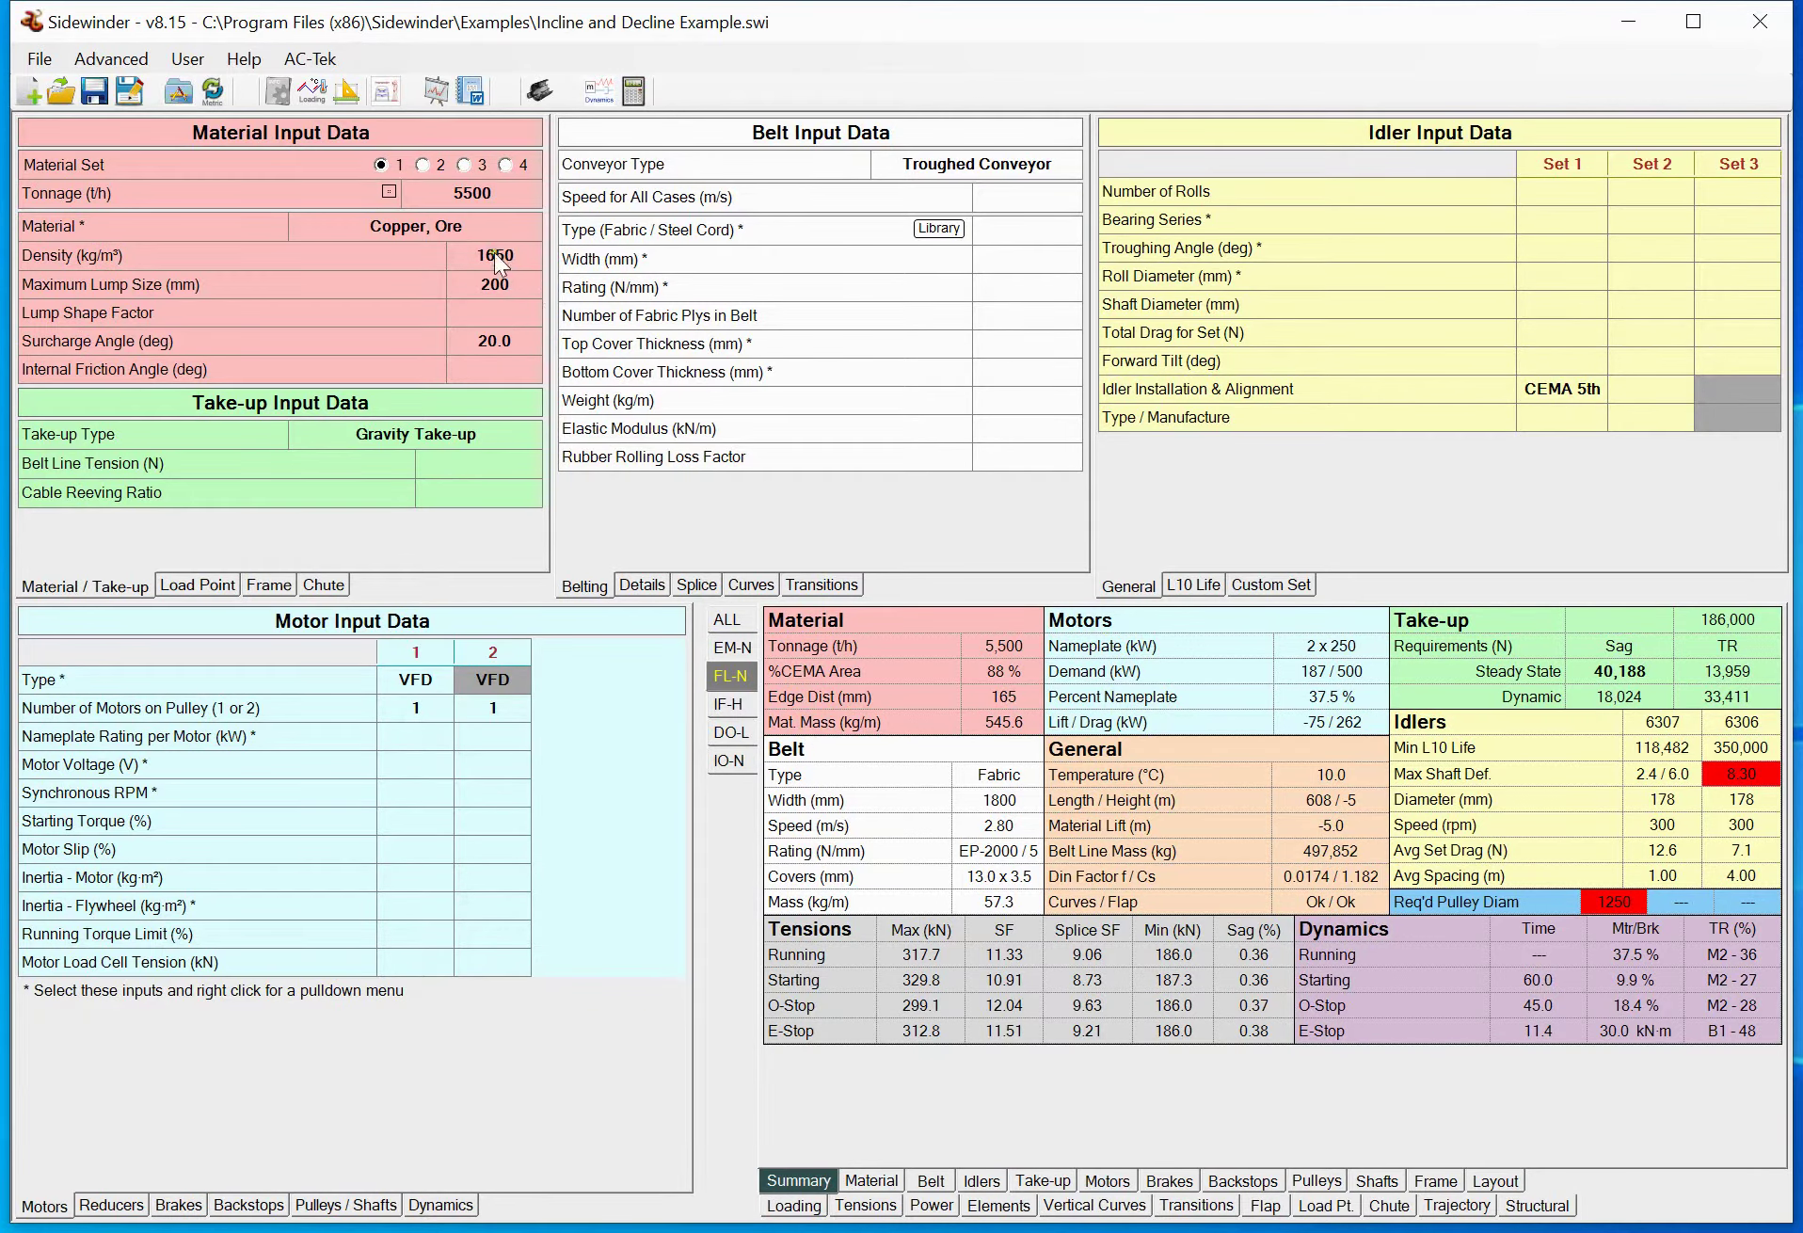
{"action": "left_click", "coordinate": [317, 90]}
{"action": "left_click", "coordinate": [682, 520]}
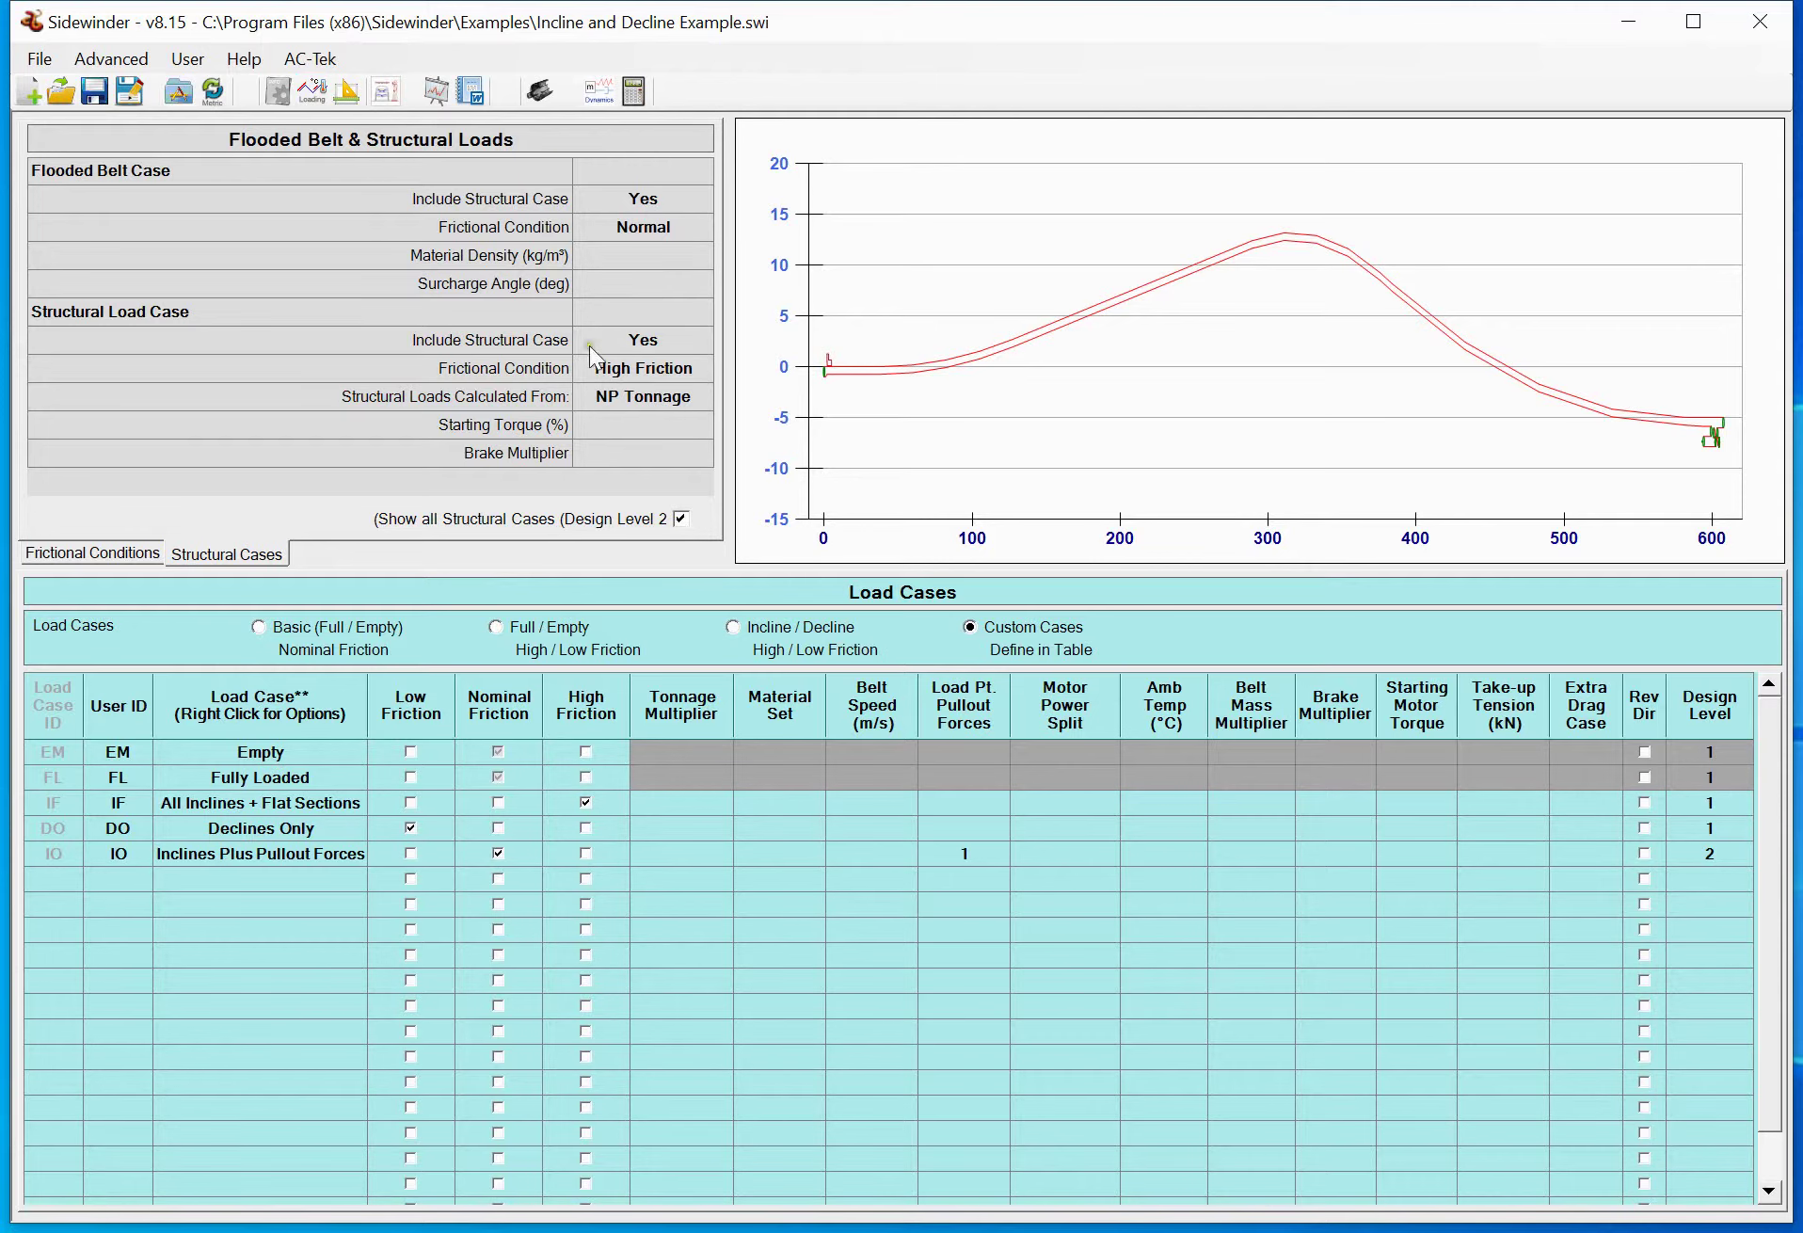
{"action": "left_click", "coordinate": [634, 91]}
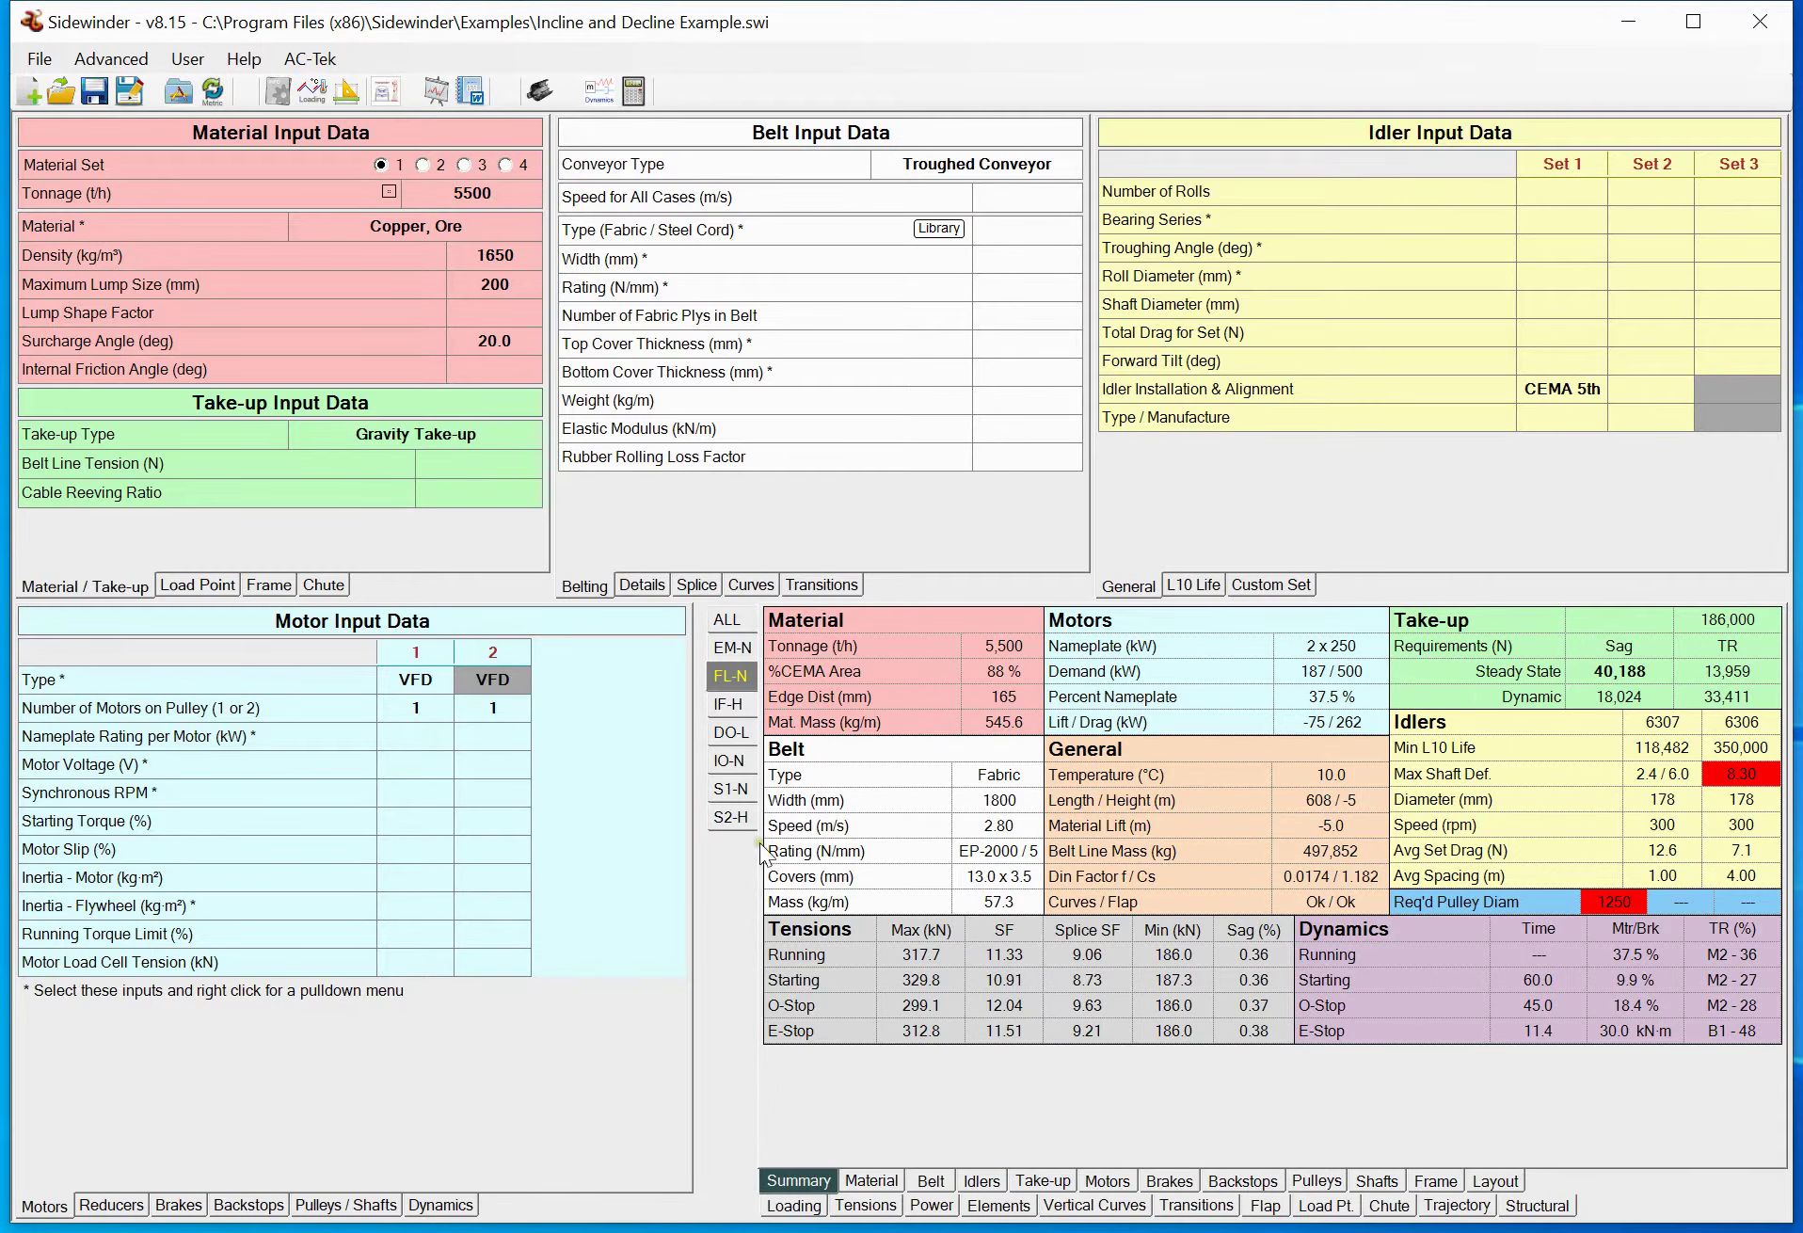
Compare S1-N and S2-H belt tension, loading, summary and cross-section results
{"action": "left_click", "coordinate": [729, 791]}
{"action": "left_click", "coordinate": [739, 819]}
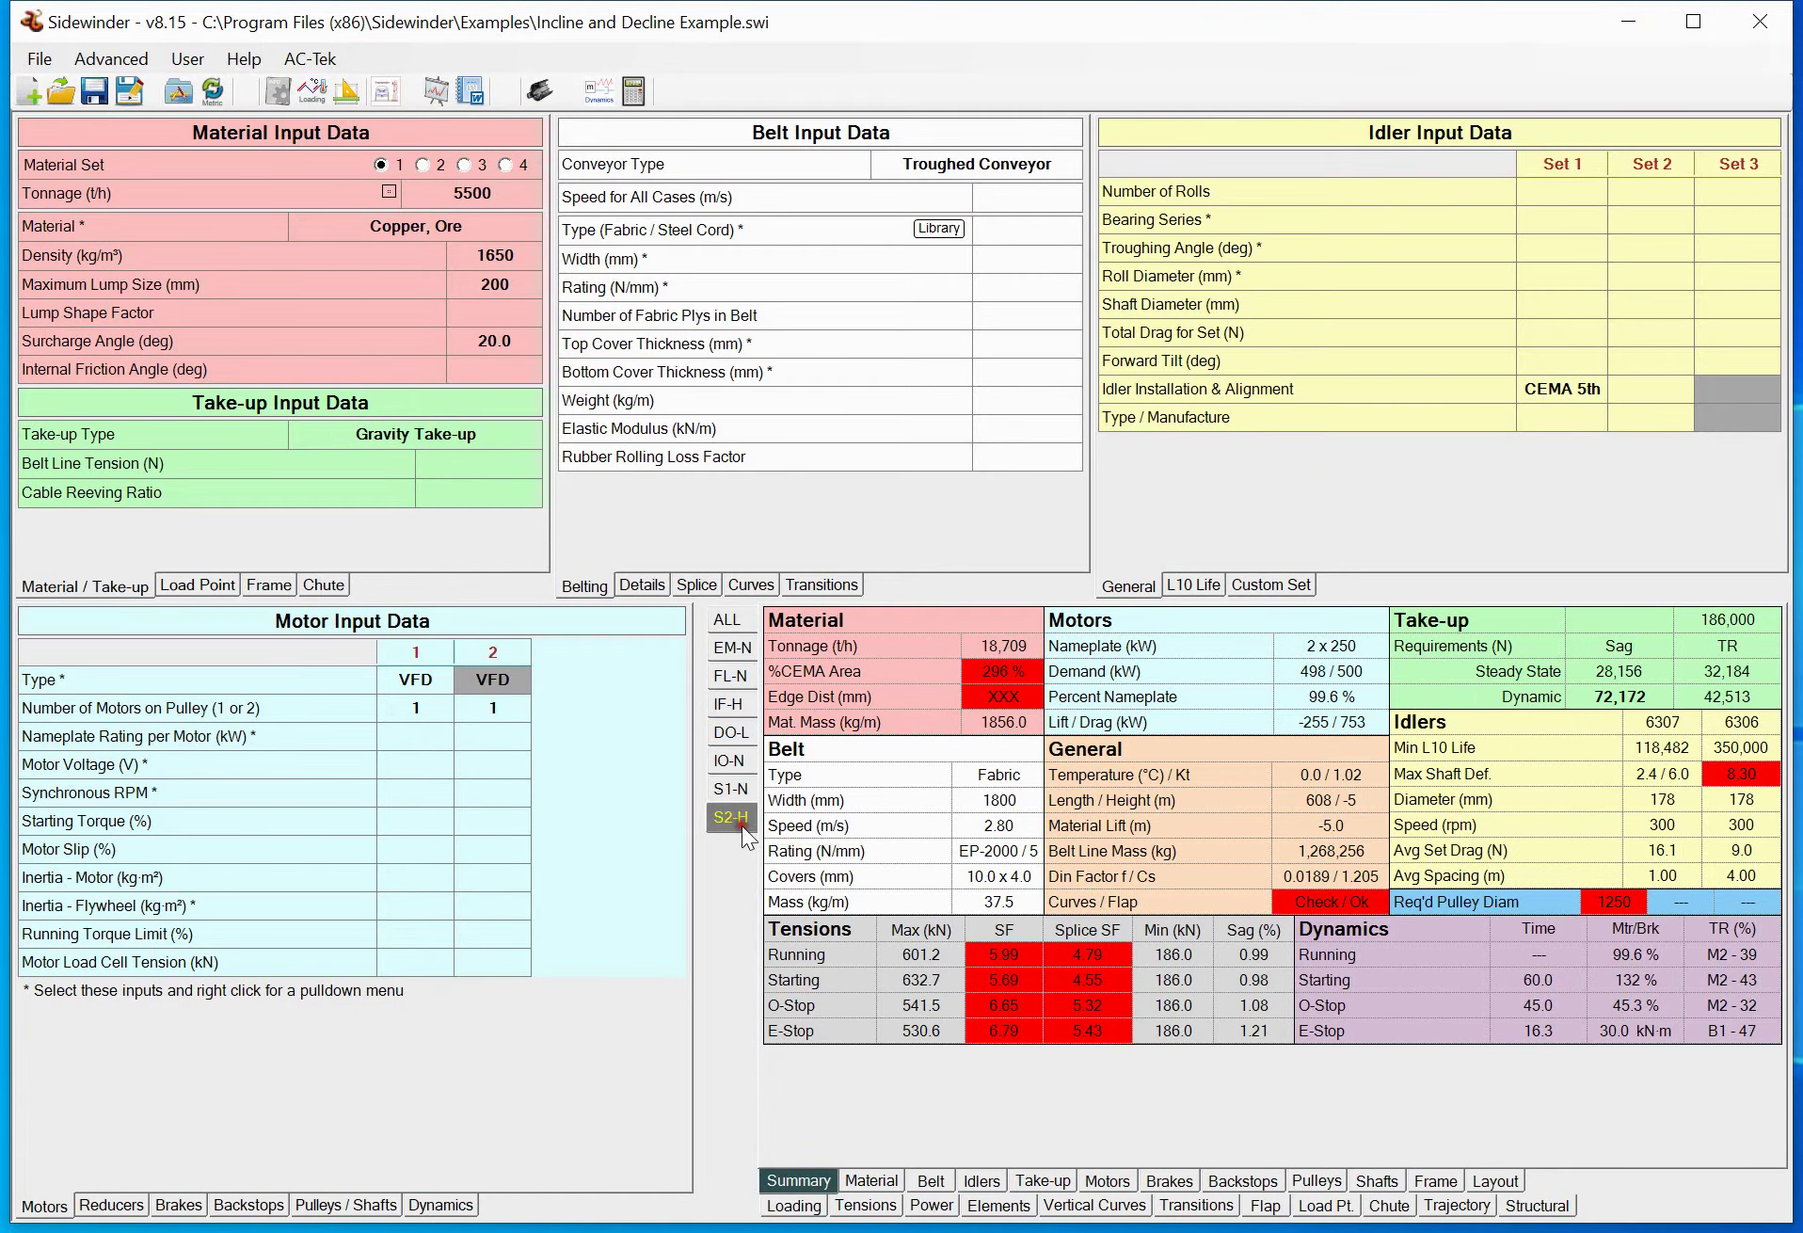
{"action": "left_click", "coordinate": [868, 1206]}
{"action": "left_click", "coordinate": [794, 1206]}
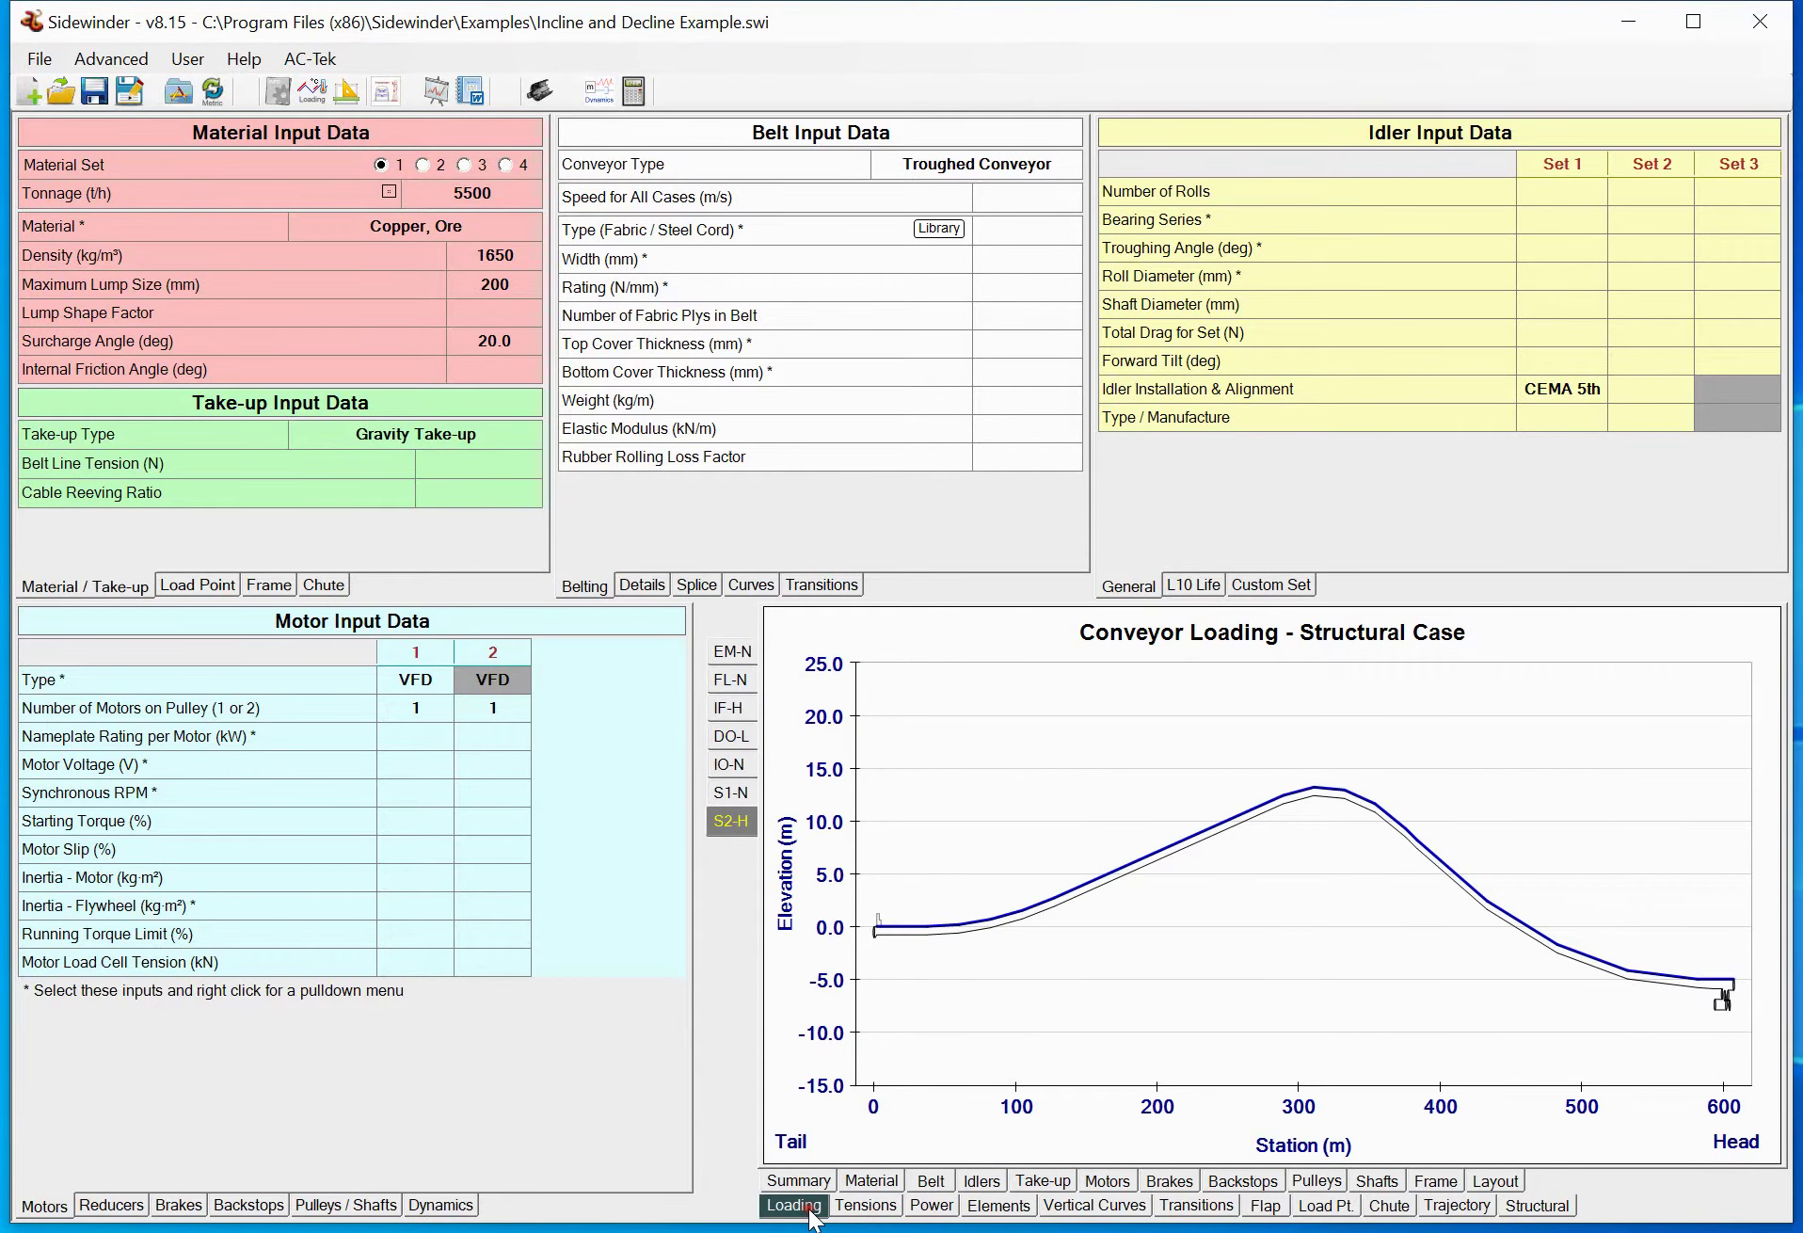
{"action": "left_click", "coordinate": [732, 795]}
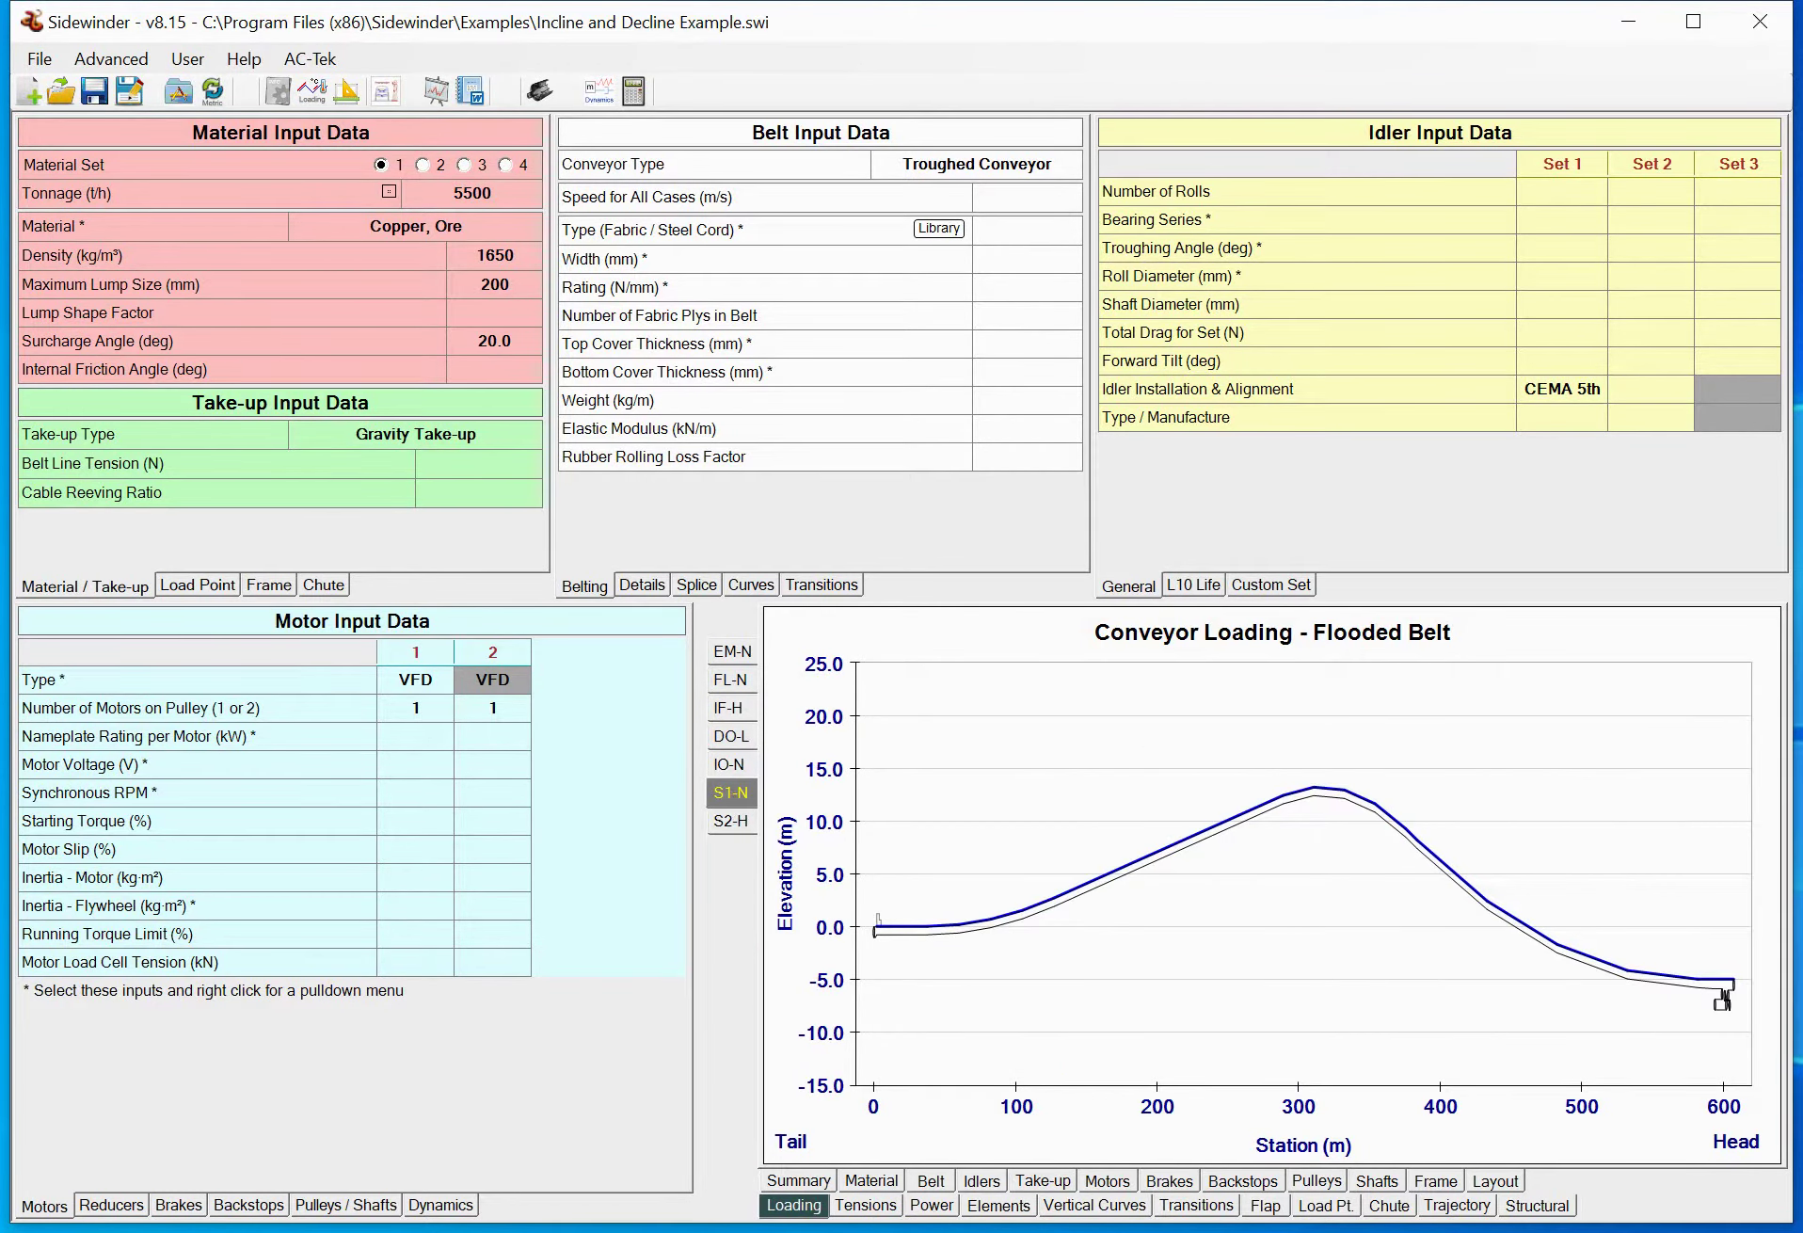
{"action": "left_click", "coordinate": [828, 1180]}
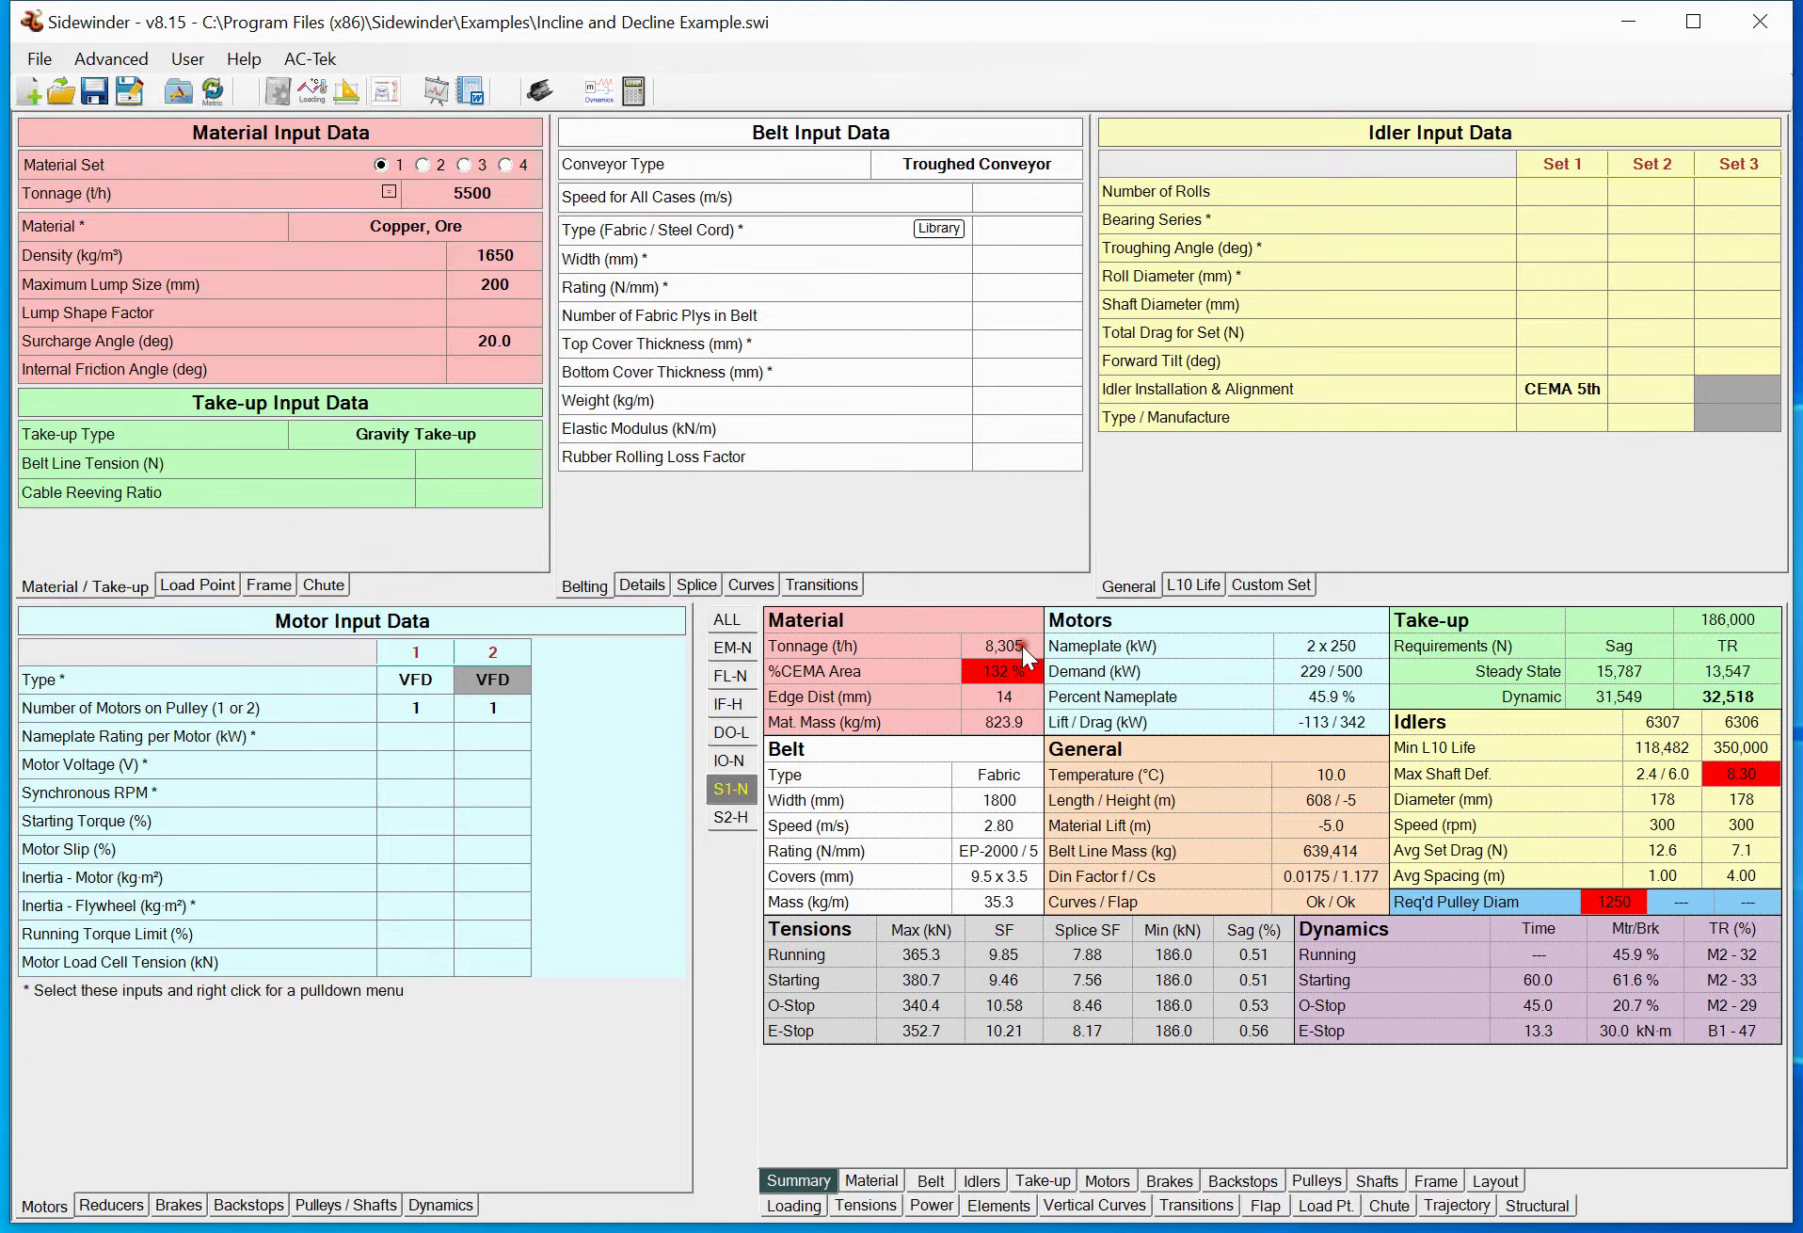
{"action": "left_click", "coordinate": [884, 1180]}
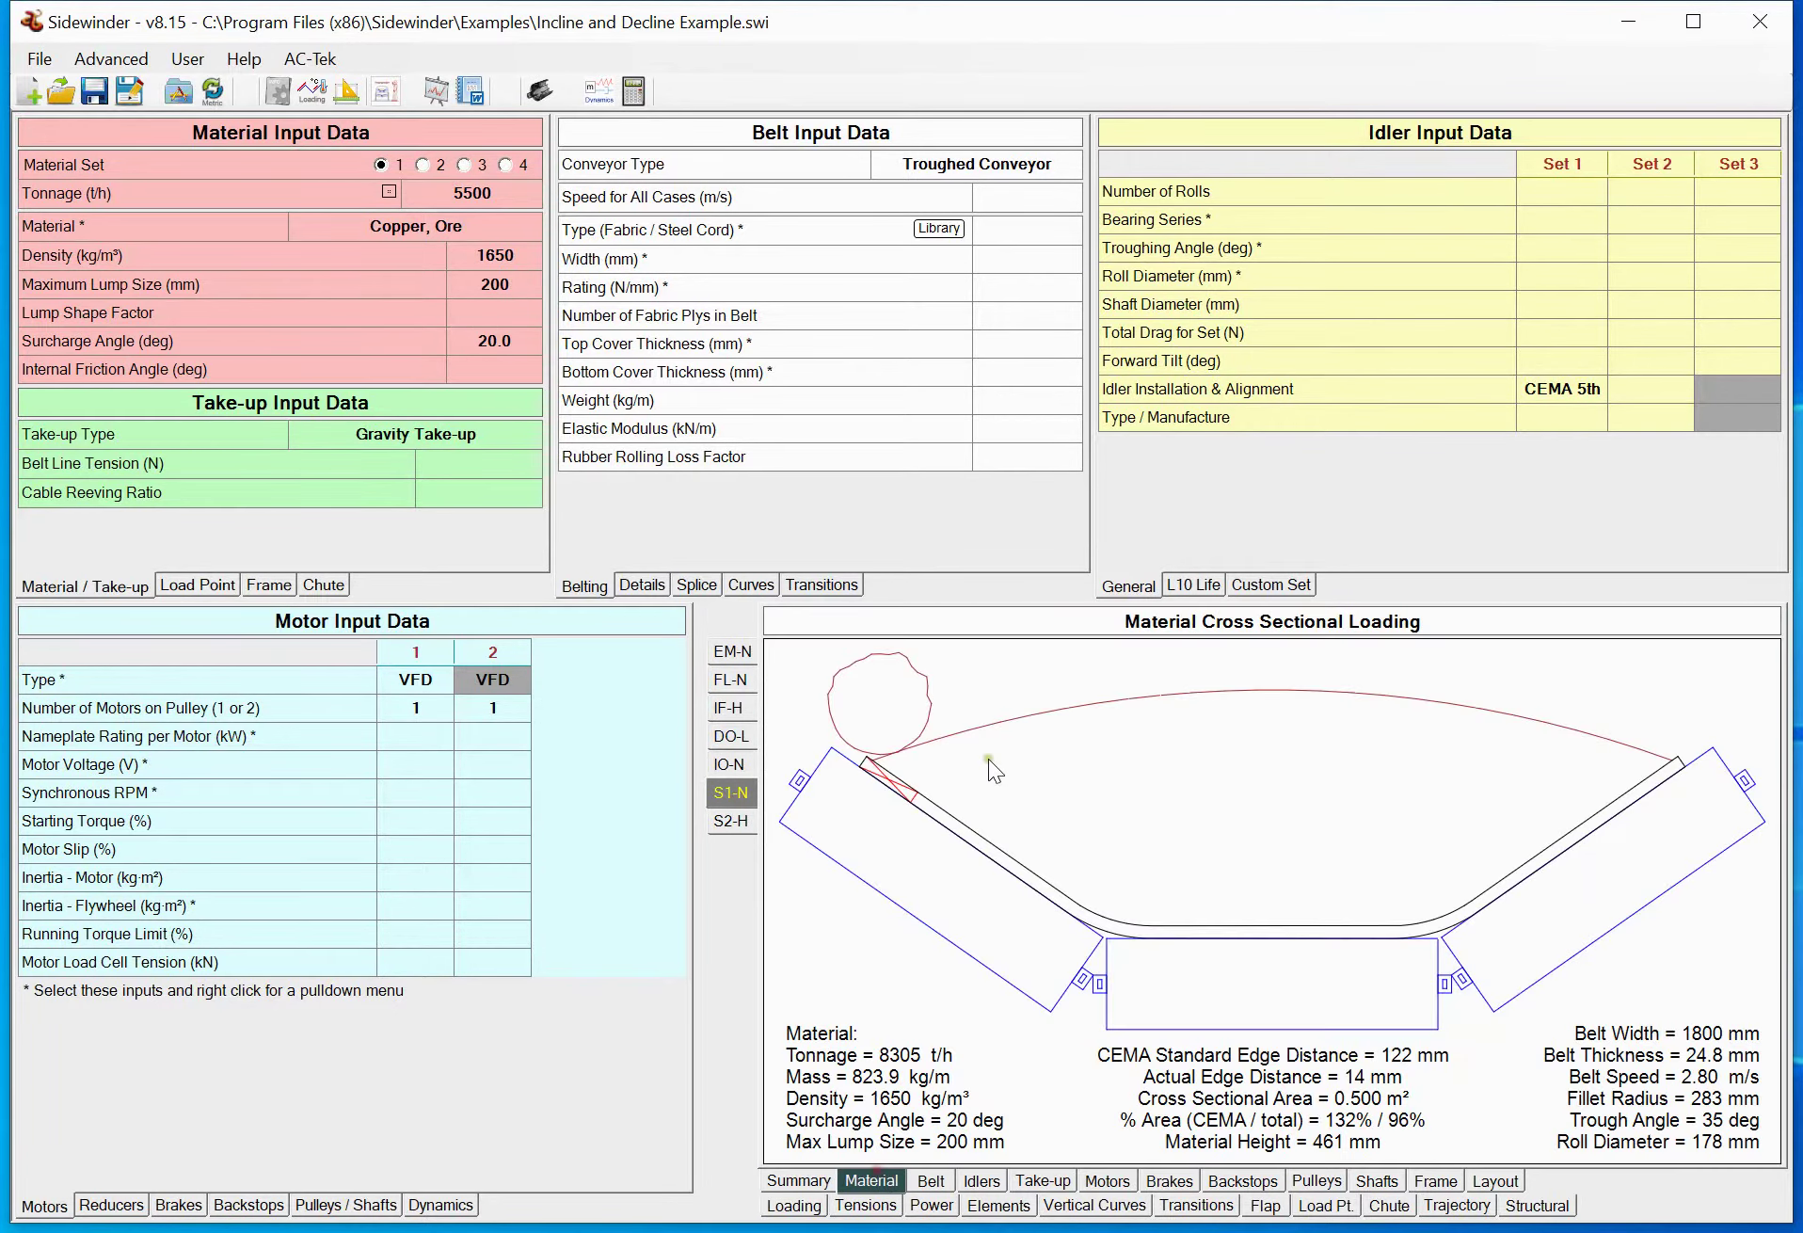
{"action": "left_click", "coordinate": [741, 822]}
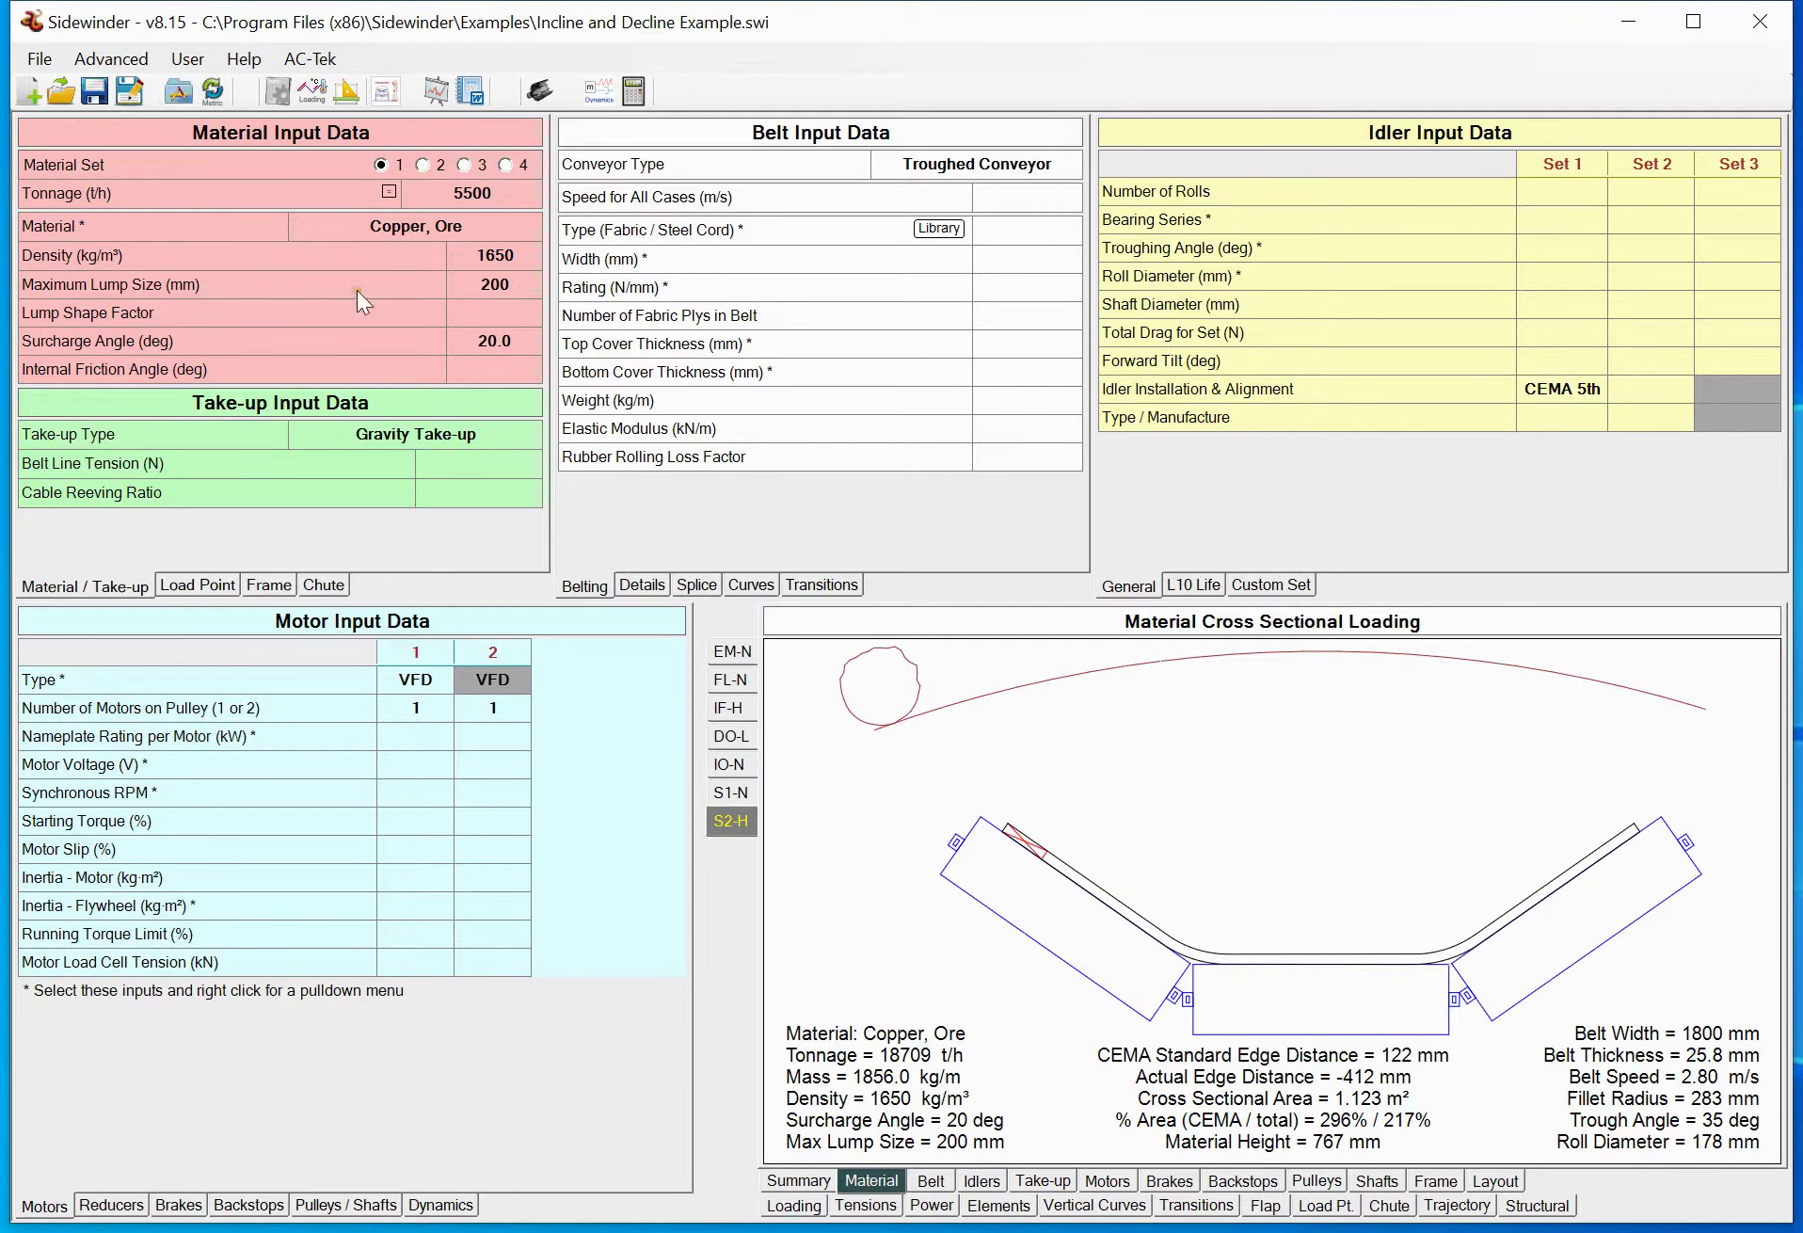
View the S2-H belt tension chart and conveyor loading profile
{"action": "left_click", "coordinate": [315, 94]}
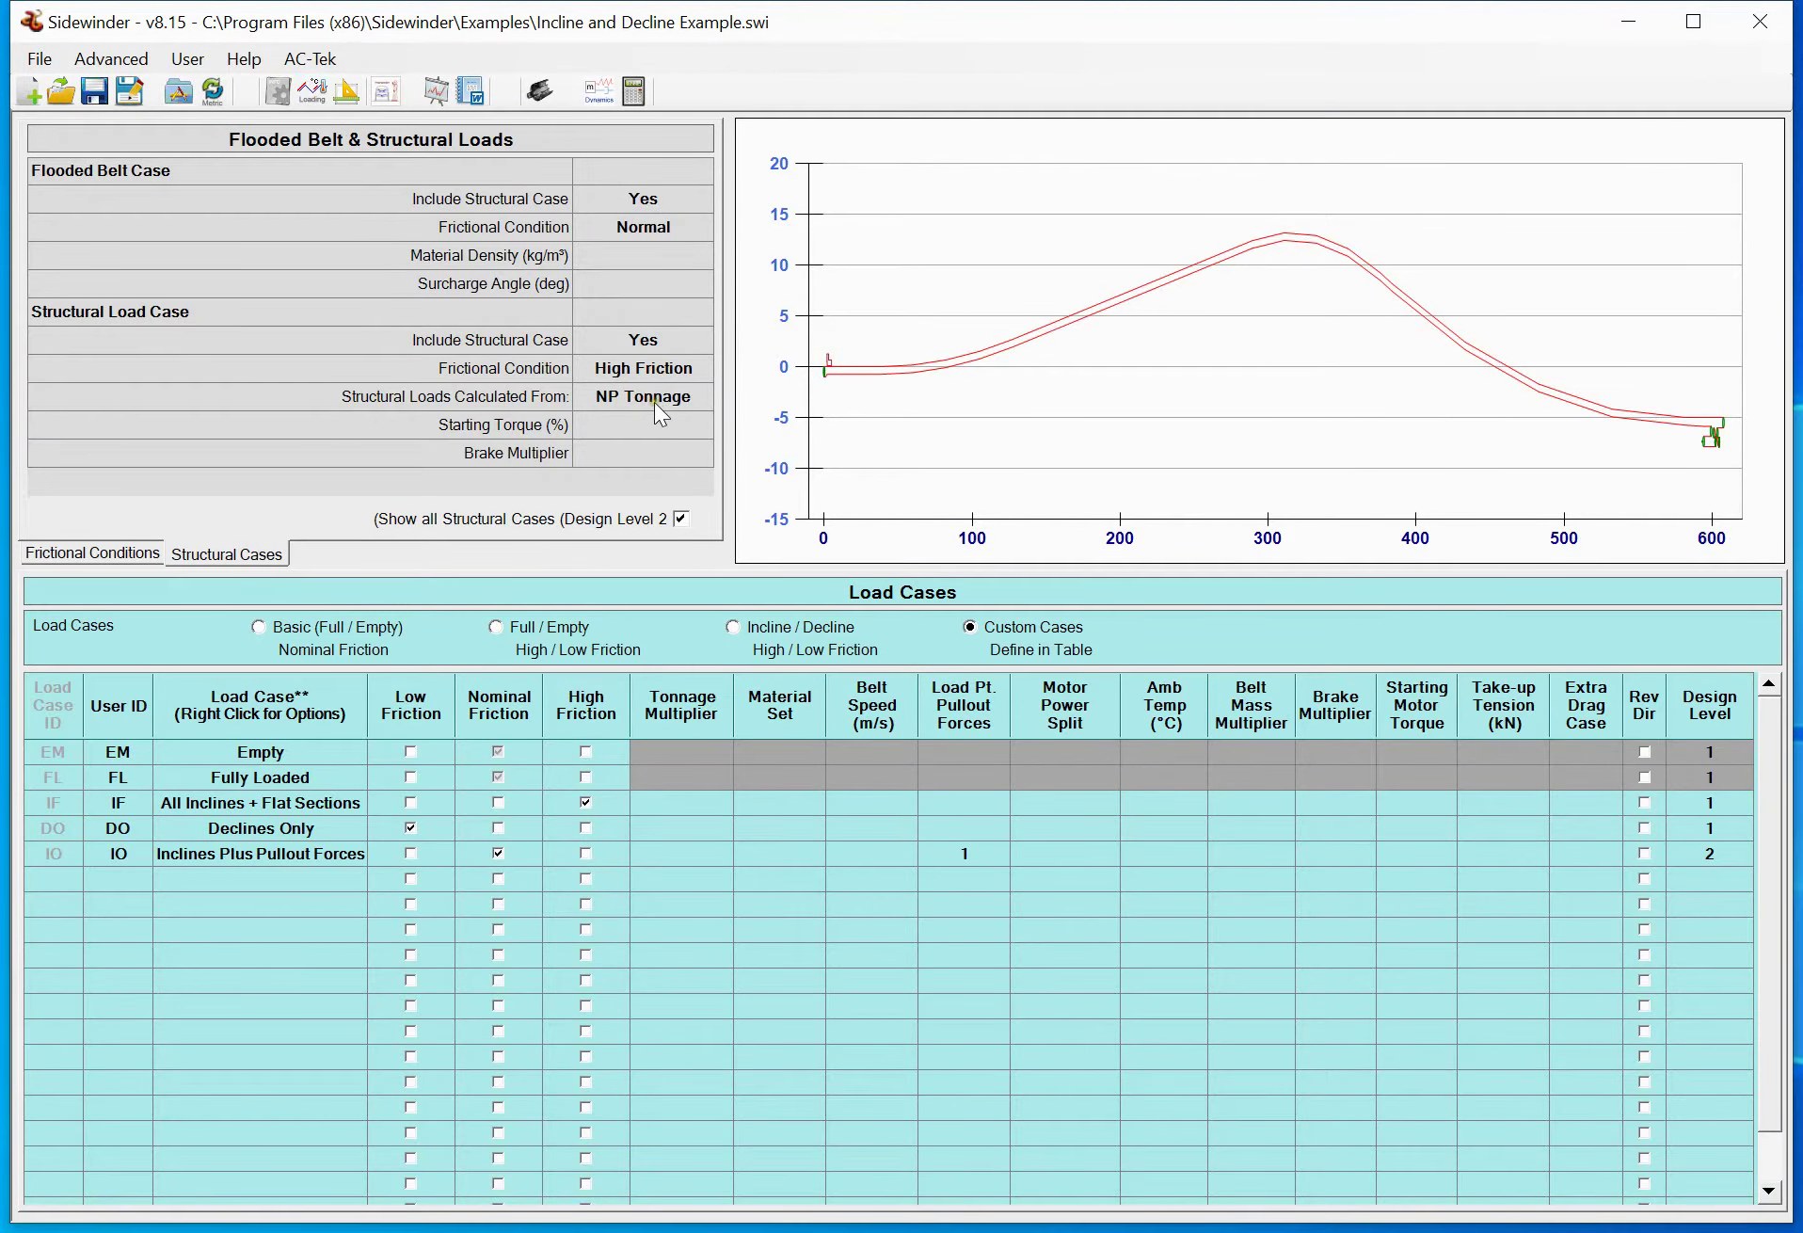
{"action": "left_click", "coordinate": [375, 97]}
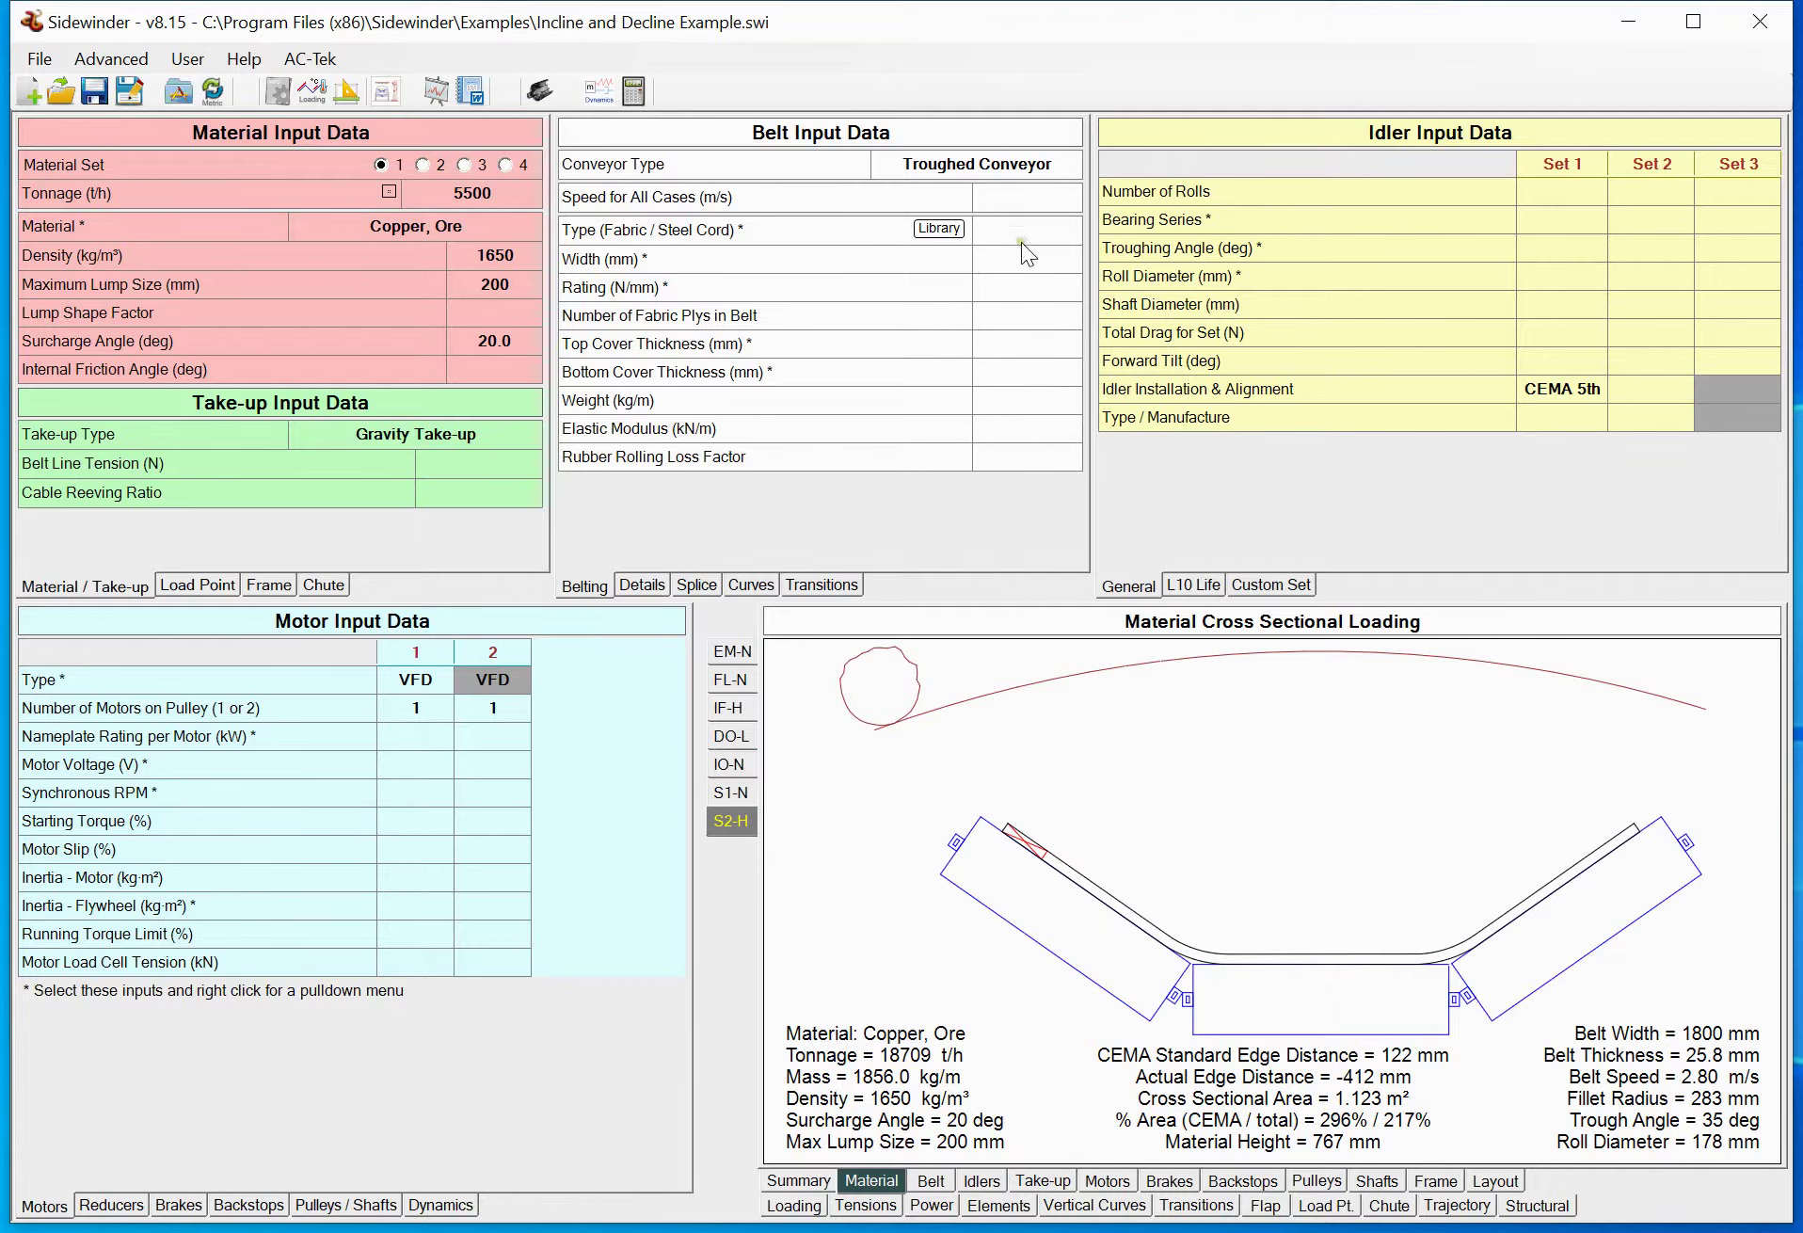
{"action": "left_click", "coordinate": [865, 1206]}
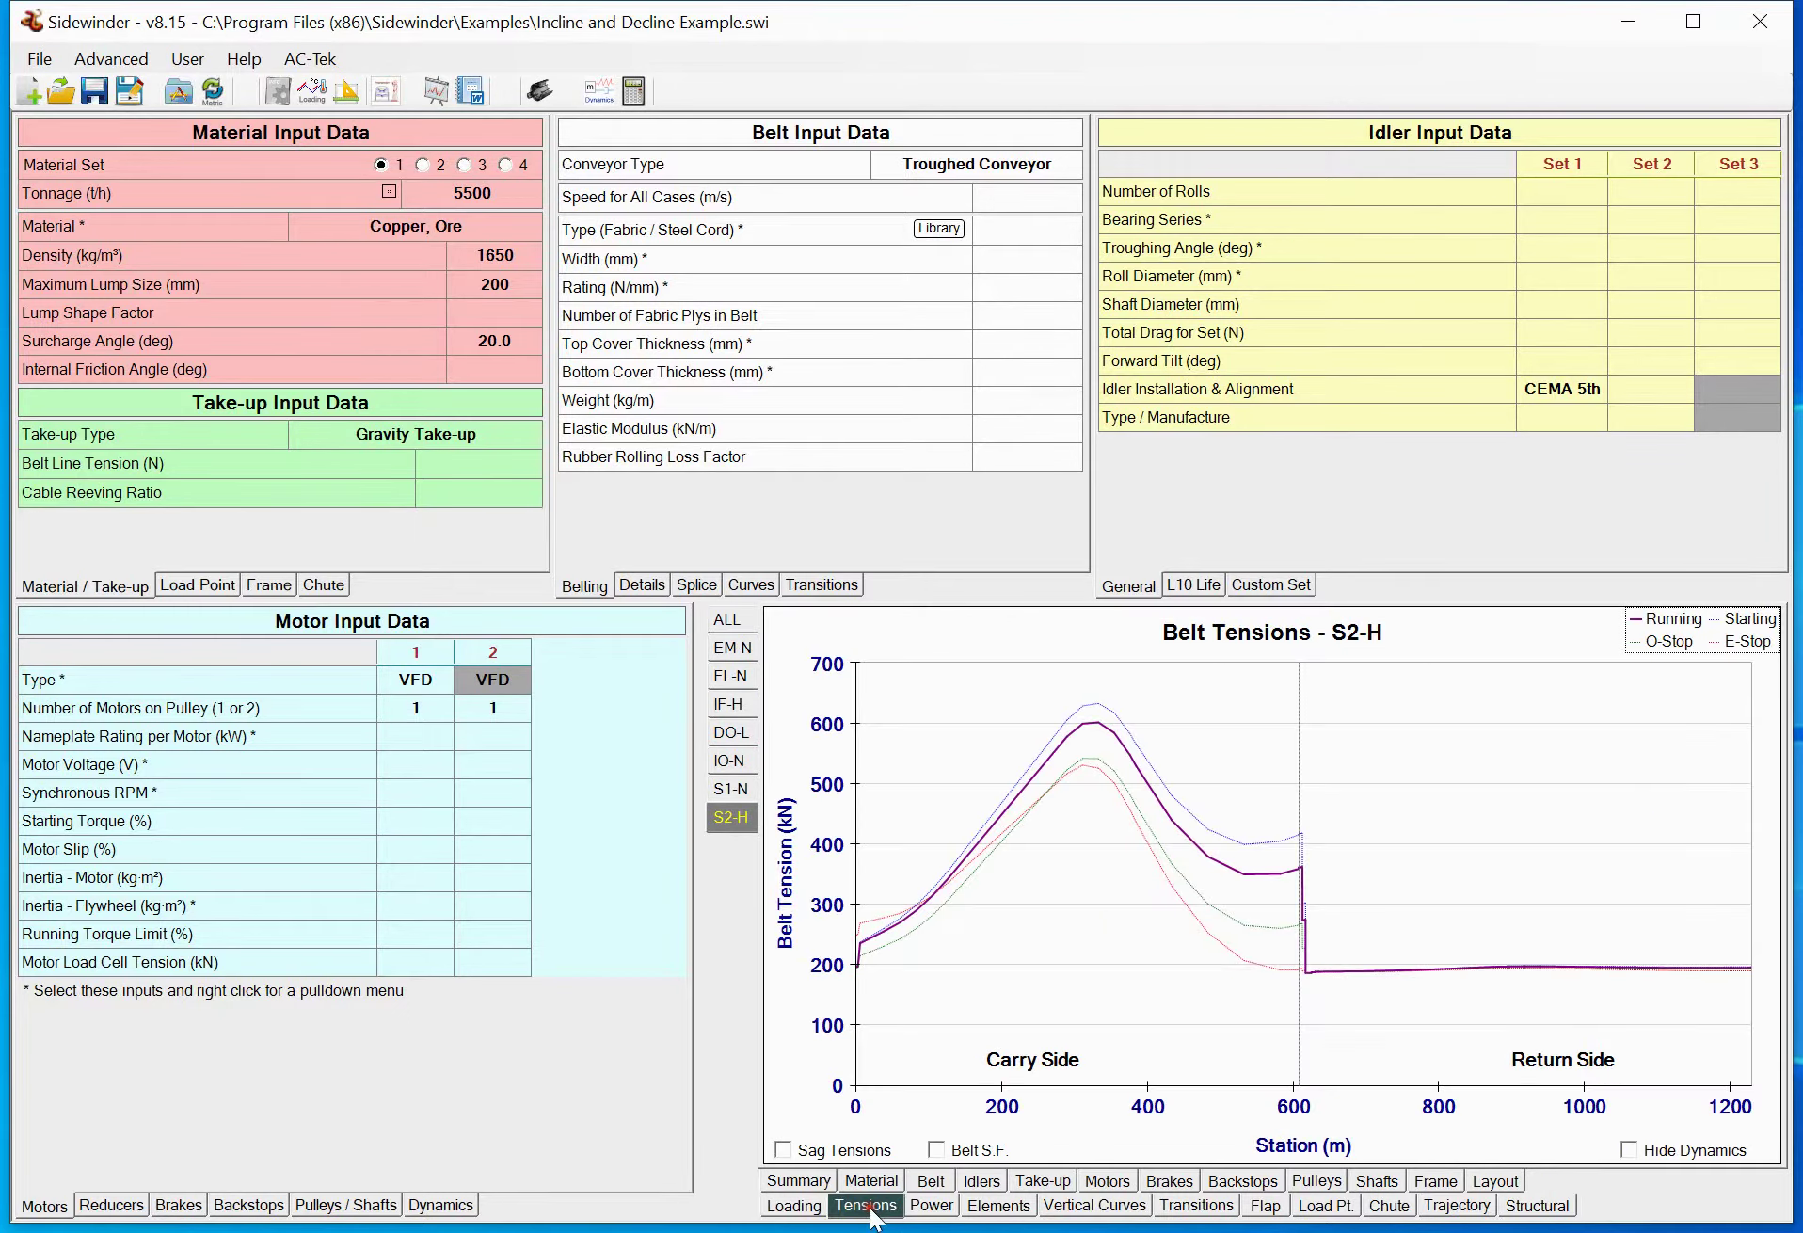
{"action": "left_click", "coordinate": [793, 1206]}
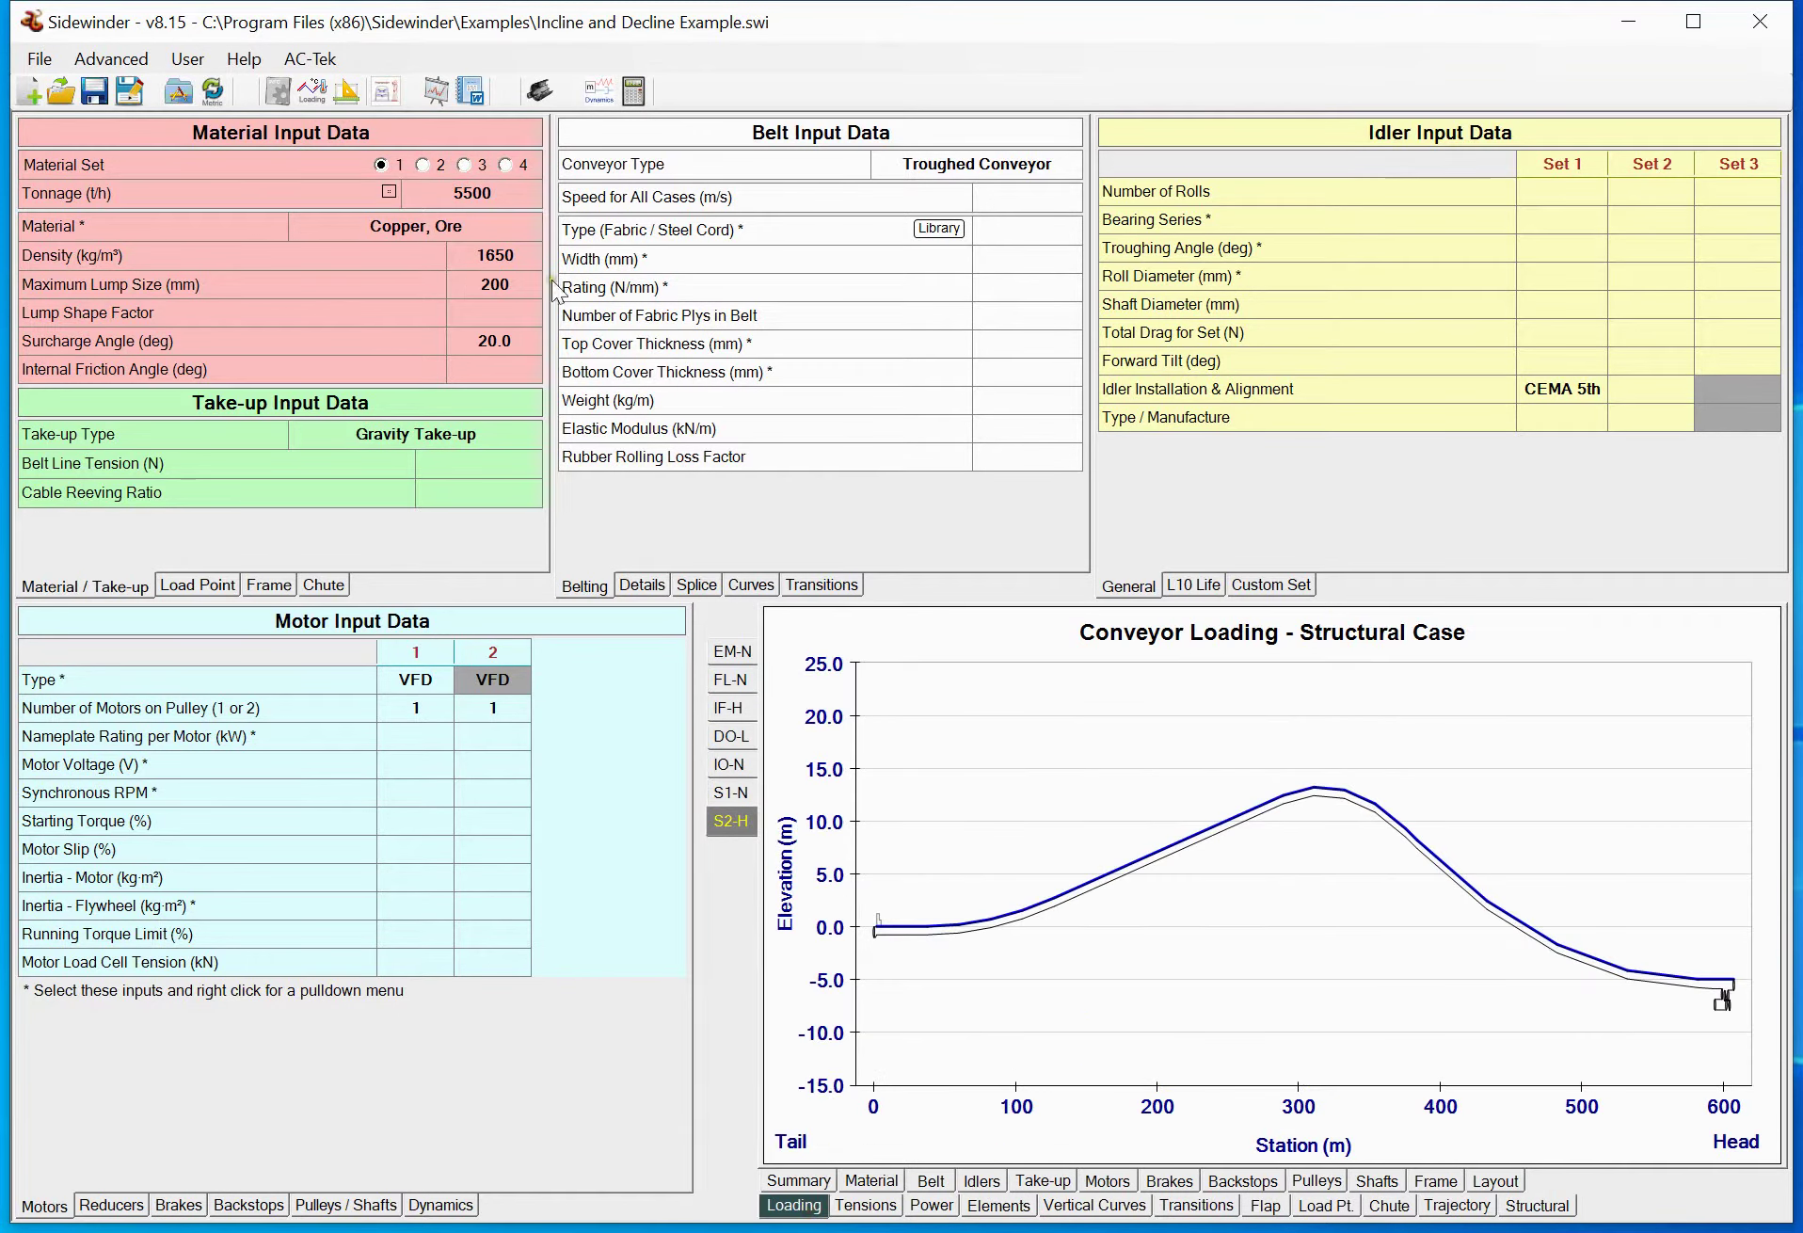
{"action": "left_click", "coordinate": [299, 101]}
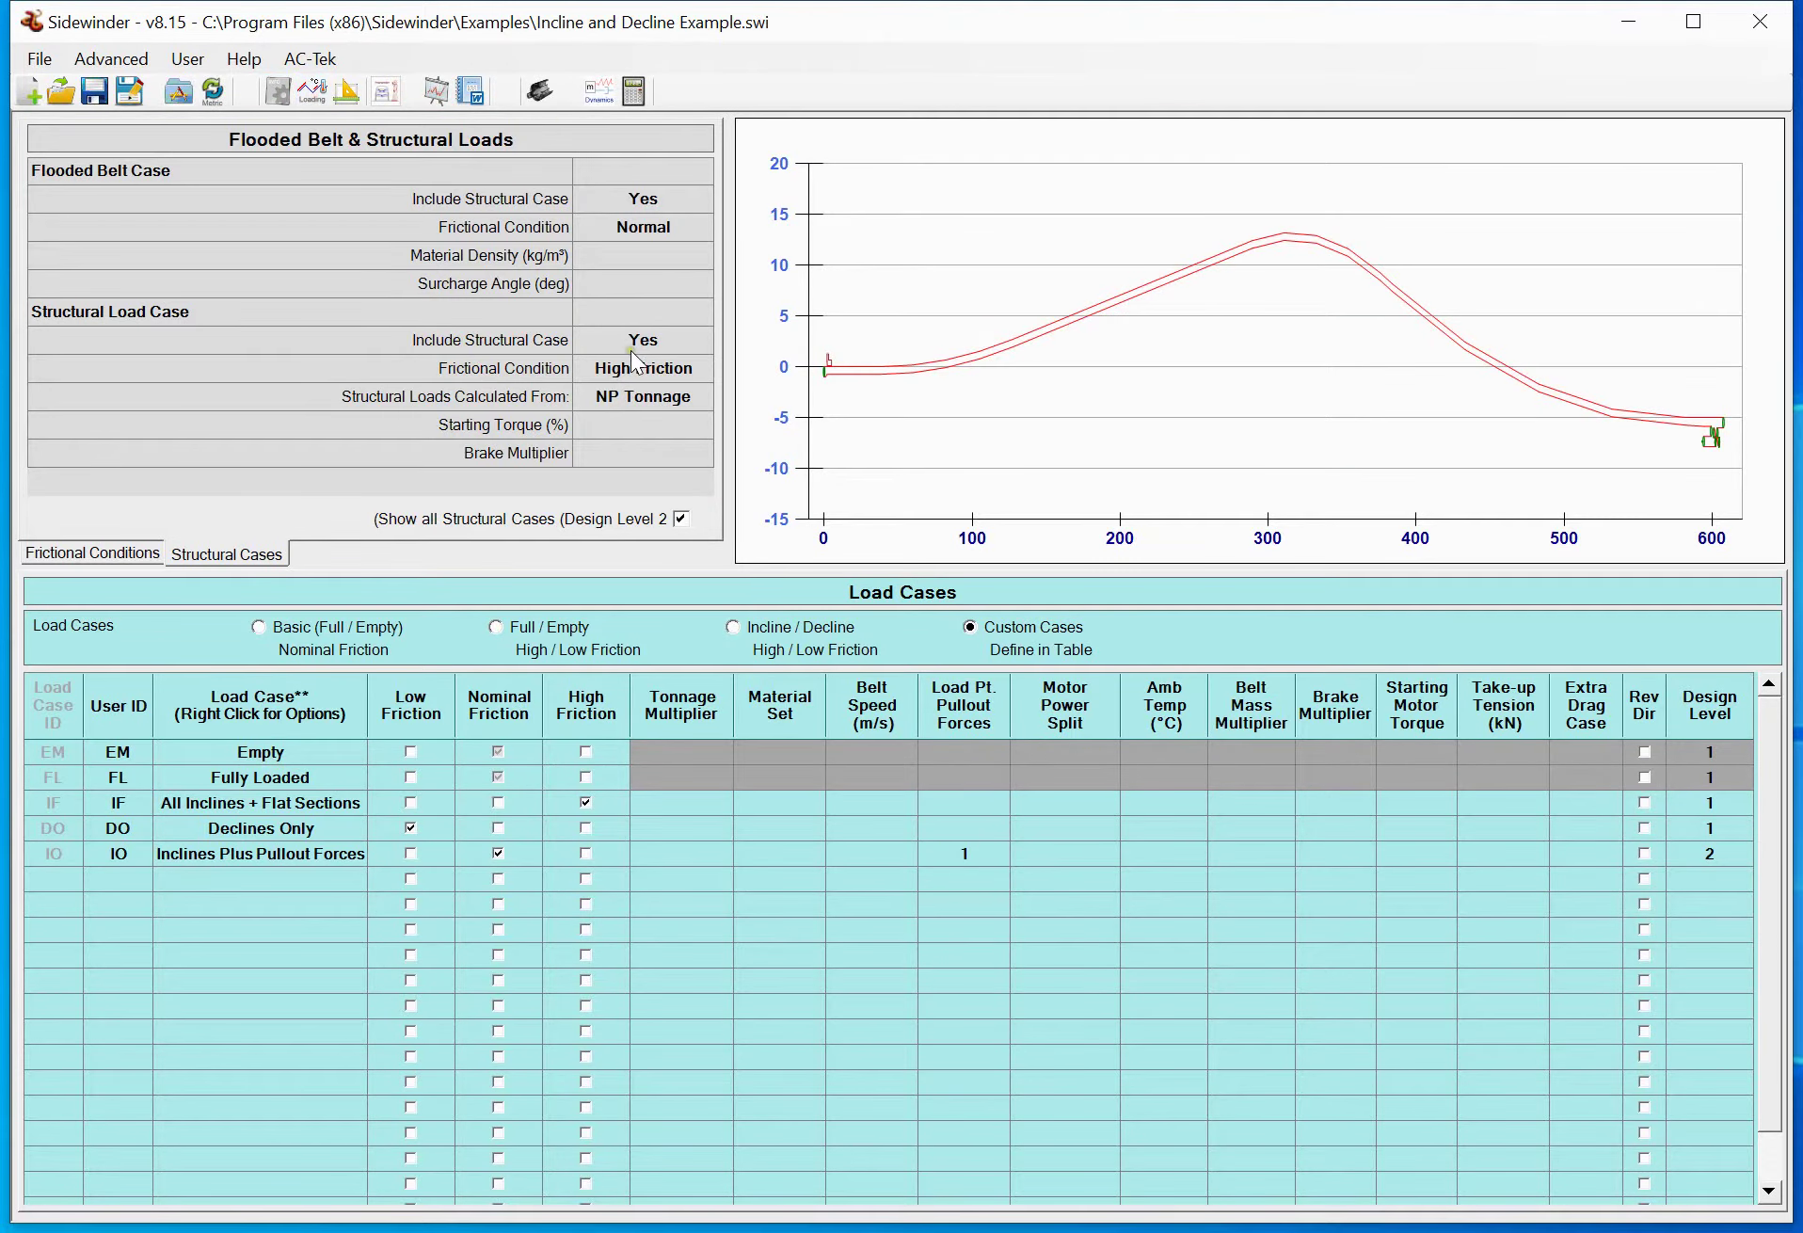
Set Include Structural Case to No for the standard structural load case
{"action": "left_click", "coordinate": [643, 340]}
{"action": "left_click", "coordinate": [654, 341]}
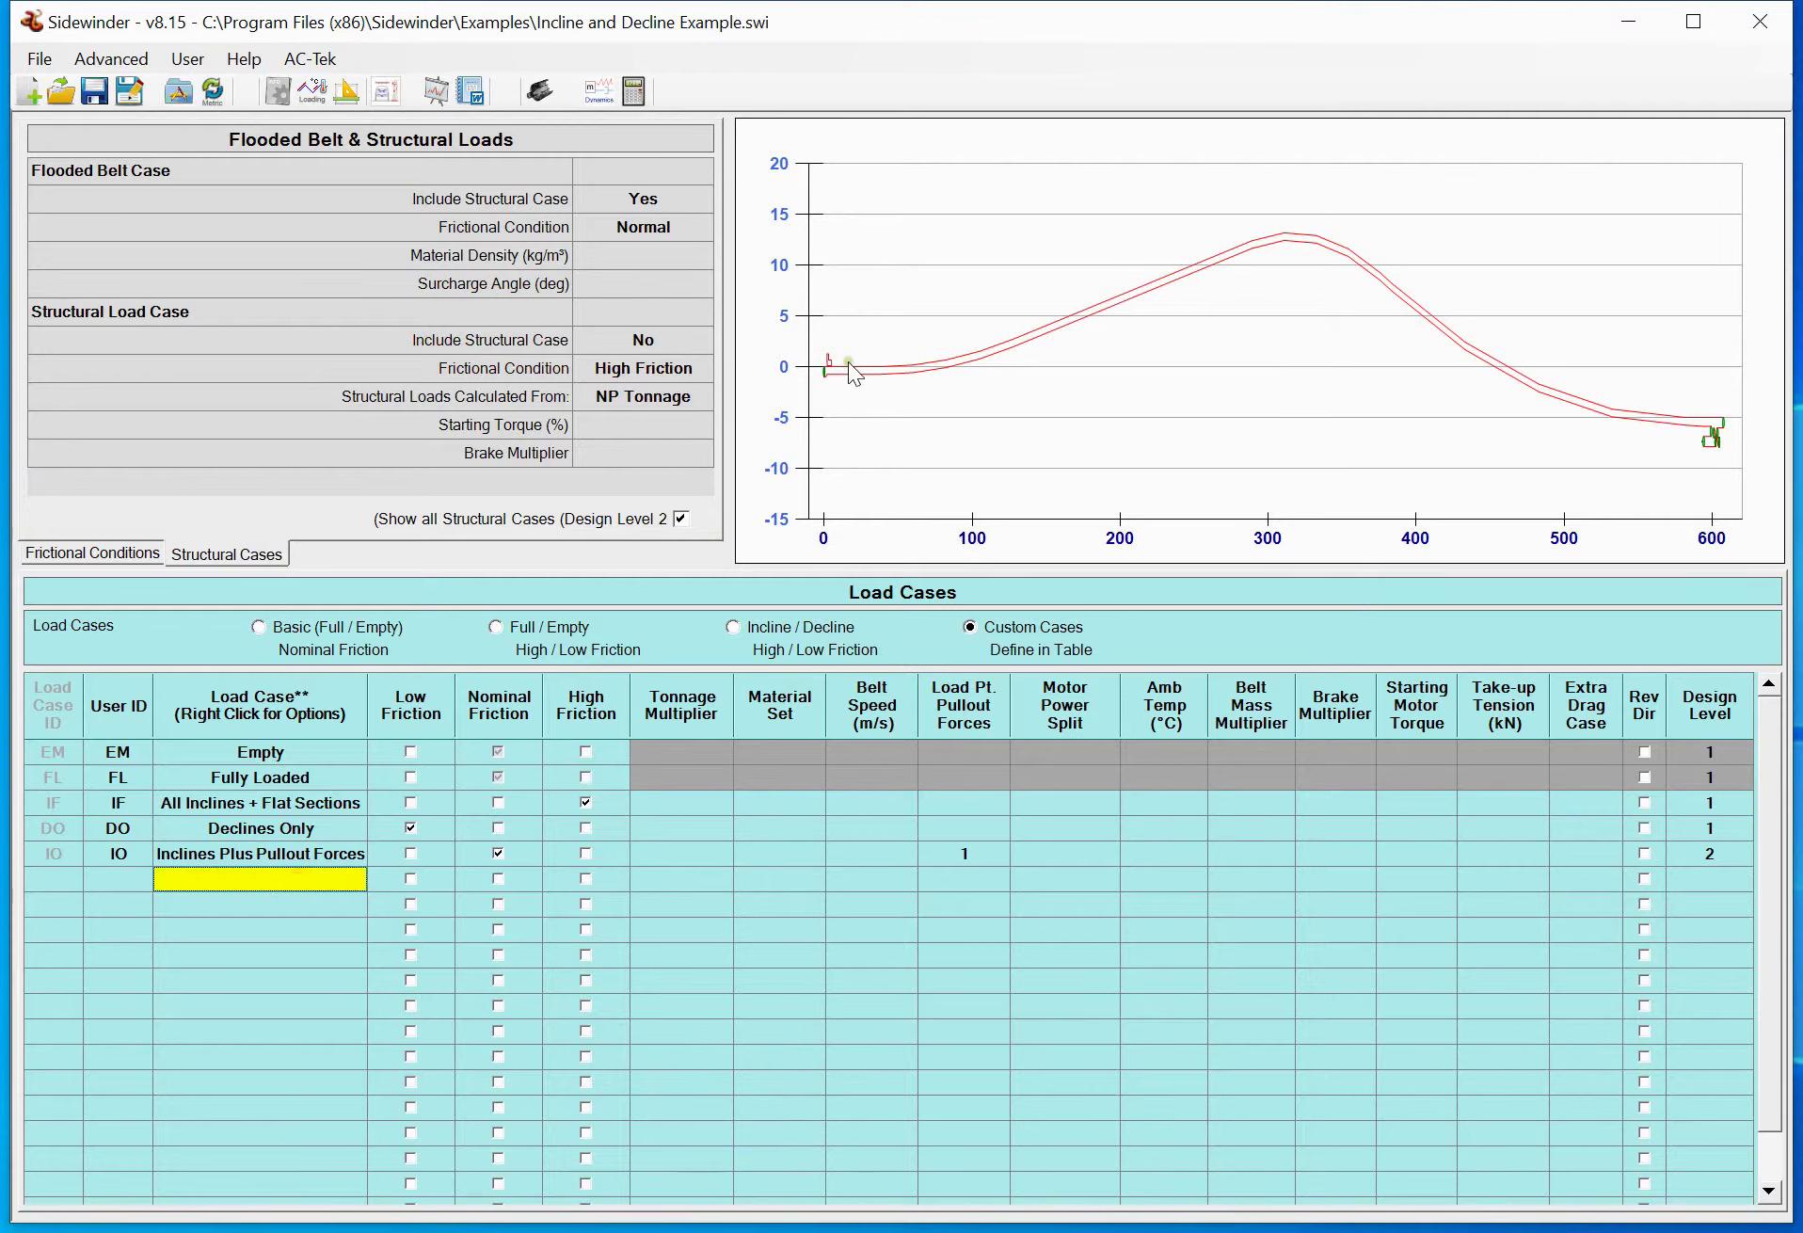
{"action": "right_click", "coordinate": [263, 875]}
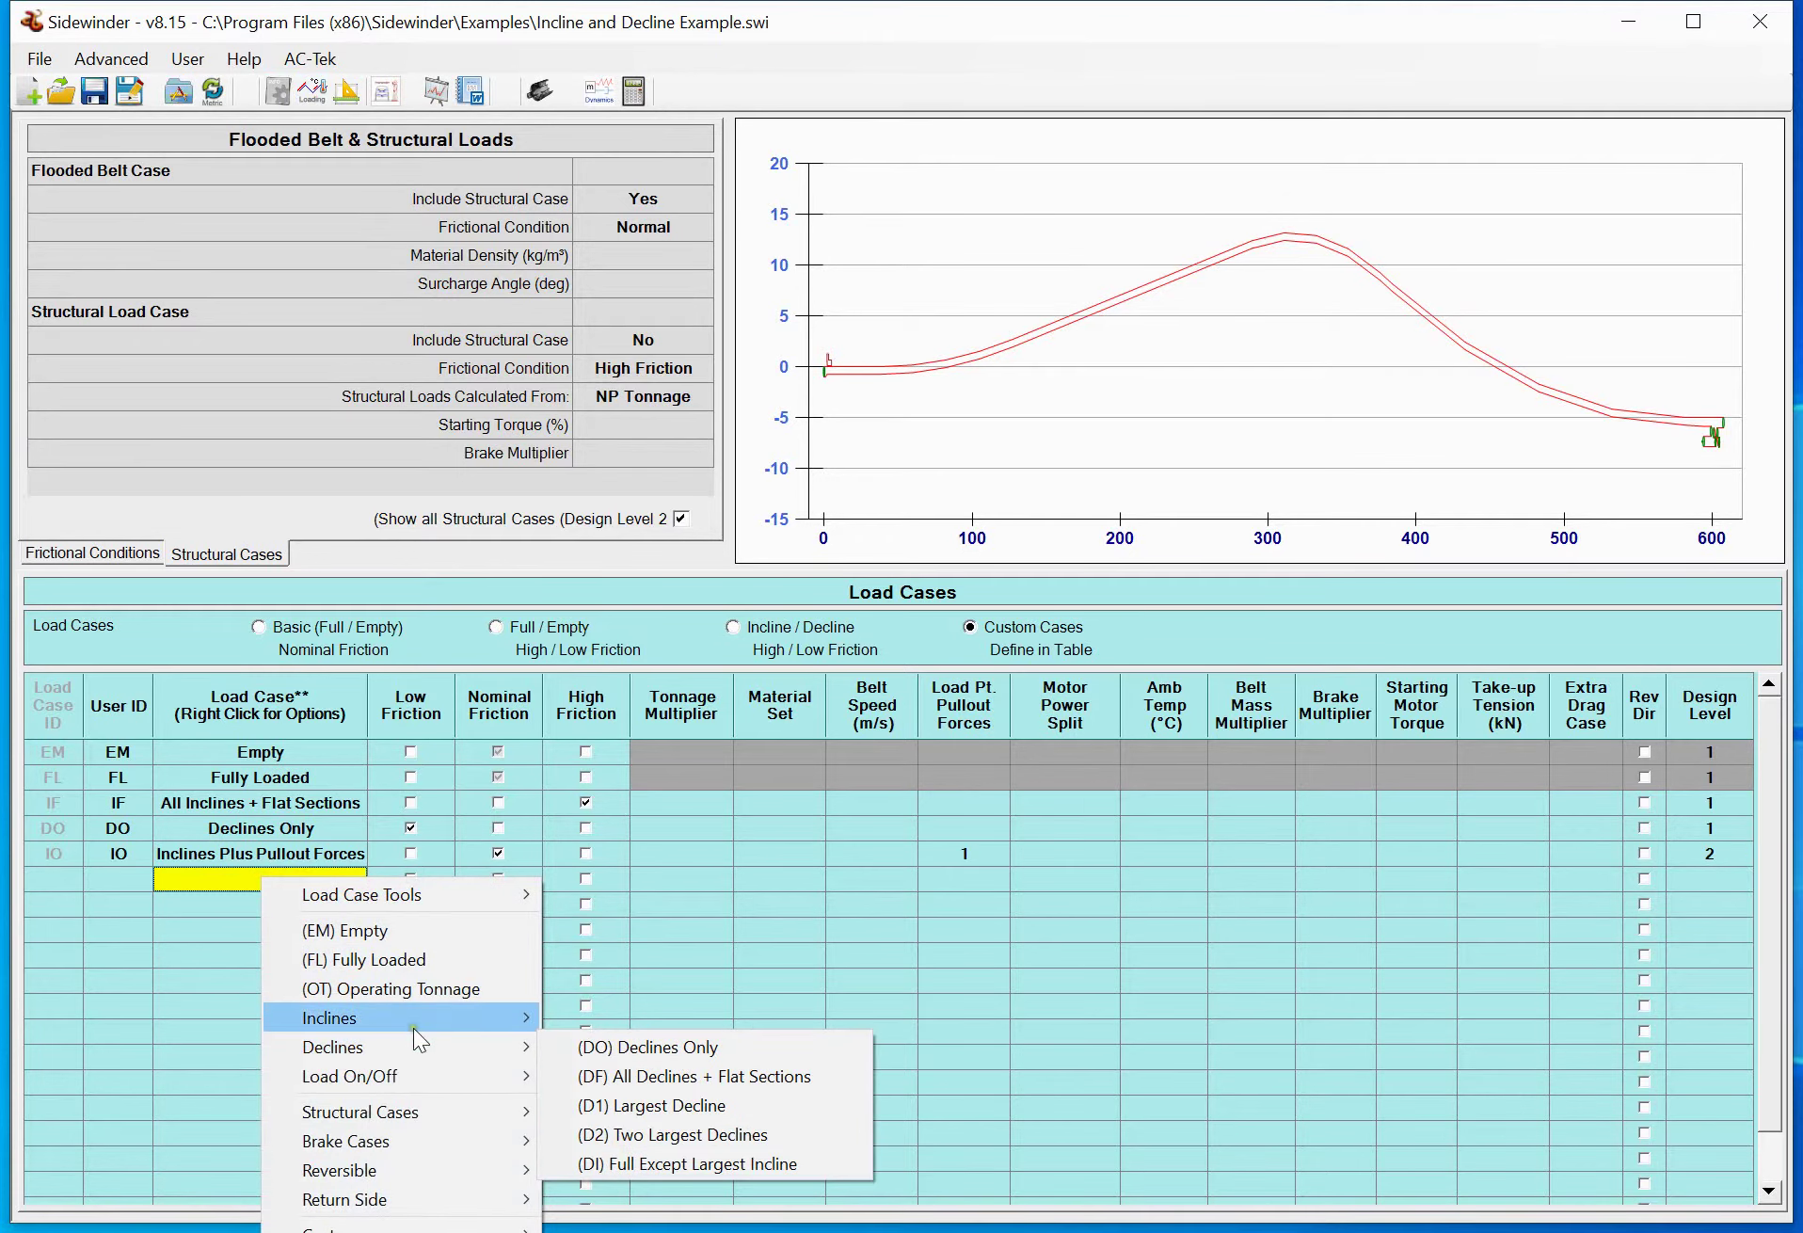
Add an All Inclines + Flat Sections load case with High Friction
{"action": "mouse_move", "coordinate": [413, 1020]}
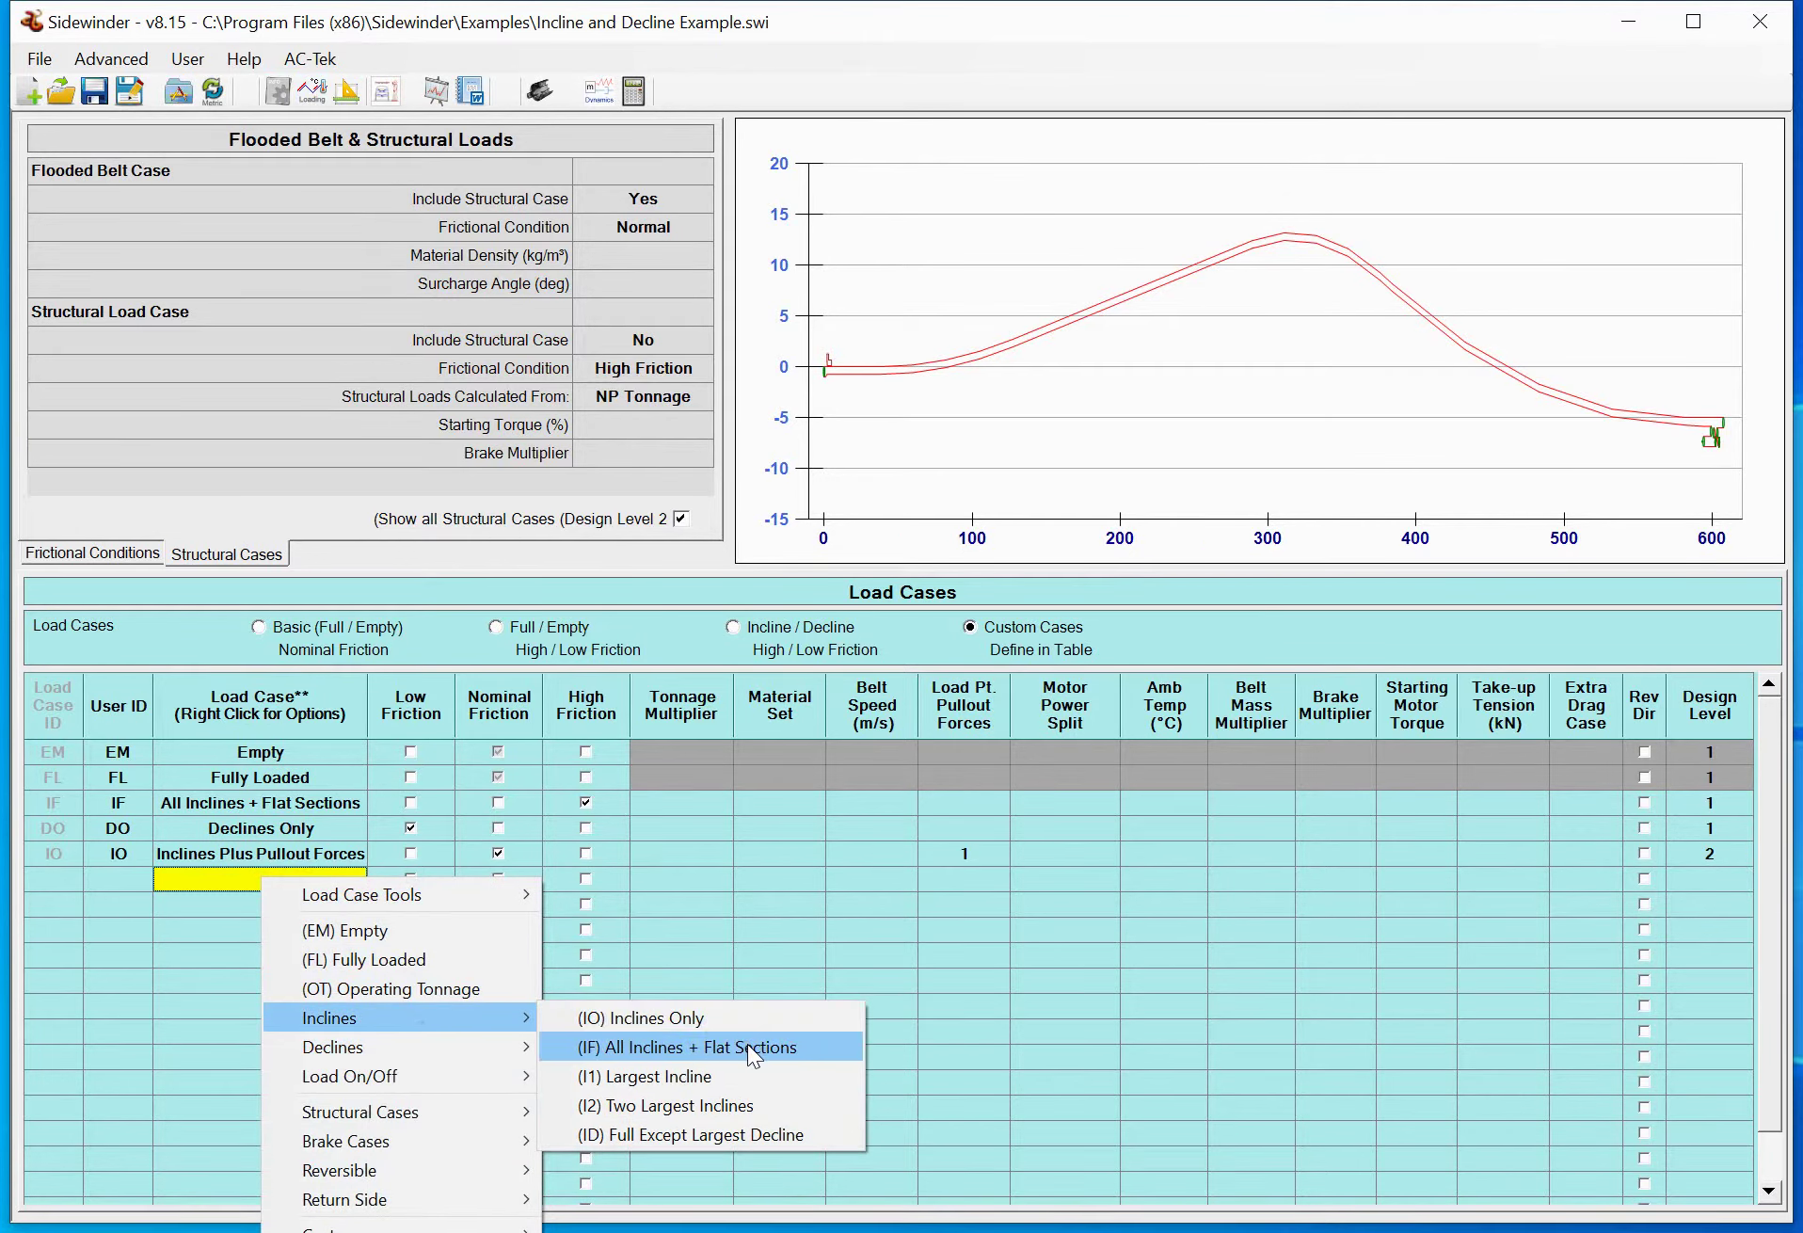
{"action": "left_click", "coordinate": [732, 1018]}
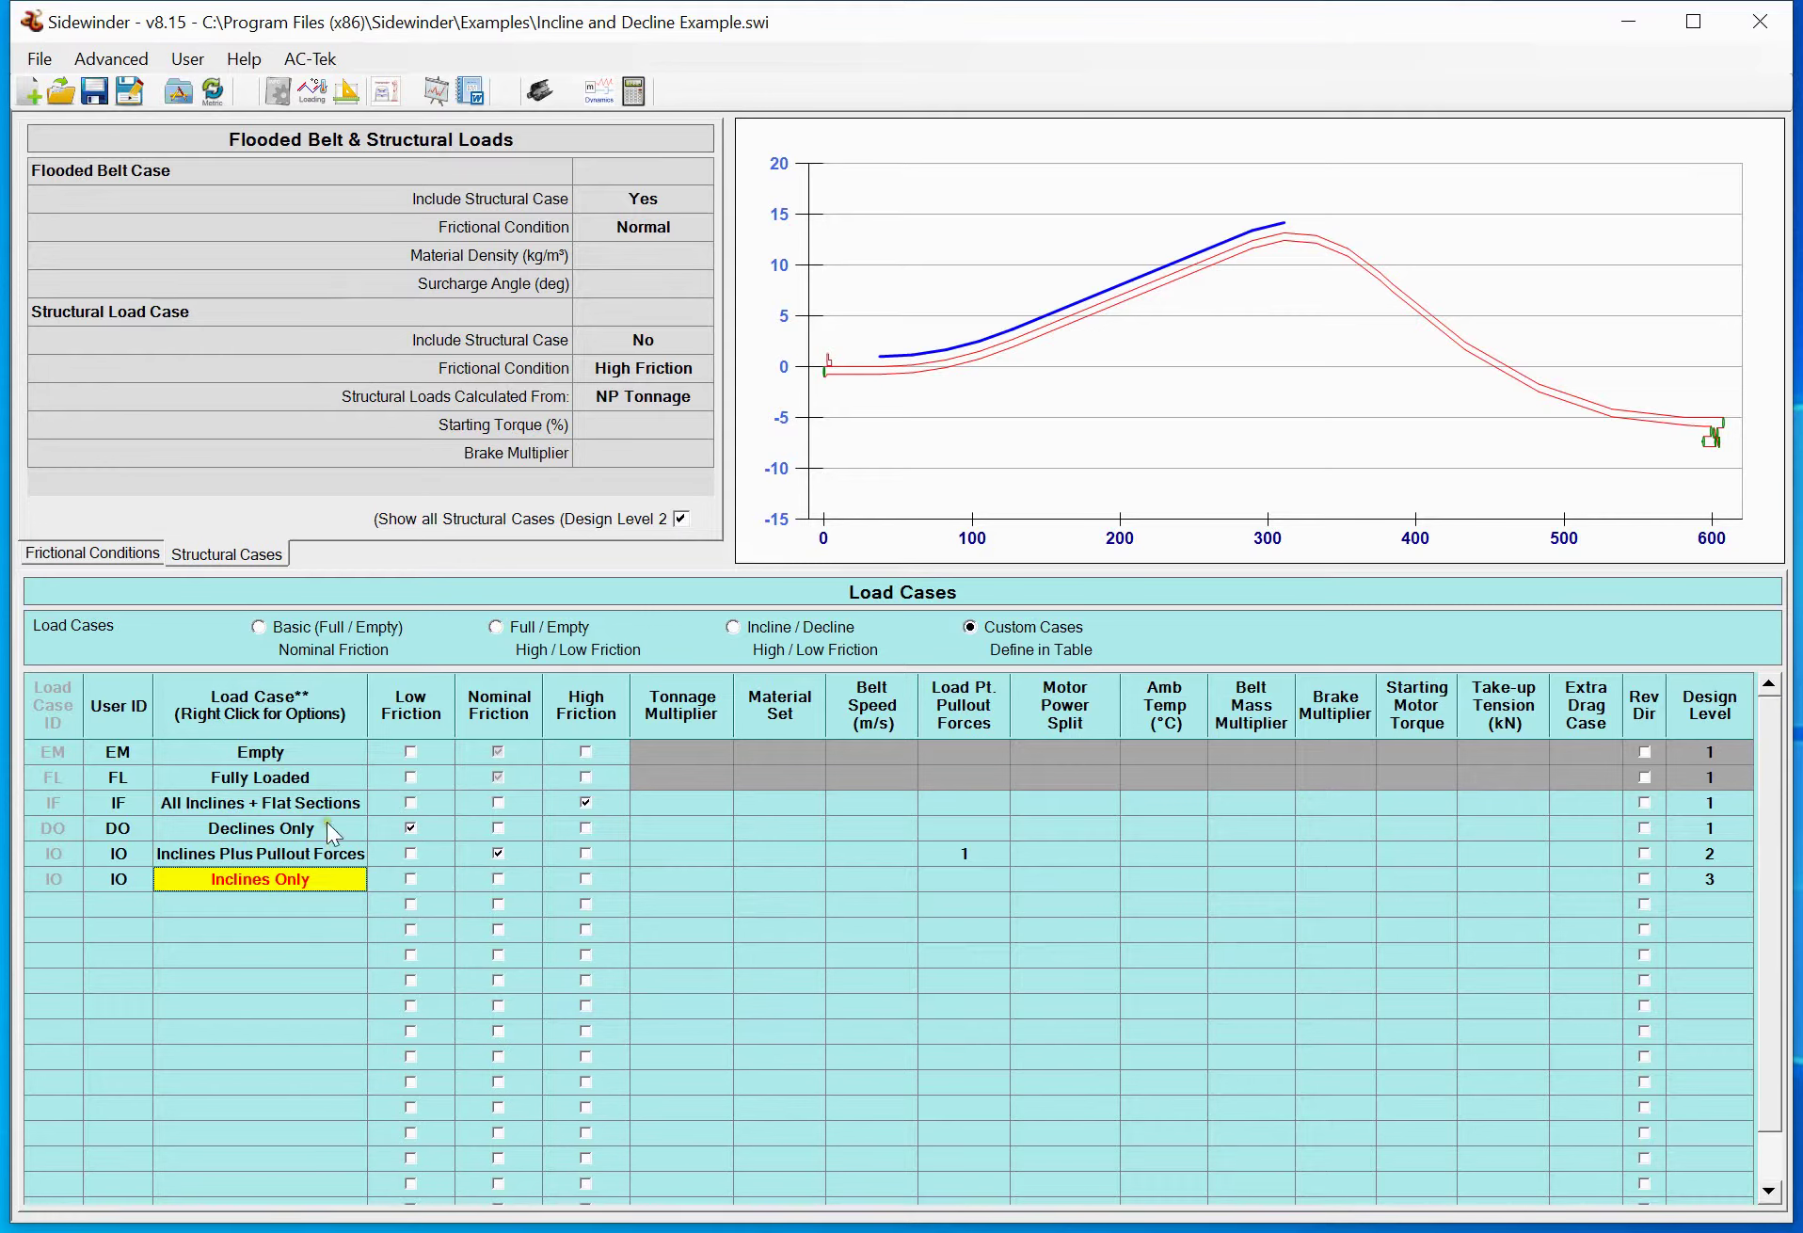
{"action": "right_click", "coordinate": [303, 875]}
{"action": "mouse_move", "coordinate": [488, 1004]}
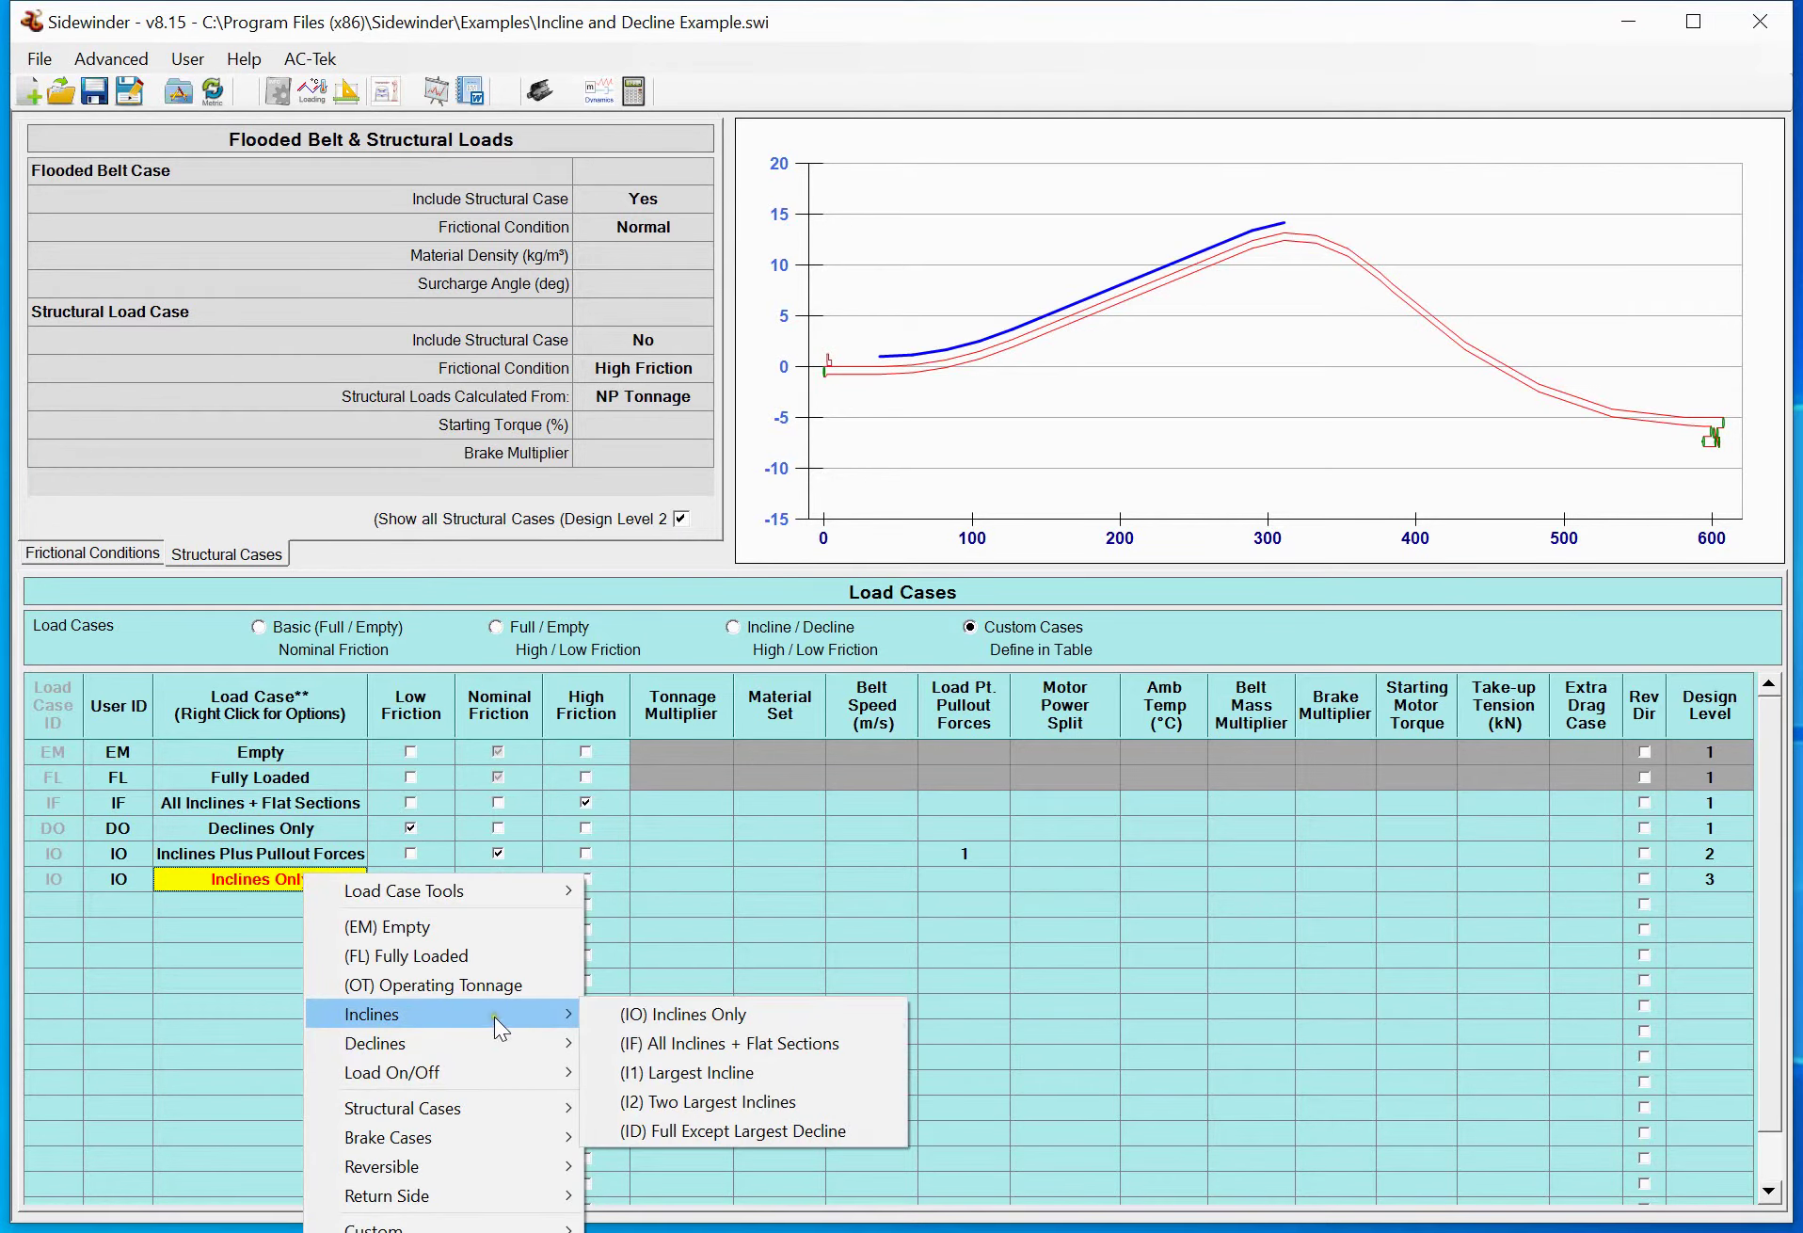
{"action": "left_click", "coordinate": [649, 1043]}
{"action": "left_click", "coordinate": [590, 878]}
{"action": "left_click", "coordinate": [586, 882]}
Give the new case design level S, pullout forces 1 and tonnage multiplier C
{"action": "key", "text": "Tab"}
{"action": "key", "text": "Tab"}
{"action": "key", "text": "Tab"}
{"action": "key", "text": "Tab"}
{"action": "key", "text": "Tab"}
{"action": "key", "text": "Tab"}
{"action": "key", "text": "Tab"}
{"action": "key", "text": "Tab"}
{"action": "key", "text": "Tab"}
{"action": "key", "text": "Tab"}
{"action": "key", "text": "Tab"}
{"action": "key", "text": "Tab"}
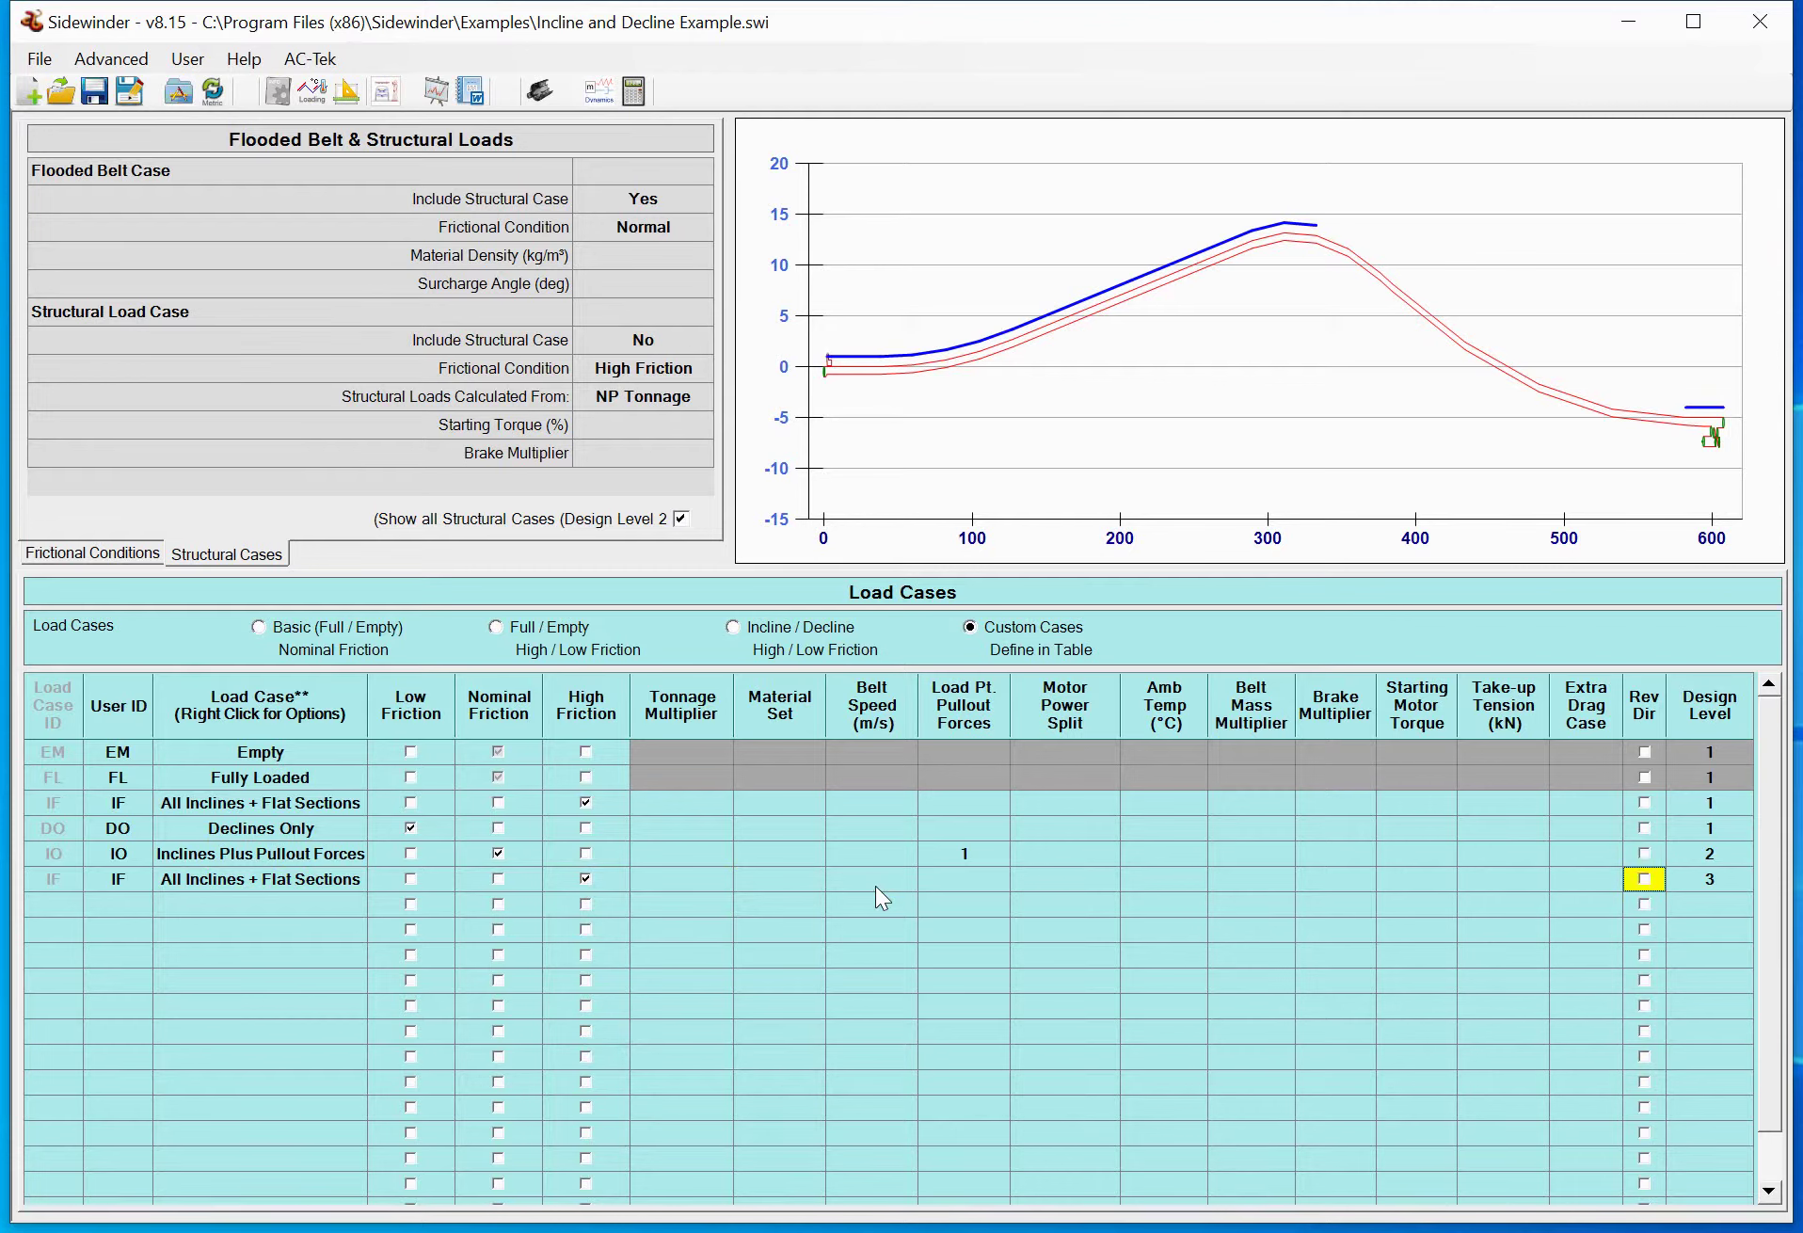
{"action": "type", "text": "5"}
{"action": "left_click", "coordinate": [847, 871]}
{"action": "key", "text": "Tab"}
{"action": "type", "text": "1"}
{"action": "key", "text": "shift+Tab"}
{"action": "key", "text": "shift+Tab"}
{"action": "key", "text": "shift+Tab"}
{"action": "type", "text": "c"}
{"action": "key", "text": "BackSpace"}
{"action": "type", "text": "C"}
{"action": "key", "text": "Tab"}
{"action": "key", "text": "shift+Tab"}
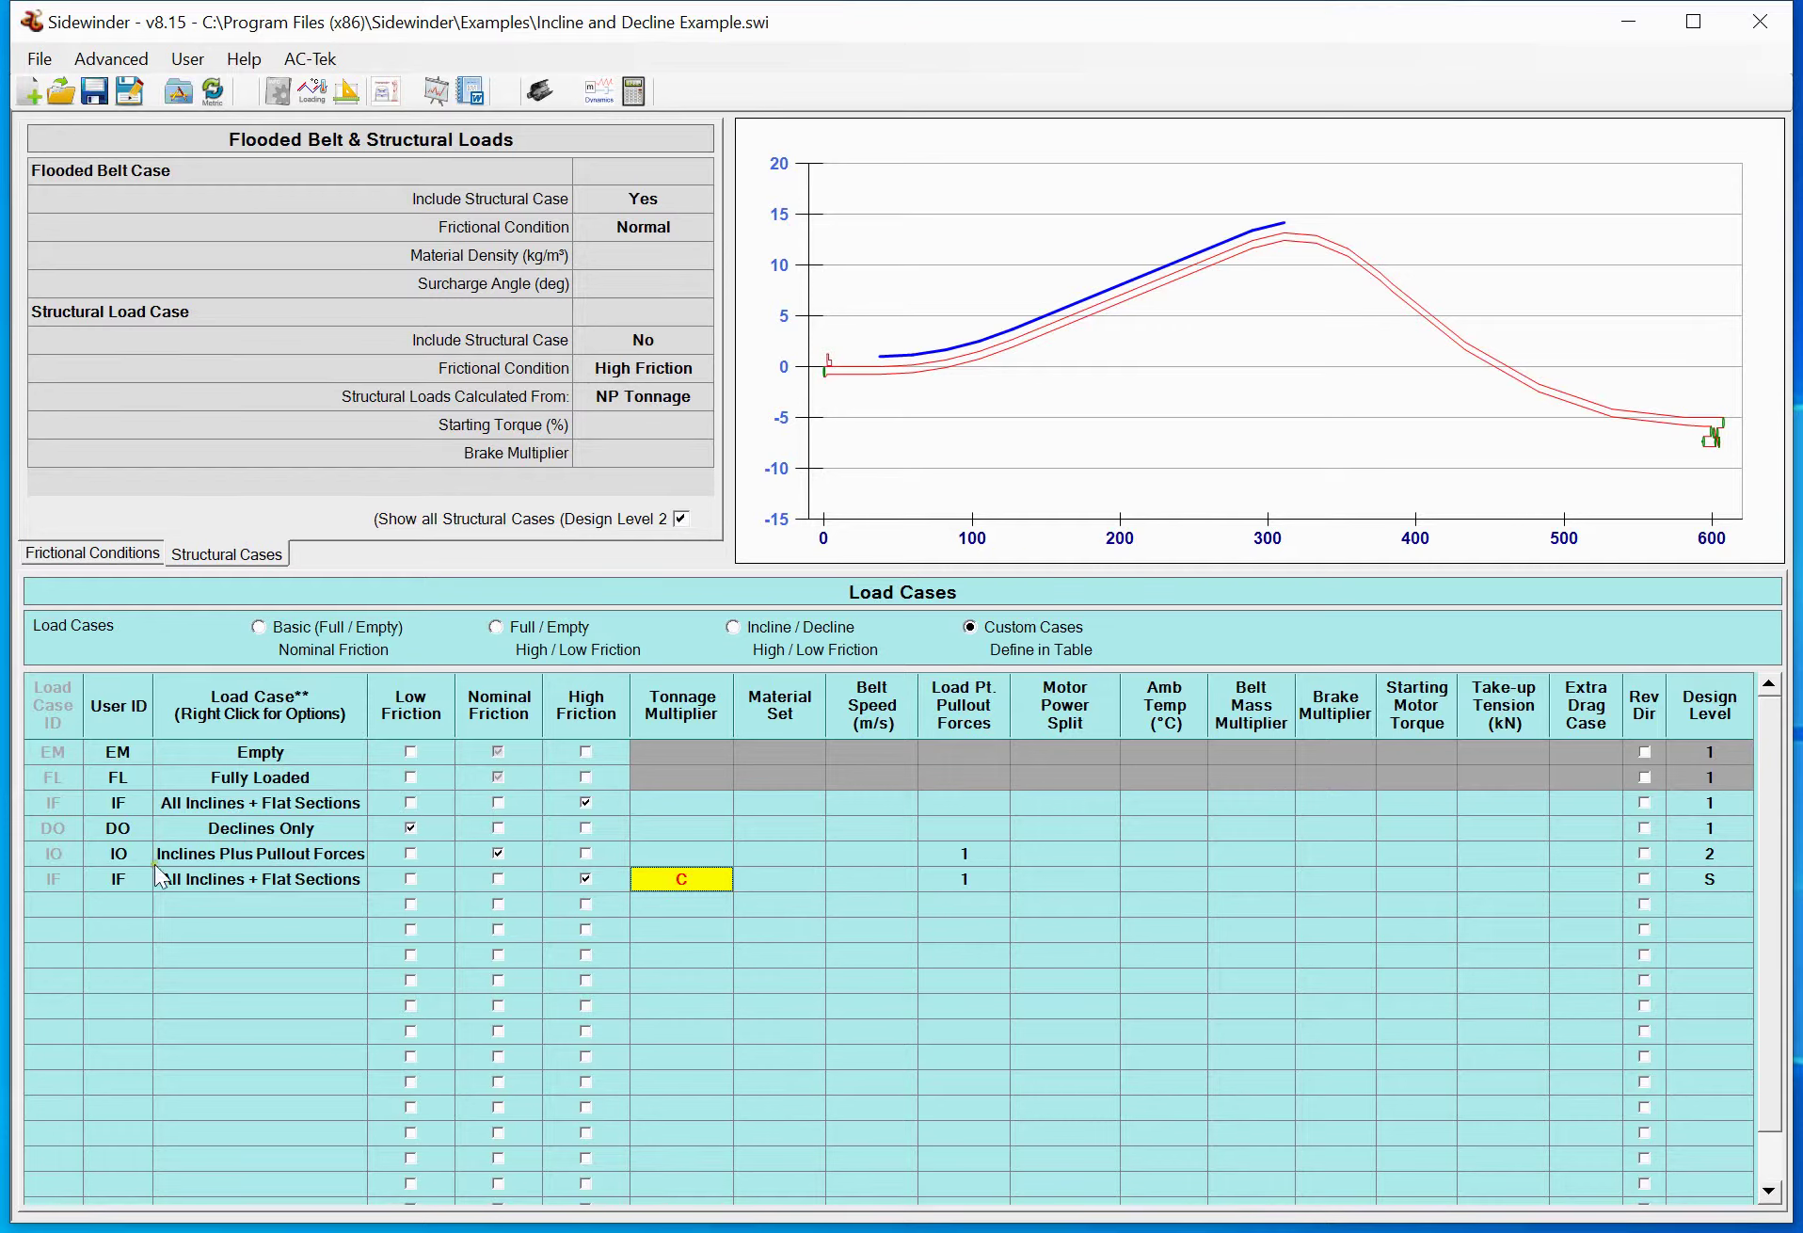
Reapply All Inclines + Flat Sections to the new row and set its User ID to S2
{"action": "left_click", "coordinate": [184, 874]}
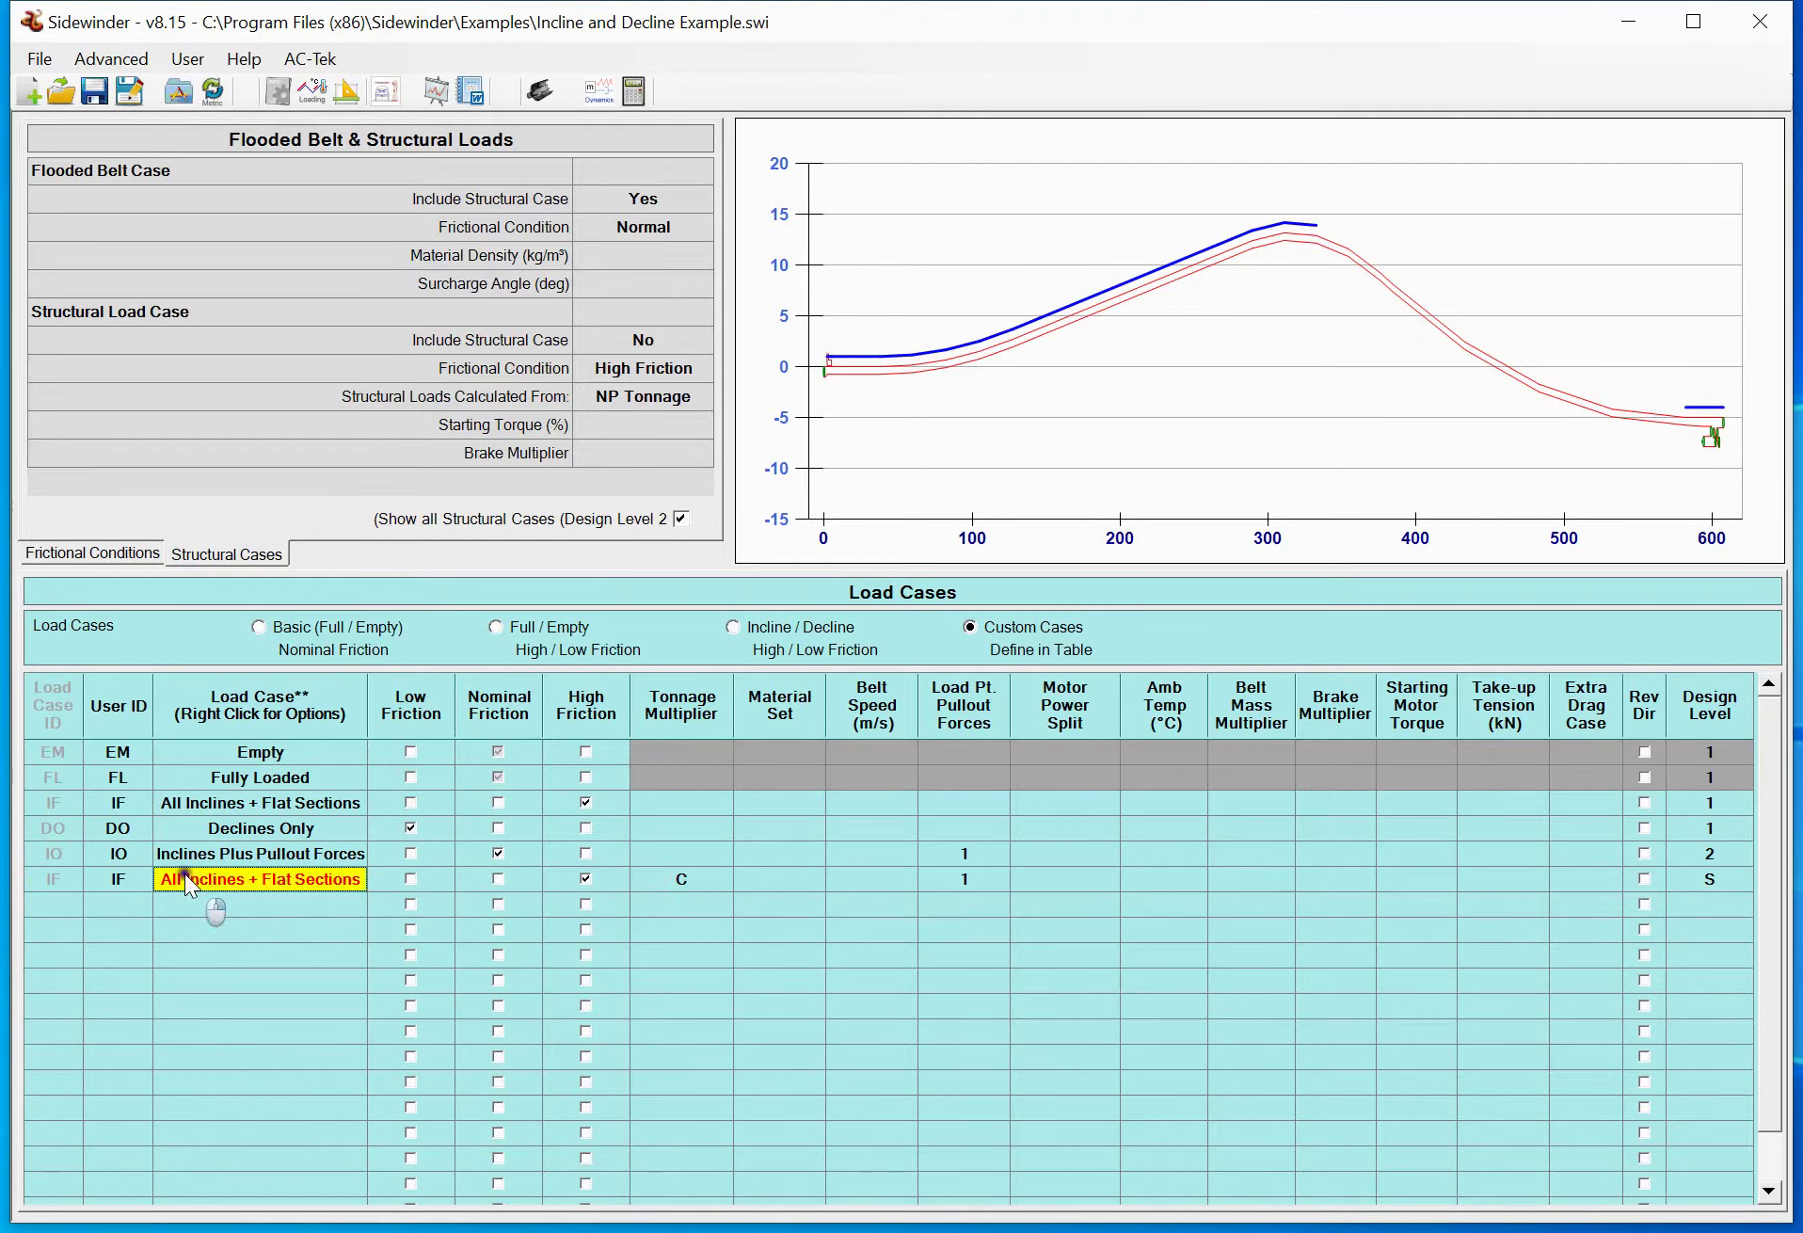
{"action": "right_click", "coordinate": [184, 874]}
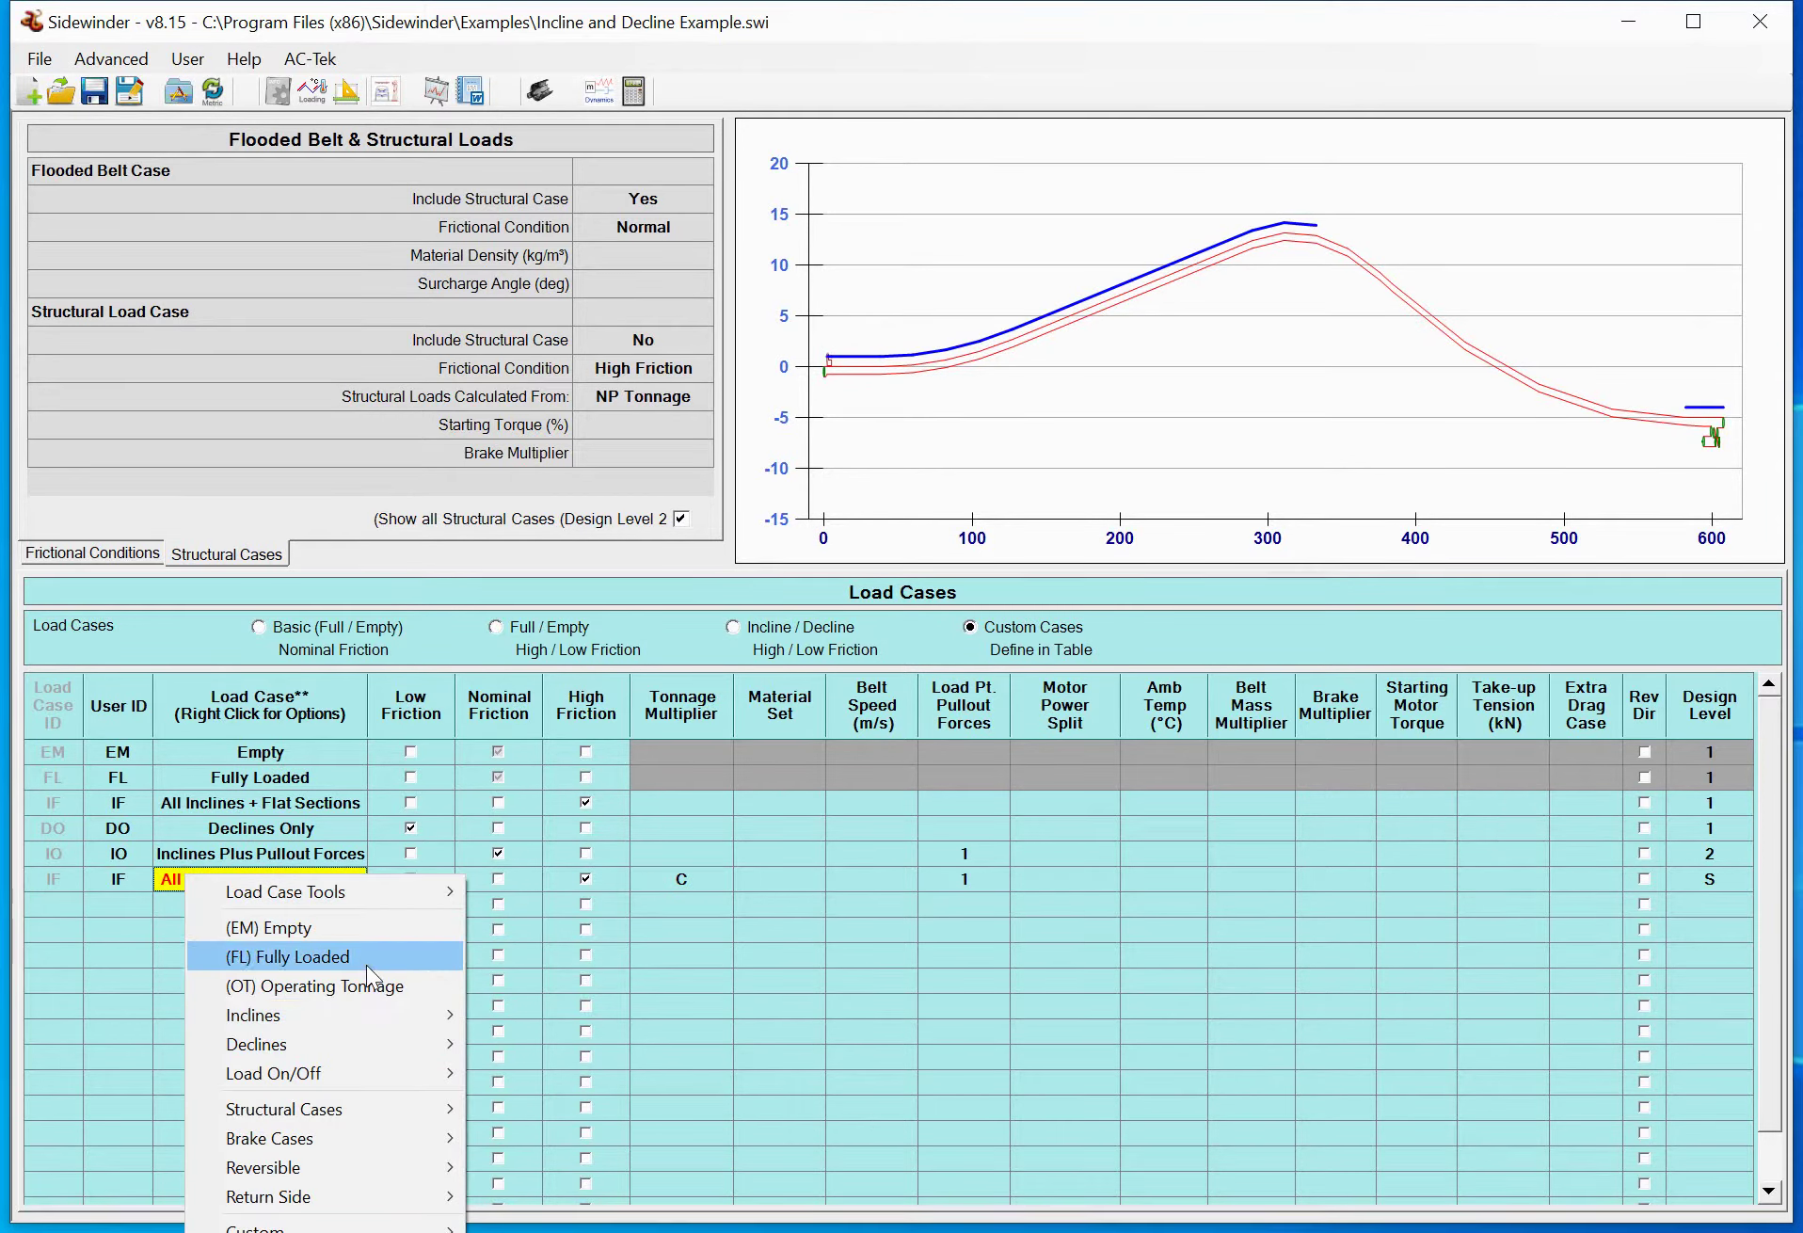
{"action": "mouse_move", "coordinate": [368, 1022]}
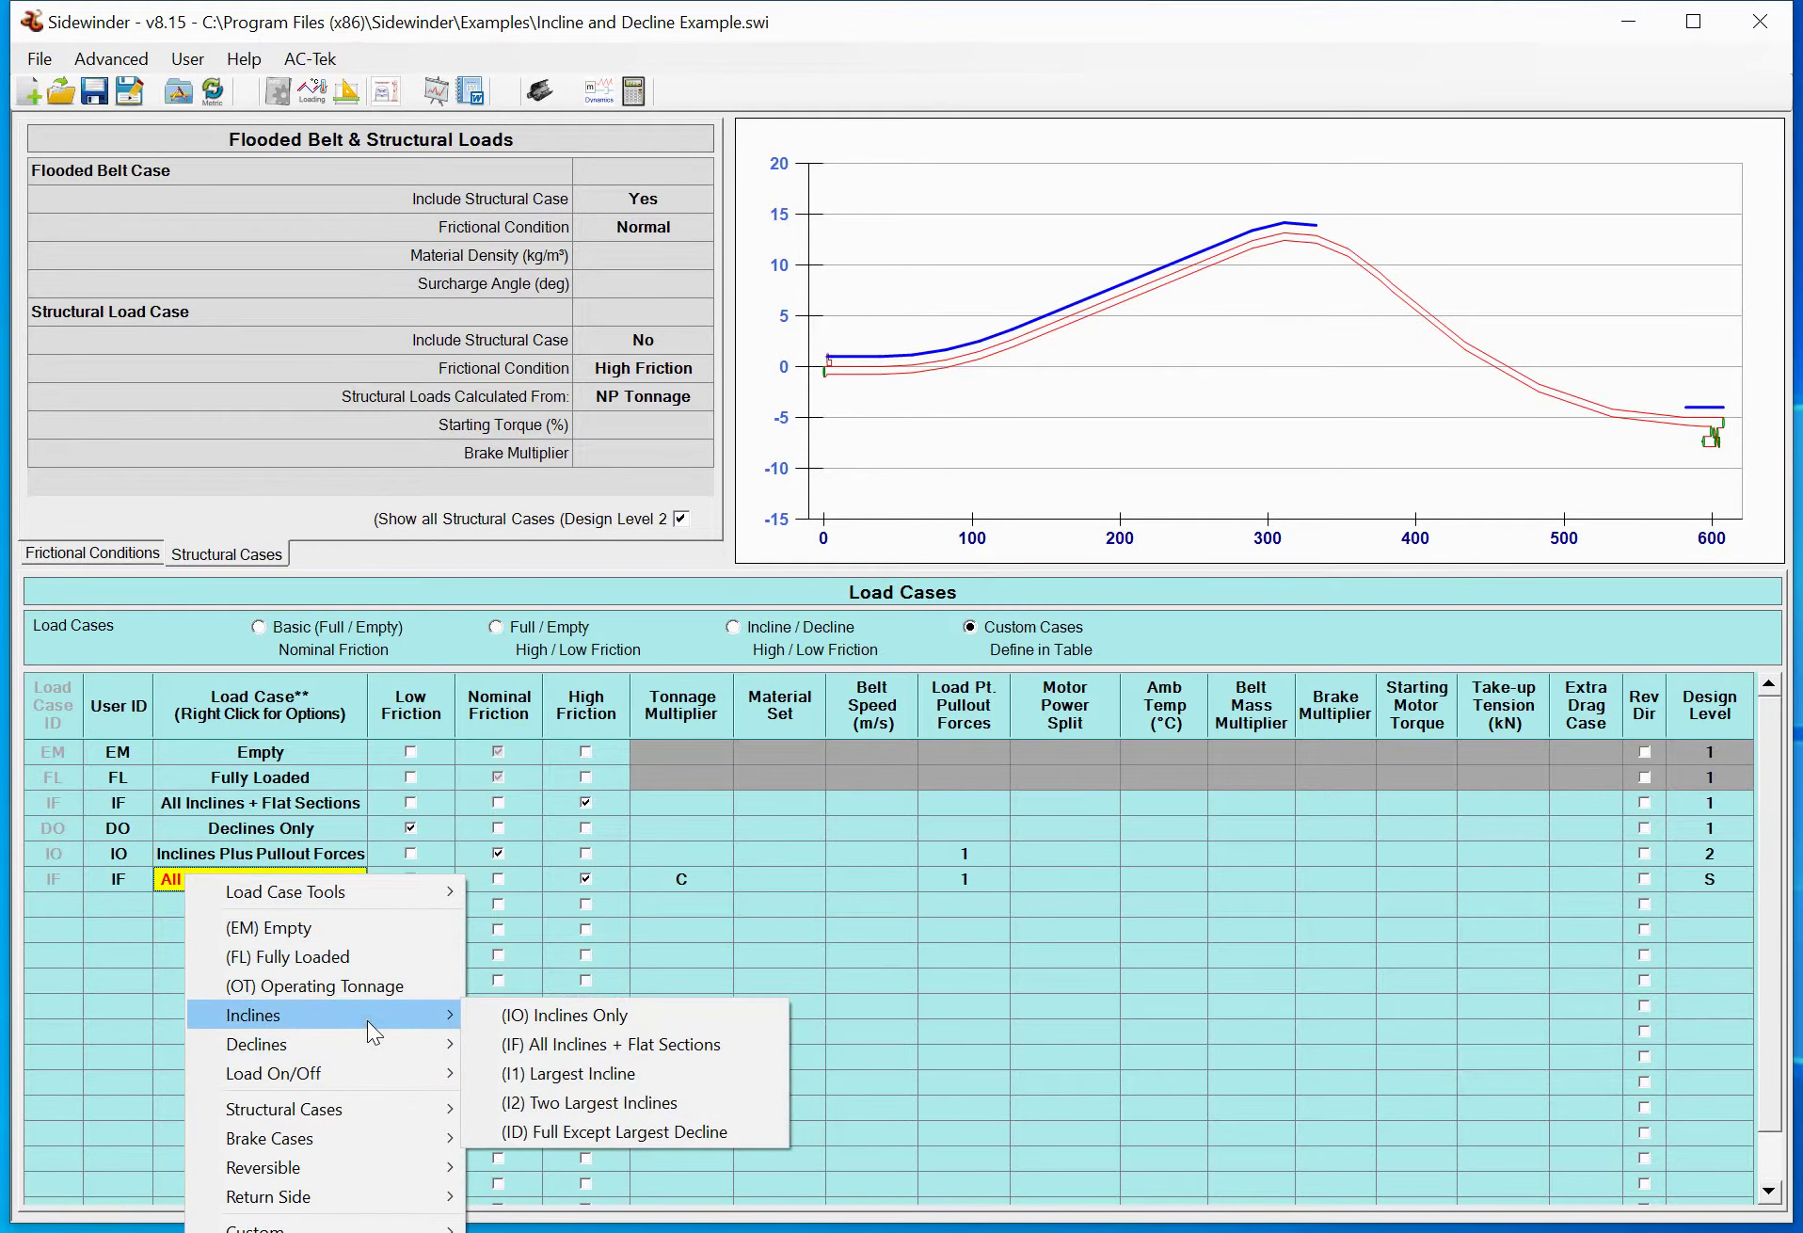
{"action": "left_click", "coordinate": [541, 1041]}
{"action": "left_click", "coordinate": [124, 878]}
{"action": "type", "text": "S"}
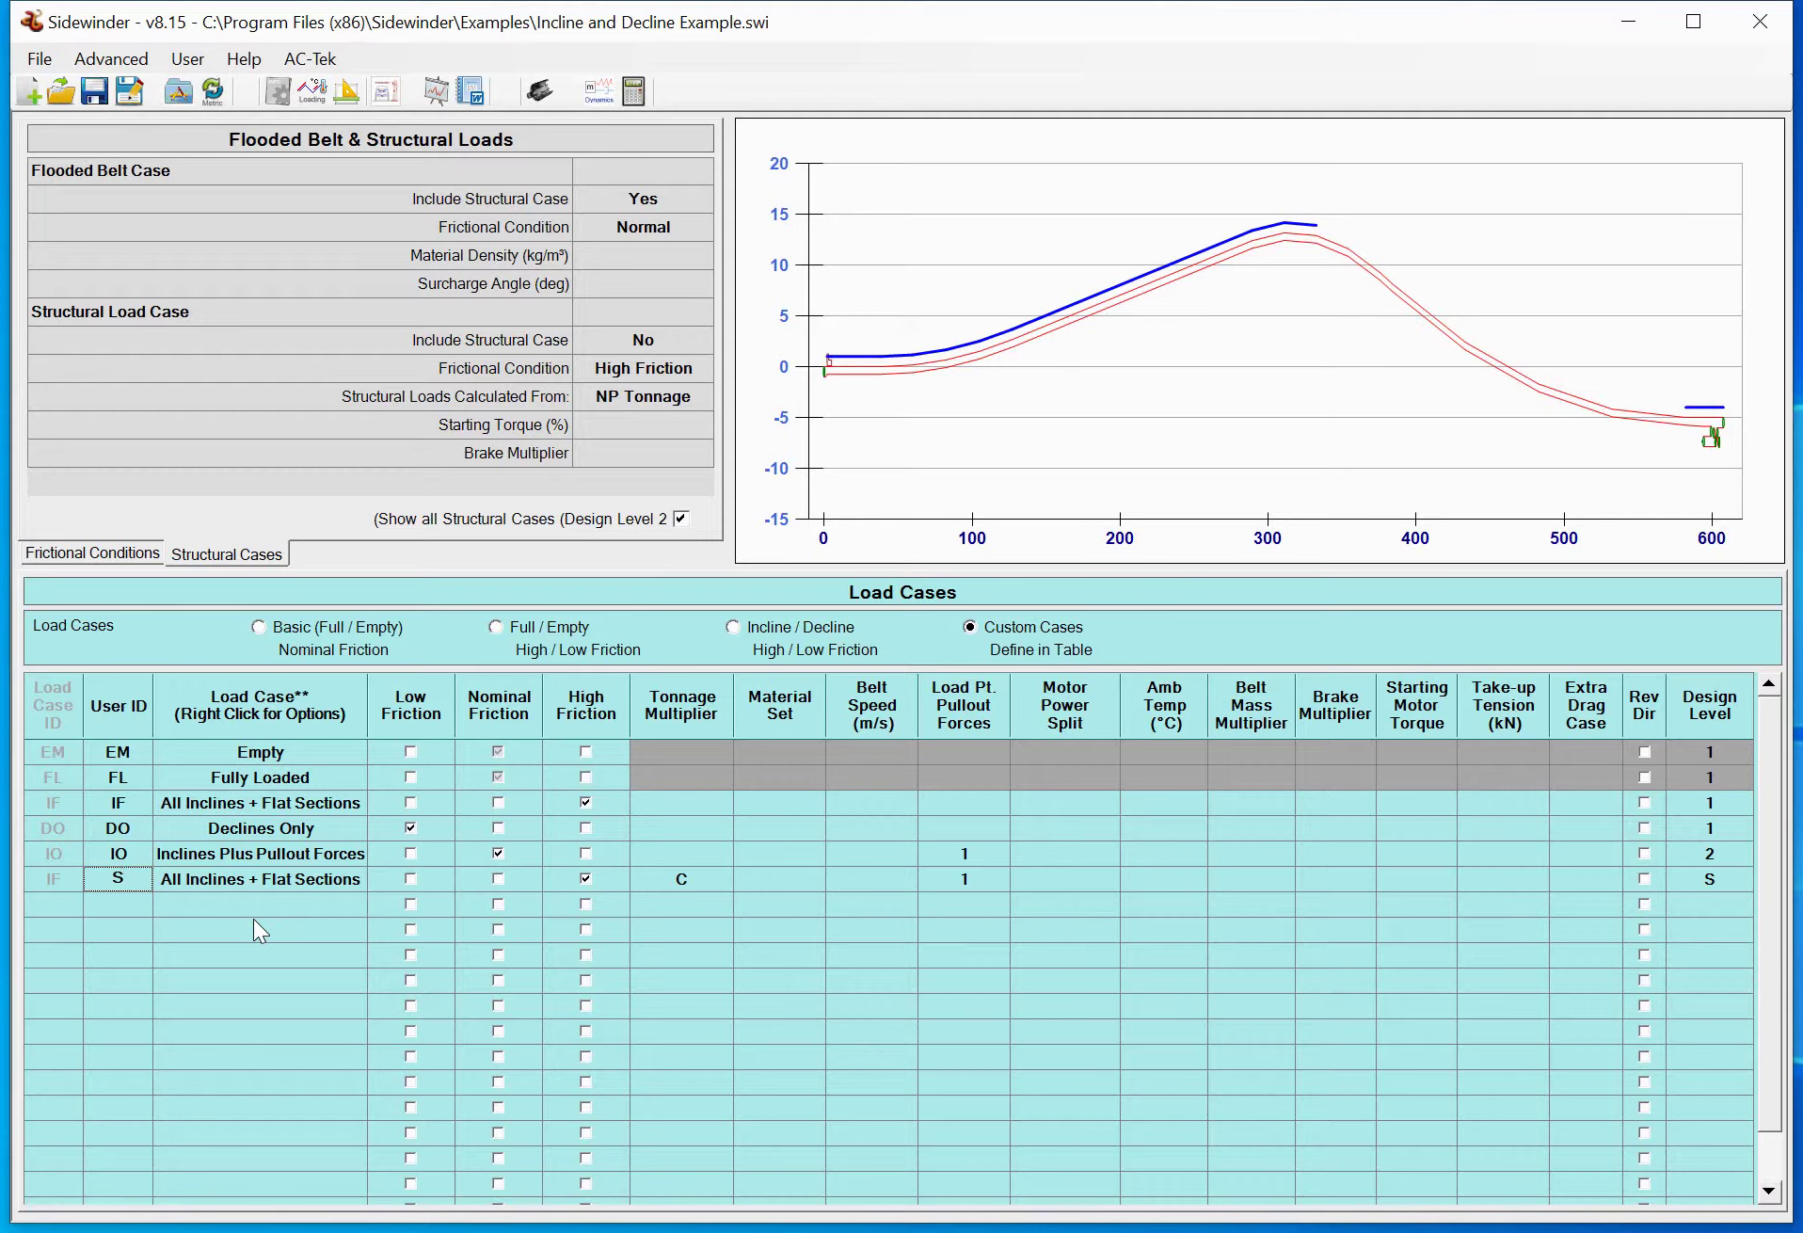
{"action": "type", "text": "2"}
{"action": "key", "text": "Return"}
Check the flooded belt friction condition and the structural case inclusion setting
{"action": "left_click", "coordinate": [641, 228]}
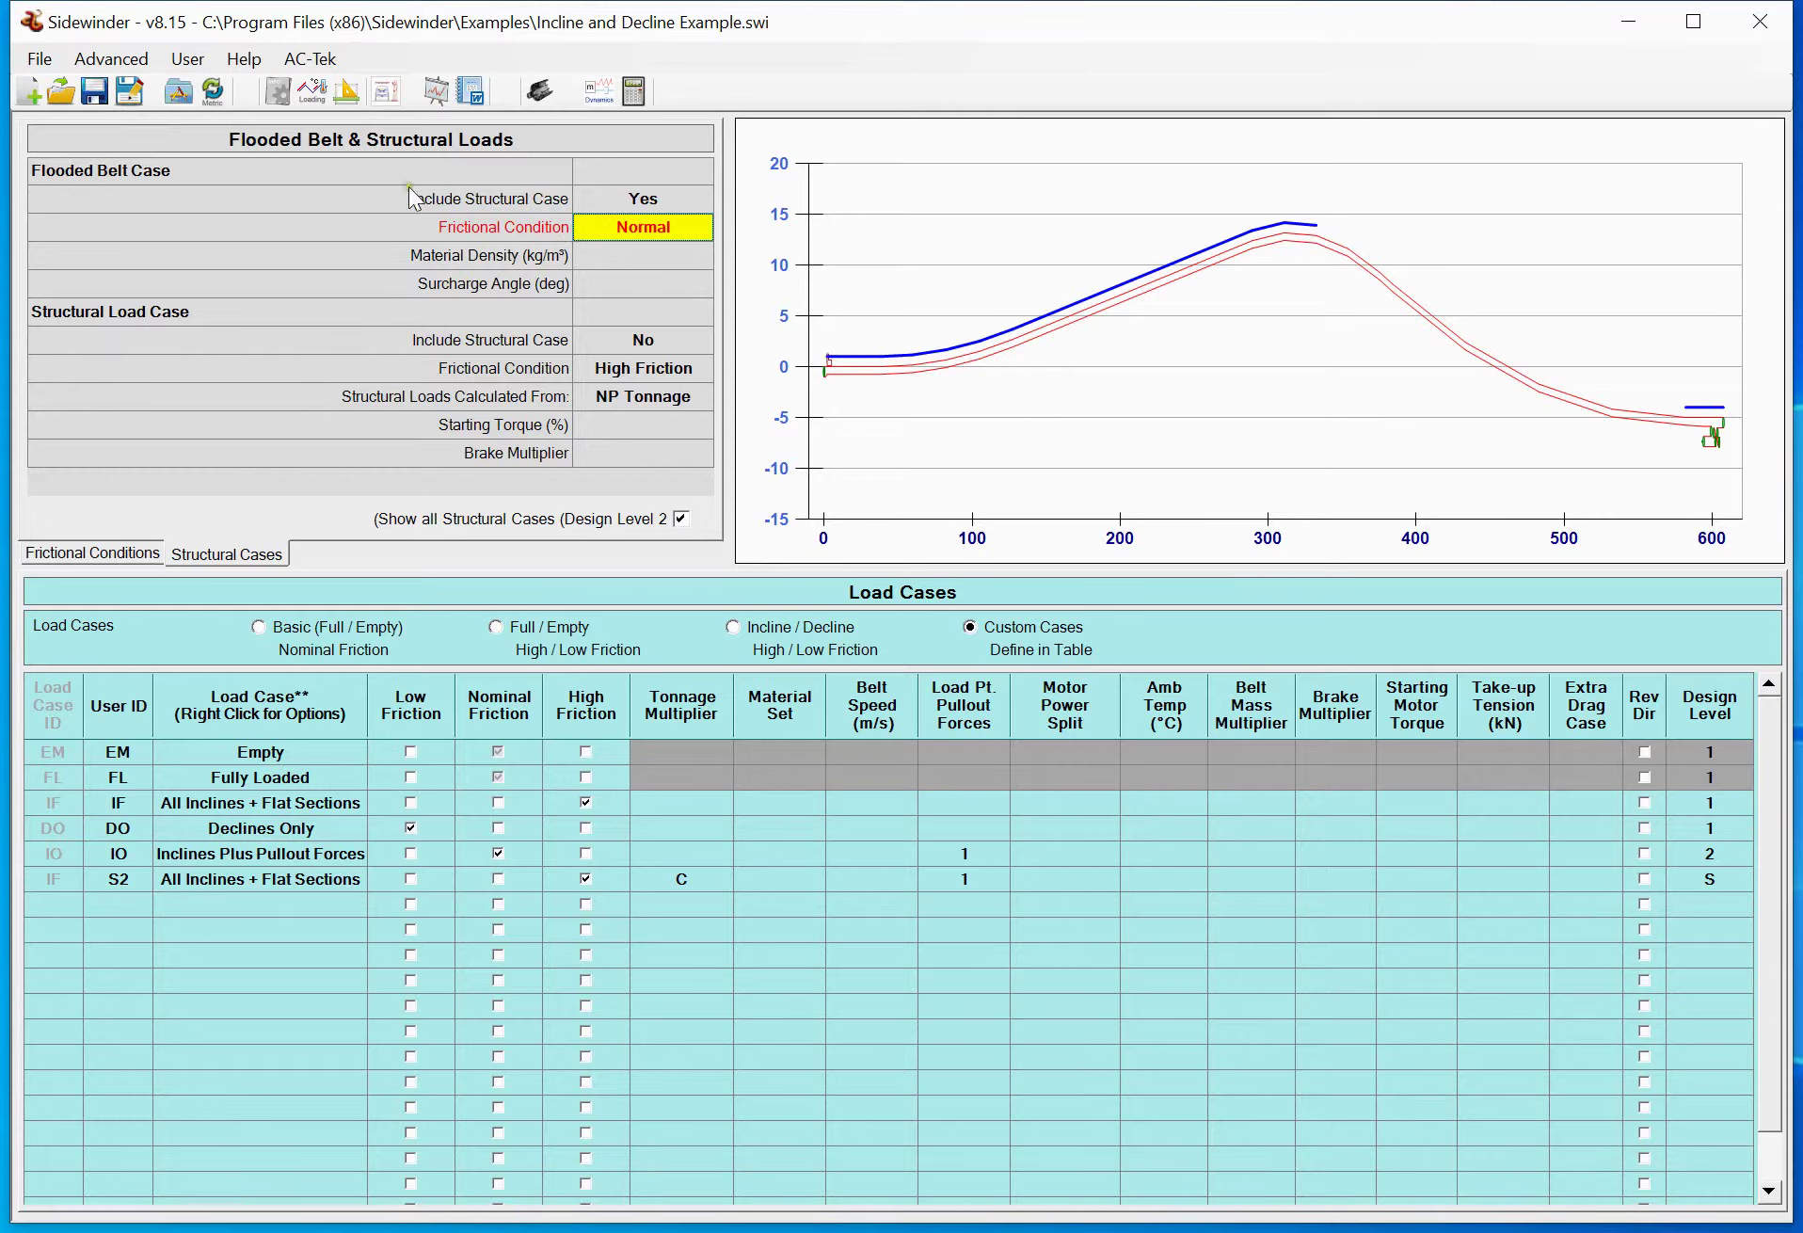
{"action": "left_click", "coordinate": [119, 881]}
{"action": "left_click", "coordinate": [676, 349]}
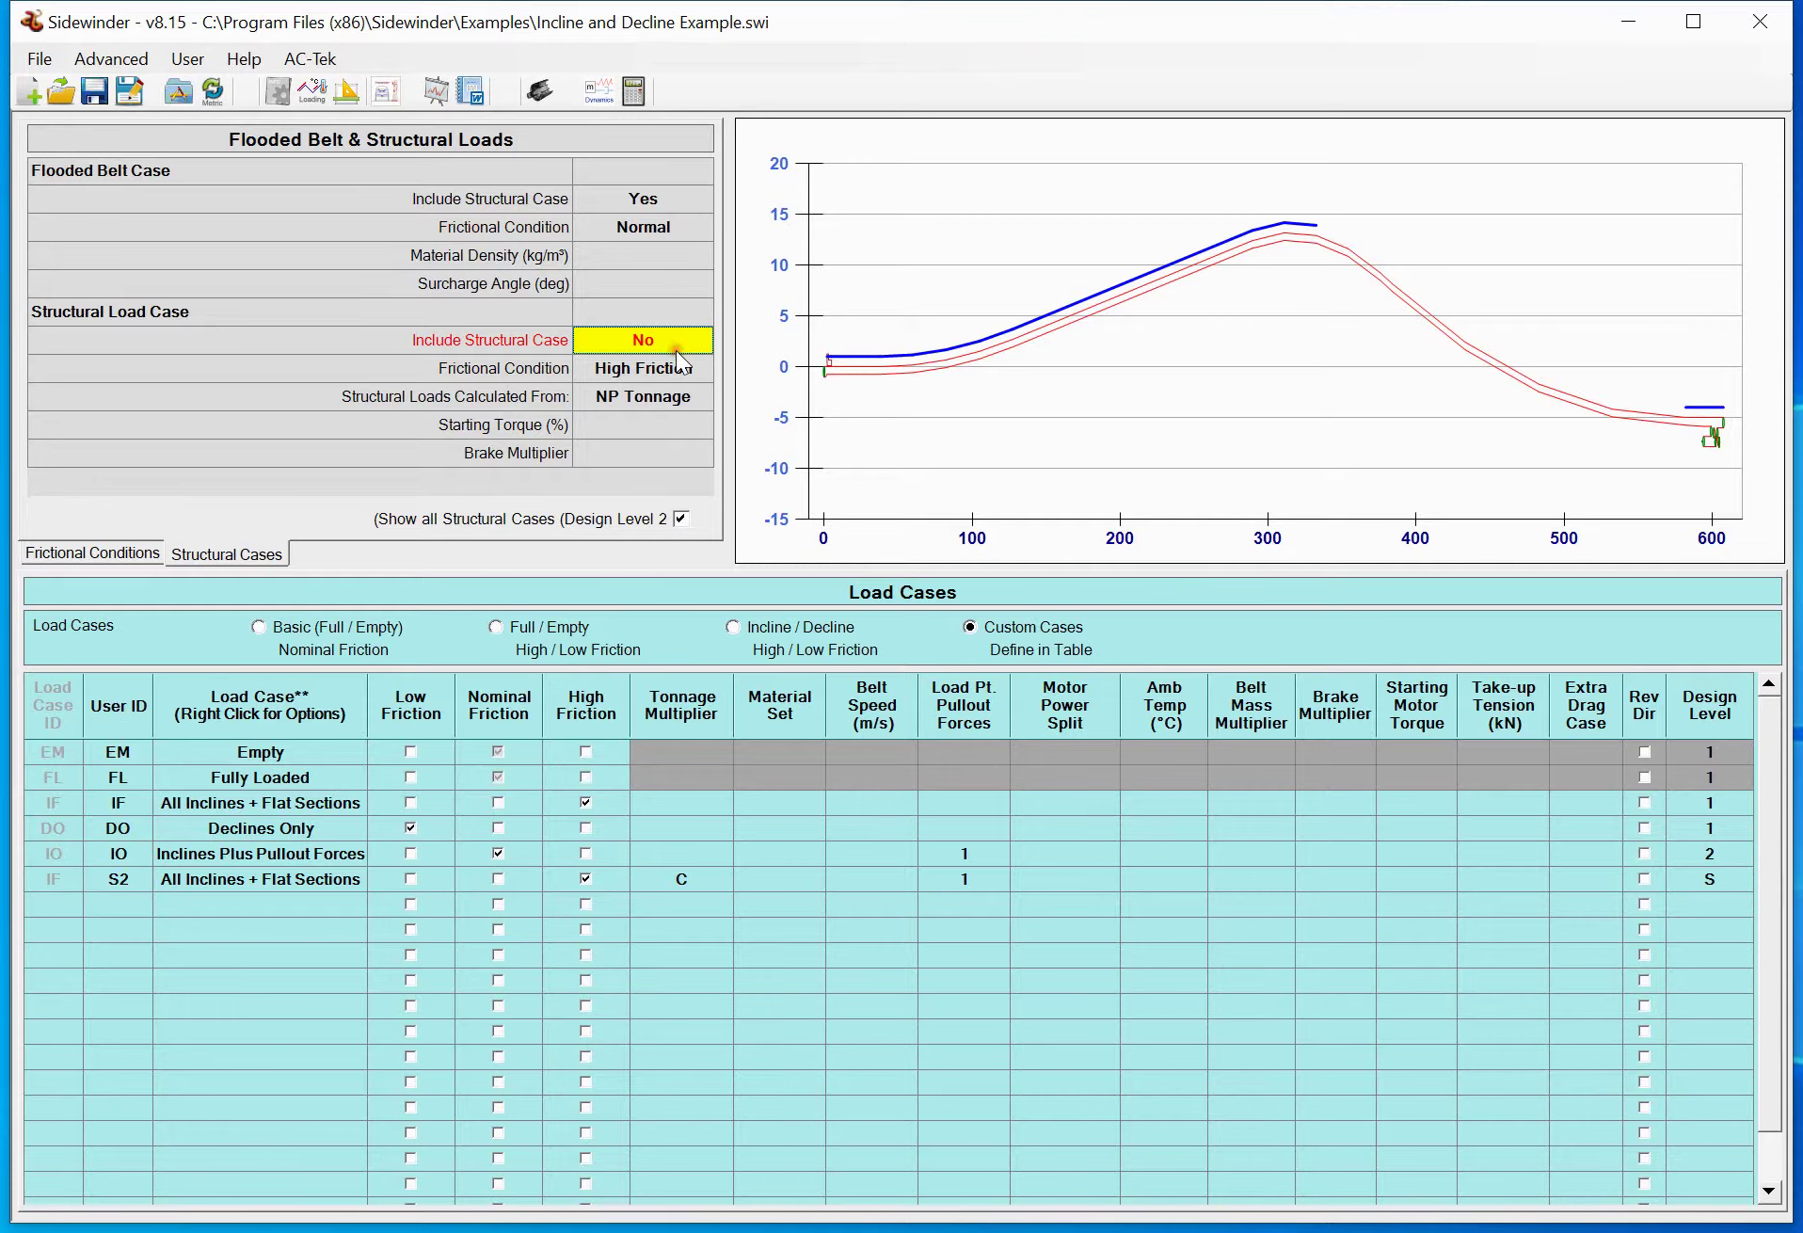
{"action": "left_click", "coordinate": [126, 901]}
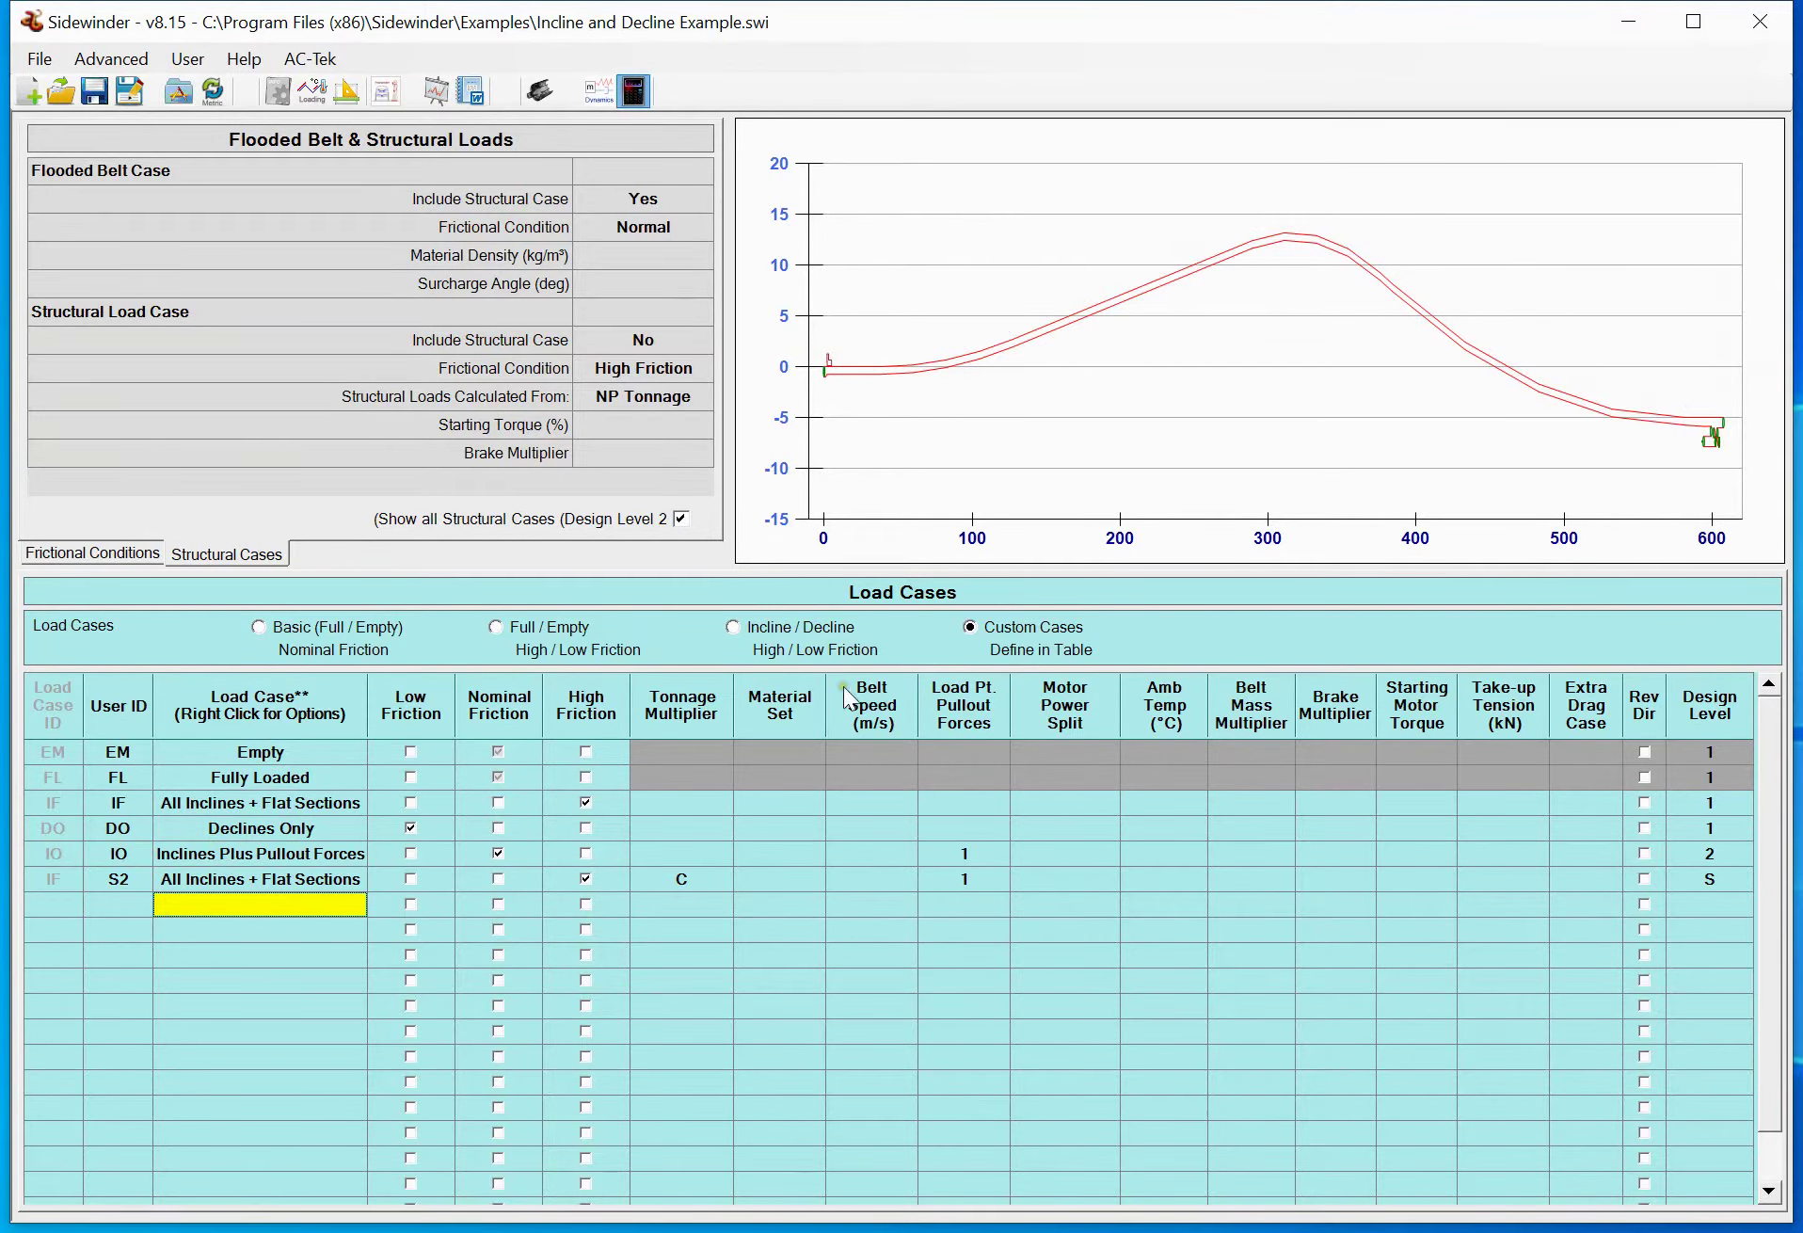
Solve, then view S1-N loading and the S2-H loading and summary results
{"action": "left_click", "coordinate": [633, 90]}
{"action": "left_click", "coordinate": [745, 794]}
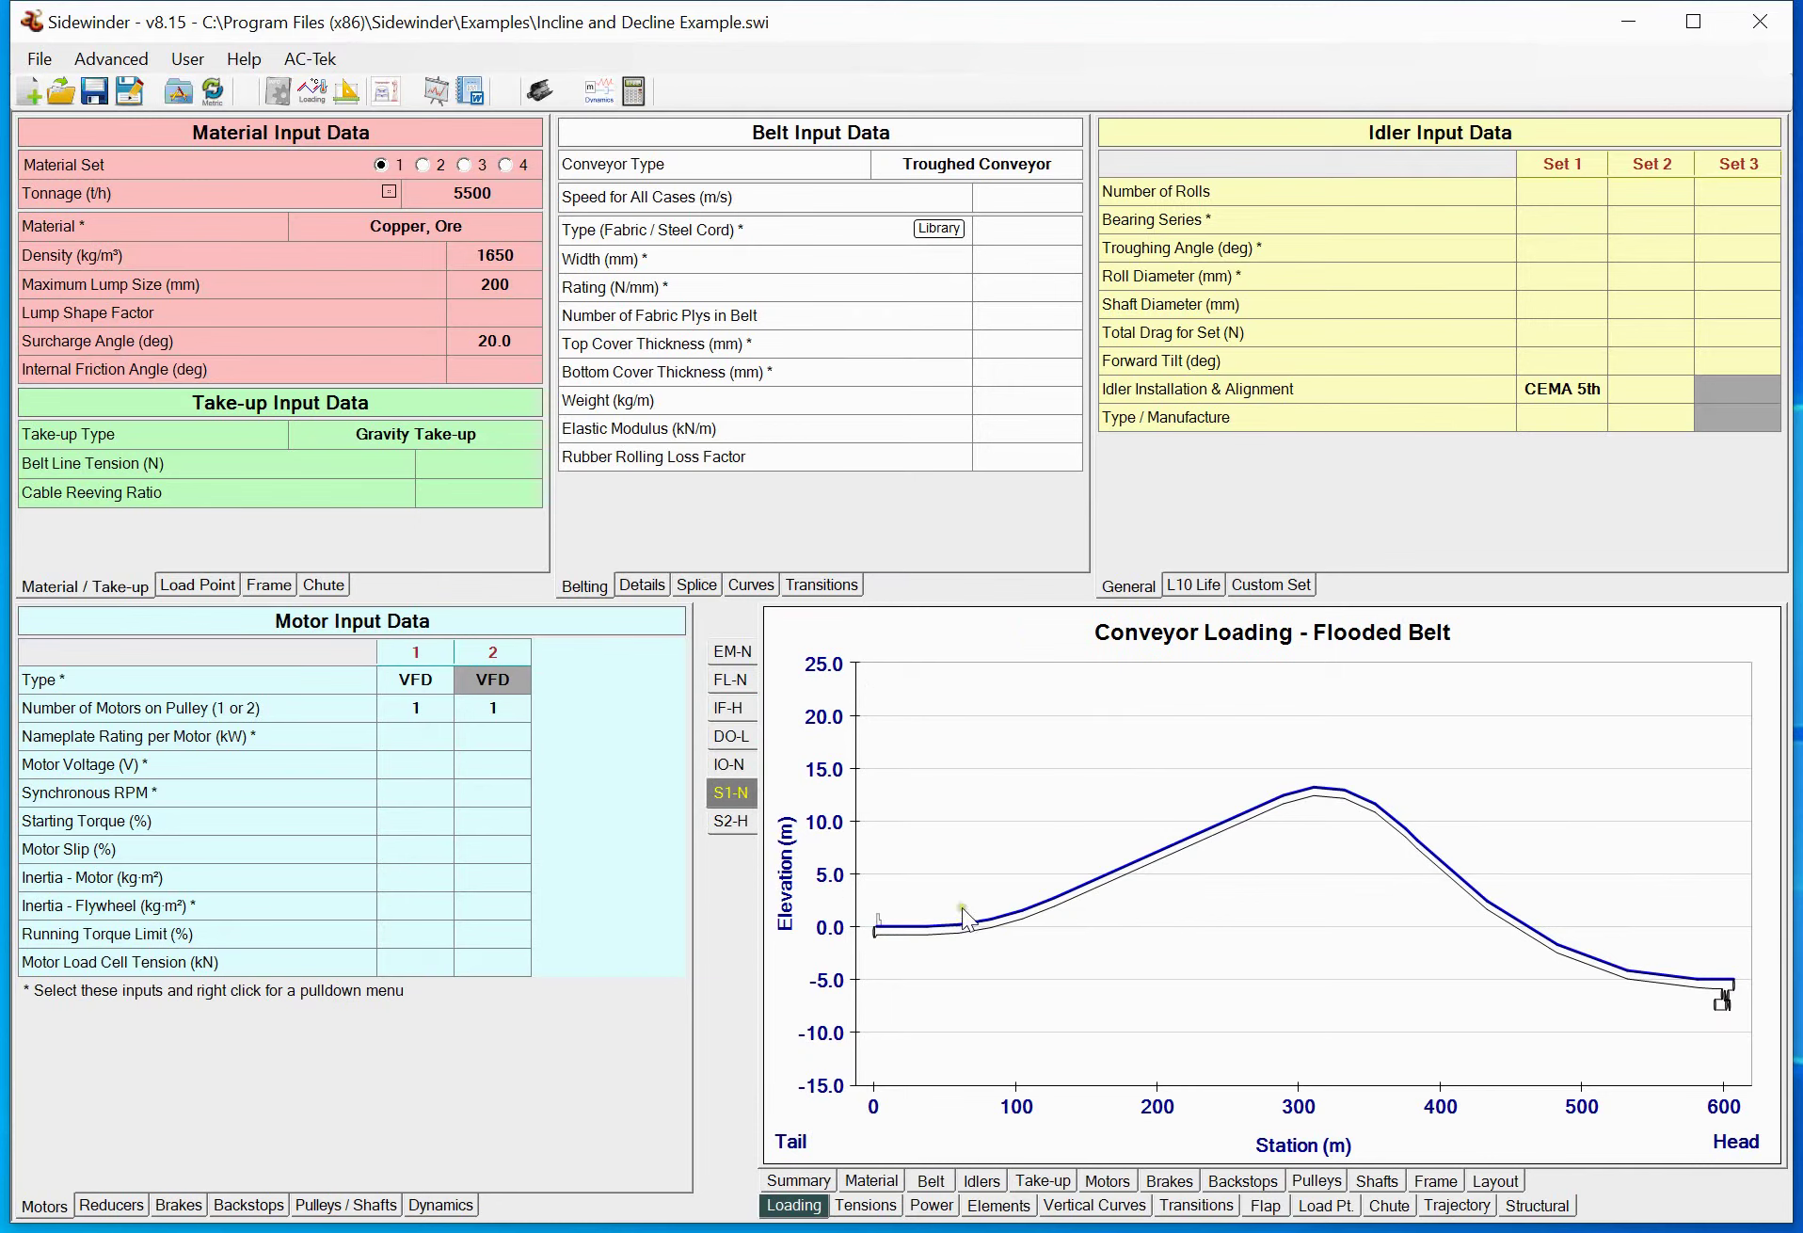
{"action": "left_click", "coordinate": [726, 824]}
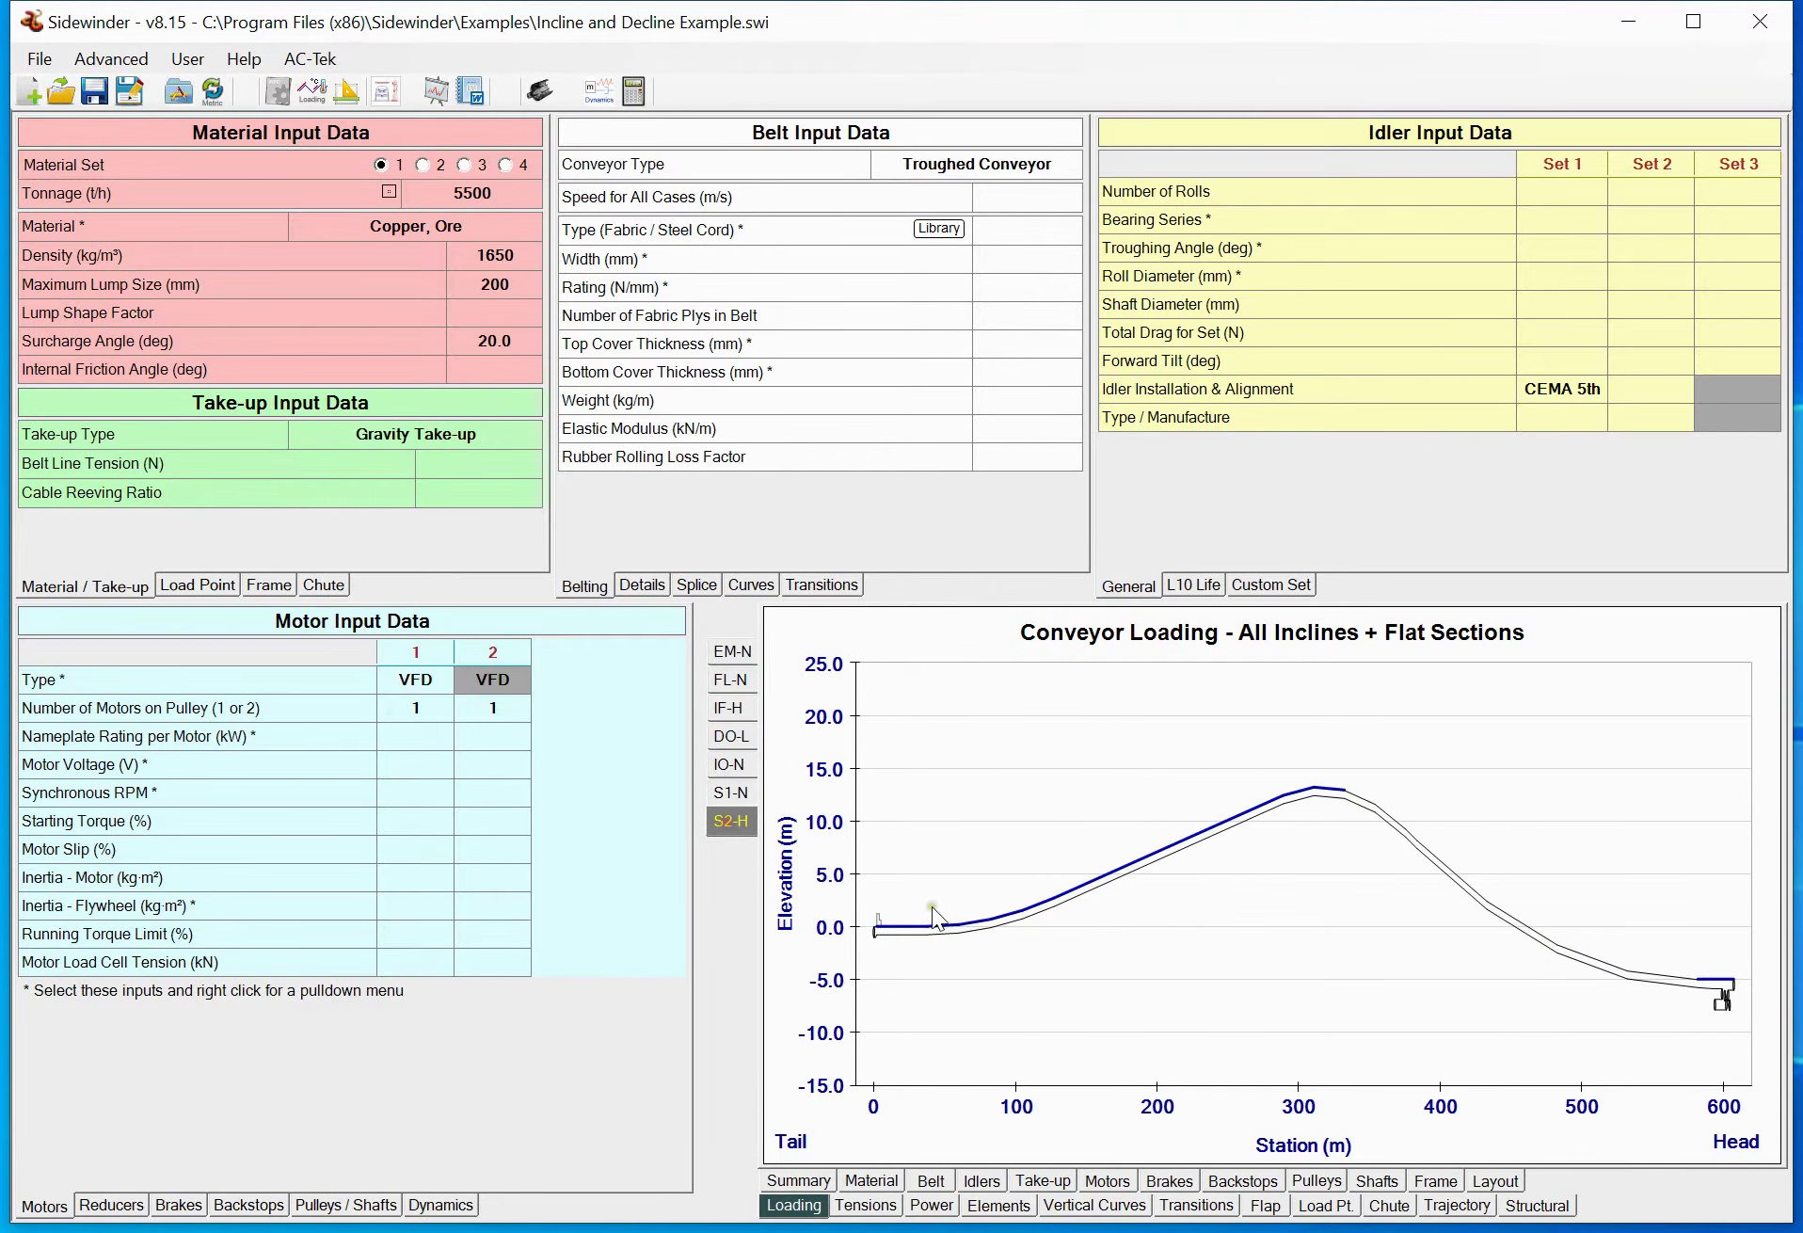
{"action": "left_click", "coordinate": [798, 1180]}
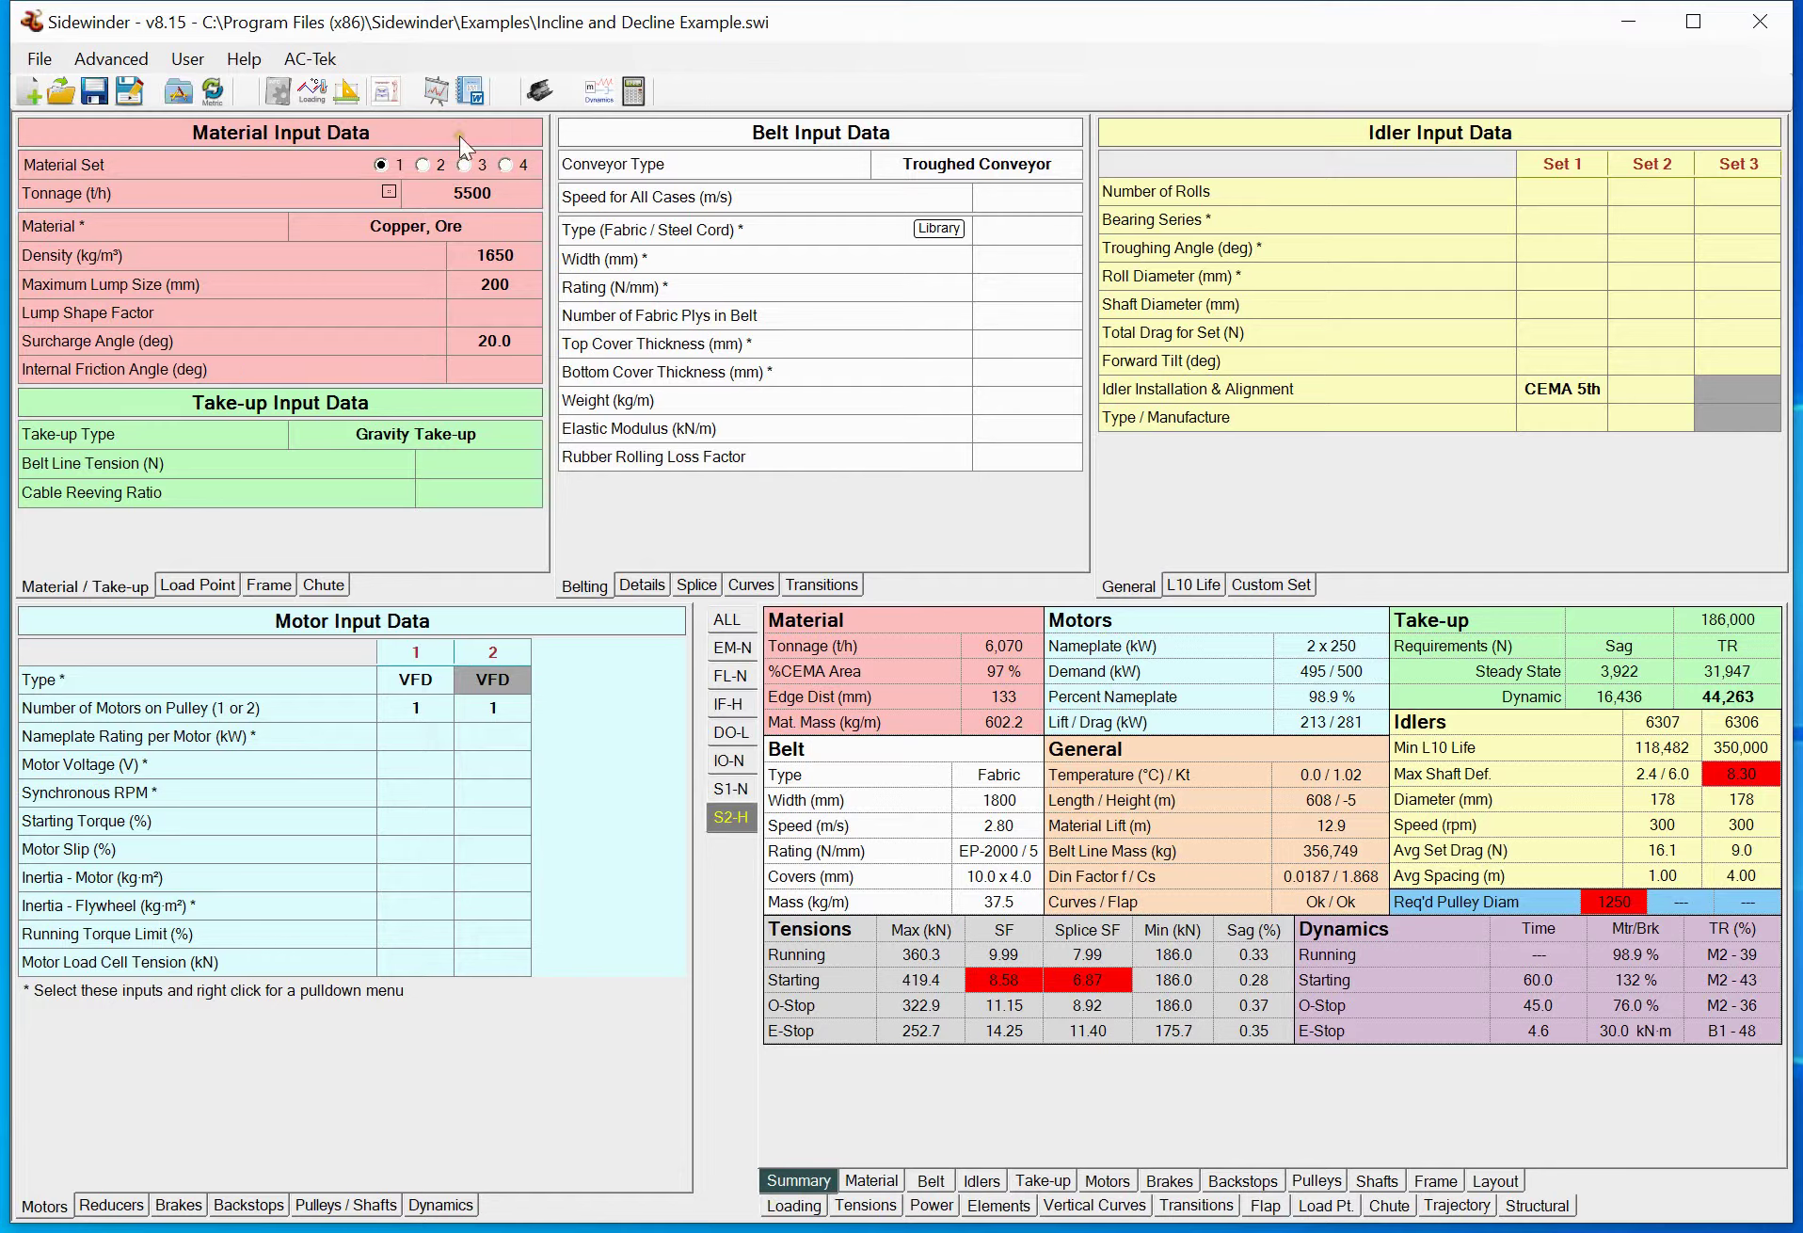
Inspect the S2 case's tonnage multiplier on the load cases page, then return to the results view
{"action": "left_click", "coordinate": [310, 94]}
{"action": "left_click", "coordinate": [309, 94]}
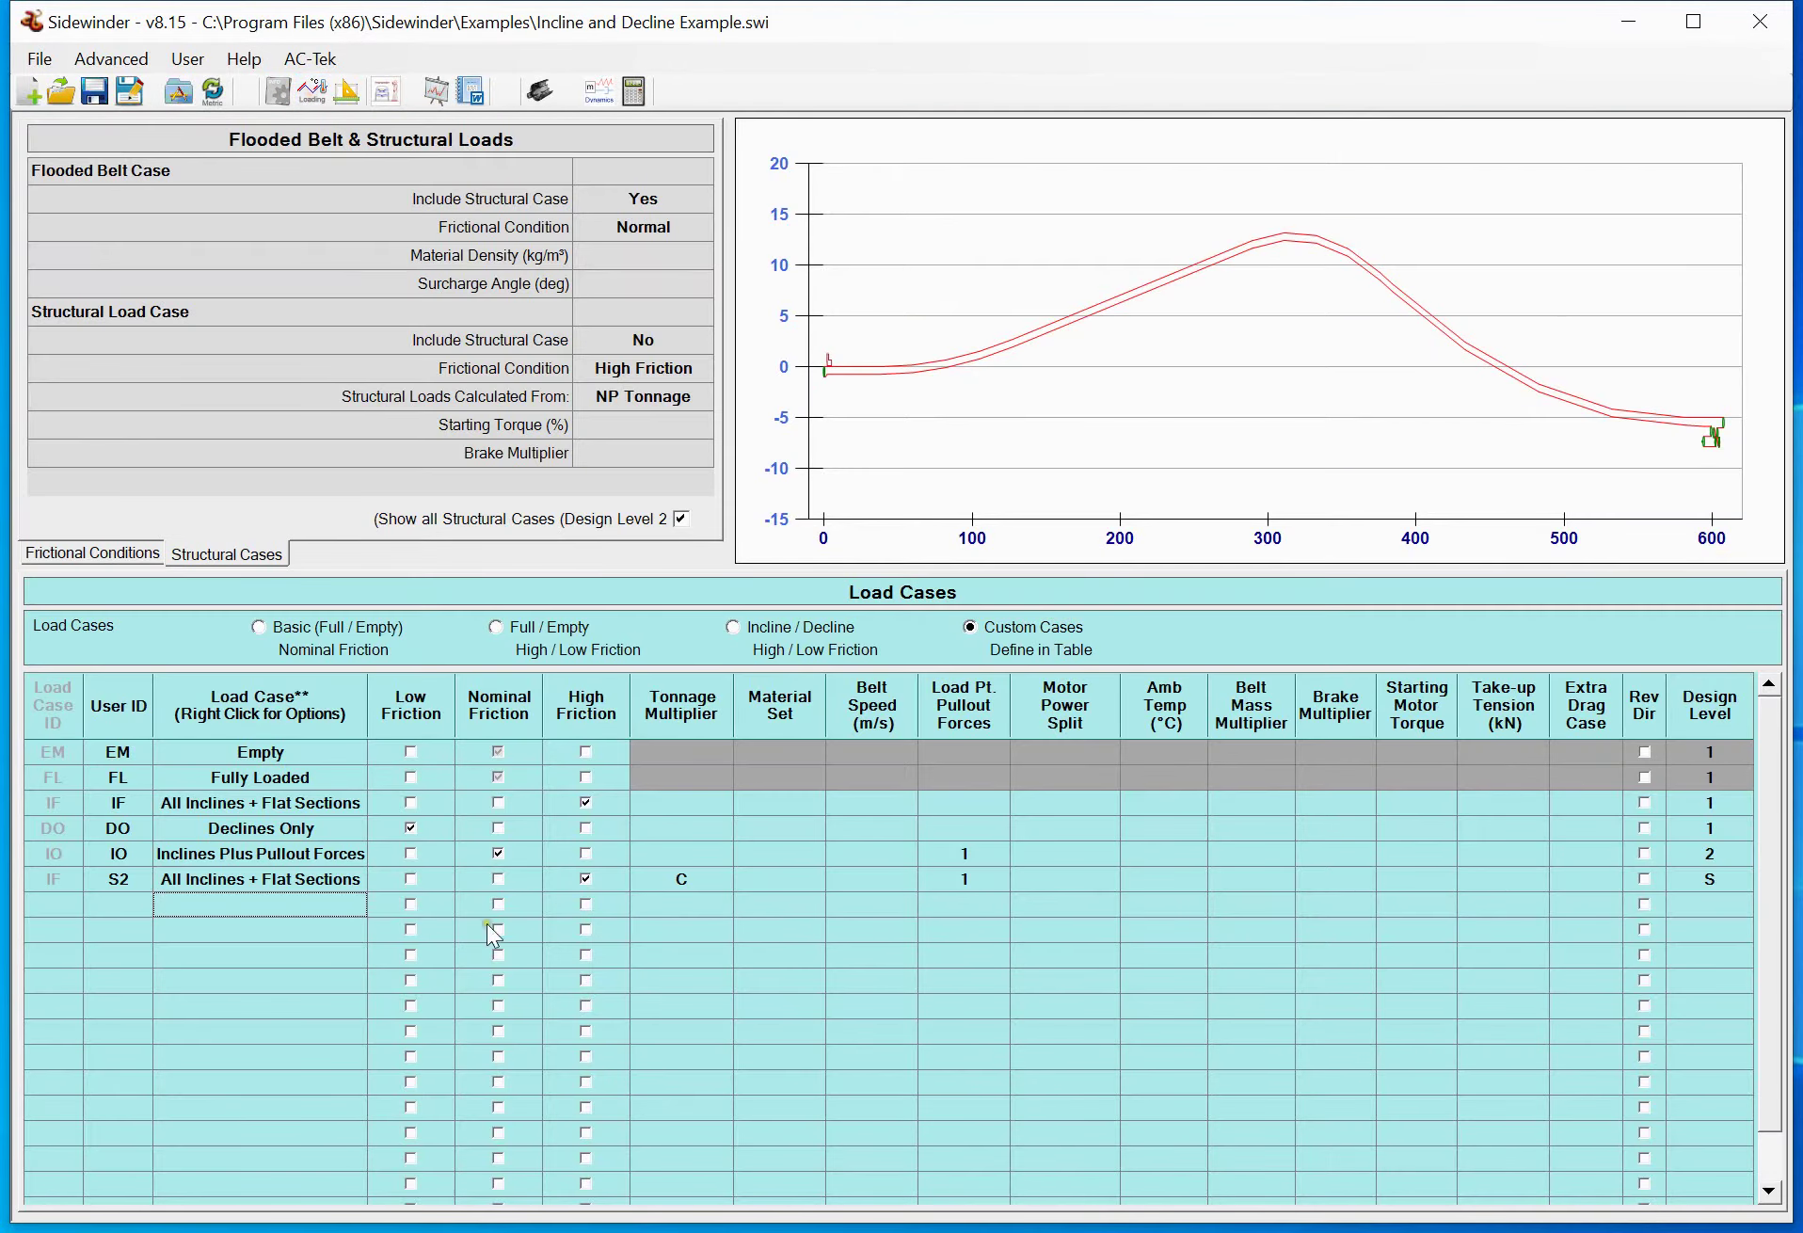
{"action": "left_click", "coordinate": [664, 885]}
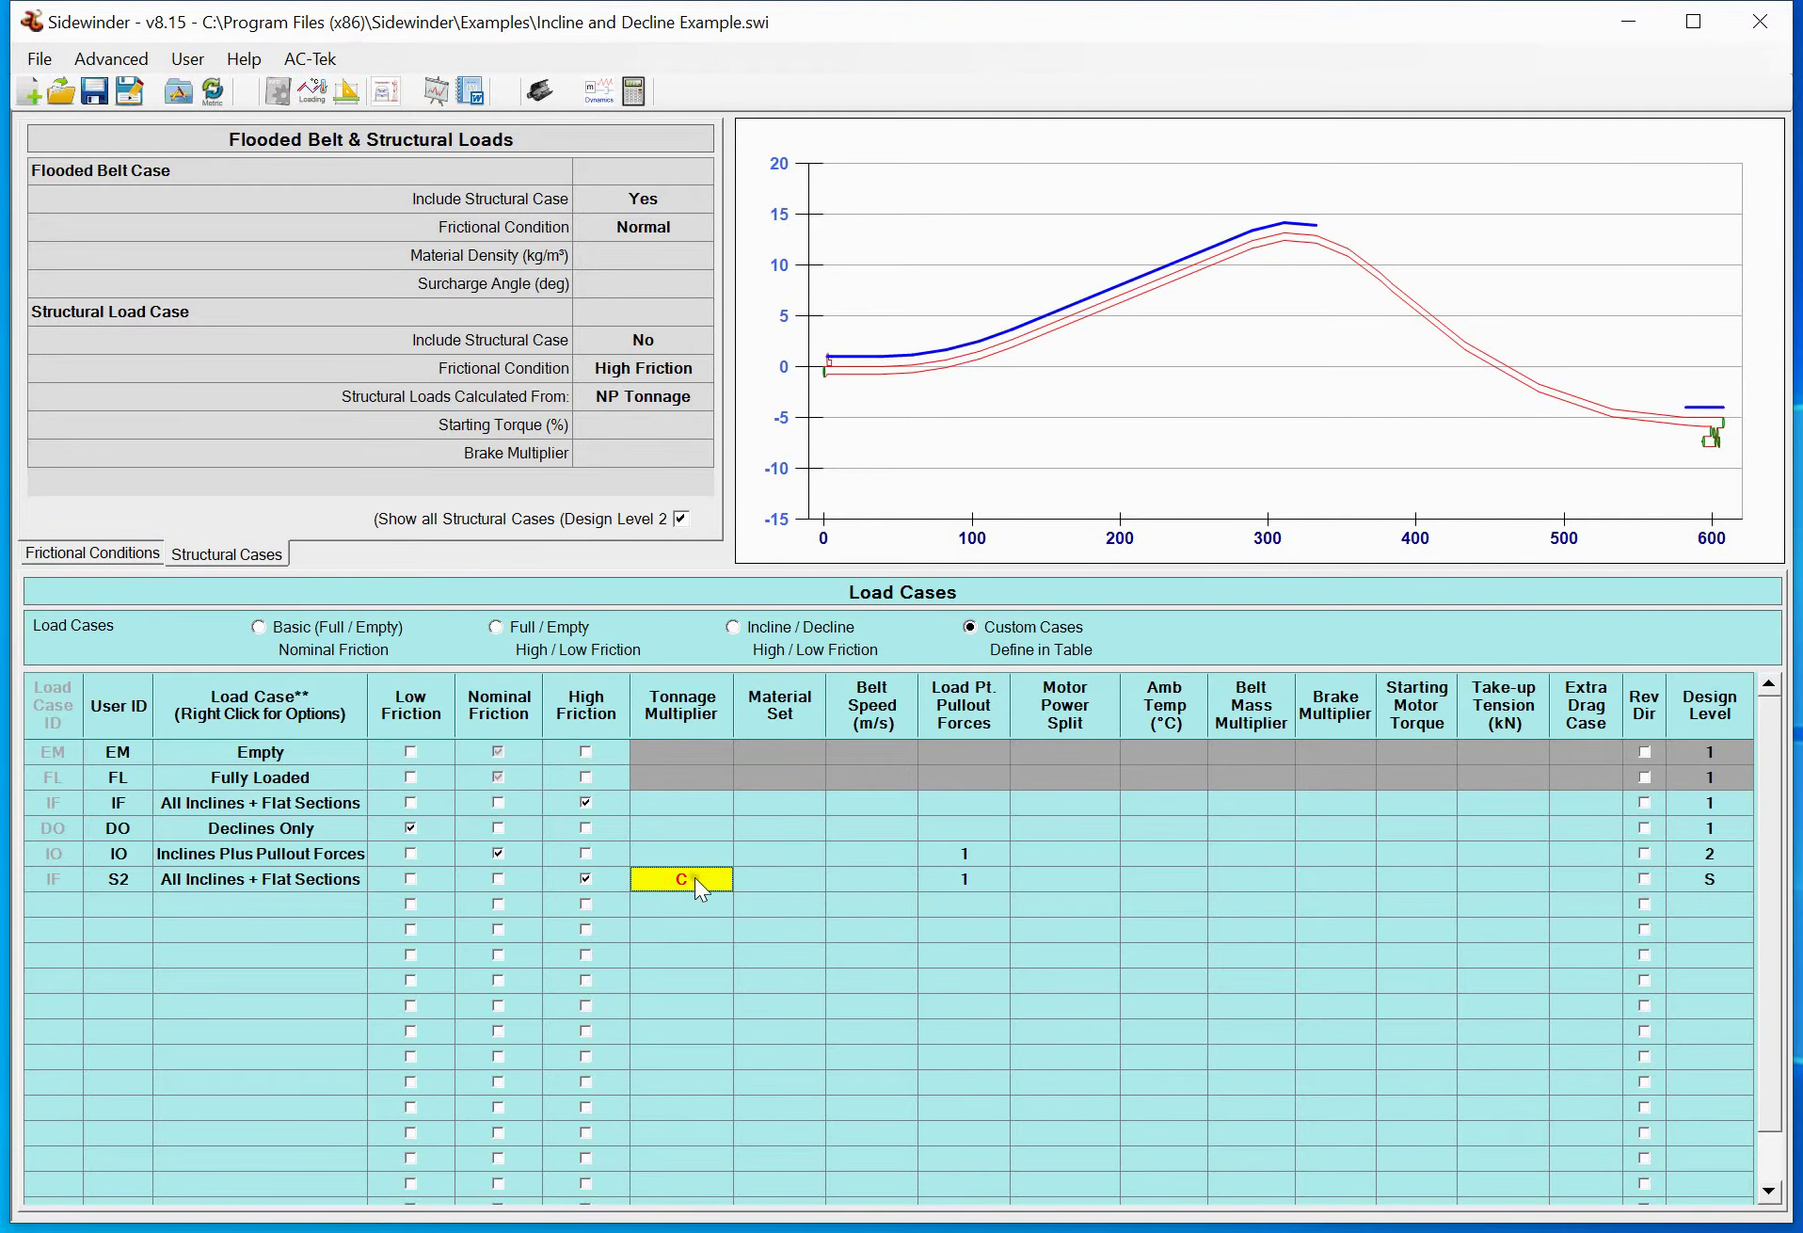
{"action": "left_click", "coordinate": [385, 93]}
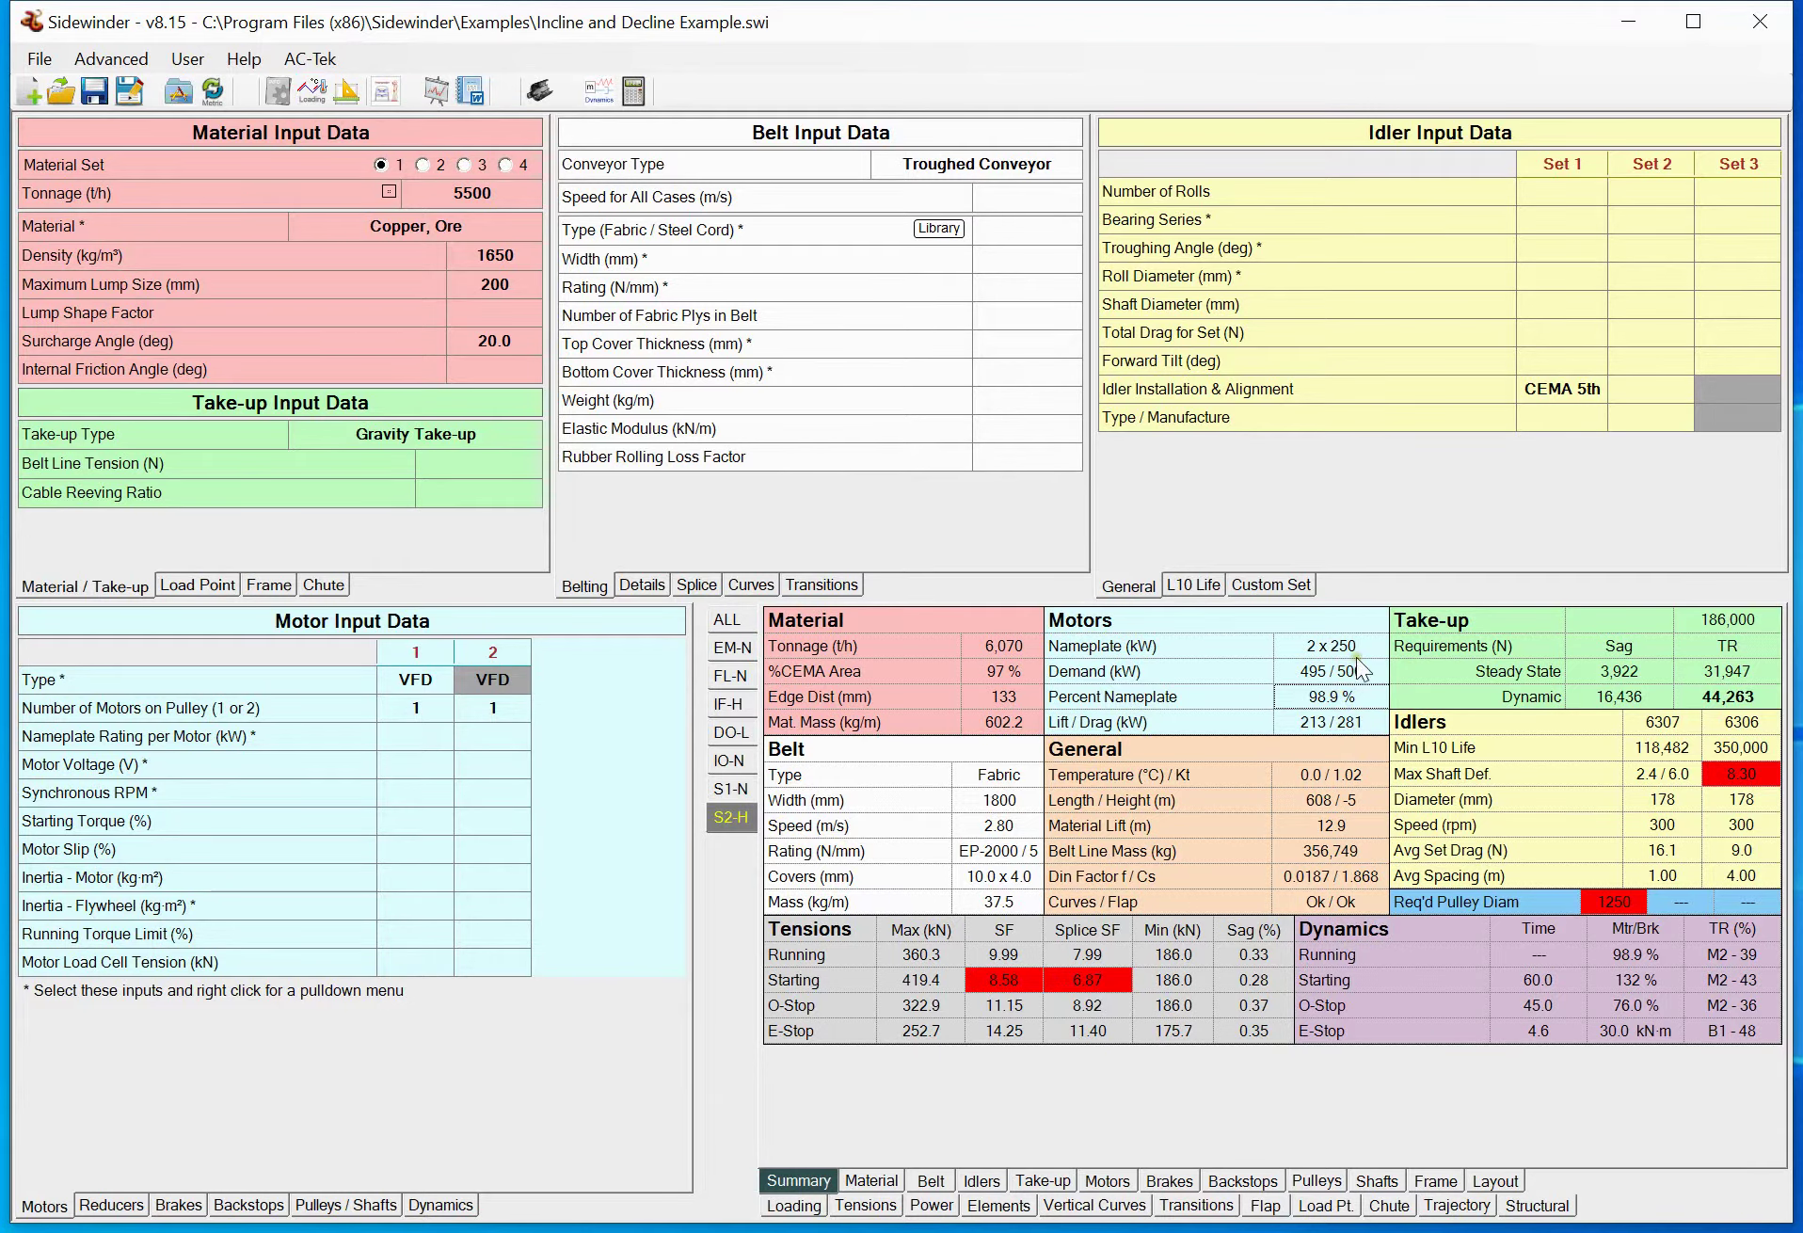
Change S2's tonnage multiplier from C to F and return to the load-case page
{"action": "left_click", "coordinate": [275, 94]}
{"action": "type", "text": "Flat Sections"}
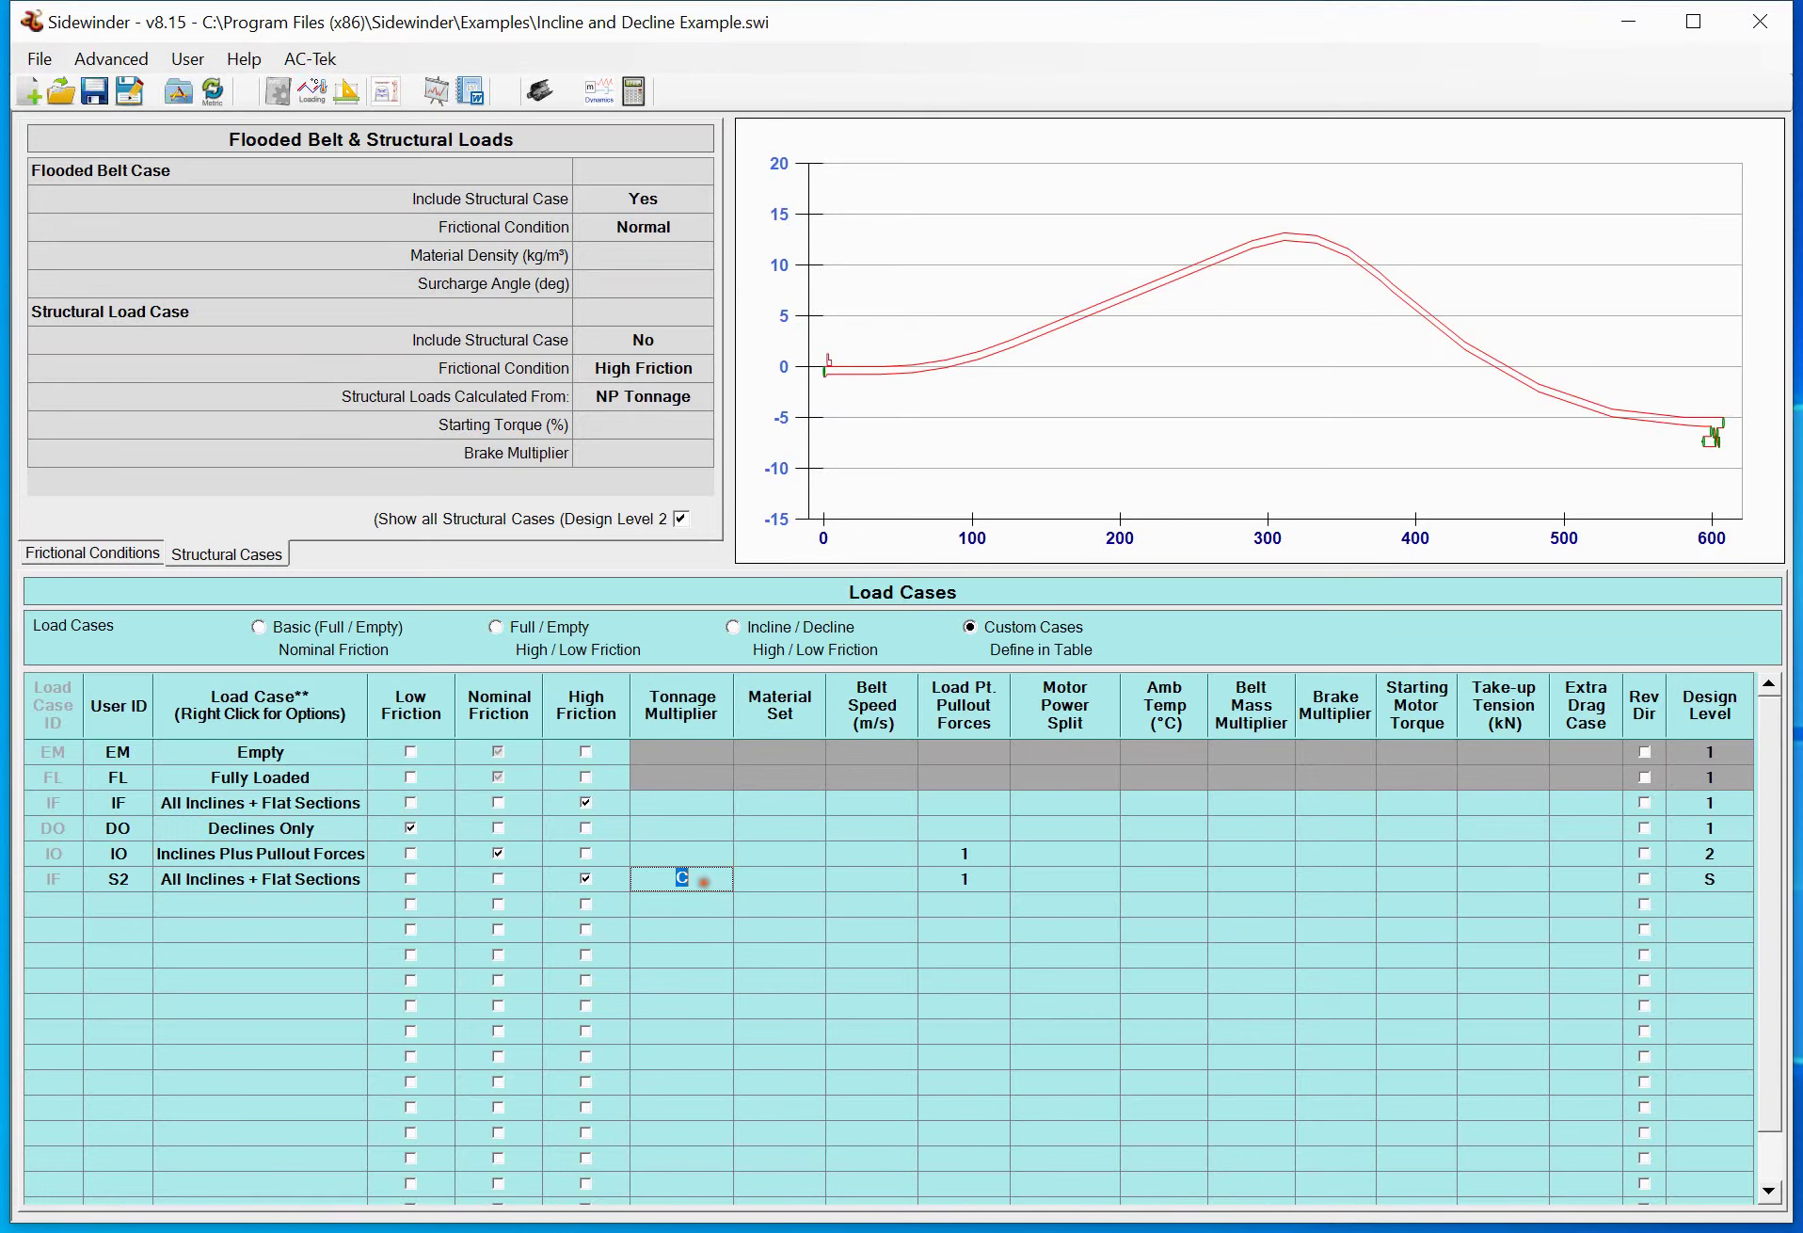
{"action": "left_click", "coordinate": [706, 923]}
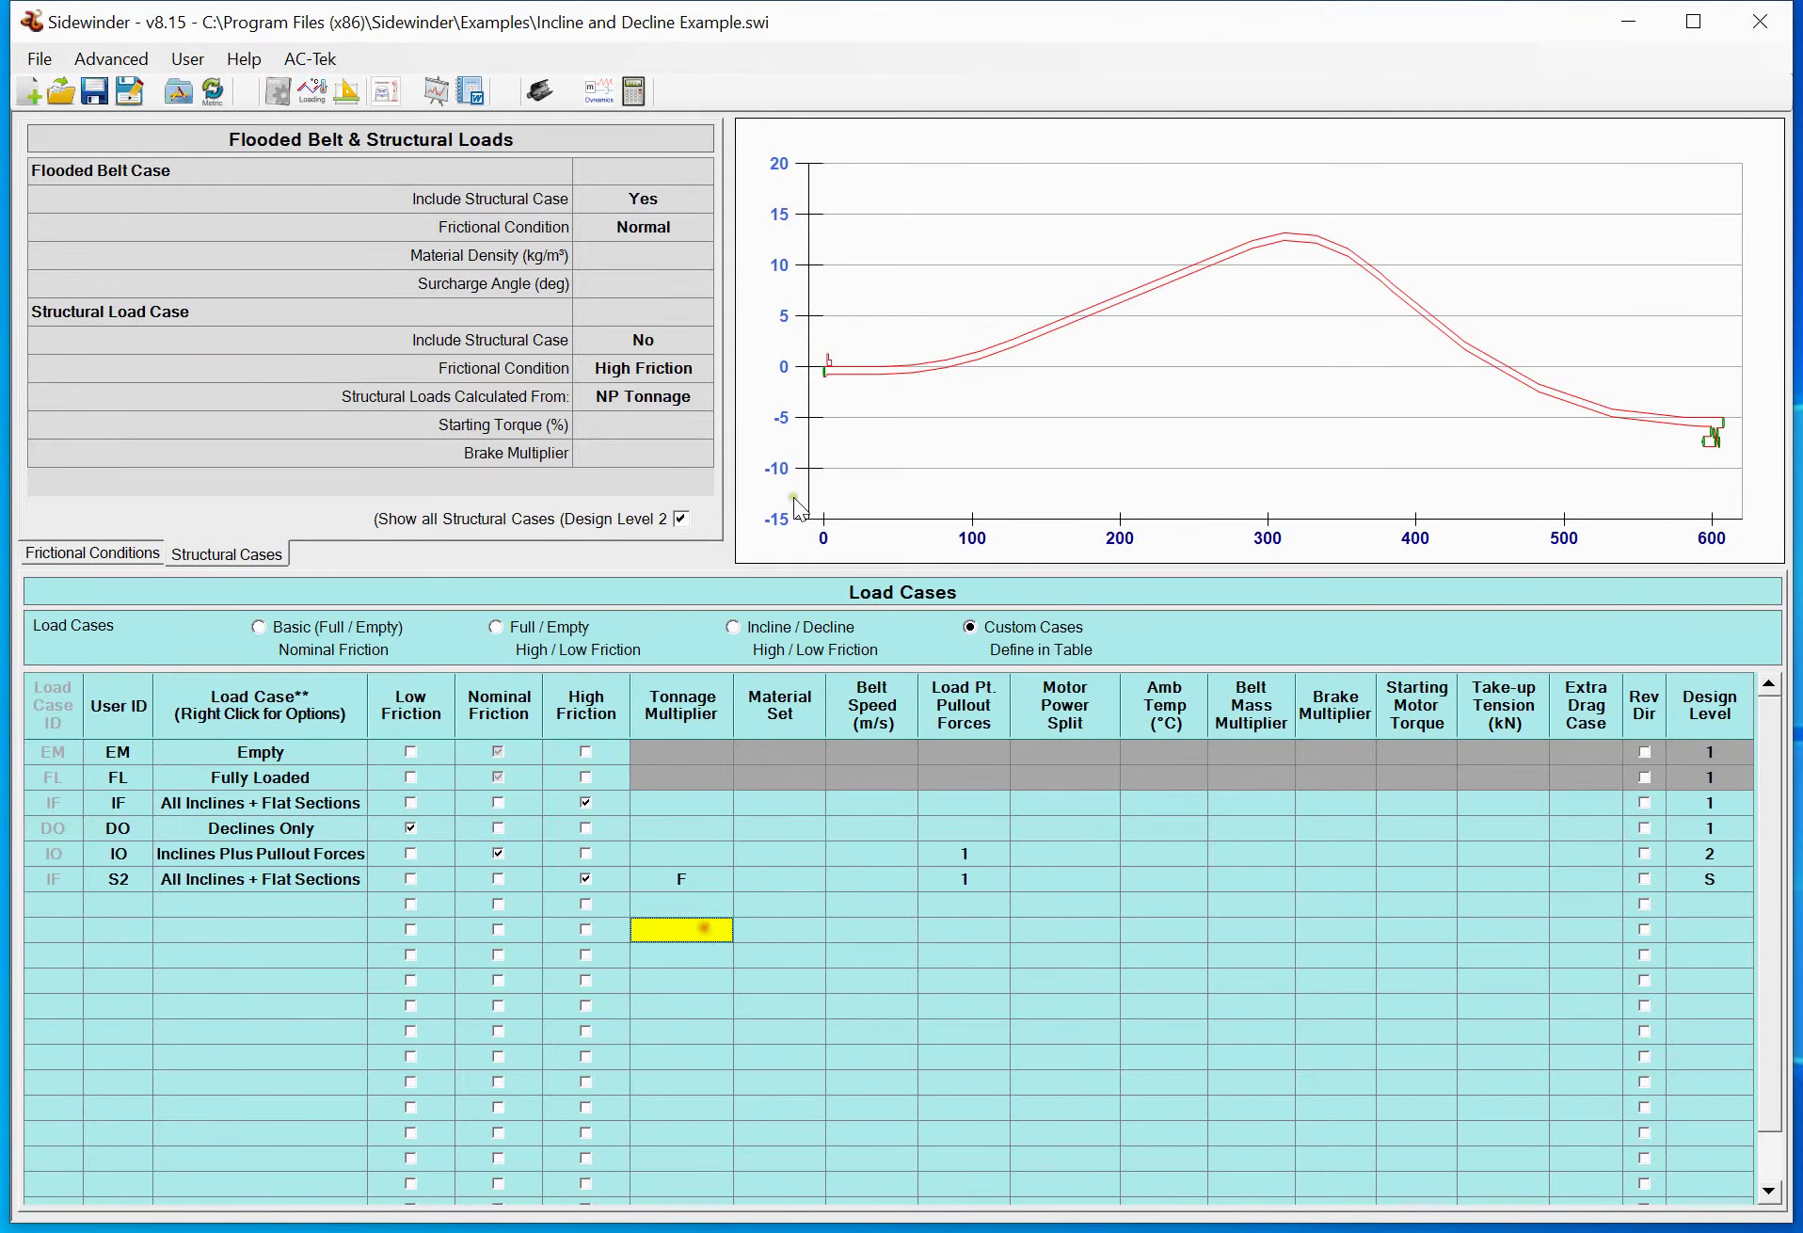
{"action": "left_click", "coordinate": [635, 91]}
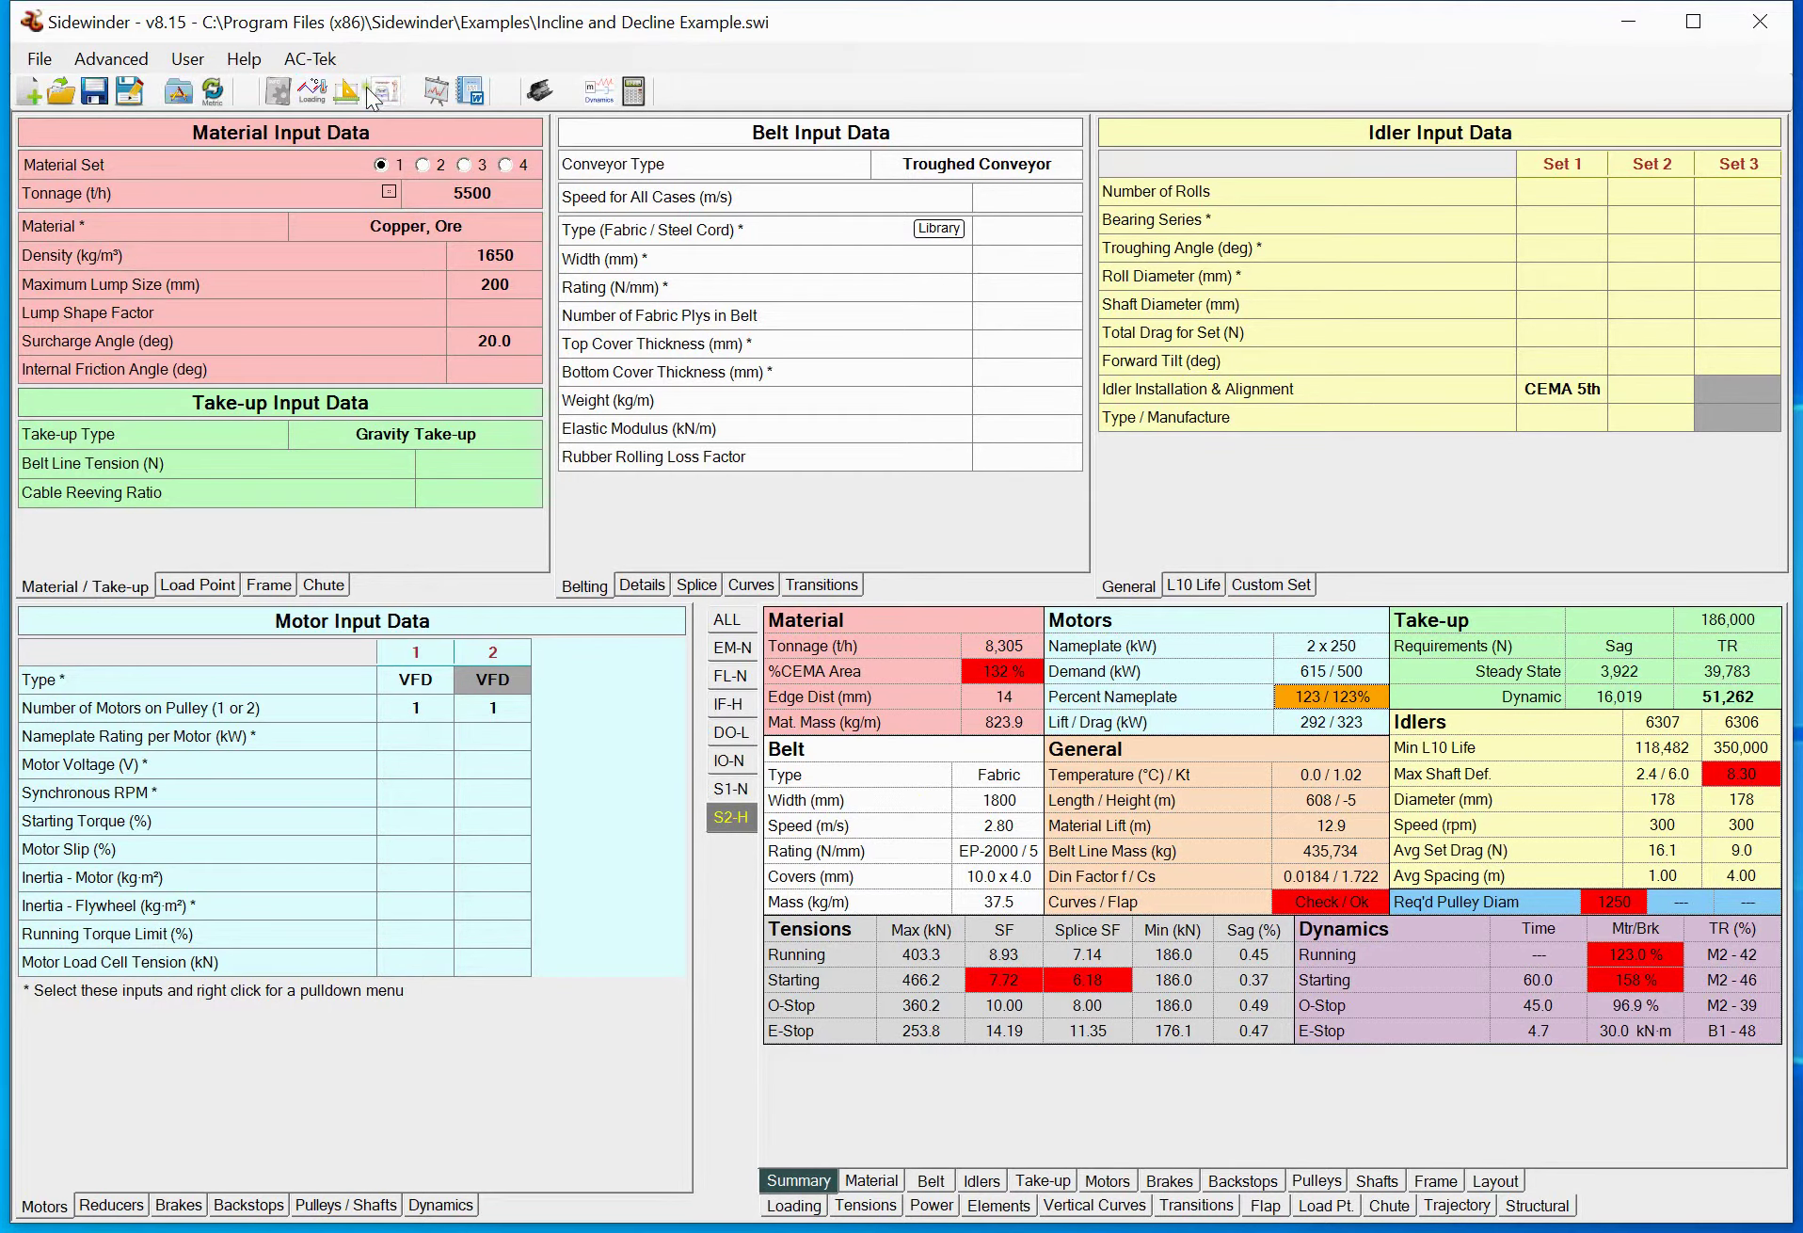
{"action": "left_click", "coordinate": [311, 92]}
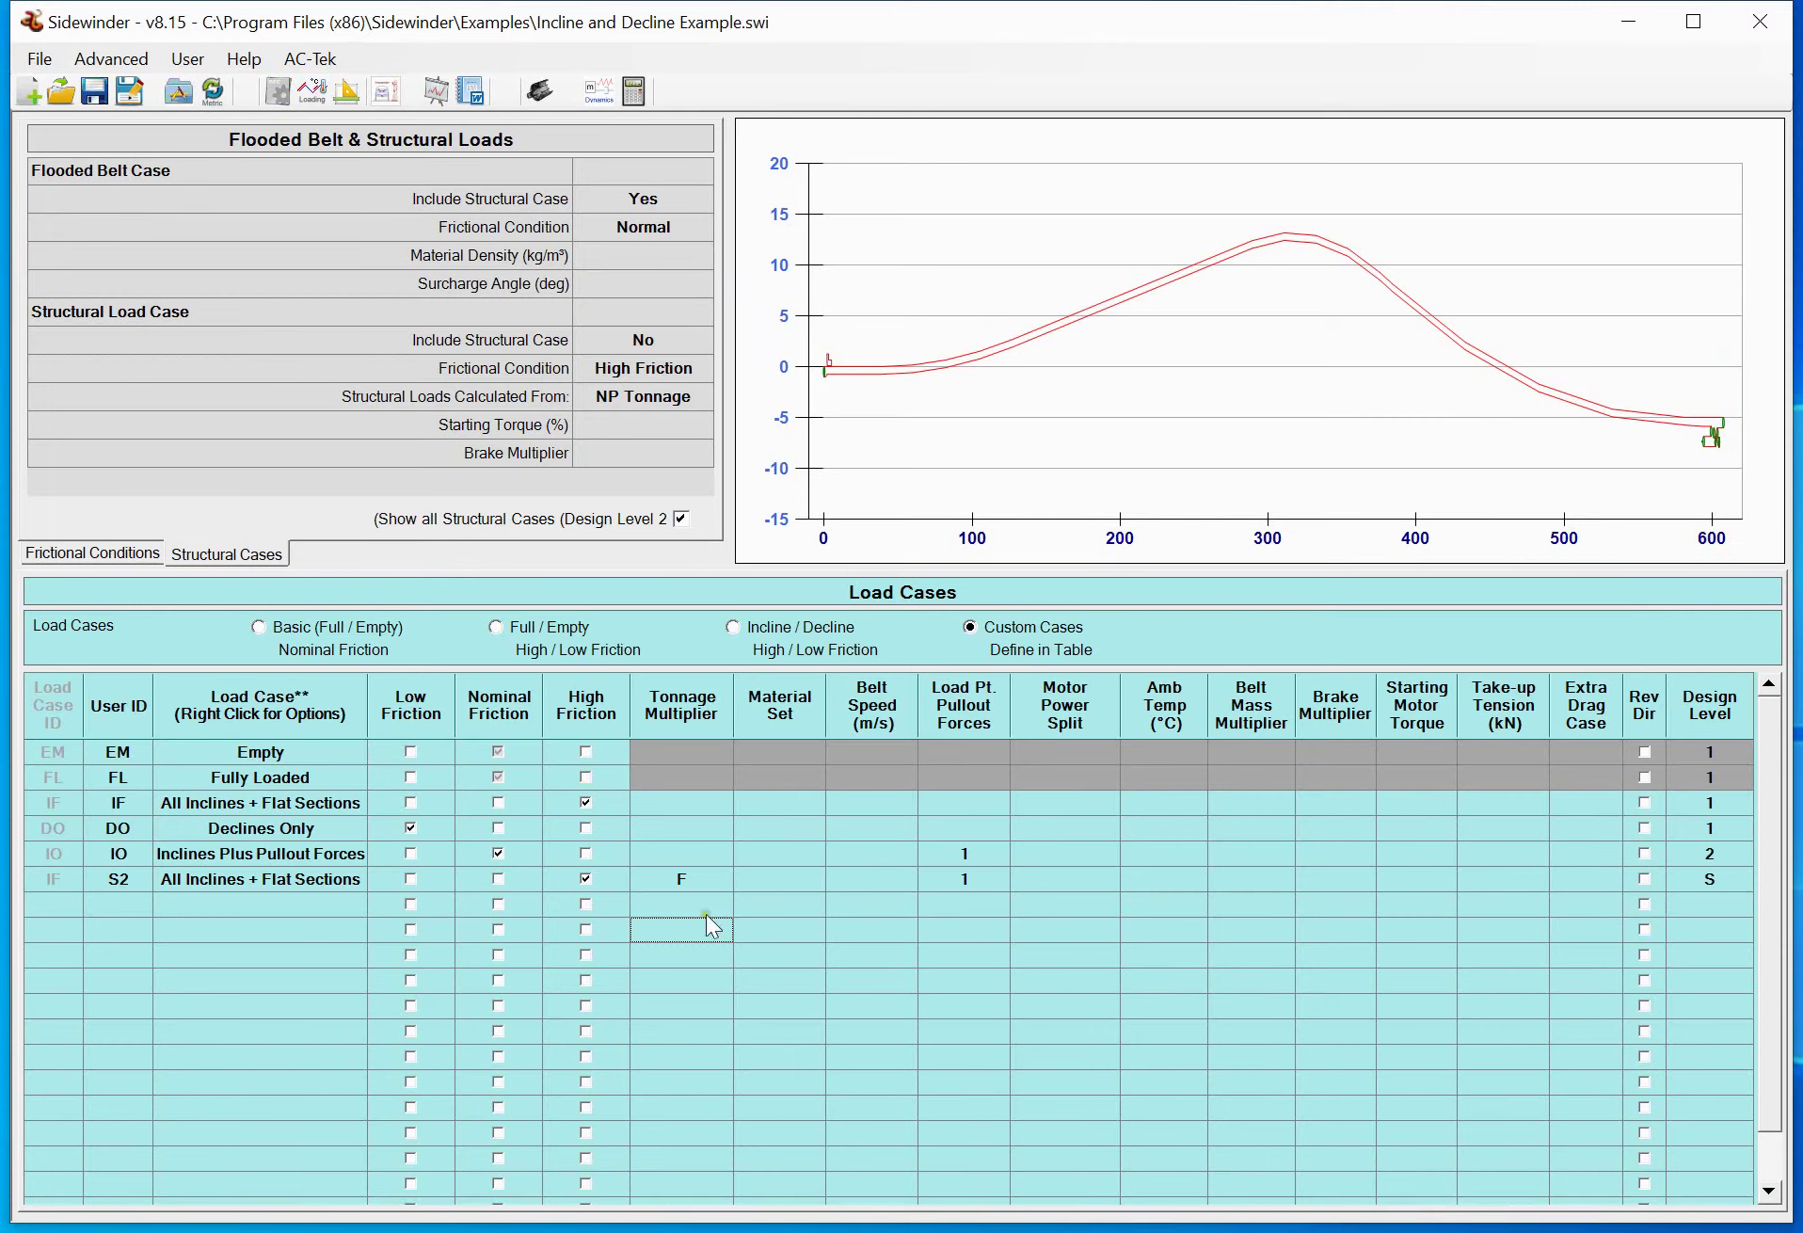
Fill the empty row below S2 with a Fully Loaded case using nominal friction
{"action": "right_click", "coordinate": [217, 894]}
{"action": "left_click", "coordinate": [182, 906]}
{"action": "right_click", "coordinate": [181, 905]}
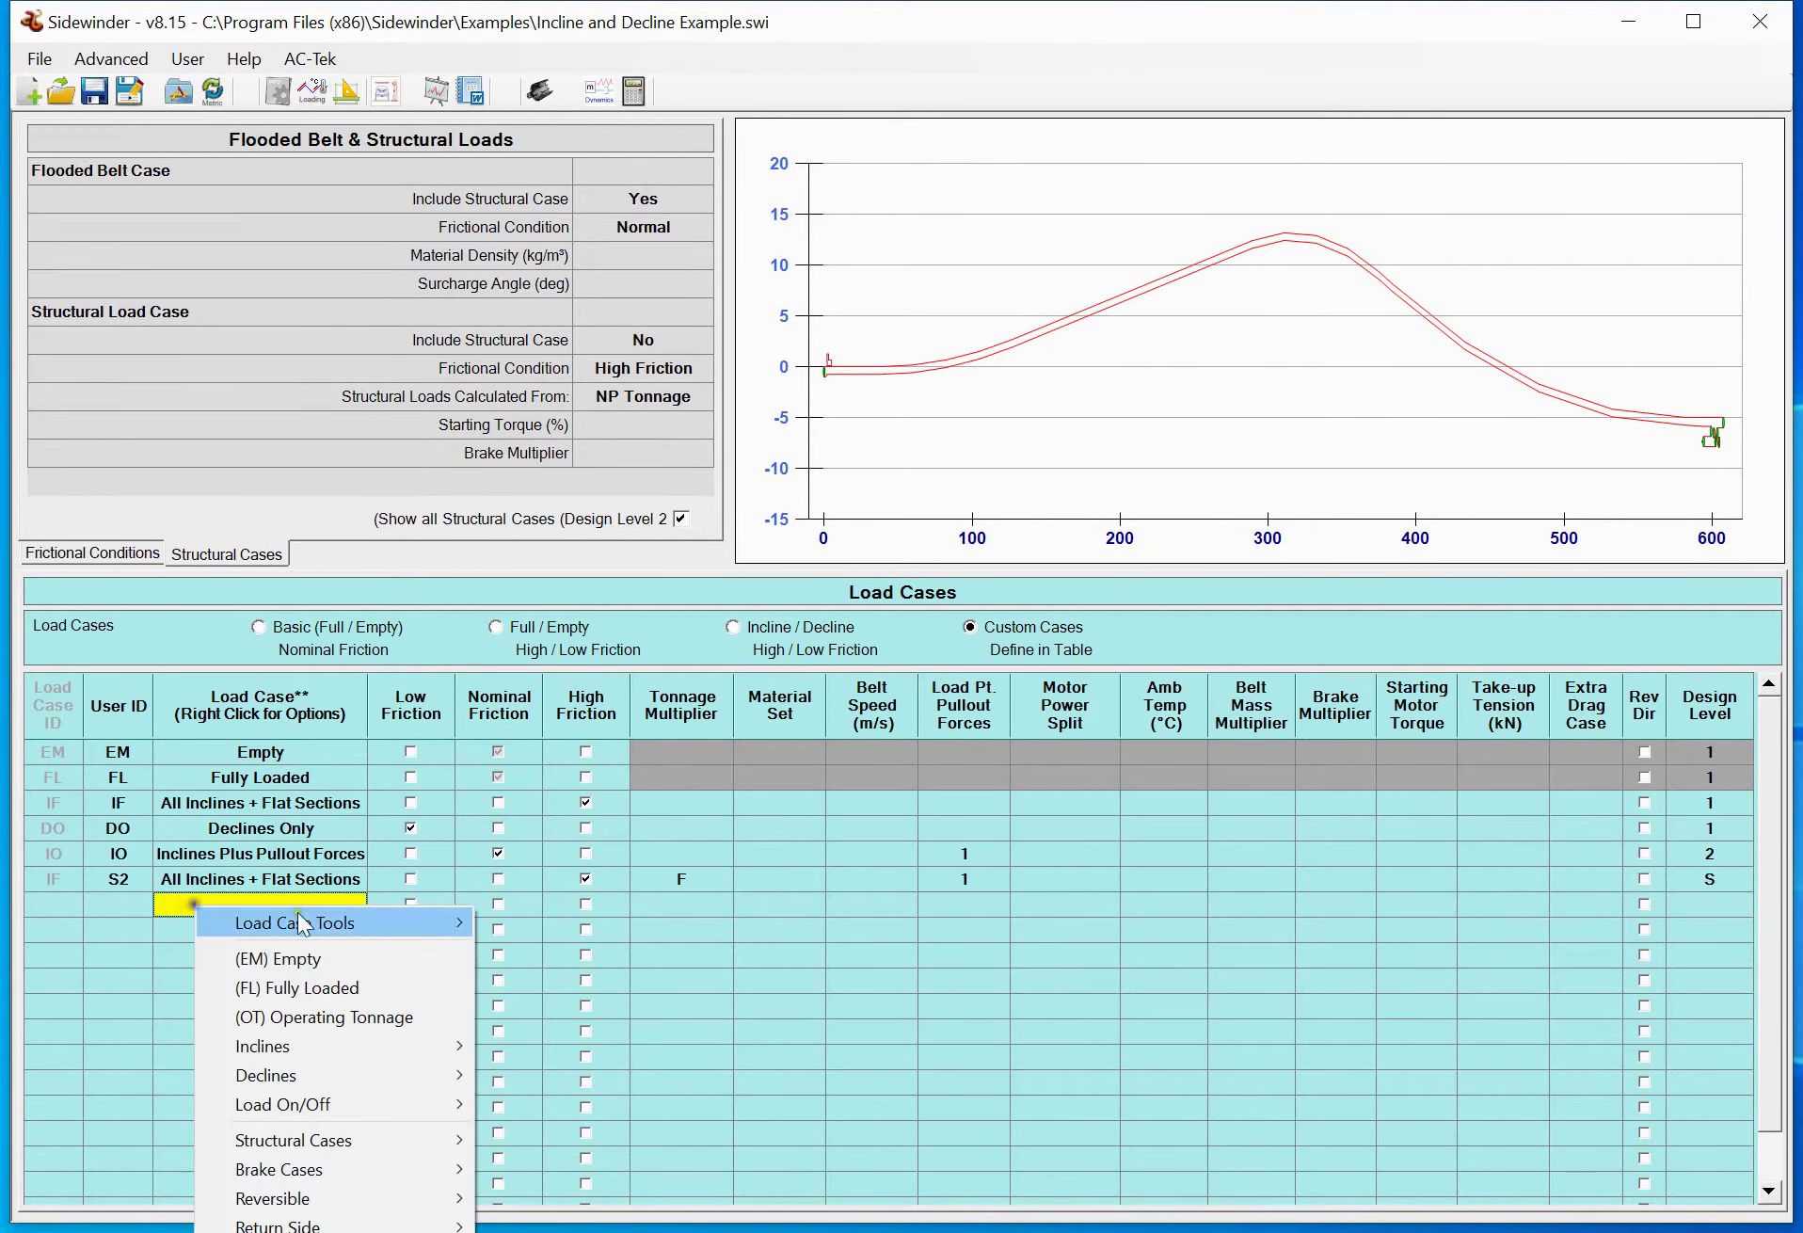
{"action": "left_click", "coordinate": [330, 982]}
{"action": "left_click", "coordinate": [509, 898]}
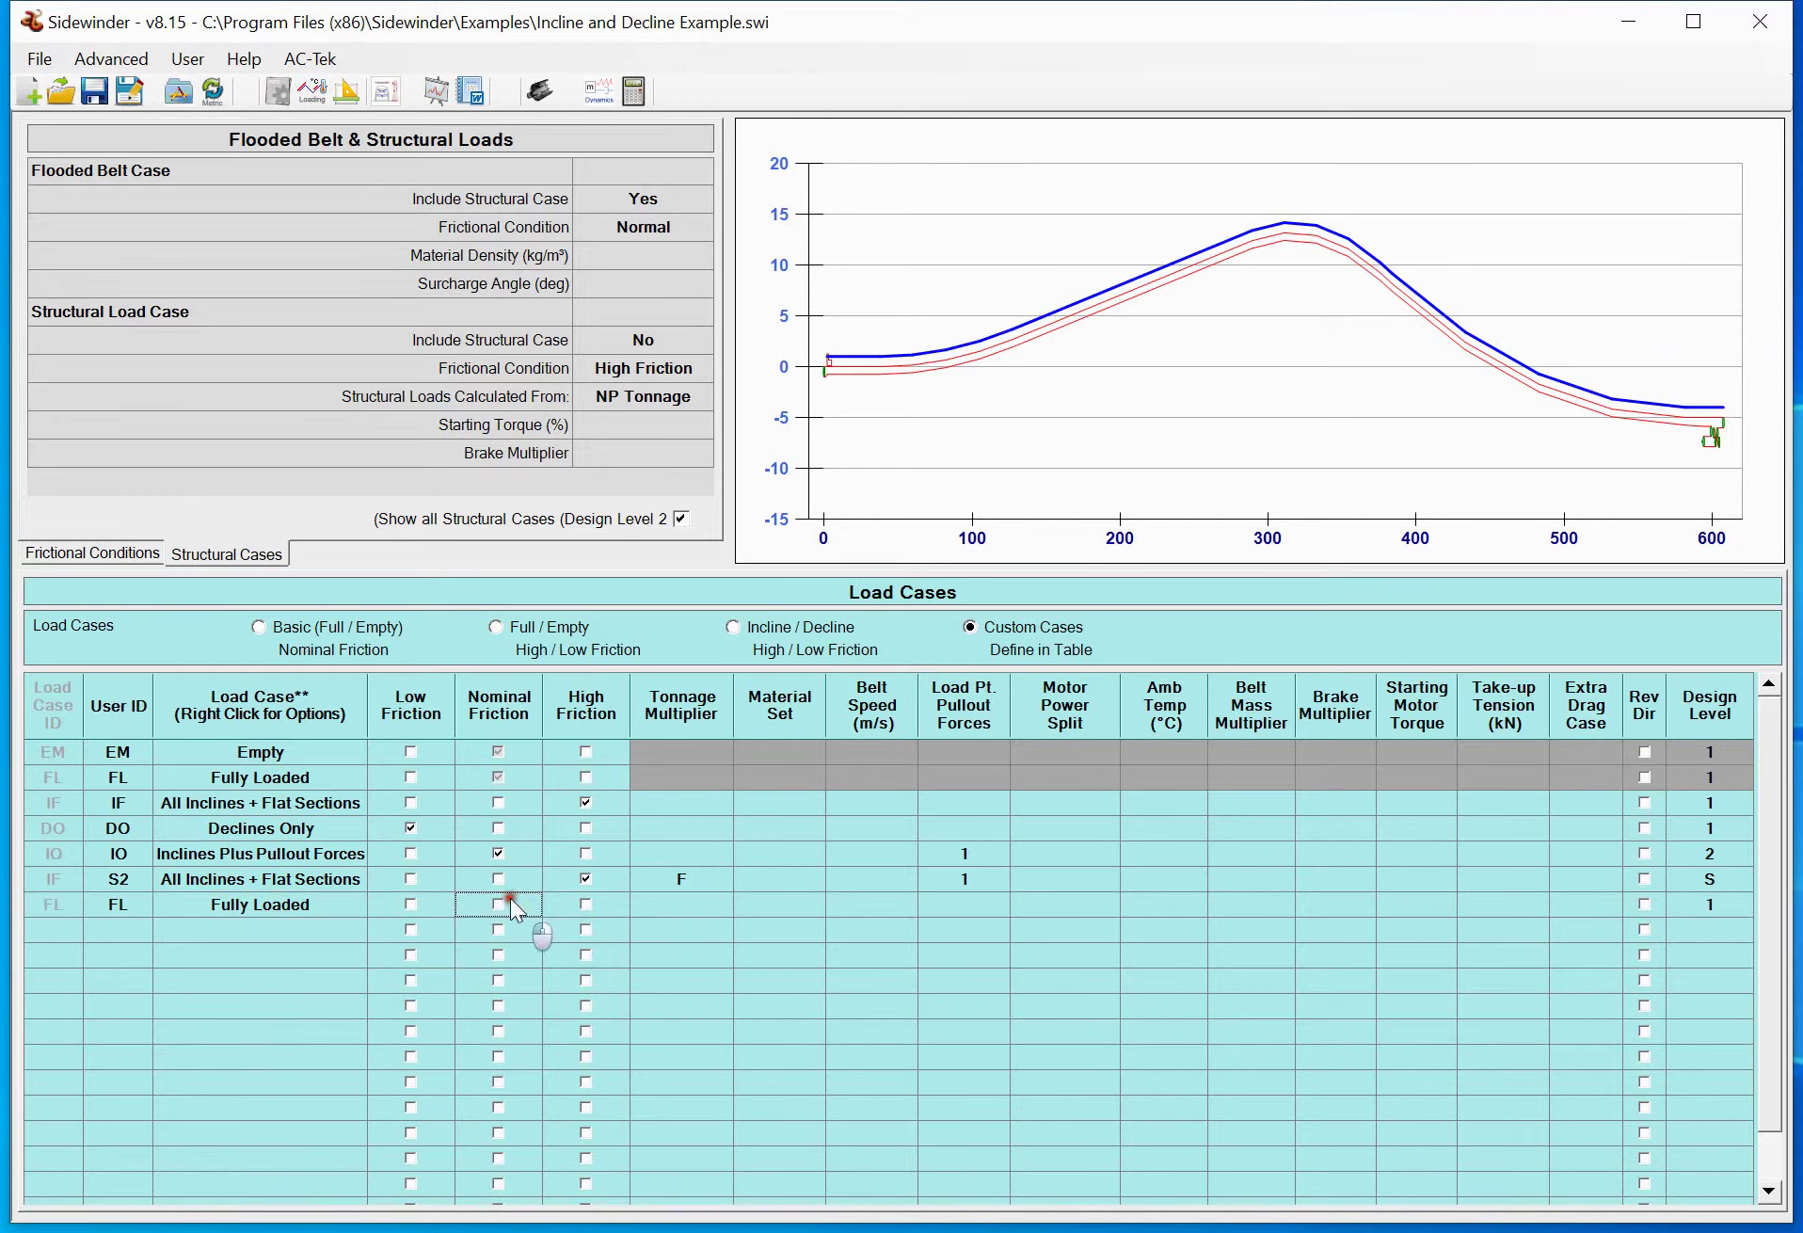
{"action": "left_click", "coordinate": [665, 911]}
Give the new case tonnage multiplier 6000, pullout 1, starting torque 220, design level S, then solve
{"action": "type", "text": "6000"}
{"action": "left_click", "coordinate": [927, 905]}
{"action": "type", "text": "1"}
{"action": "left_click", "coordinate": [1049, 940]}
{"action": "left_click", "coordinate": [1457, 904]}
{"action": "left_click", "coordinate": [1427, 929]}
{"action": "left_click", "coordinate": [1710, 905]}
{"action": "type", "text": "S"}
{"action": "left_click", "coordinate": [1645, 956]}
{"action": "left_click", "coordinate": [1421, 903]}
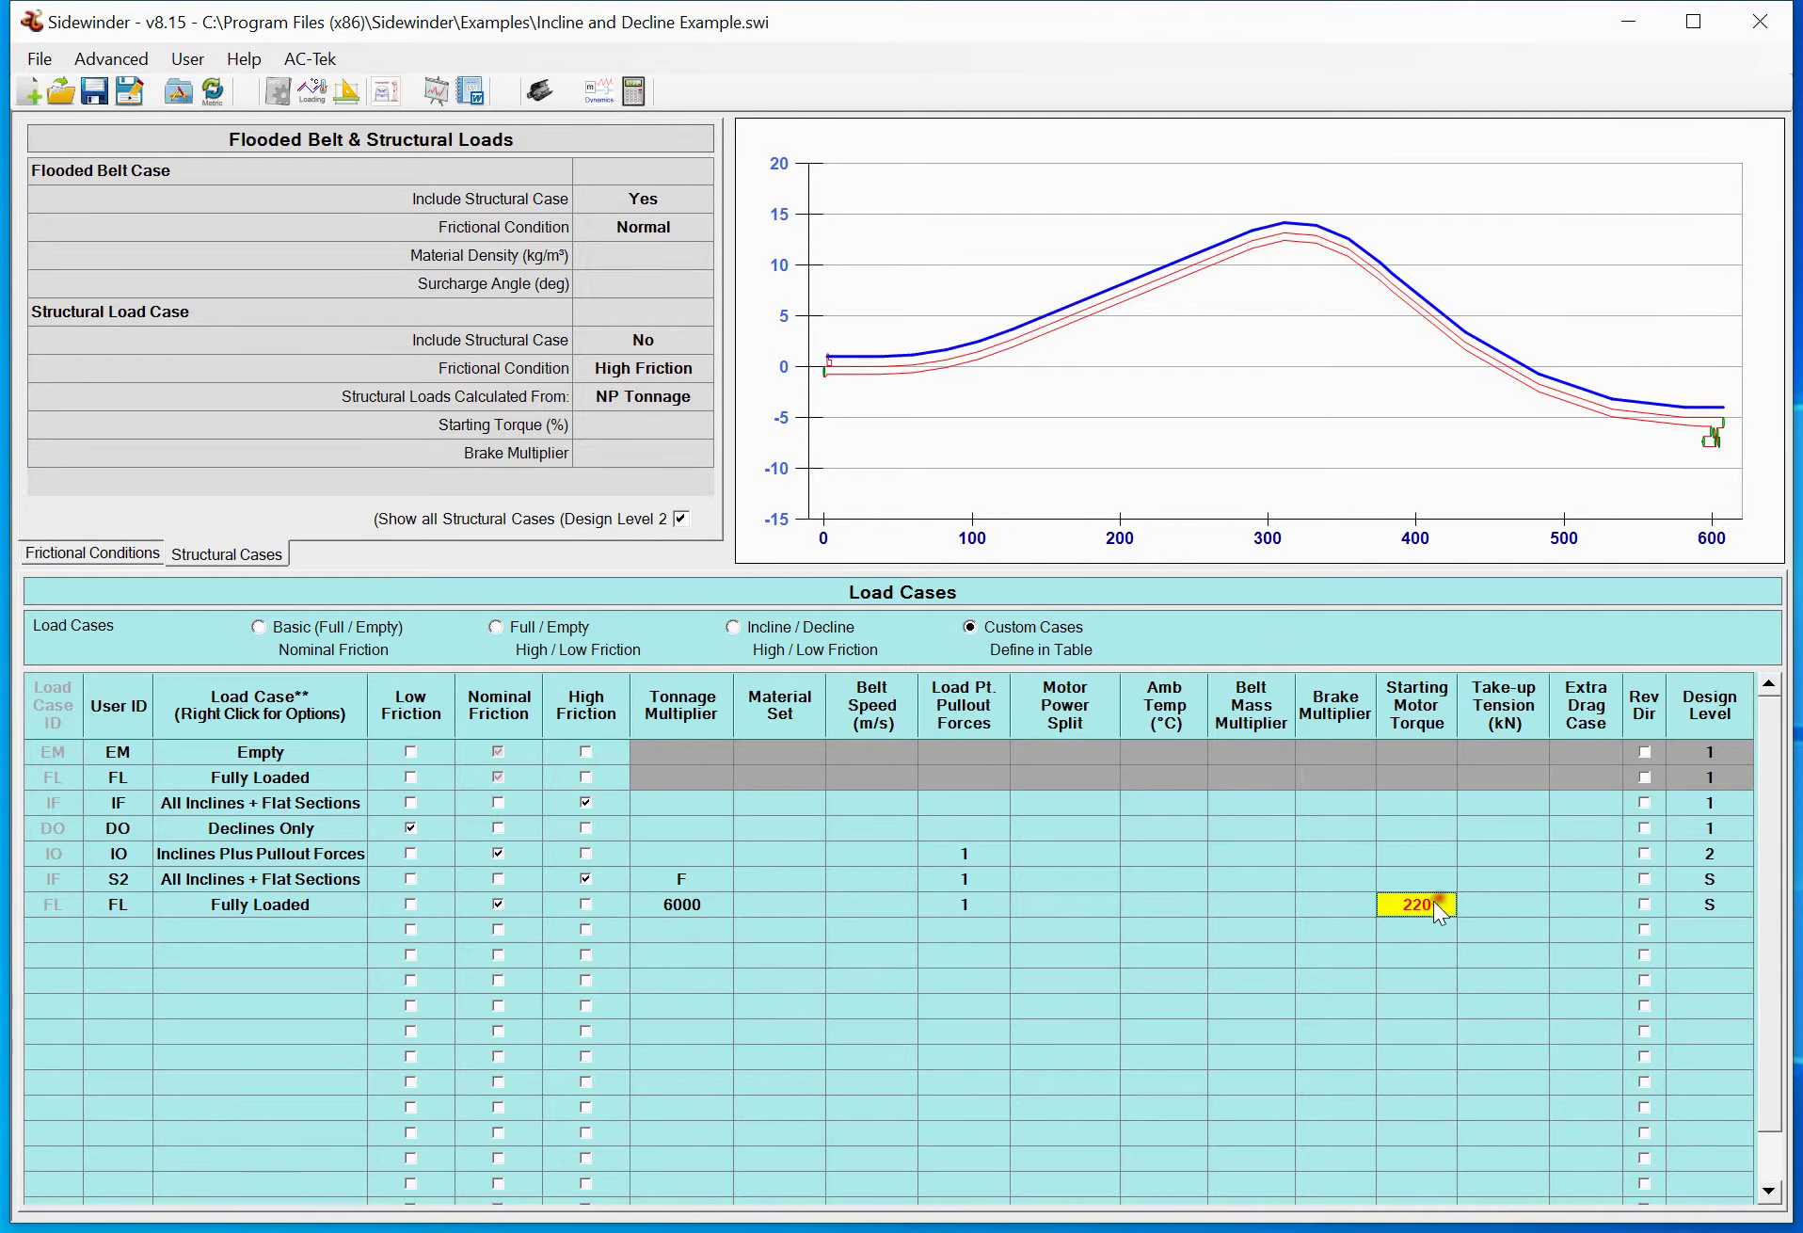
{"action": "left_click", "coordinate": [648, 89]}
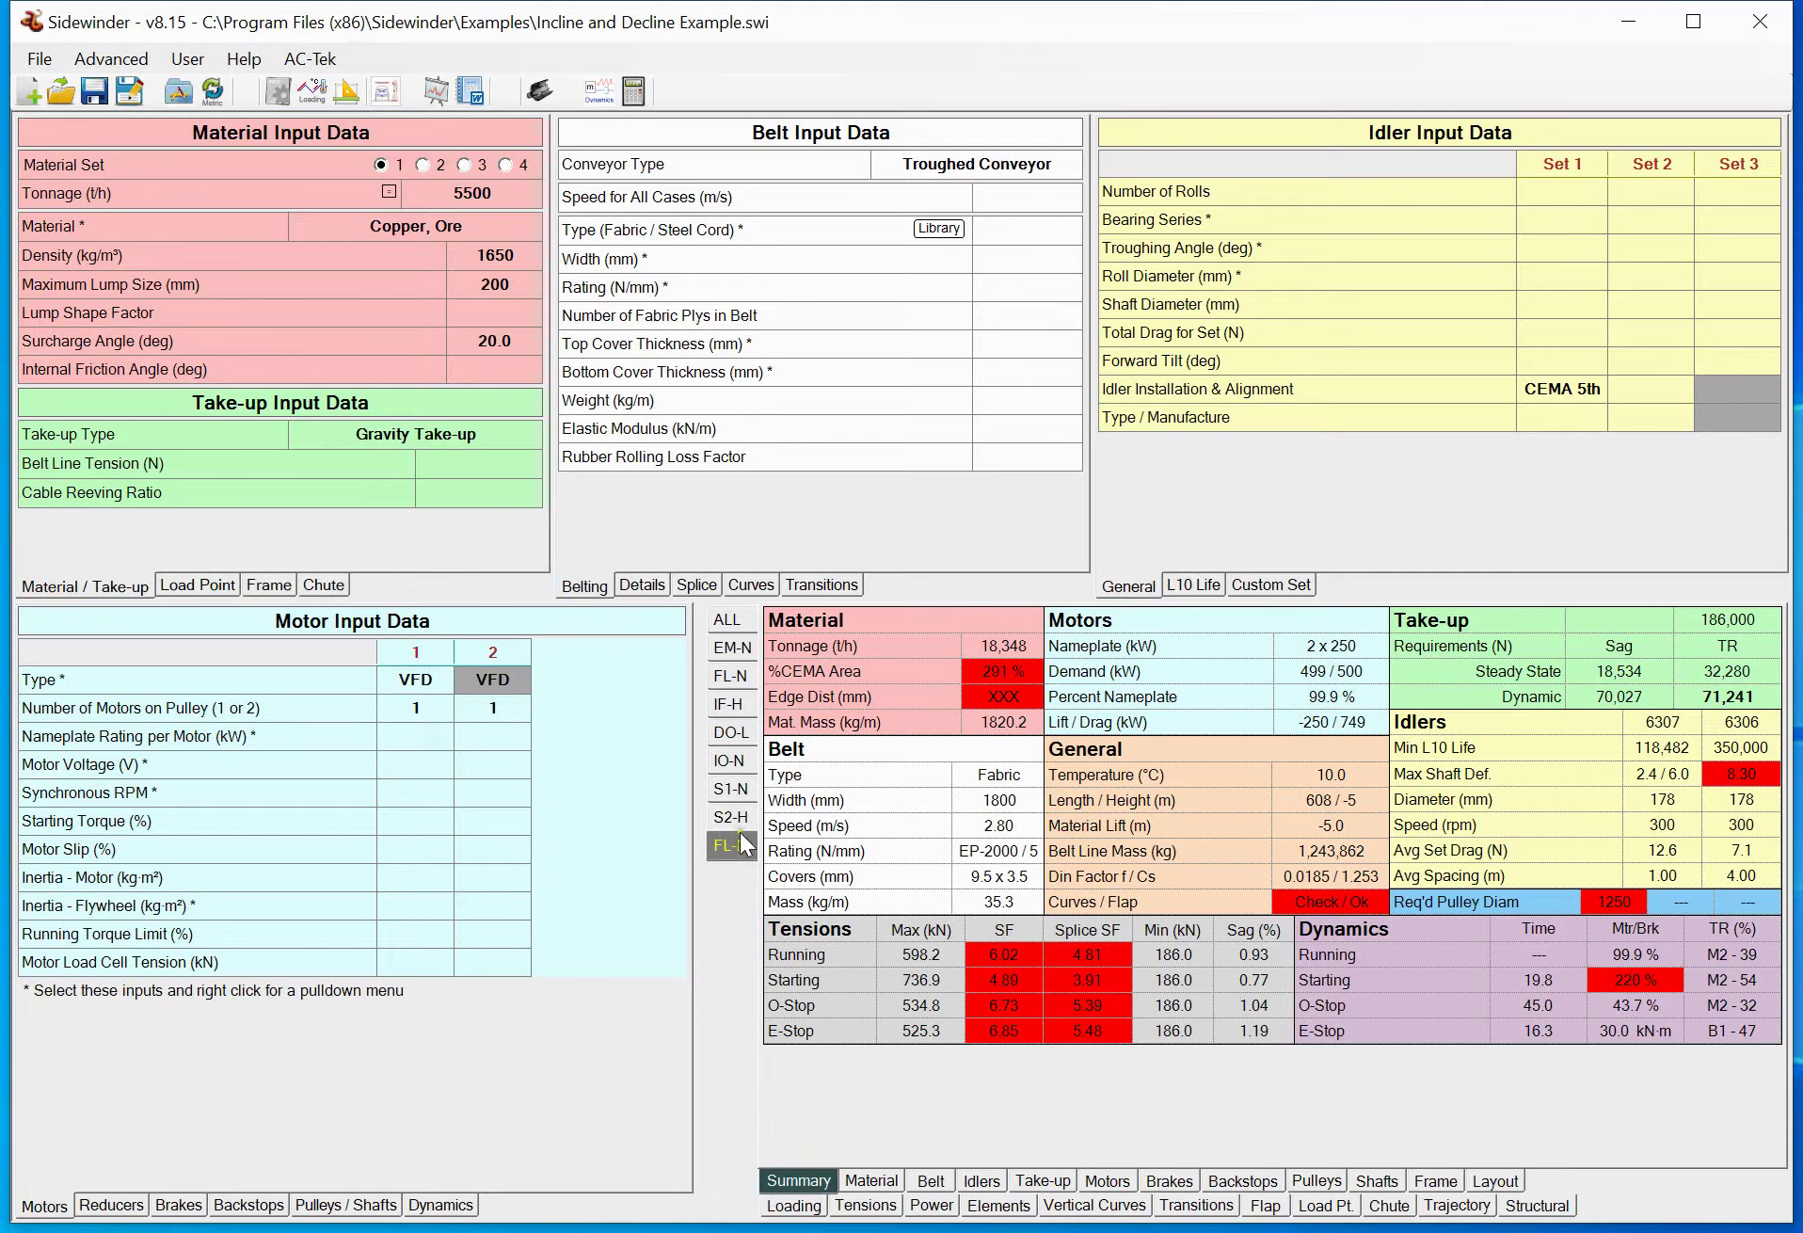
Set the new Fully Loaded case's user ID to S3 and re-solve
{"action": "left_click", "coordinate": [313, 94]}
{"action": "type", "text": "S3"}
{"action": "left_click", "coordinate": [341, 989]}
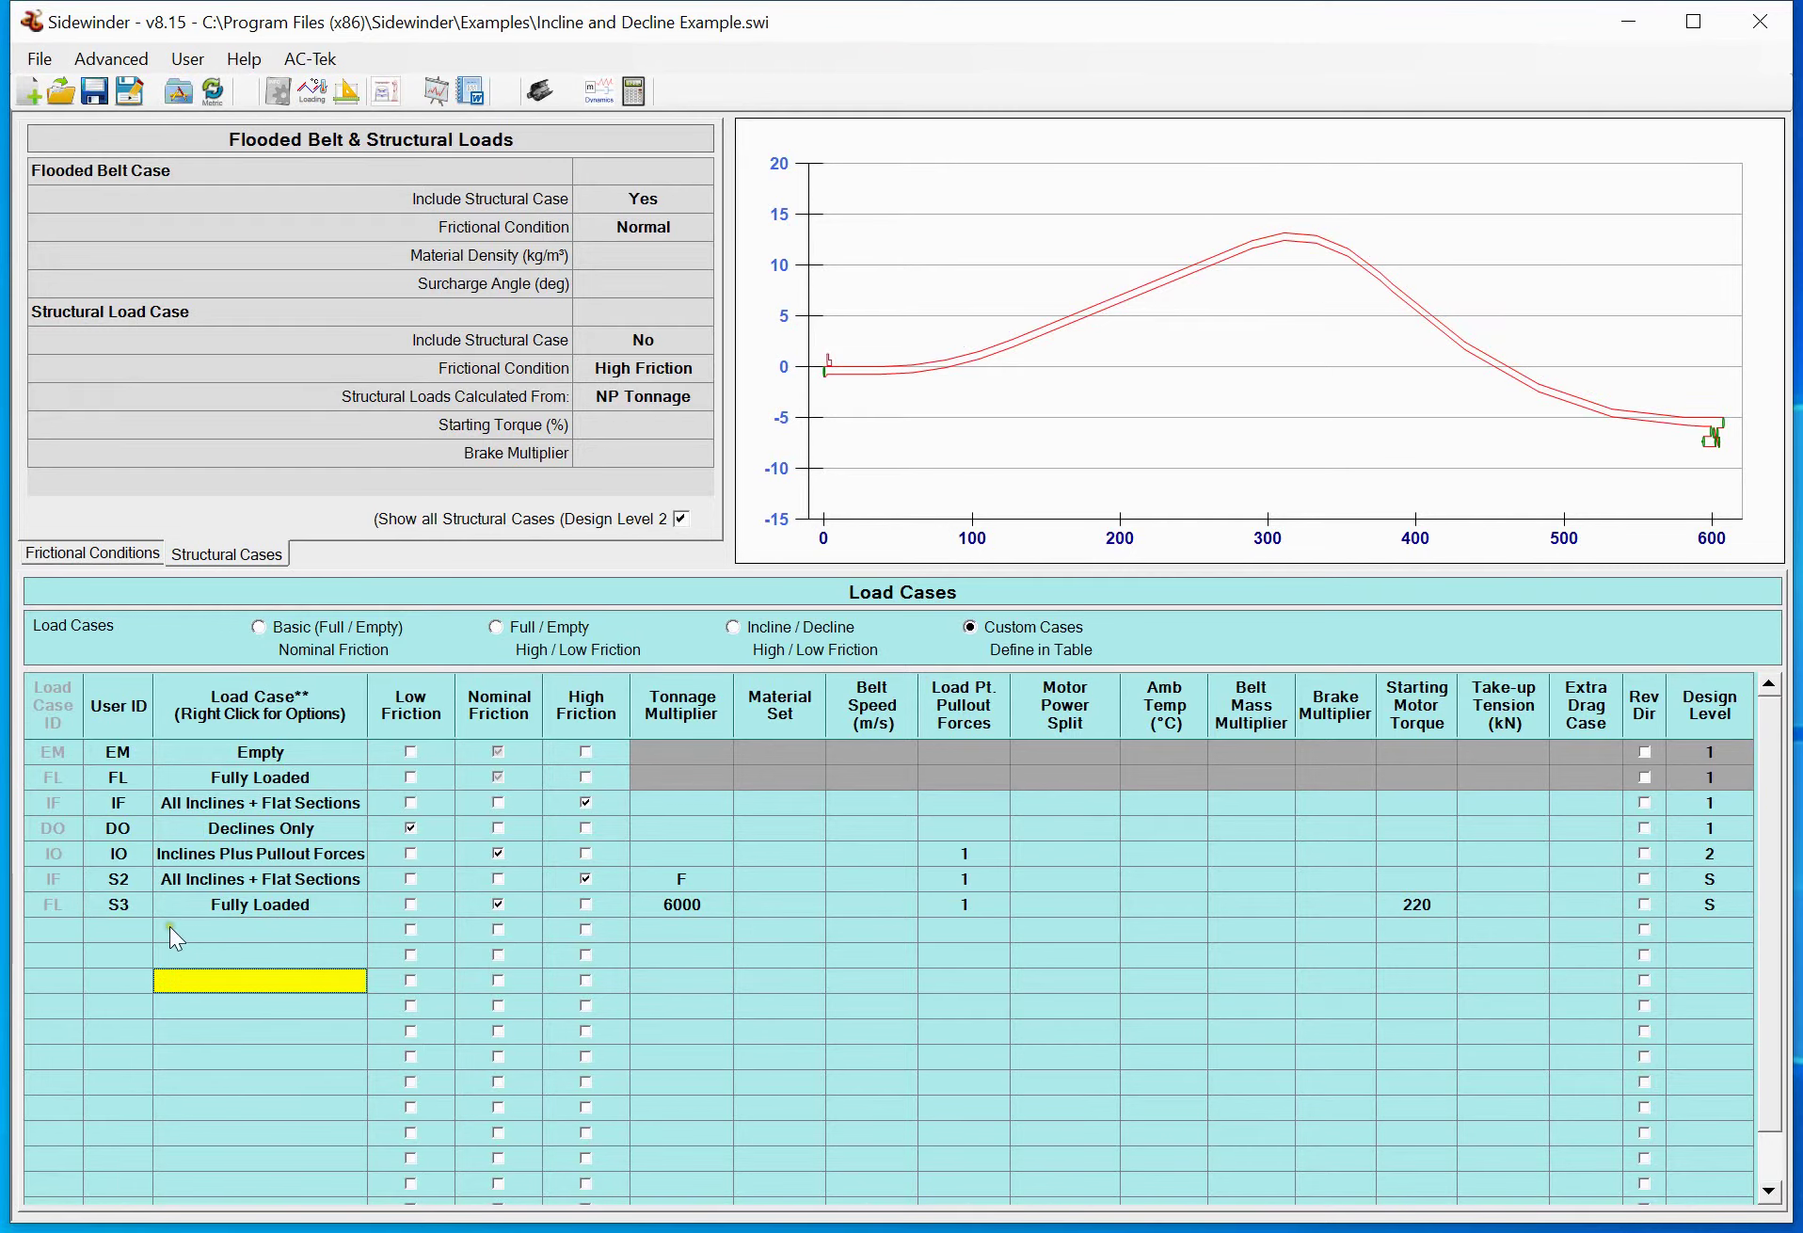
{"action": "left_click", "coordinate": [181, 909]}
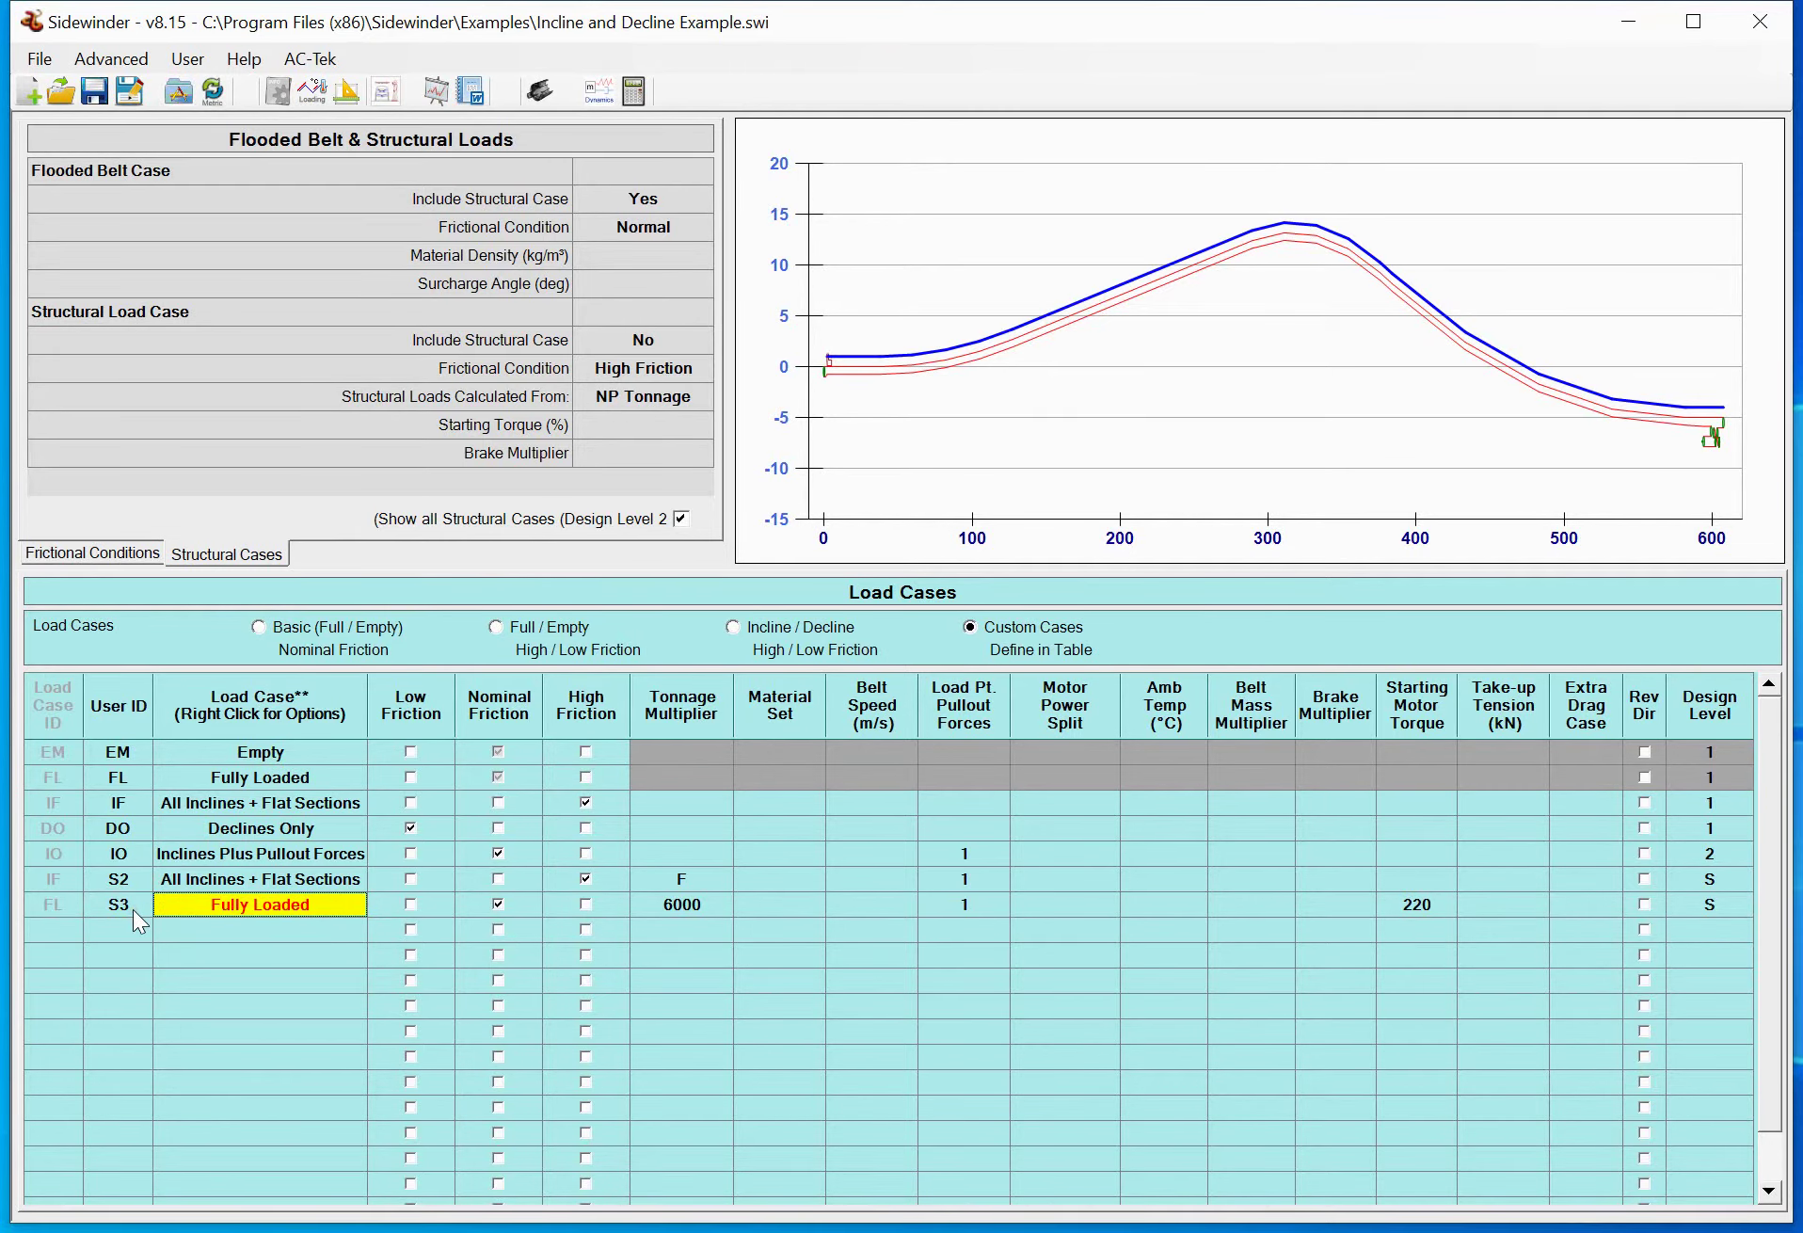
{"action": "left_click", "coordinate": [633, 91]}
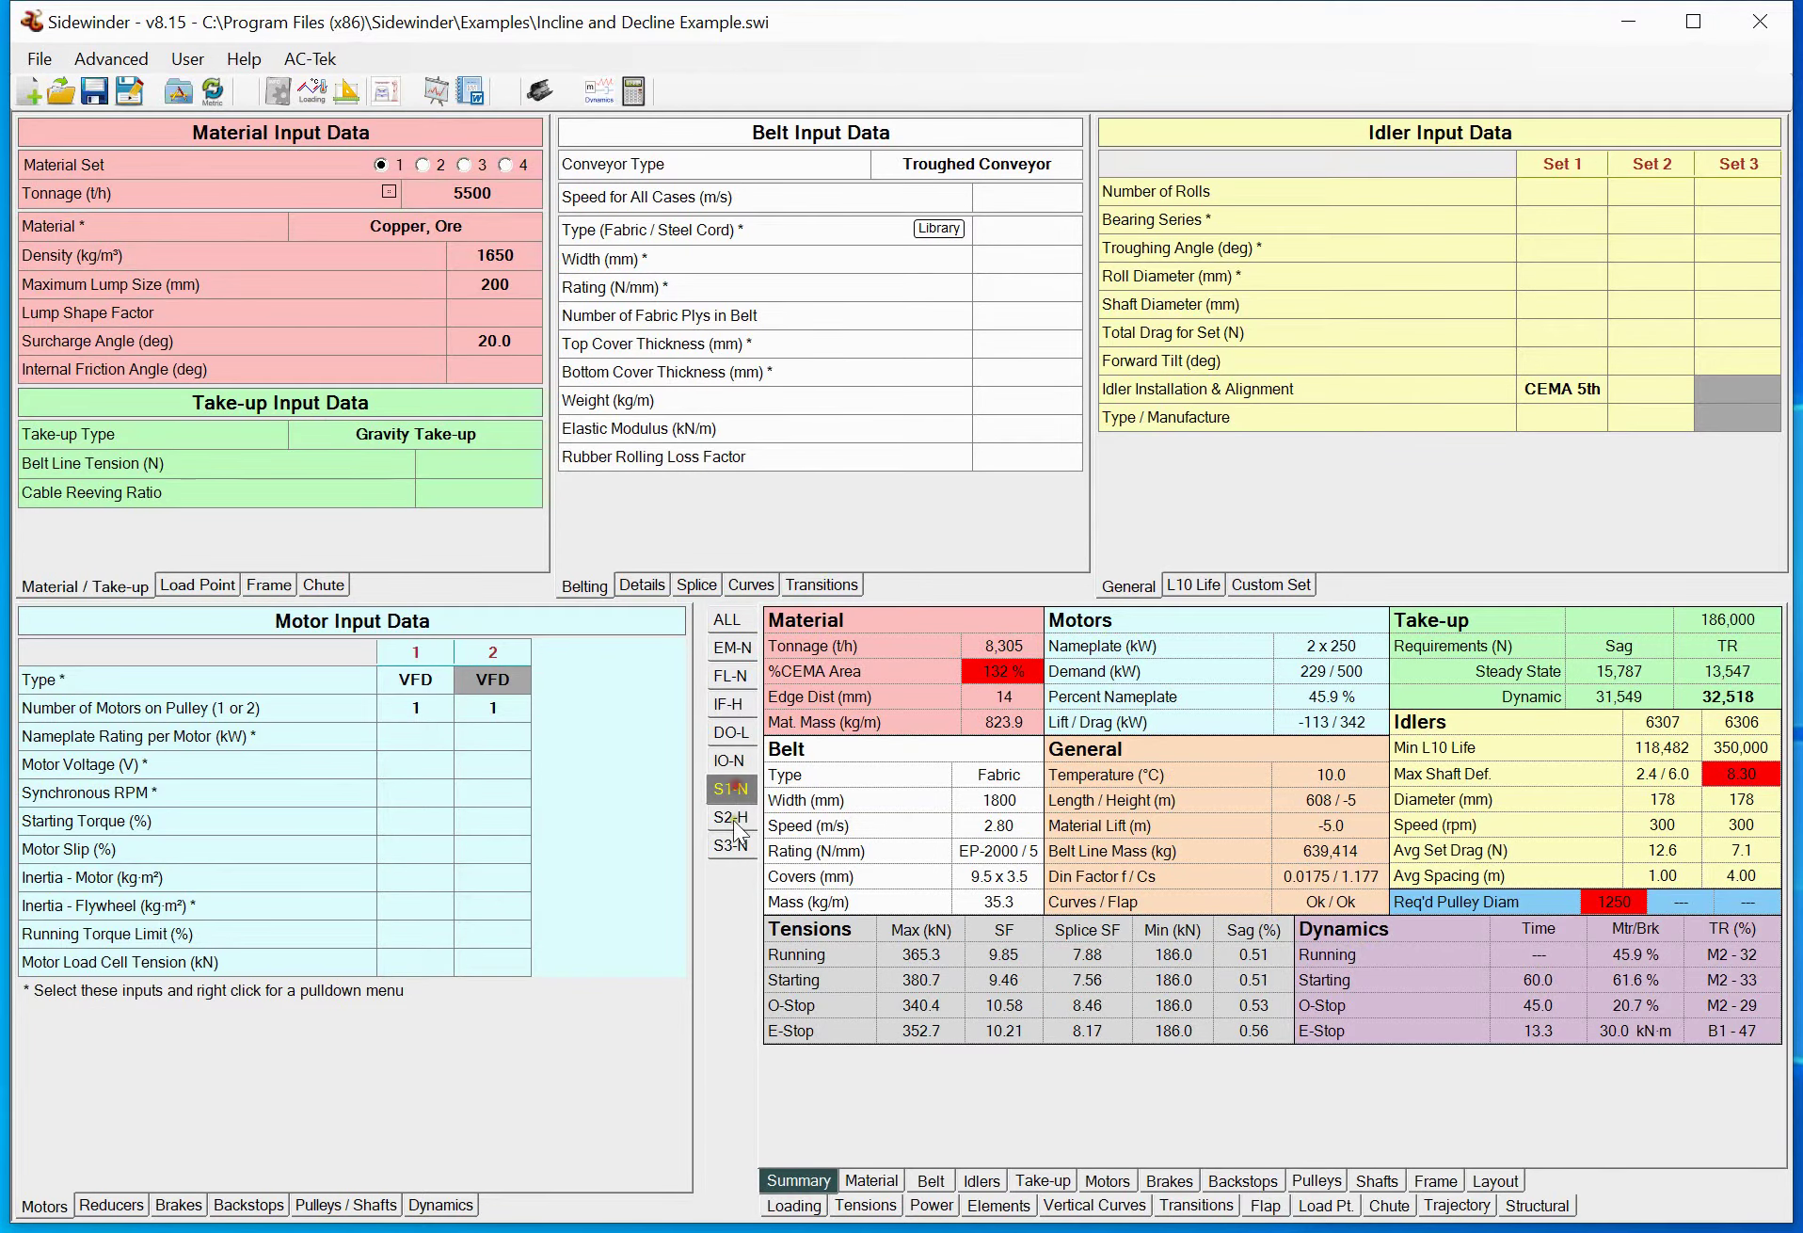
Check the Structural pulley tensions, then go back through Conveyor Information to the loading page
{"action": "left_click", "coordinate": [1552, 1212]}
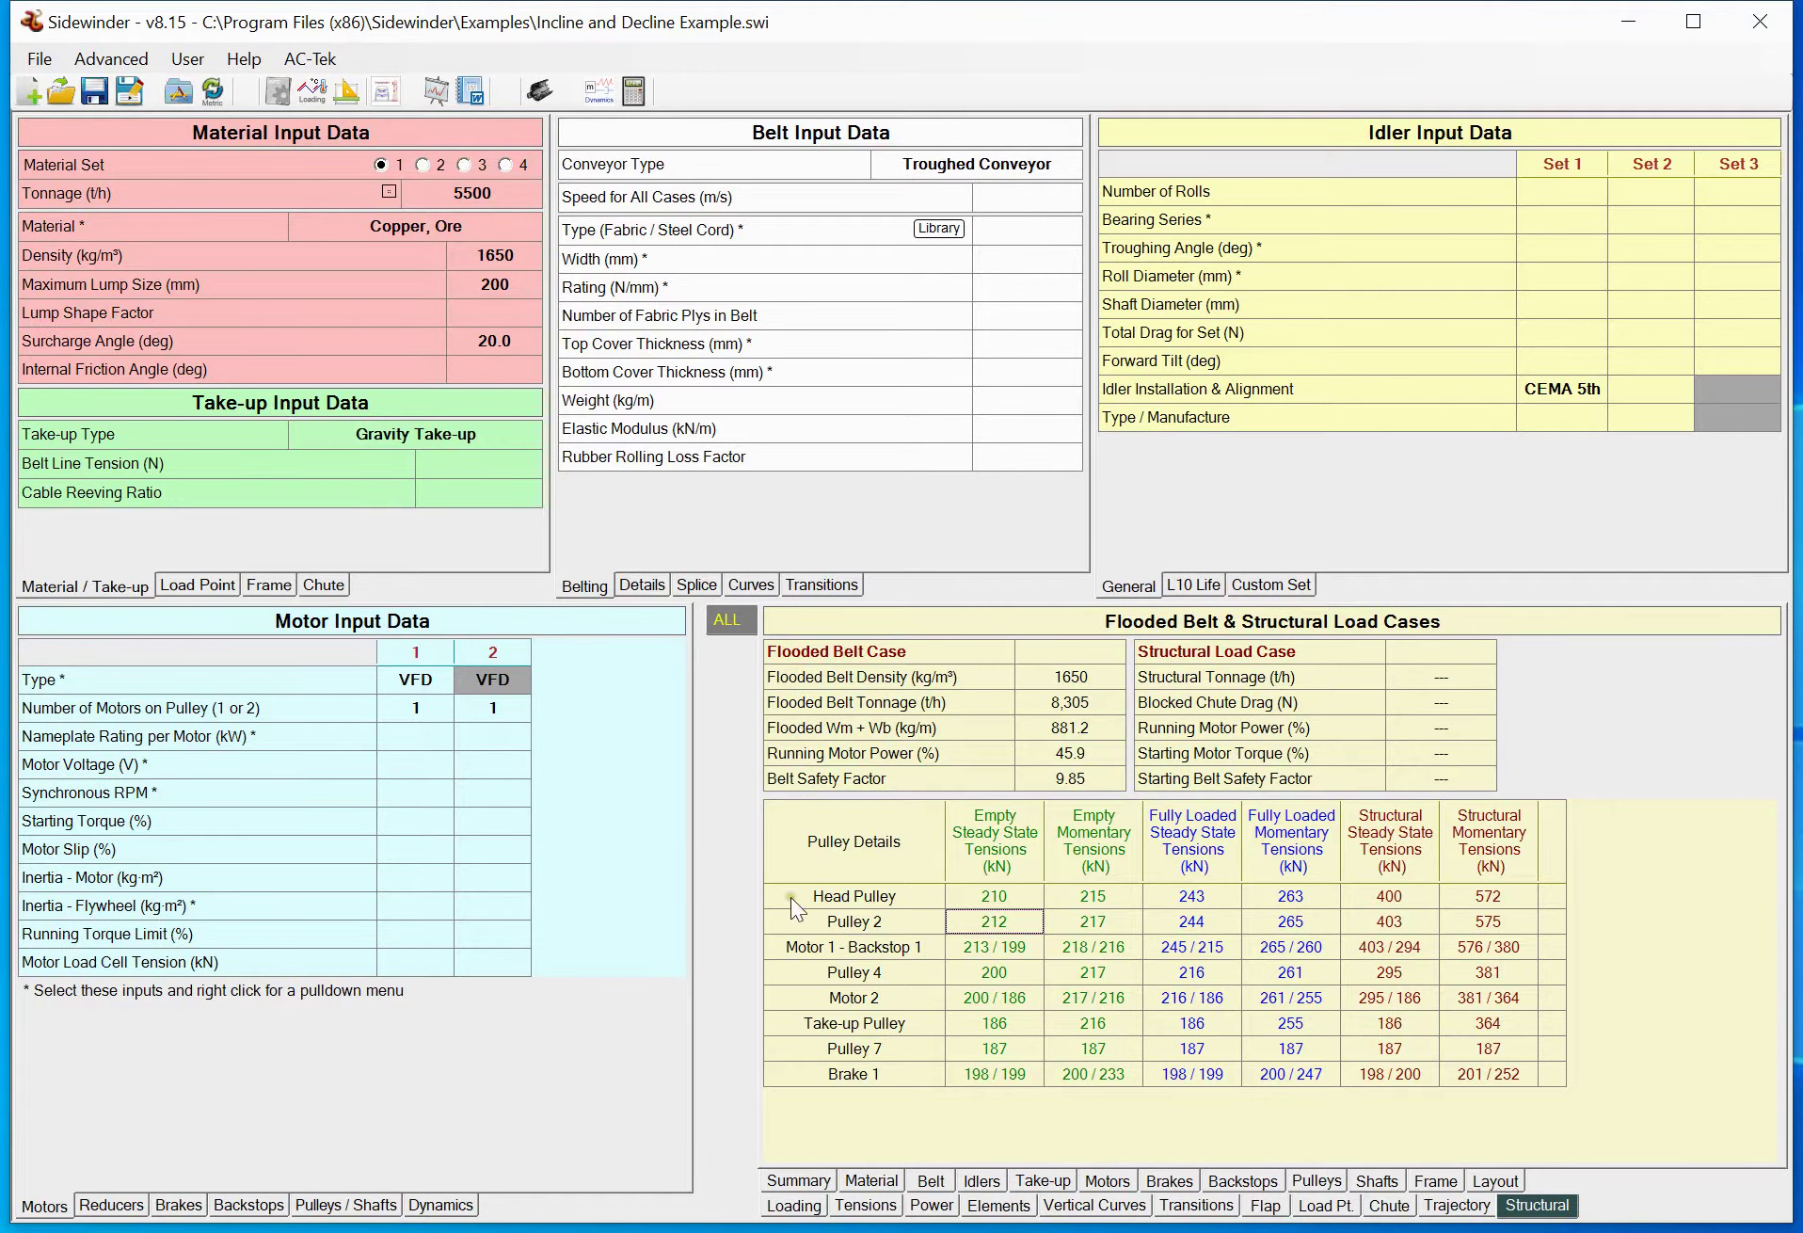
{"action": "left_click", "coordinate": [290, 96]}
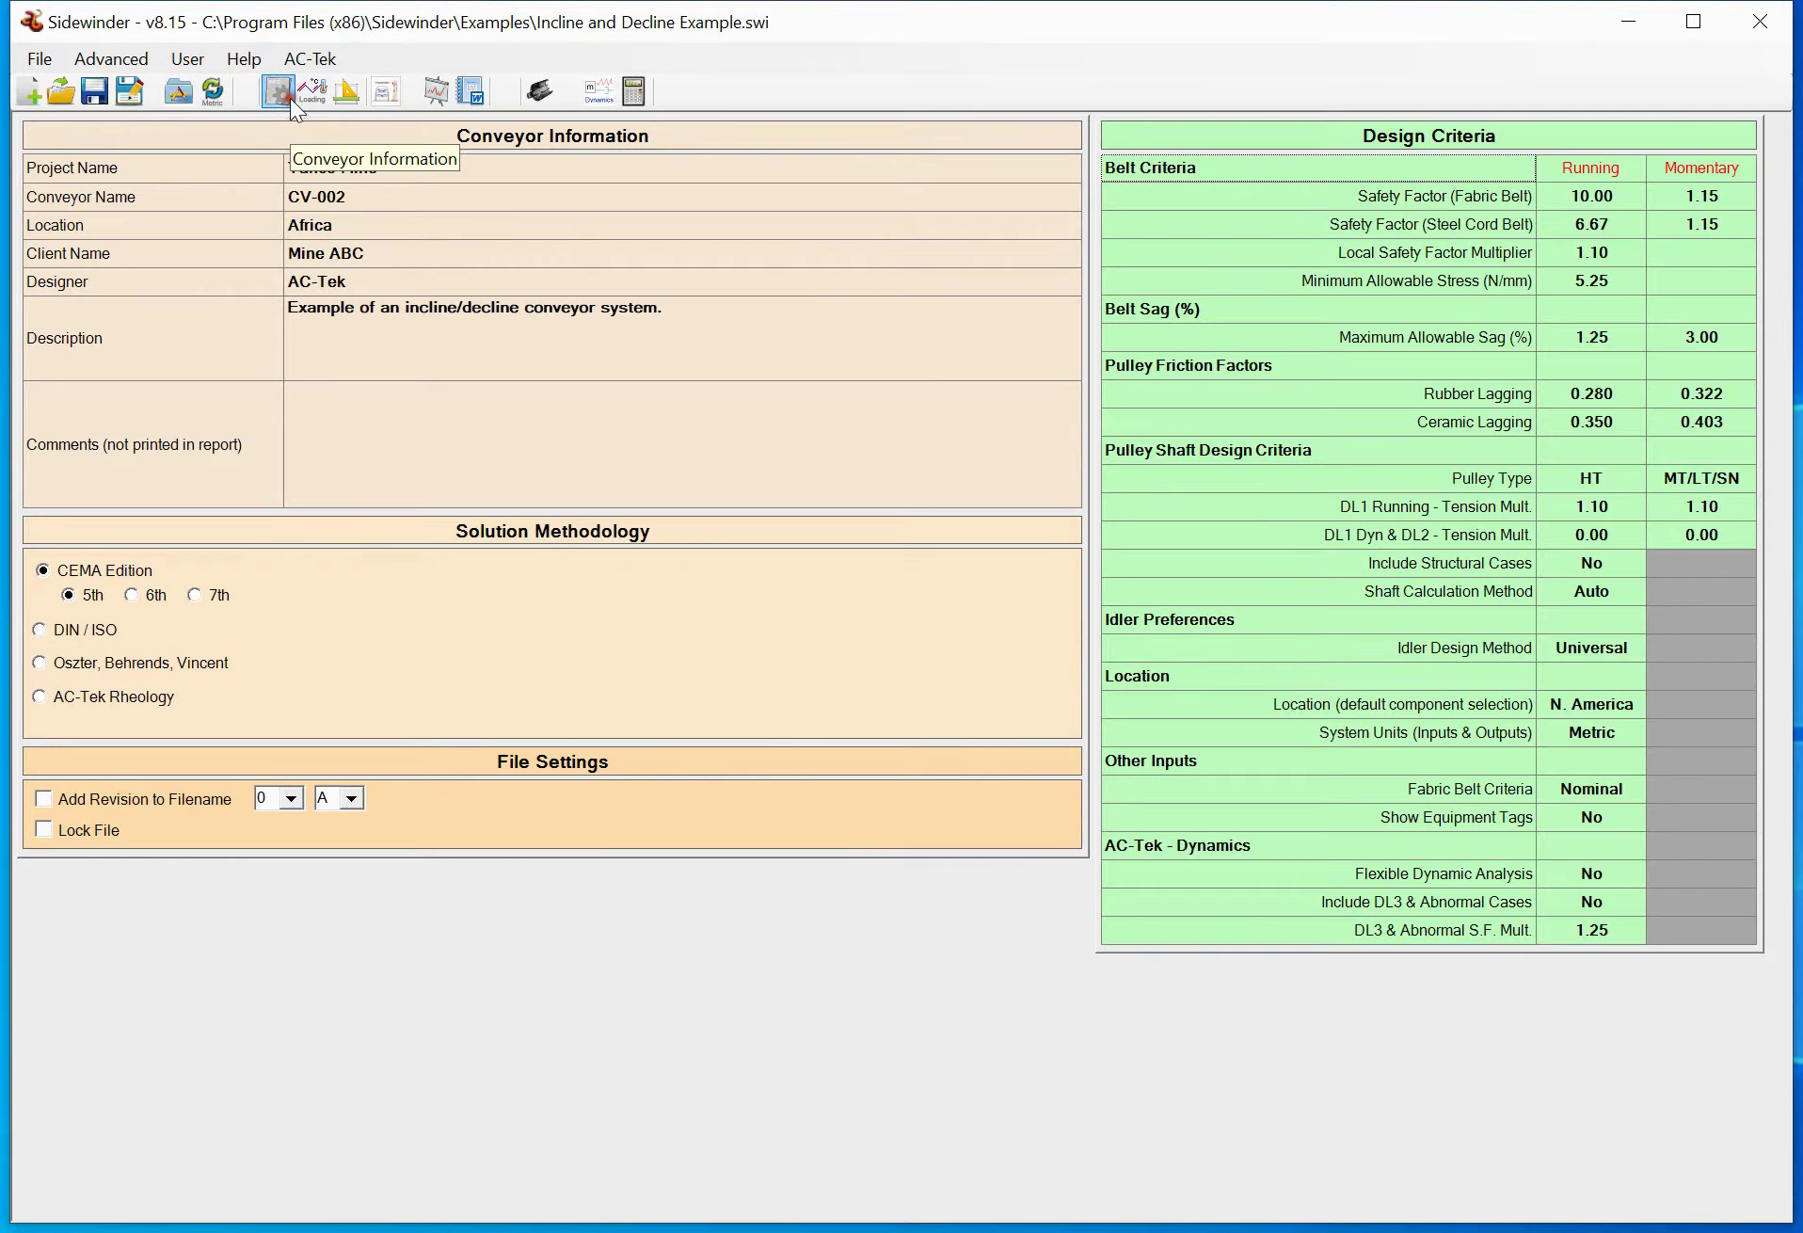
{"action": "left_click", "coordinate": [307, 93]}
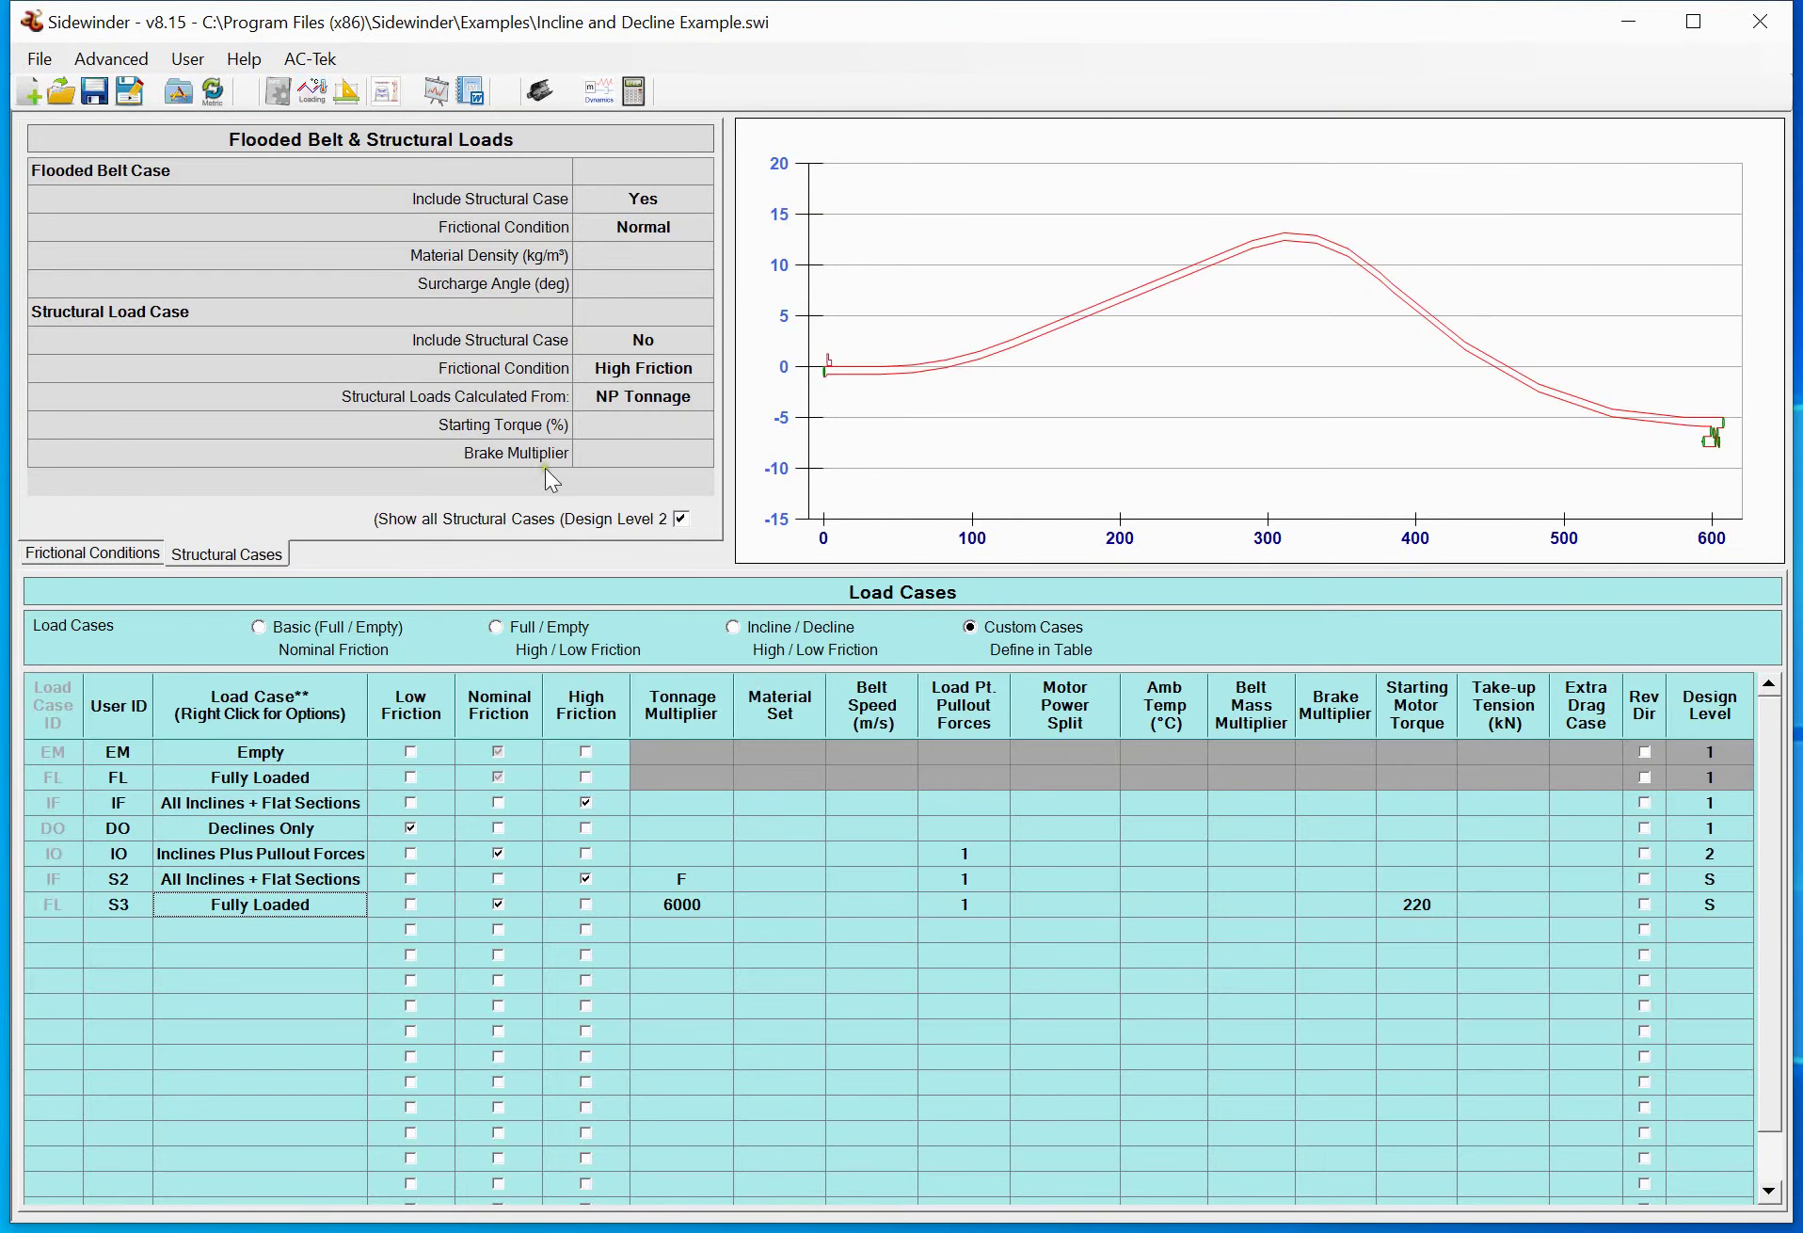
Clear 'Show all Structural Cases (Design Level 2)', re-solve, and display the per-case Summary results
{"action": "left_click", "coordinate": [682, 517]}
{"action": "left_click", "coordinate": [634, 91]}
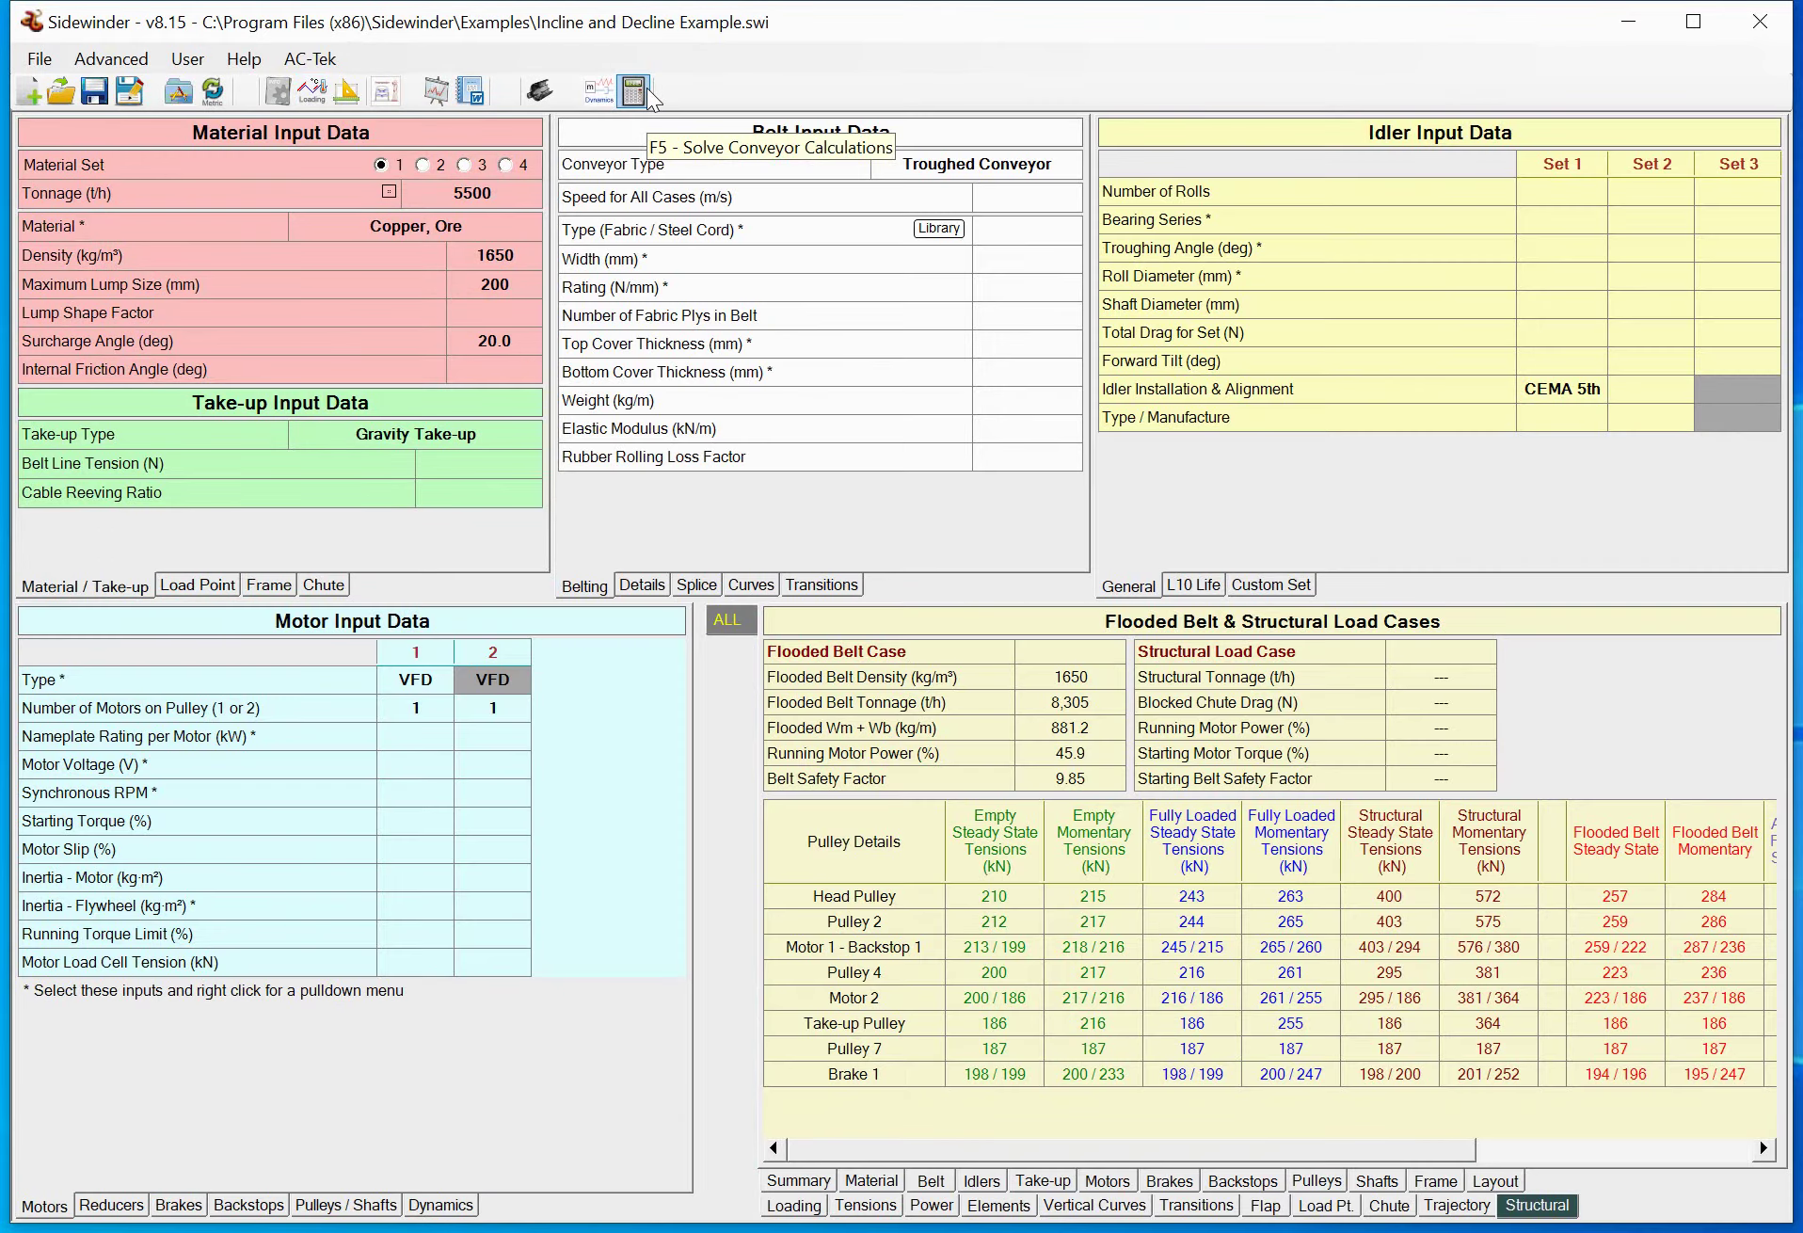
{"action": "left_click", "coordinate": [277, 92]}
{"action": "left_click", "coordinate": [312, 91]}
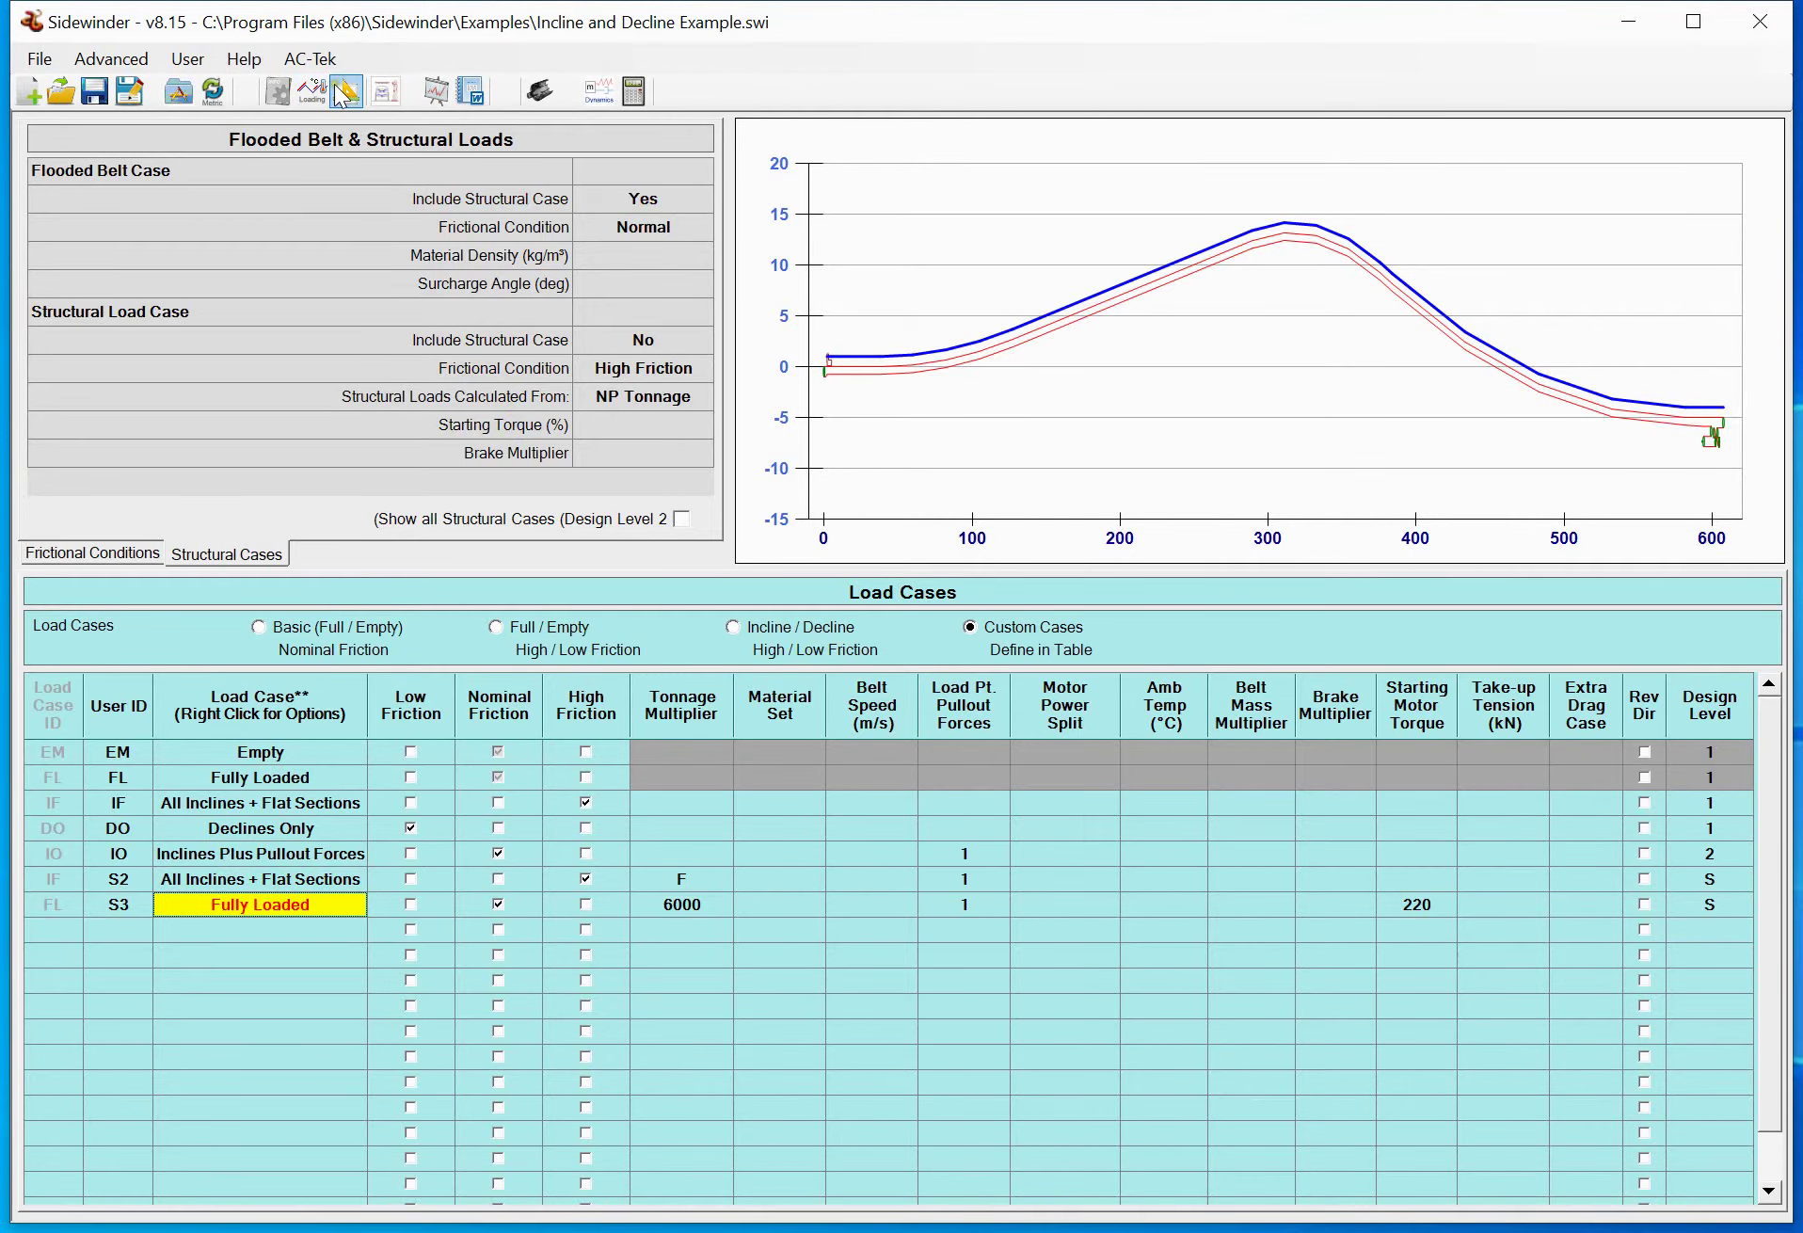
{"action": "left_click", "coordinate": [386, 91]}
{"action": "left_click", "coordinate": [822, 1183]}
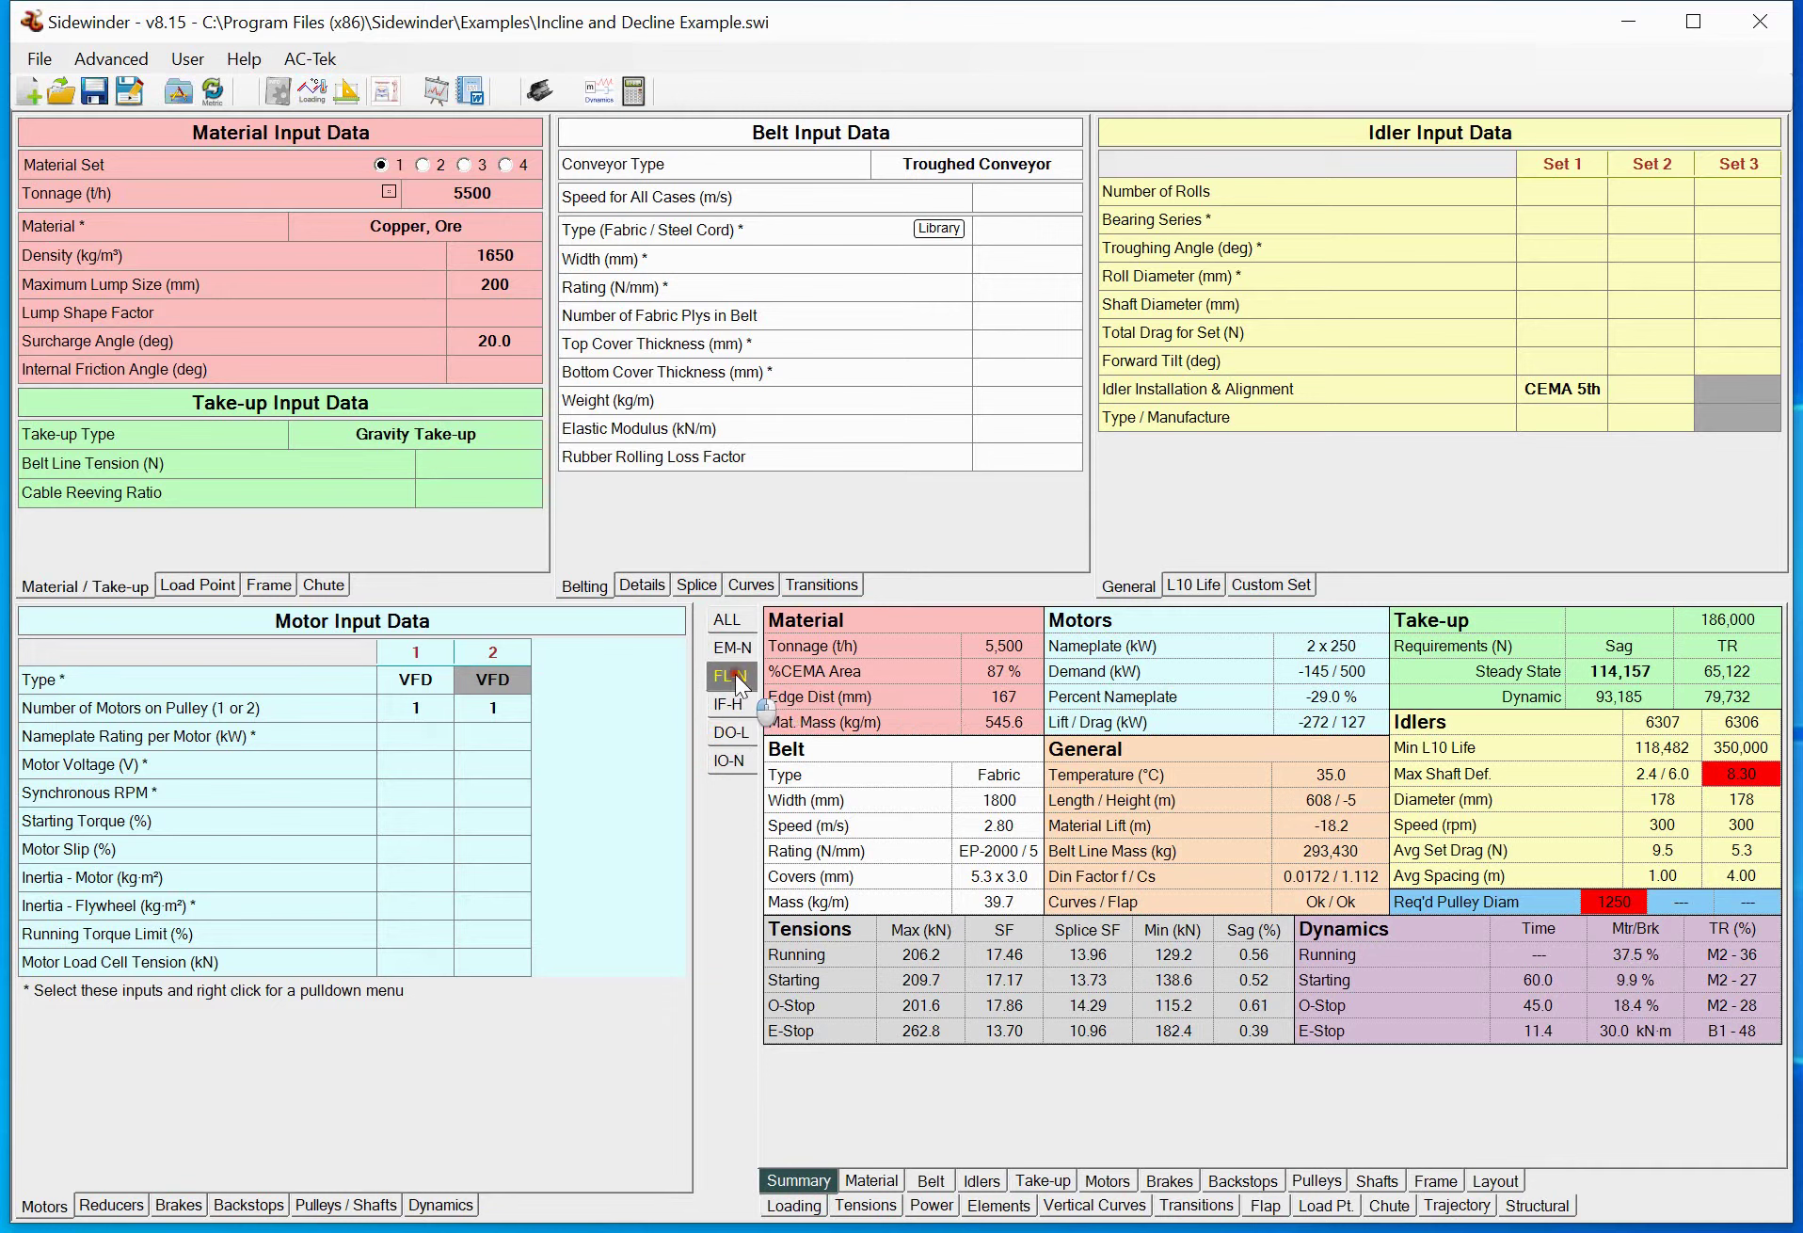
Select IO-N and step through the Structural tension grid to the Fully Loaded head pulley tension 360
{"action": "left_click", "coordinate": [729, 761]}
{"action": "left_click", "coordinate": [1562, 1206]}
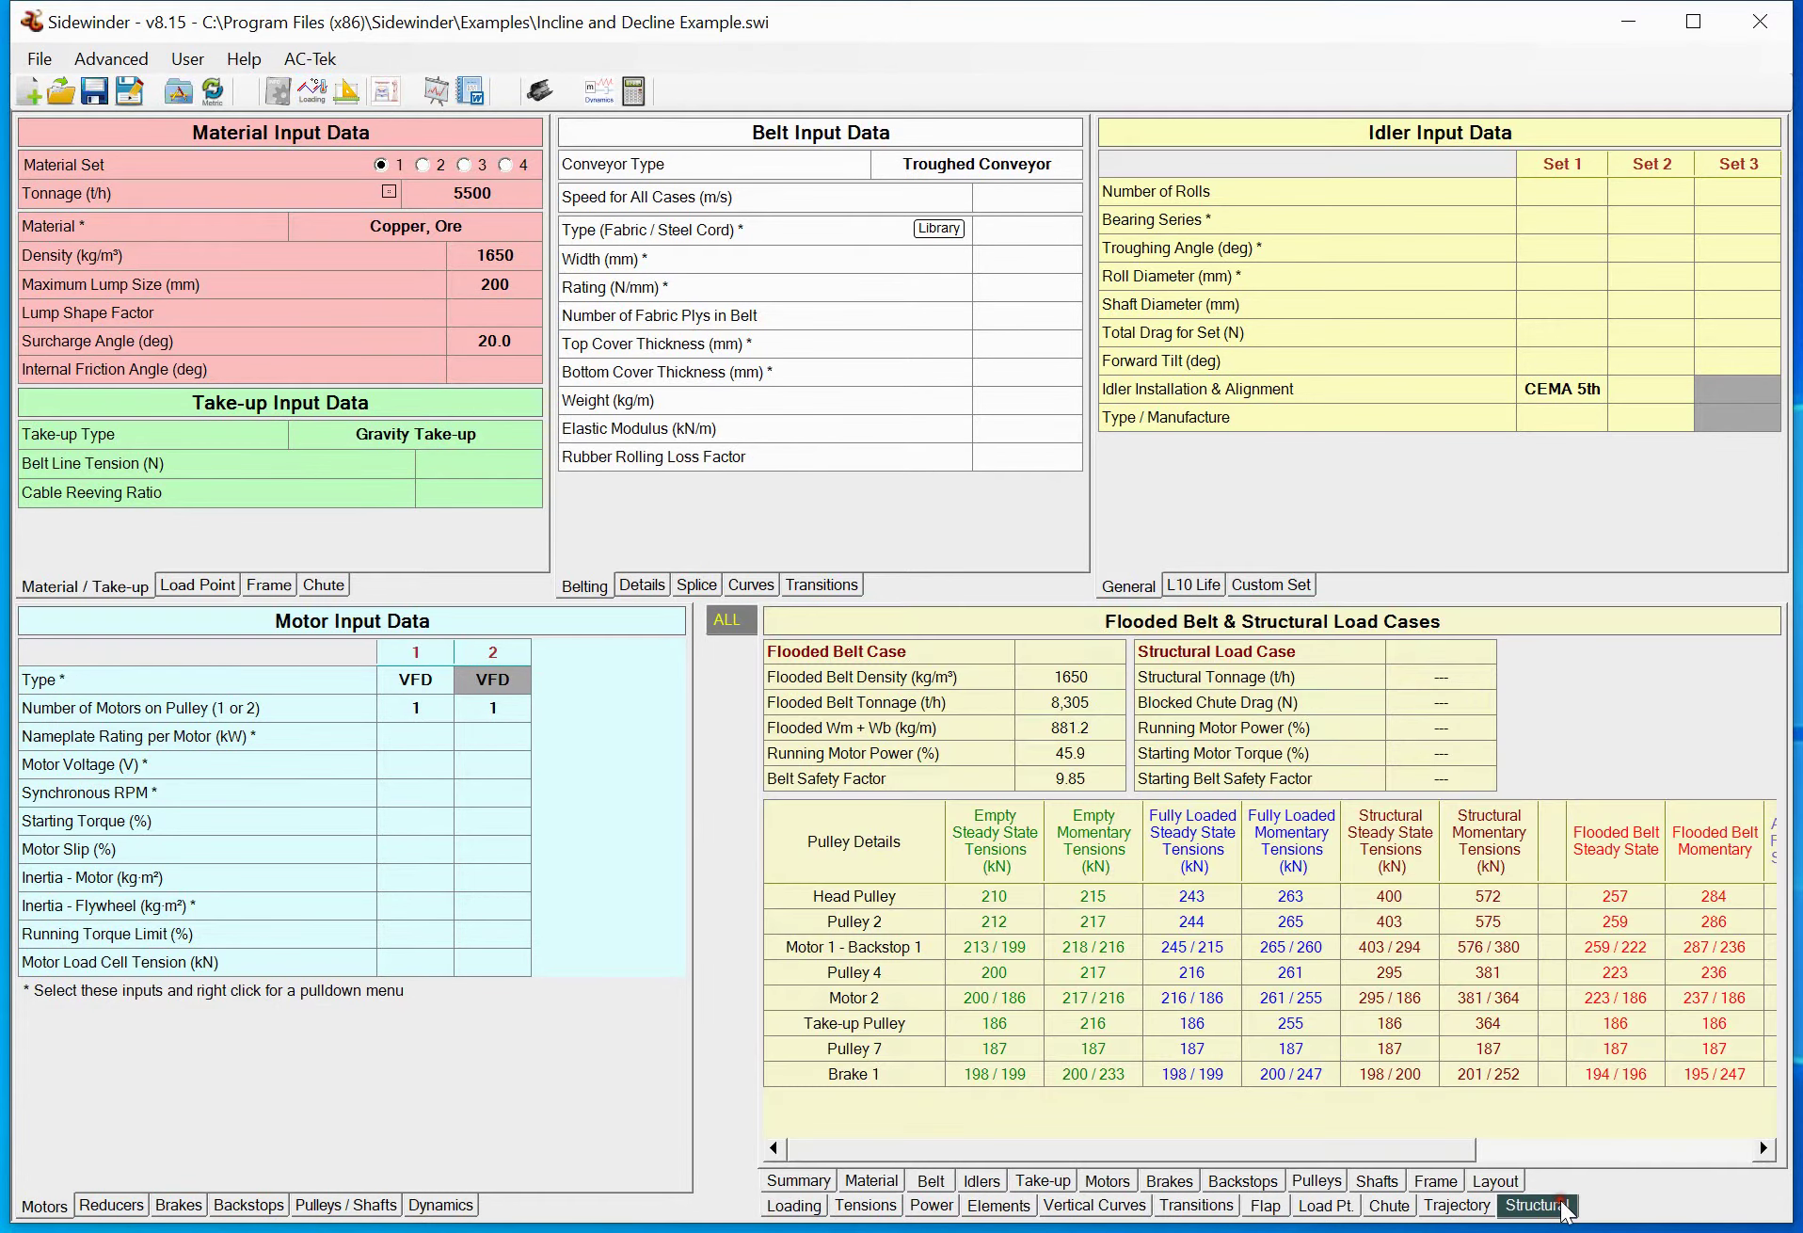
{"action": "key", "text": "Right"}
{"action": "key", "text": "Right"}
{"action": "key", "text": "Right"}
{"action": "key", "text": "Right"}
{"action": "key", "text": "Right"}
{"action": "key", "text": "Left"}
{"action": "key", "text": "Left"}
{"action": "key", "text": "Left"}
{"action": "key", "text": "Left"}
{"action": "key", "text": "Left"}
{"action": "key", "text": "Left"}
{"action": "key", "text": "Left"}
{"action": "key", "text": "Left"}
{"action": "key", "text": "Right"}
{"action": "key", "text": "Right"}
{"action": "key", "text": "Right"}
{"action": "key", "text": "Right"}
{"action": "key", "text": "Right"}
{"action": "key", "text": "Right"}
{"action": "key", "text": "Right"}
{"action": "key", "text": "Right"}
{"action": "key", "text": "Right"}
{"action": "key", "text": "Right"}
{"action": "key", "text": "Right"}
{"action": "key", "text": "Right"}
{"action": "key", "text": "Left"}
{"action": "key", "text": "Left"}
{"action": "key", "text": "Left"}
{"action": "key", "text": "Left"}
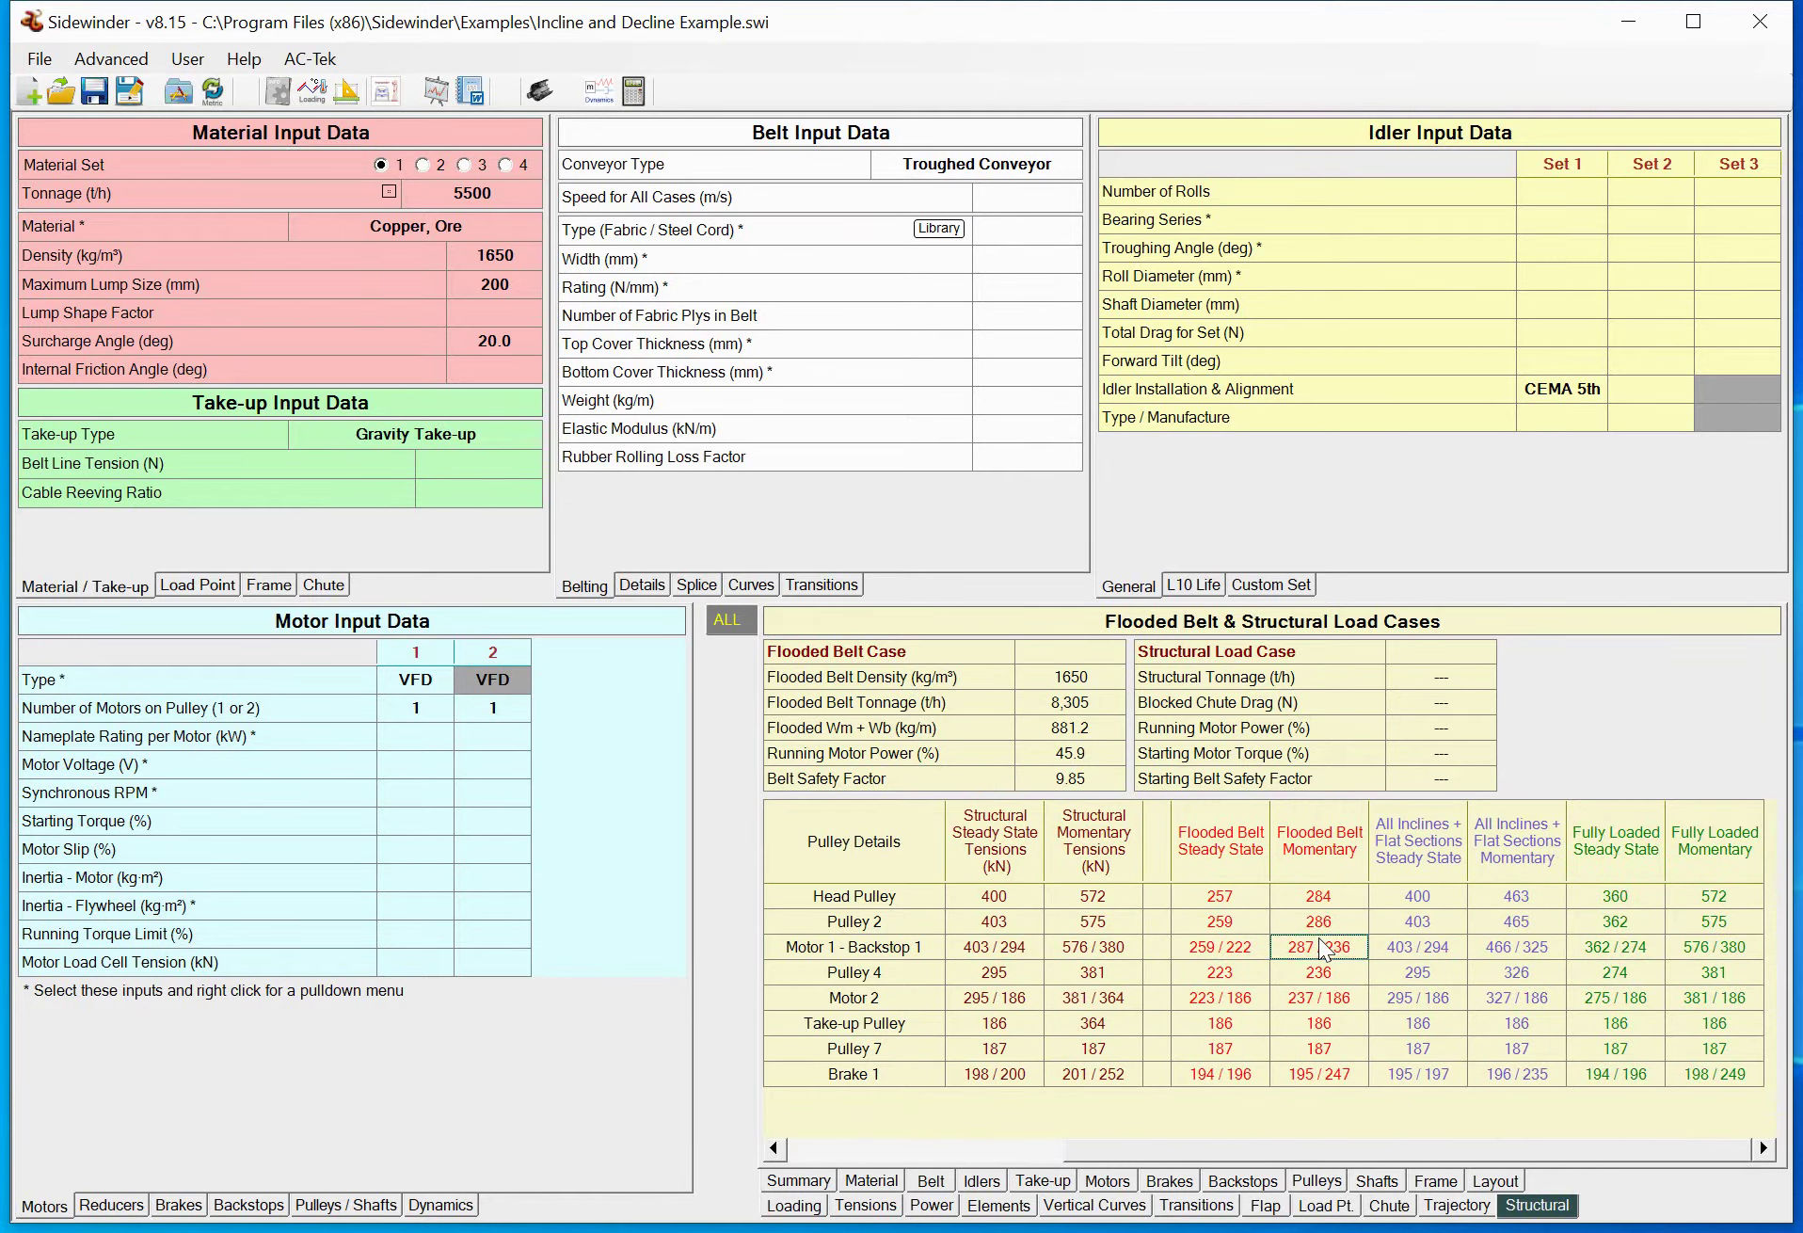
{"action": "key", "text": "Right"}
{"action": "key", "text": "Up"}
{"action": "key", "text": "Left"}
{"action": "key", "text": "Left"}
{"action": "key", "text": "Up"}
{"action": "key", "text": "Right"}
{"action": "key", "text": "Right"}
{"action": "key", "text": "Right"}
{"action": "key", "text": "Right"}
Inspect the flooded belt density and blocked chute drag entries, then return to the load-case table
{"action": "left_click", "coordinate": [856, 675]}
{"action": "left_click", "coordinate": [1236, 701]}
{"action": "left_click", "coordinate": [1201, 656]}
{"action": "left_click", "coordinate": [312, 92]}
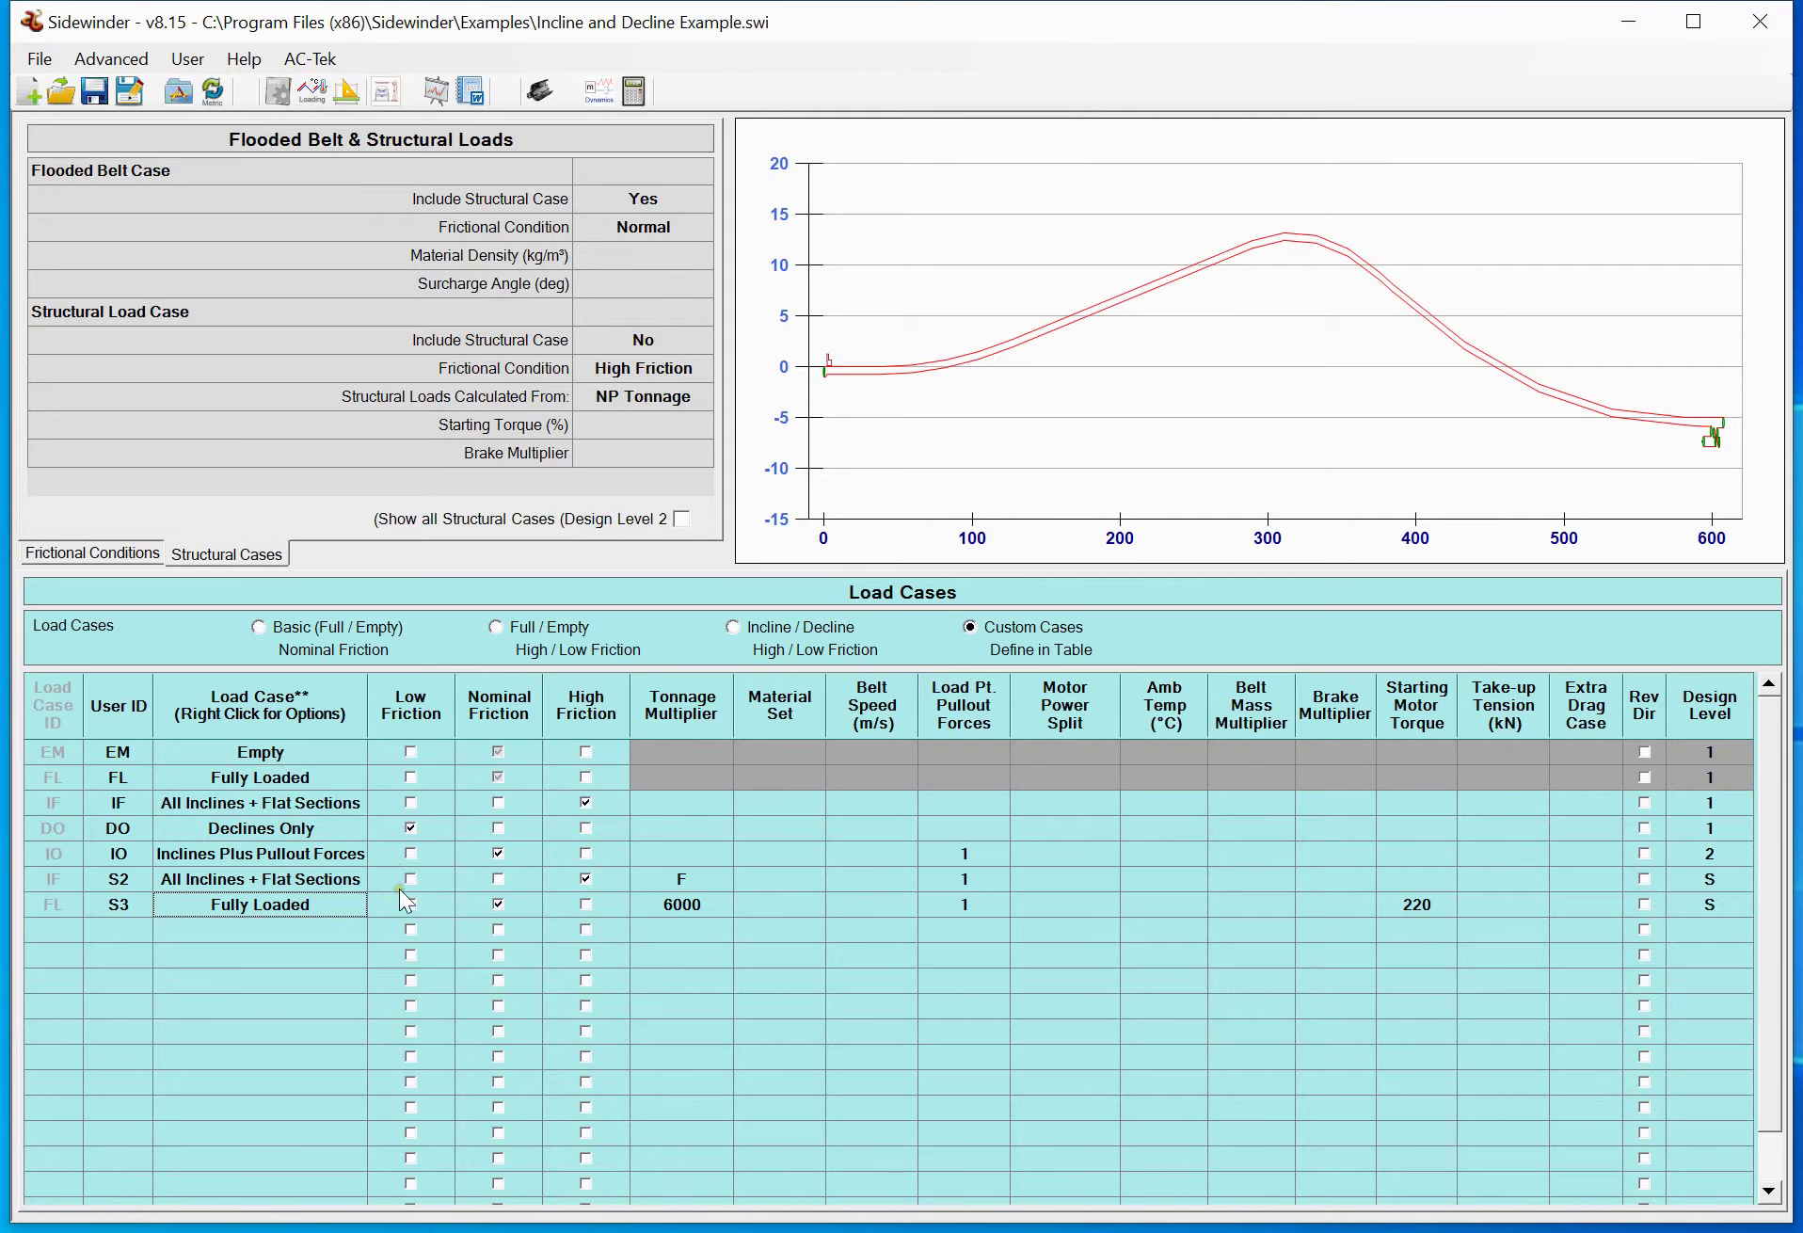
Add Inclines Flooded - 220% MT from Structural Cases as S7 below S3 and solve
{"action": "left_click", "coordinate": [235, 933]}
{"action": "right_click", "coordinate": [235, 934]}
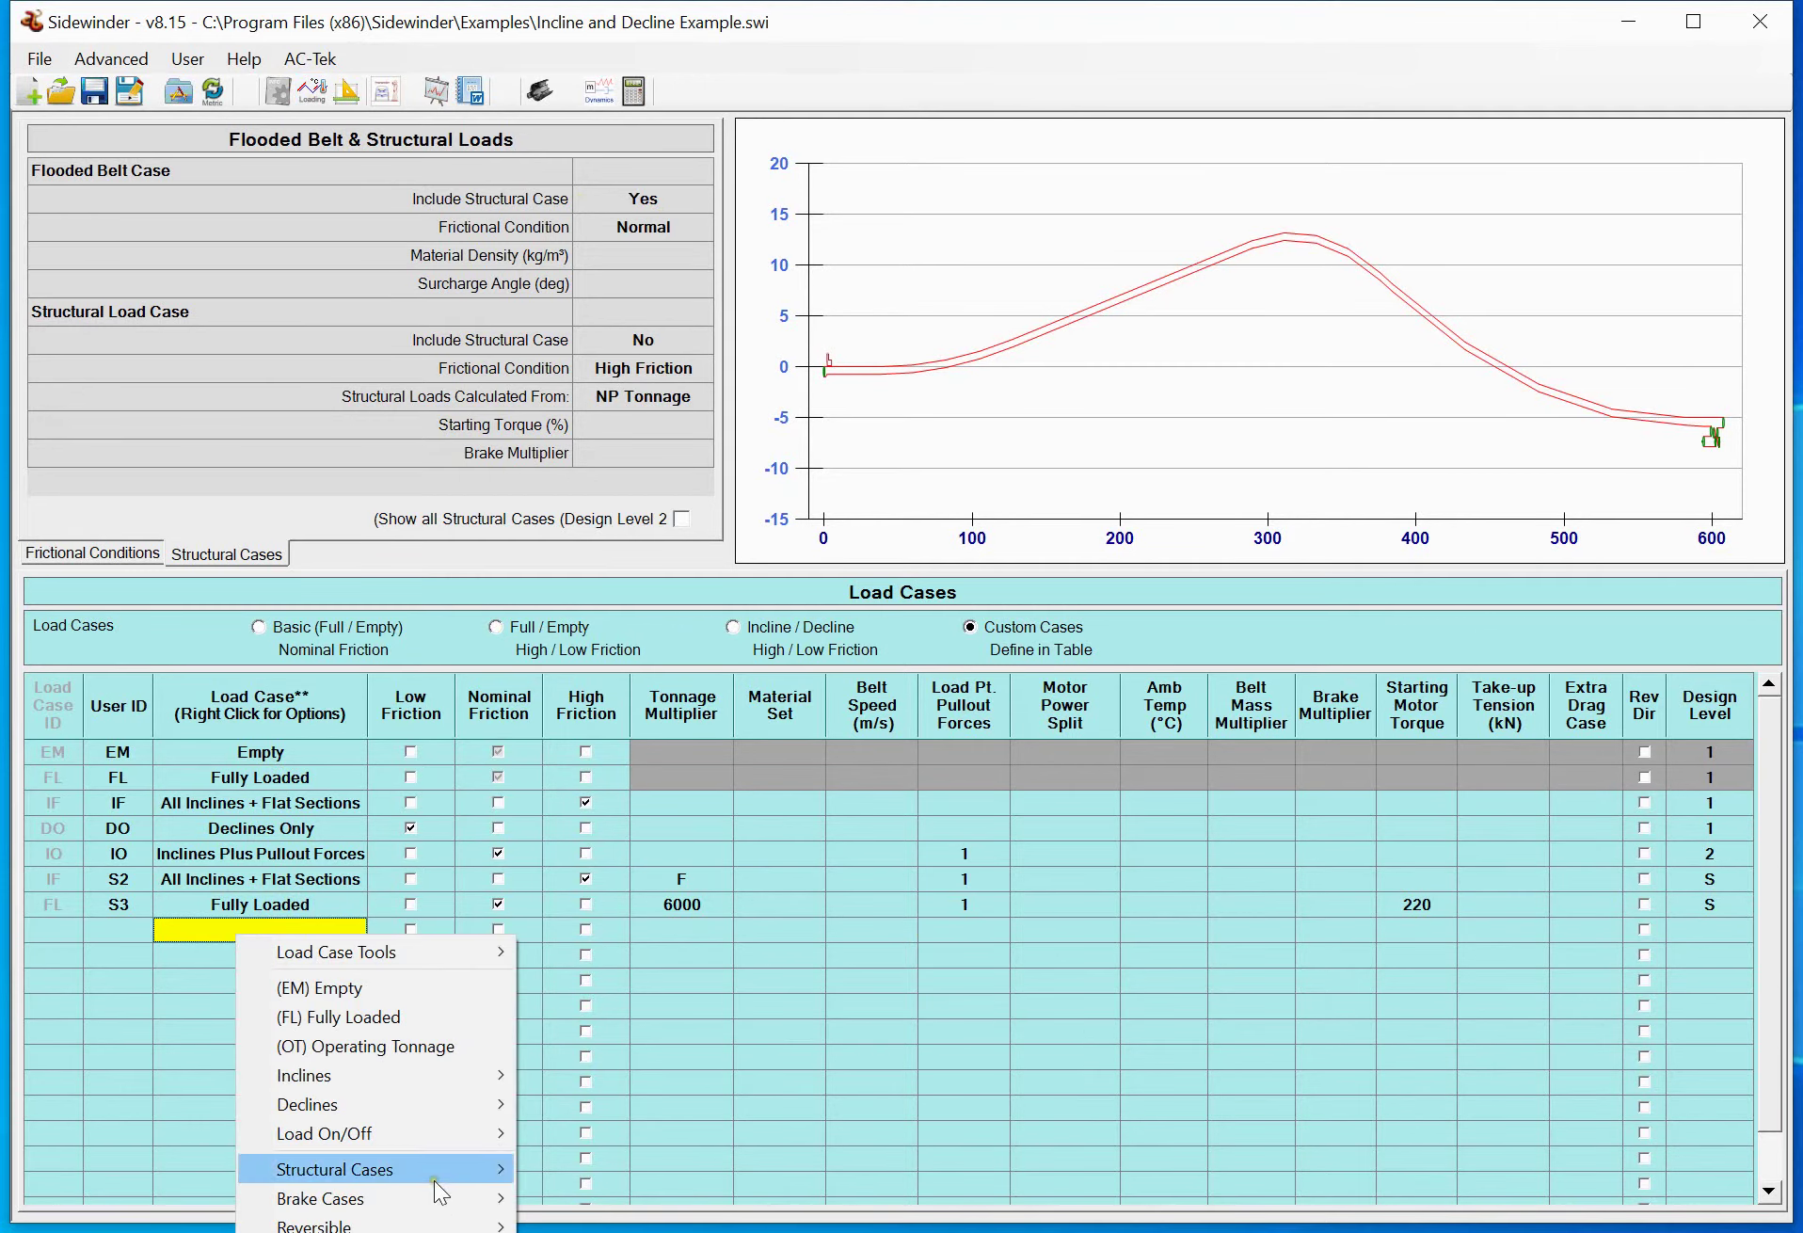
{"action": "mouse_move", "coordinate": [434, 1180]}
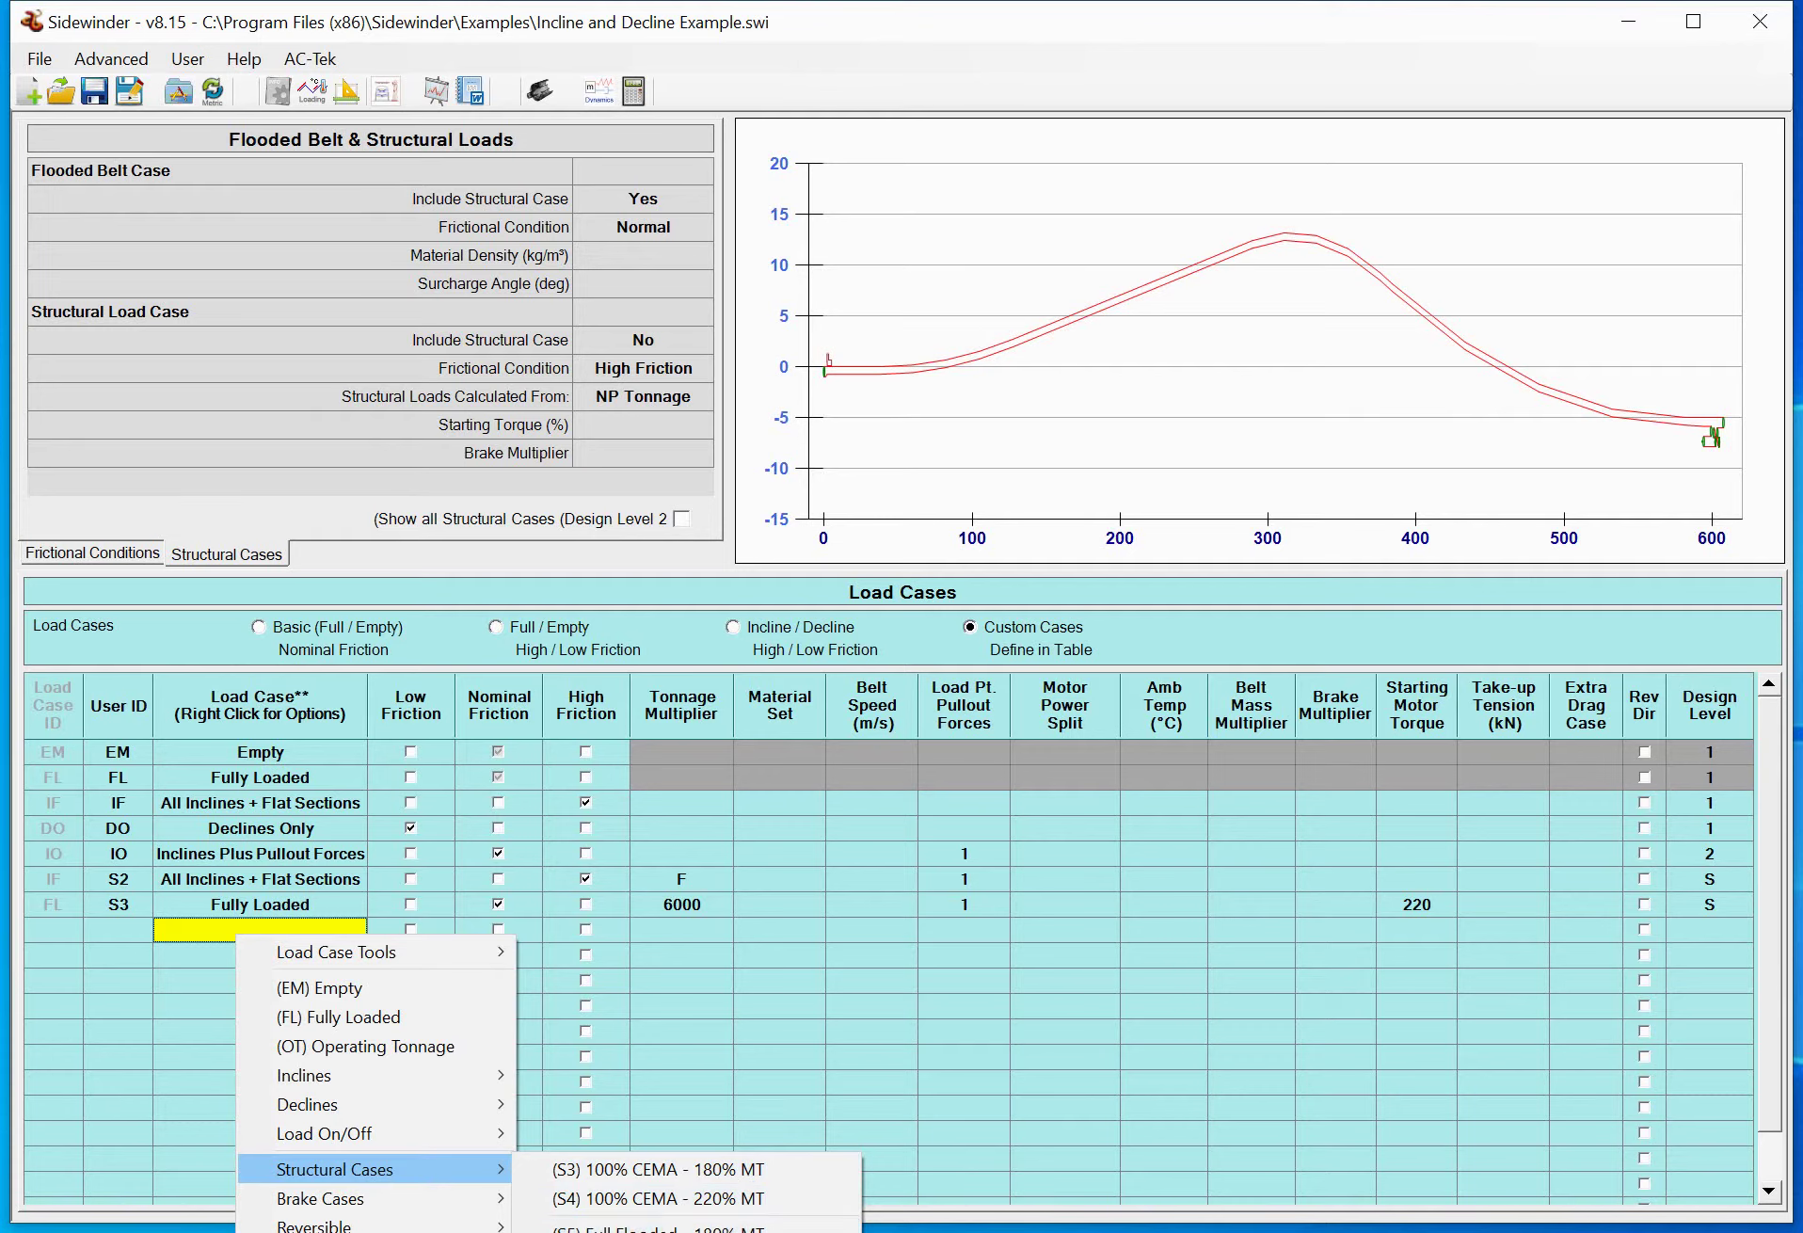
{"action": "left_click", "coordinate": [659, 1230]}
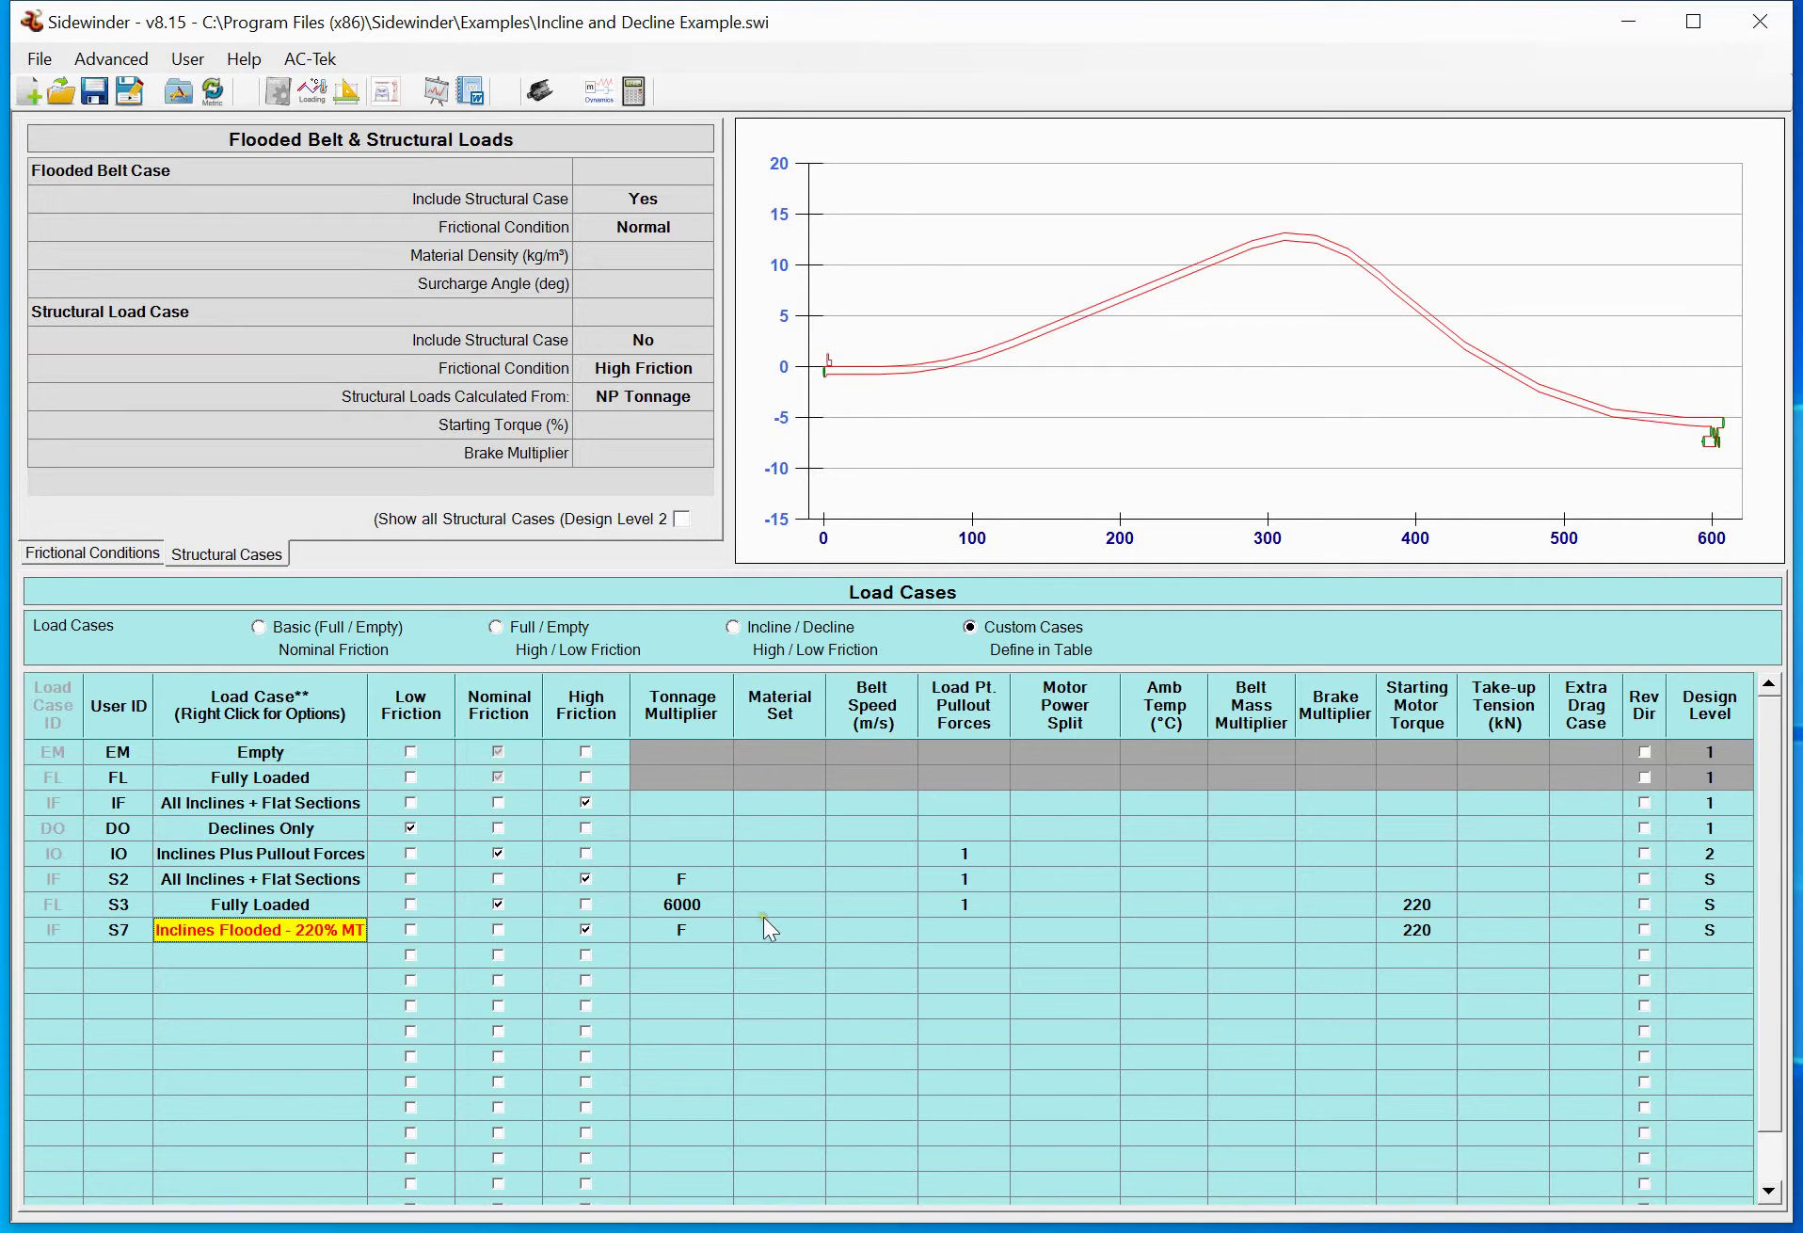
{"action": "right_click", "coordinate": [261, 919]}
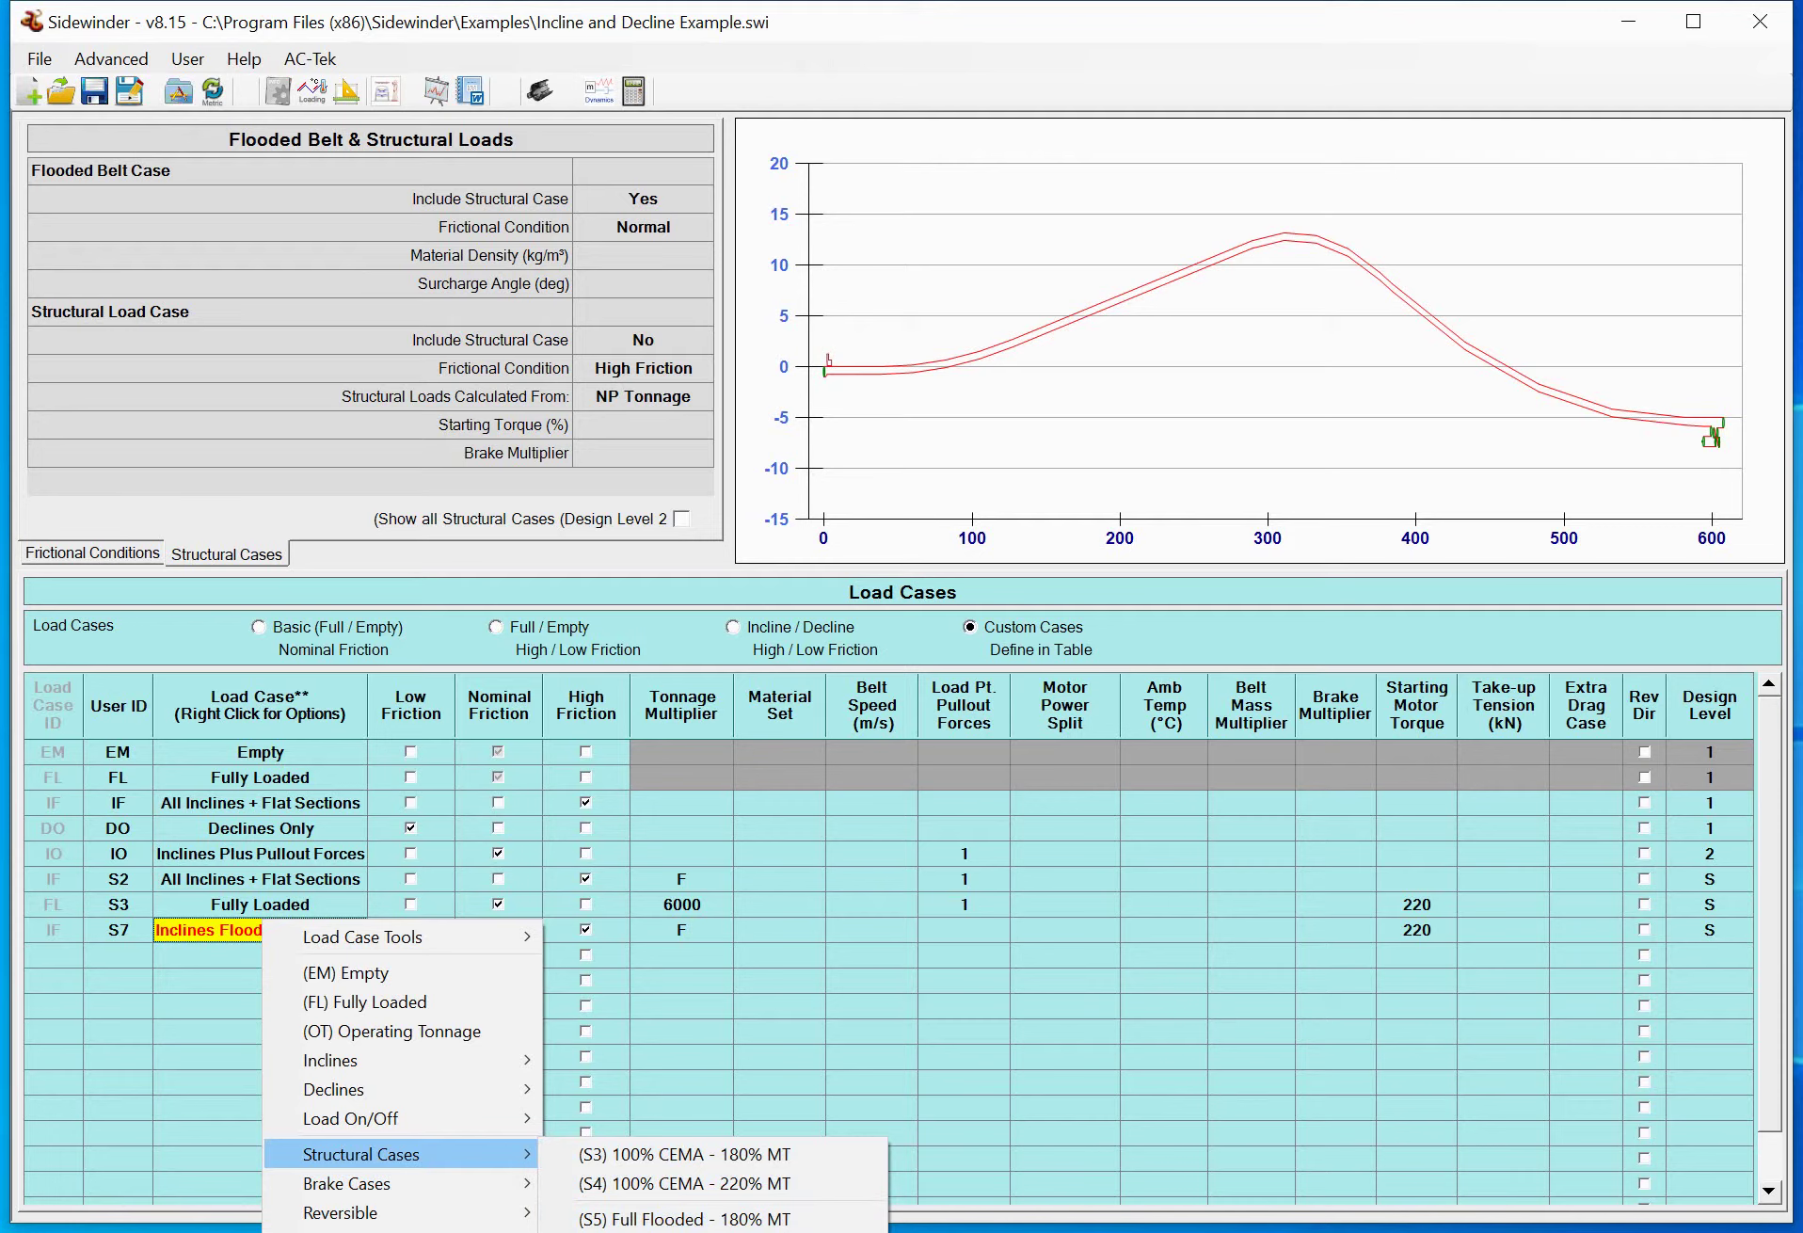
{"action": "left_click", "coordinate": [855, 927]}
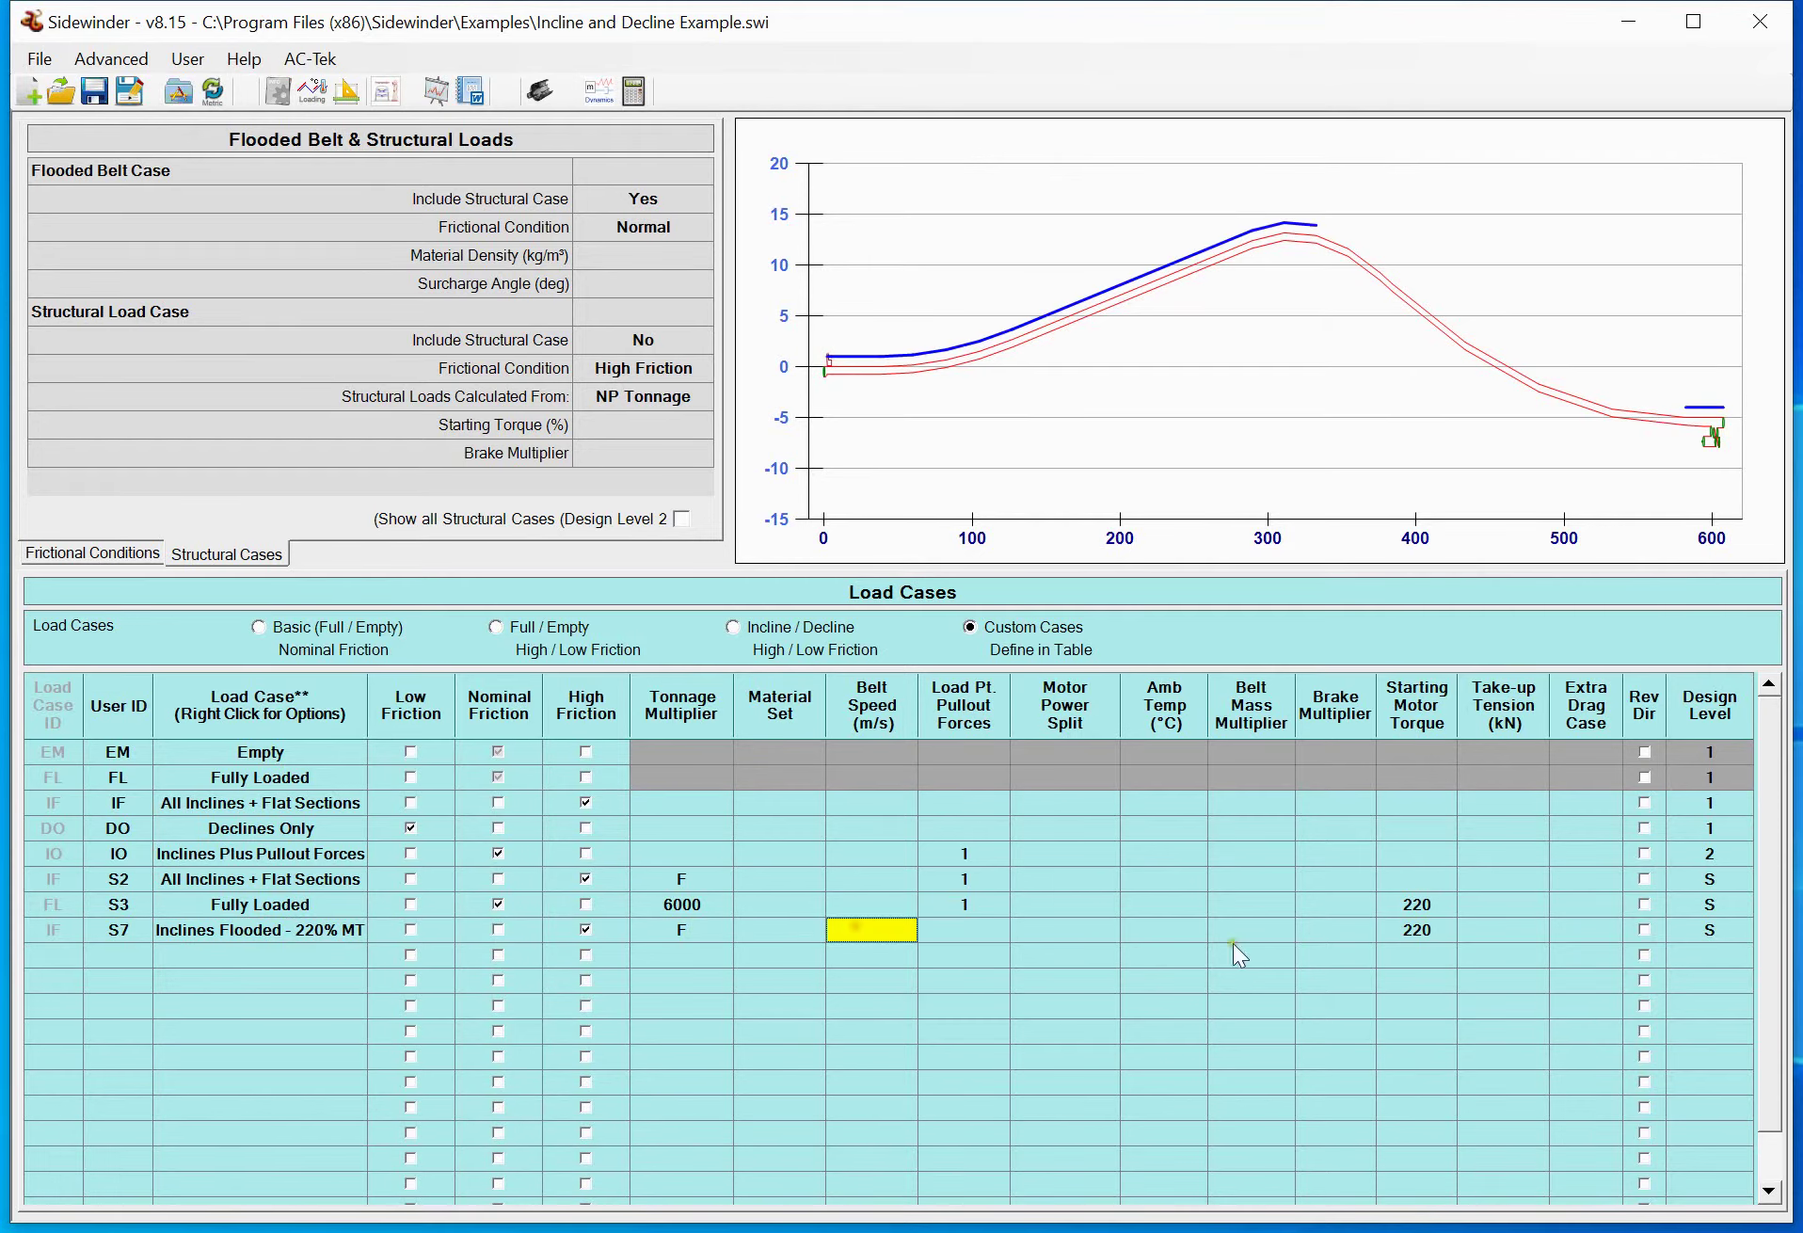
{"action": "mouse_move", "coordinate": [1692, 876]}
{"action": "left_mouse_down"}
{"action": "mouse_move", "coordinate": [1698, 953]}
{"action": "mouse_move", "coordinate": [1698, 885]}
{"action": "left_mouse_up"}
{"action": "left_click", "coordinate": [637, 90]}
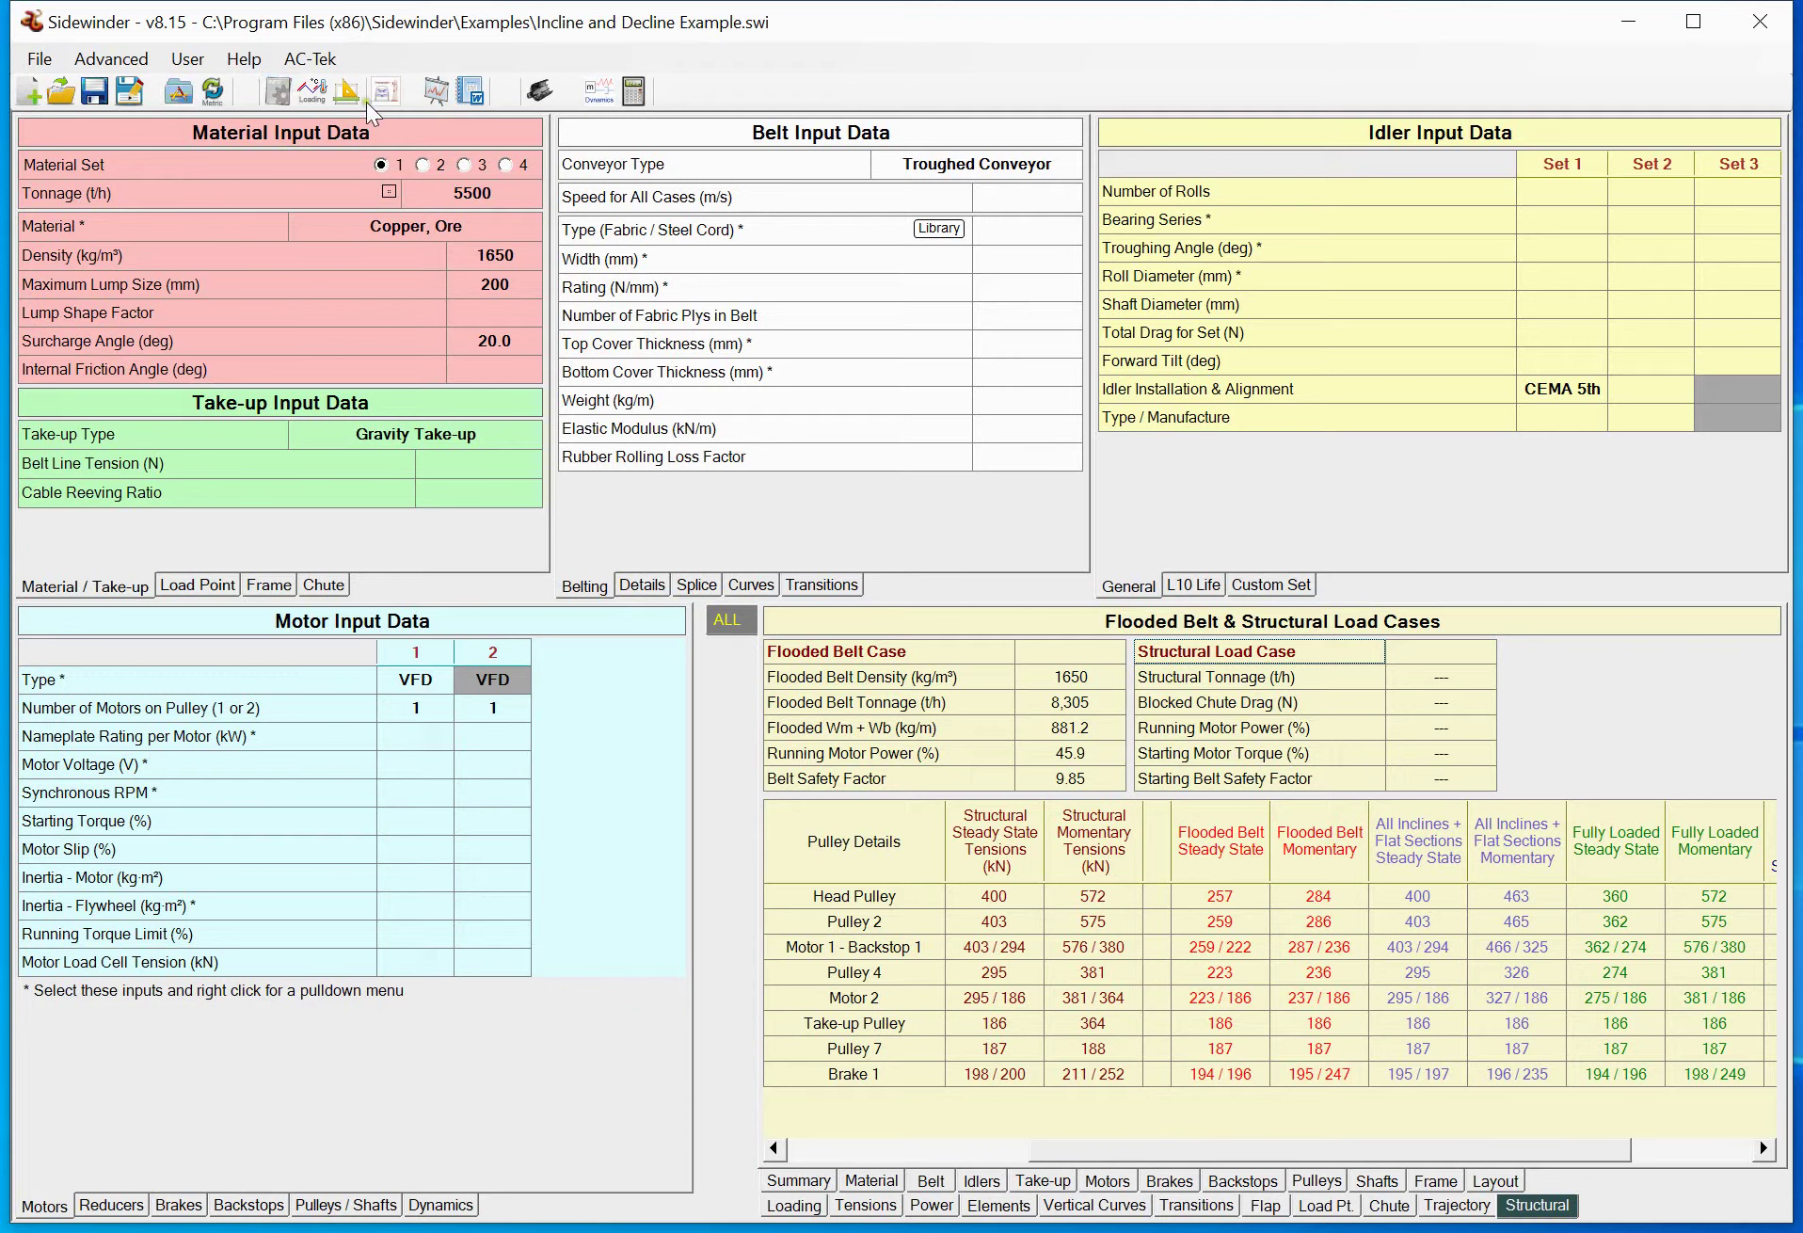
Turn Show all Structural Cases back on and view the Summary results
{"action": "left_click", "coordinate": [290, 94]}
{"action": "left_click", "coordinate": [683, 518]}
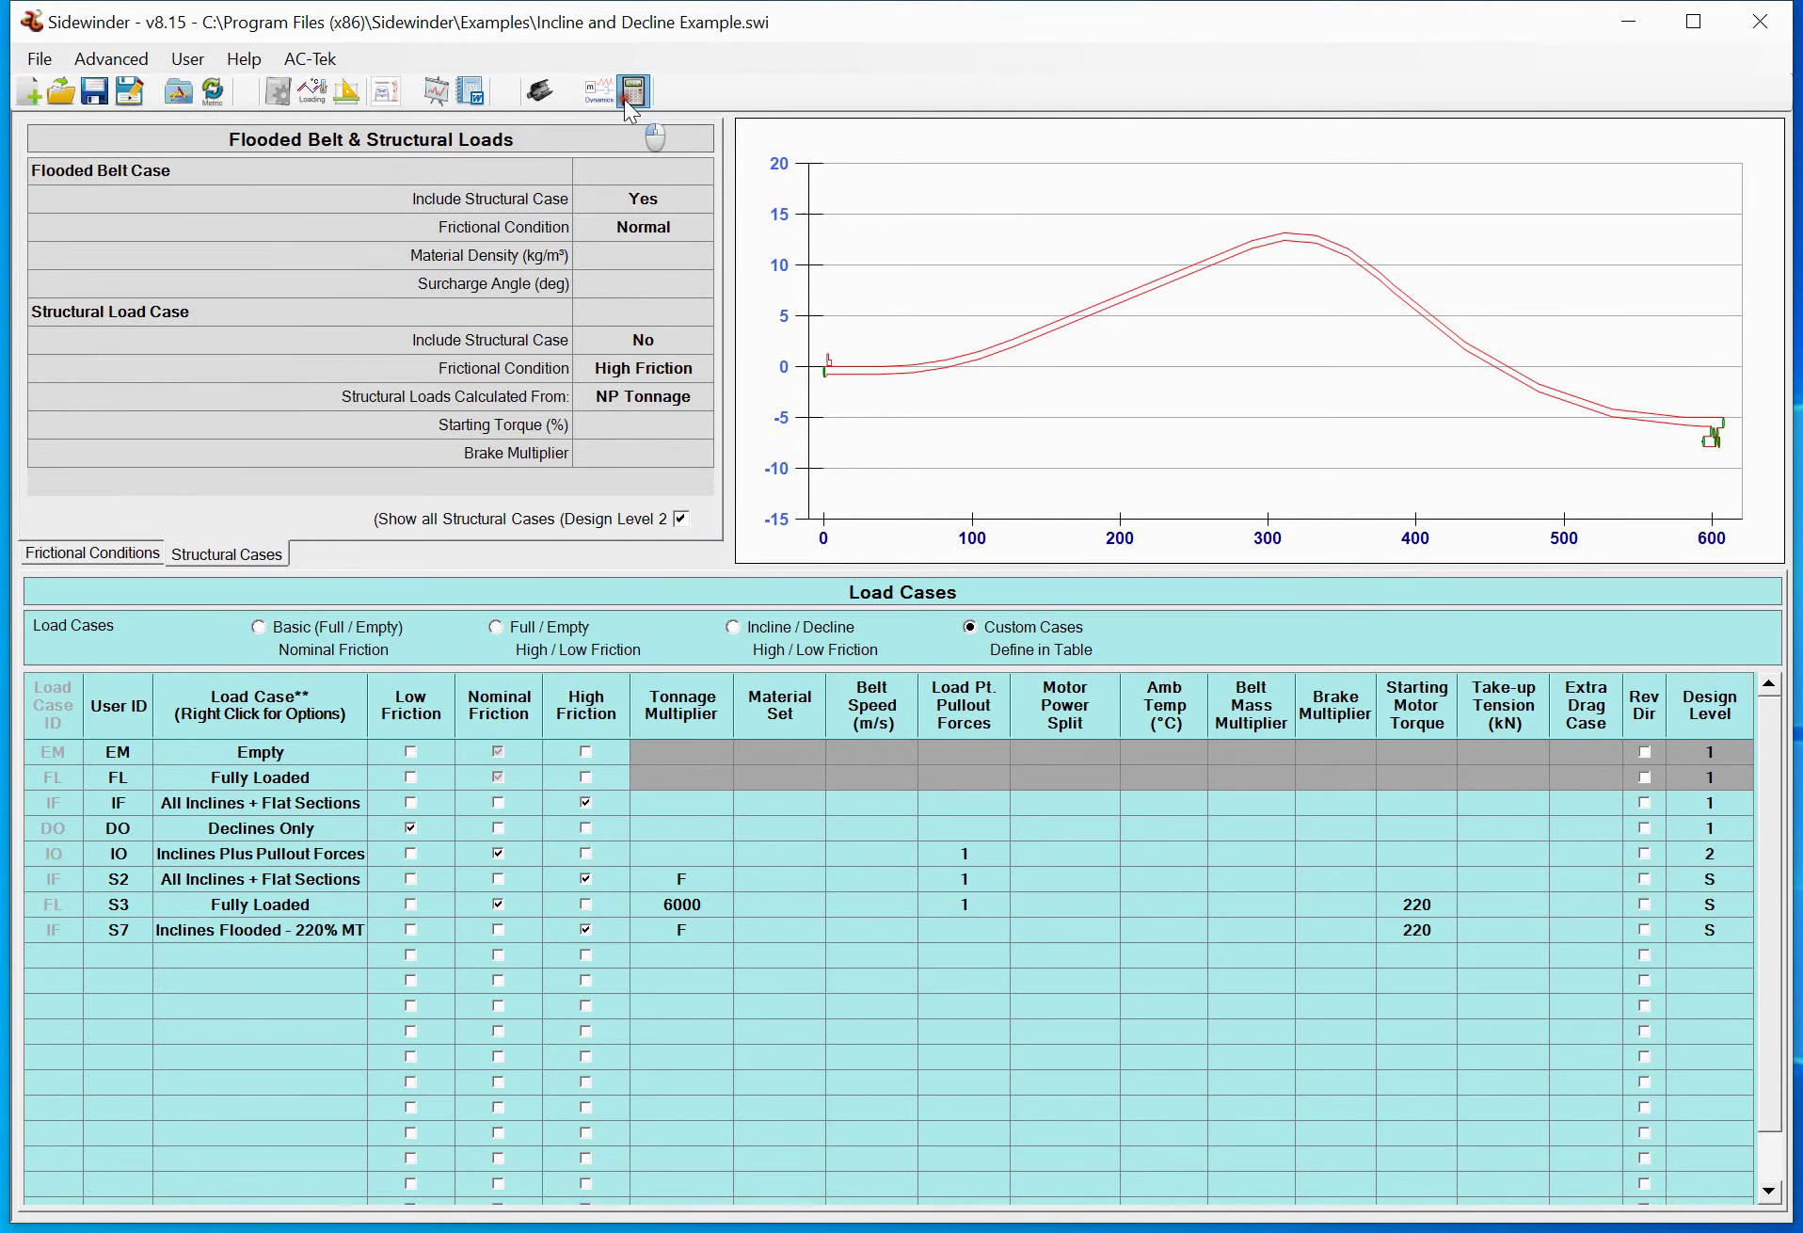
{"action": "left_click", "coordinate": [601, 97]}
{"action": "left_click", "coordinate": [799, 1182]}
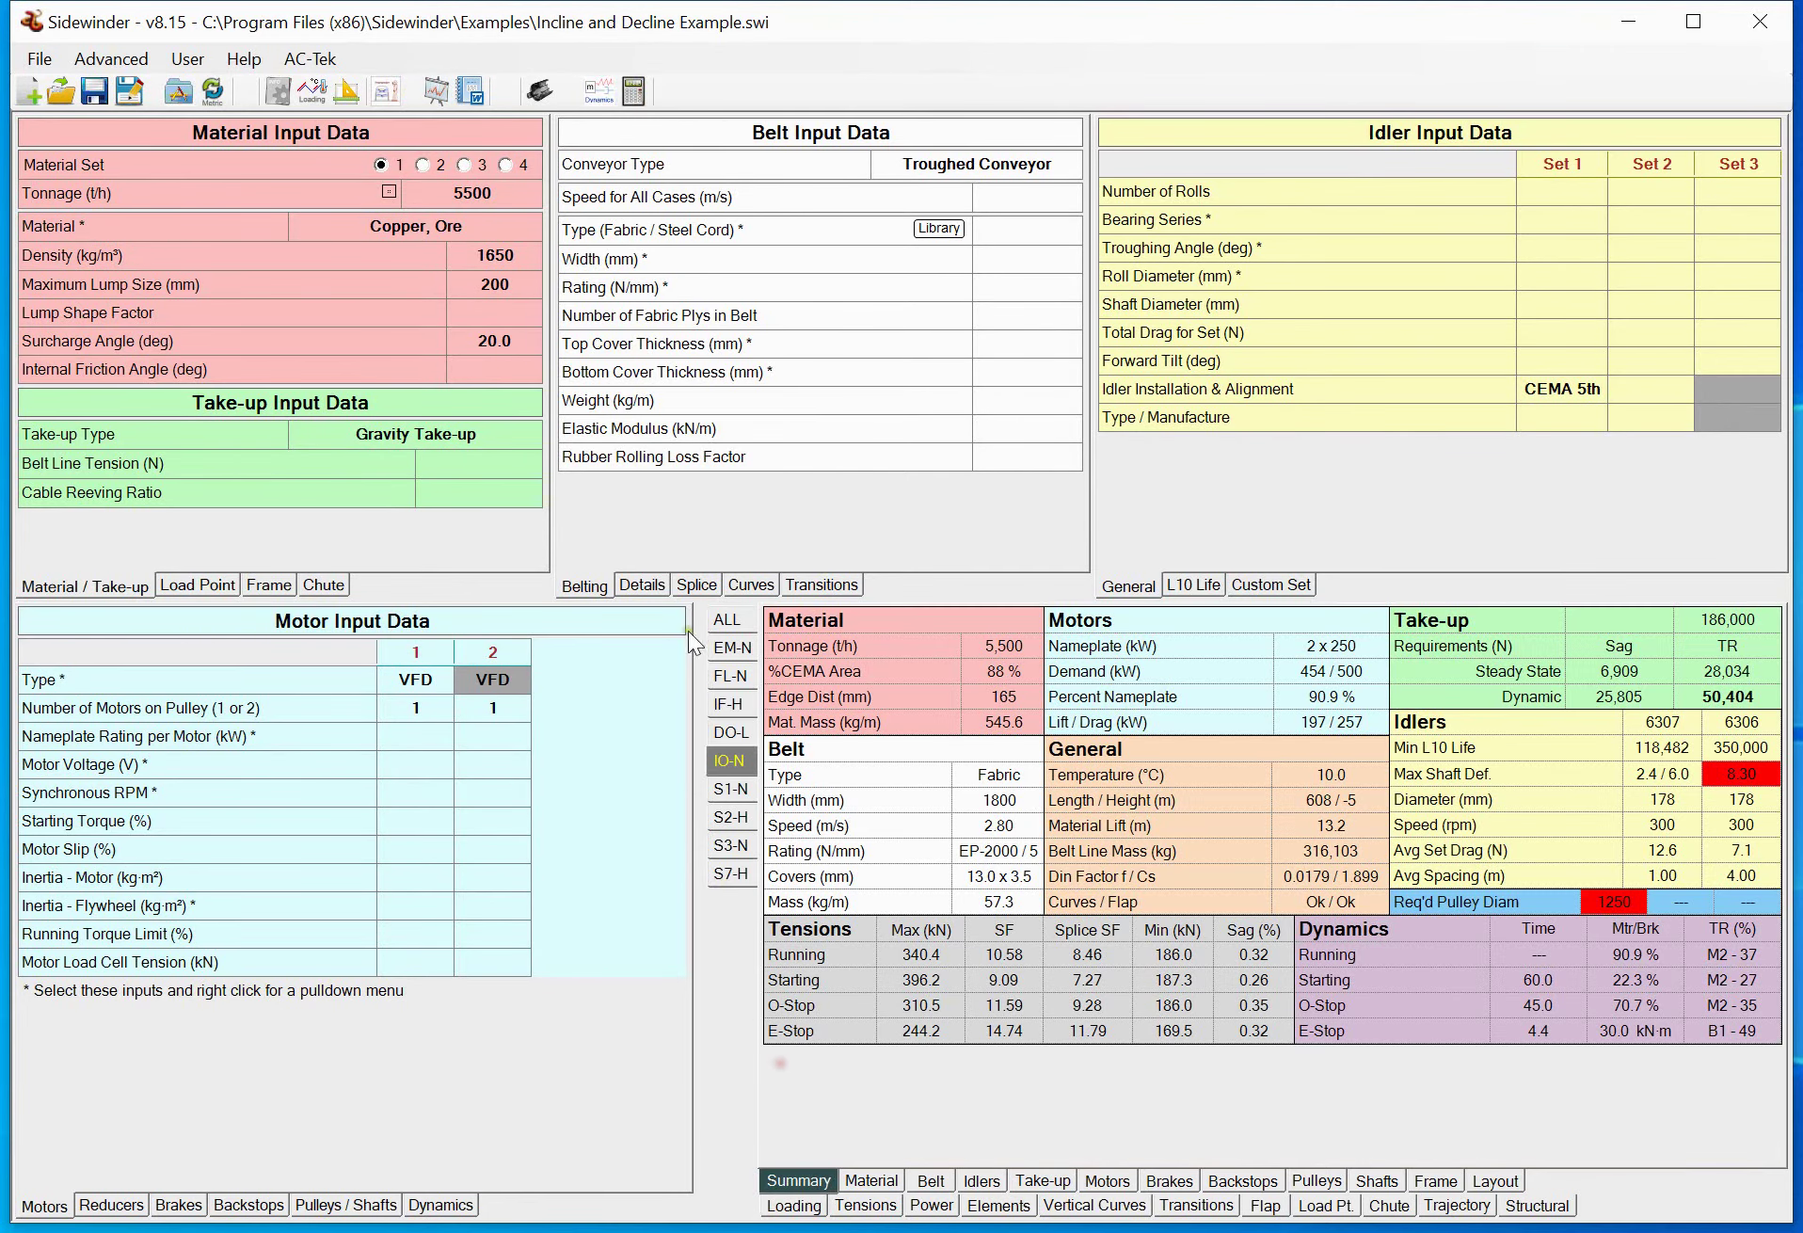
Step the summary through S3-N, its structural tensions, then IO-N, EM-N and DO-L
{"action": "left_click", "coordinate": [731, 791]}
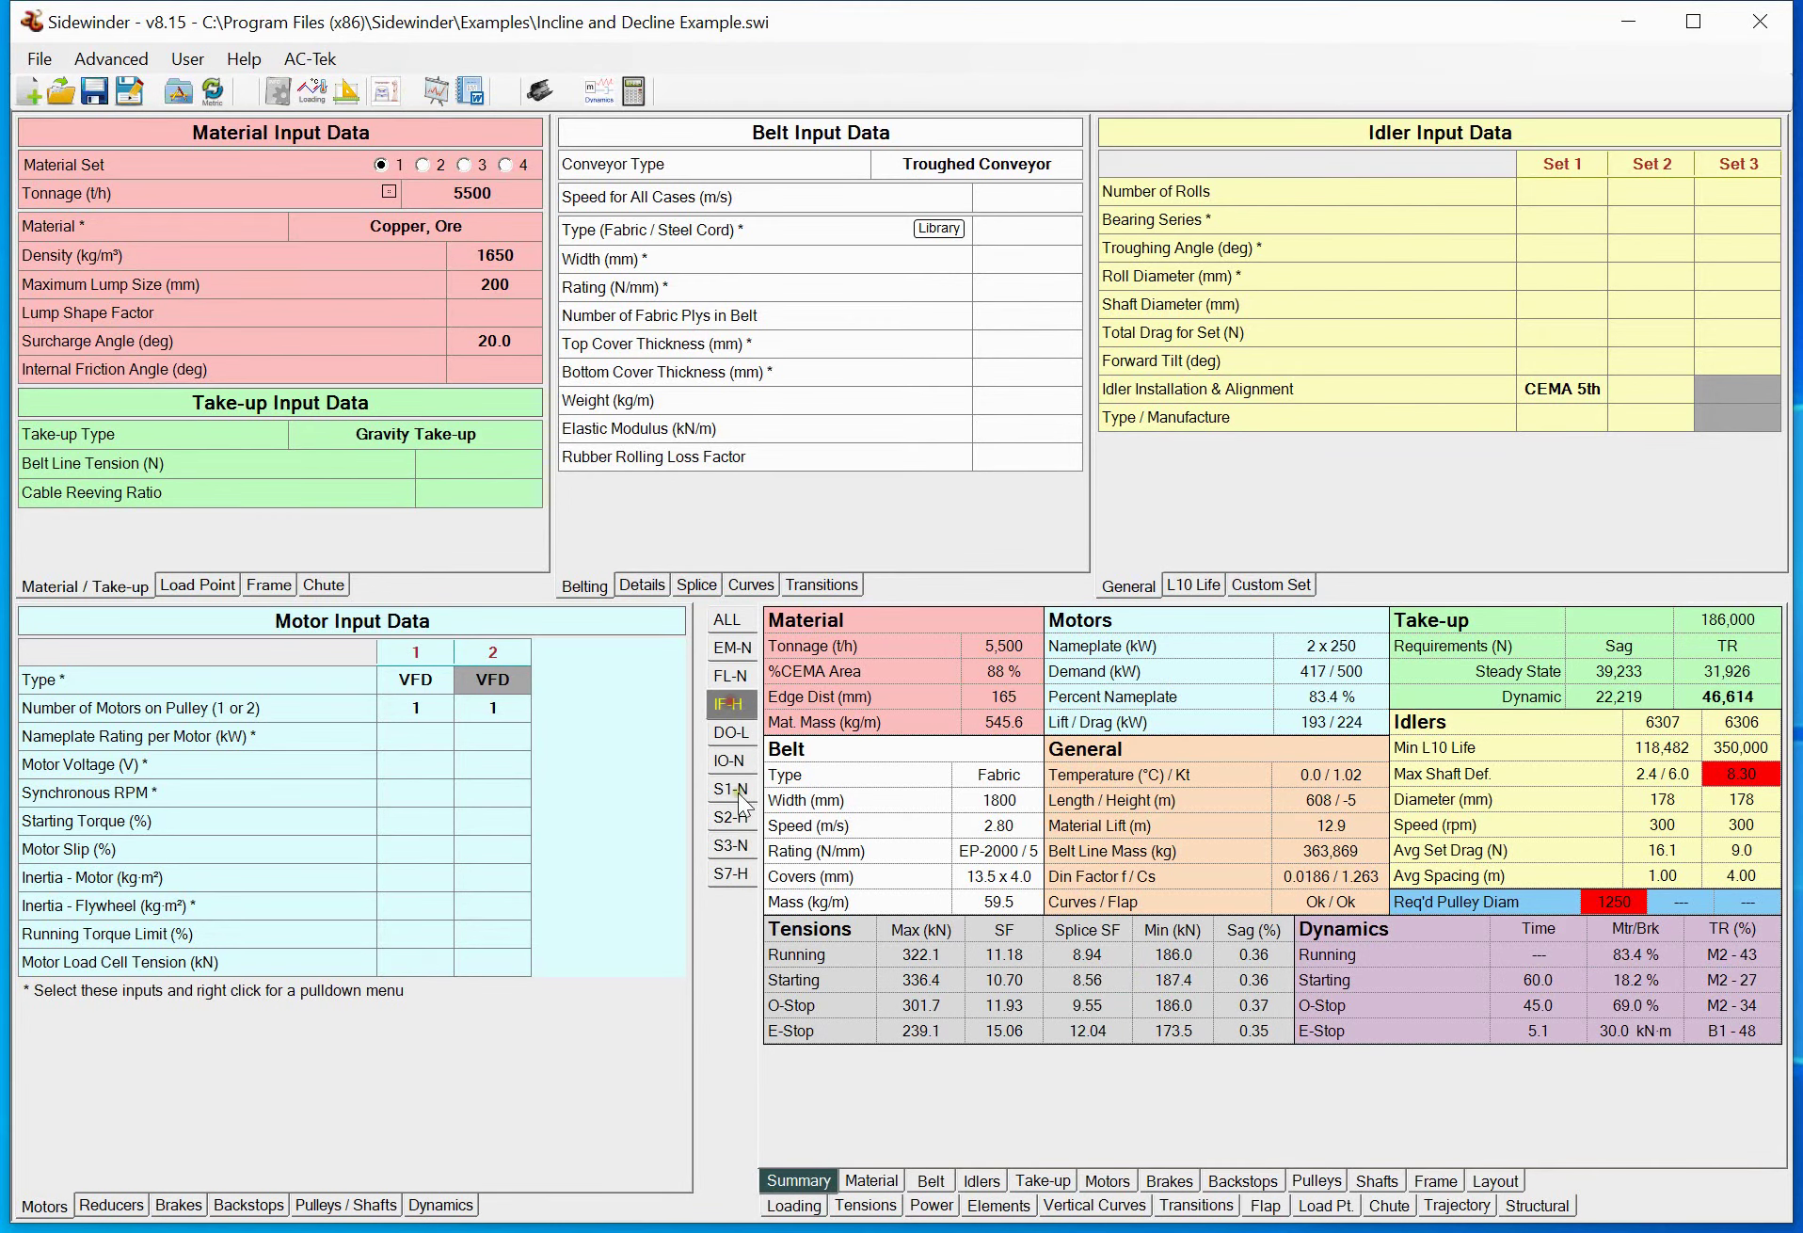
{"action": "left_click", "coordinate": [733, 817]}
{"action": "left_click", "coordinate": [737, 845]}
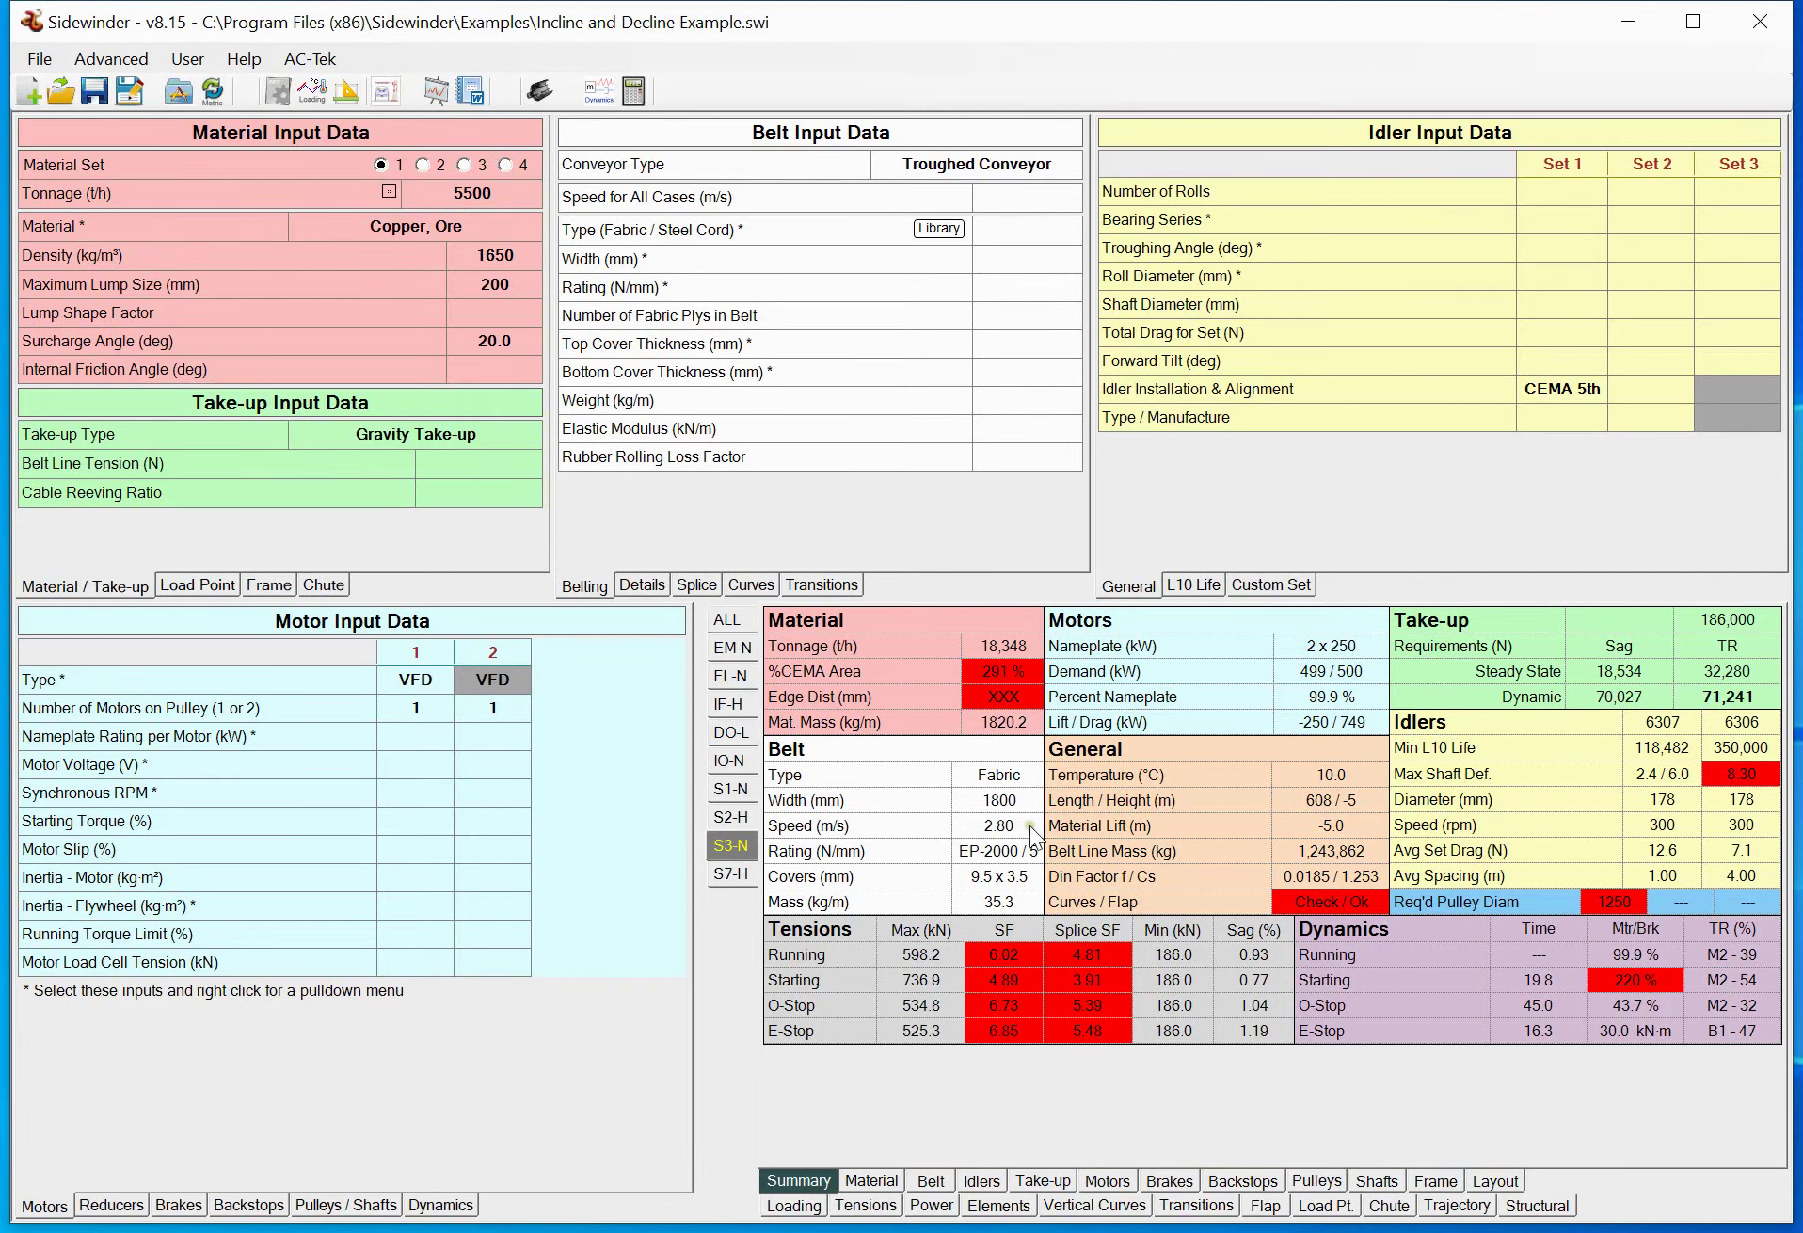
{"action": "left_click", "coordinate": [1534, 1206]}
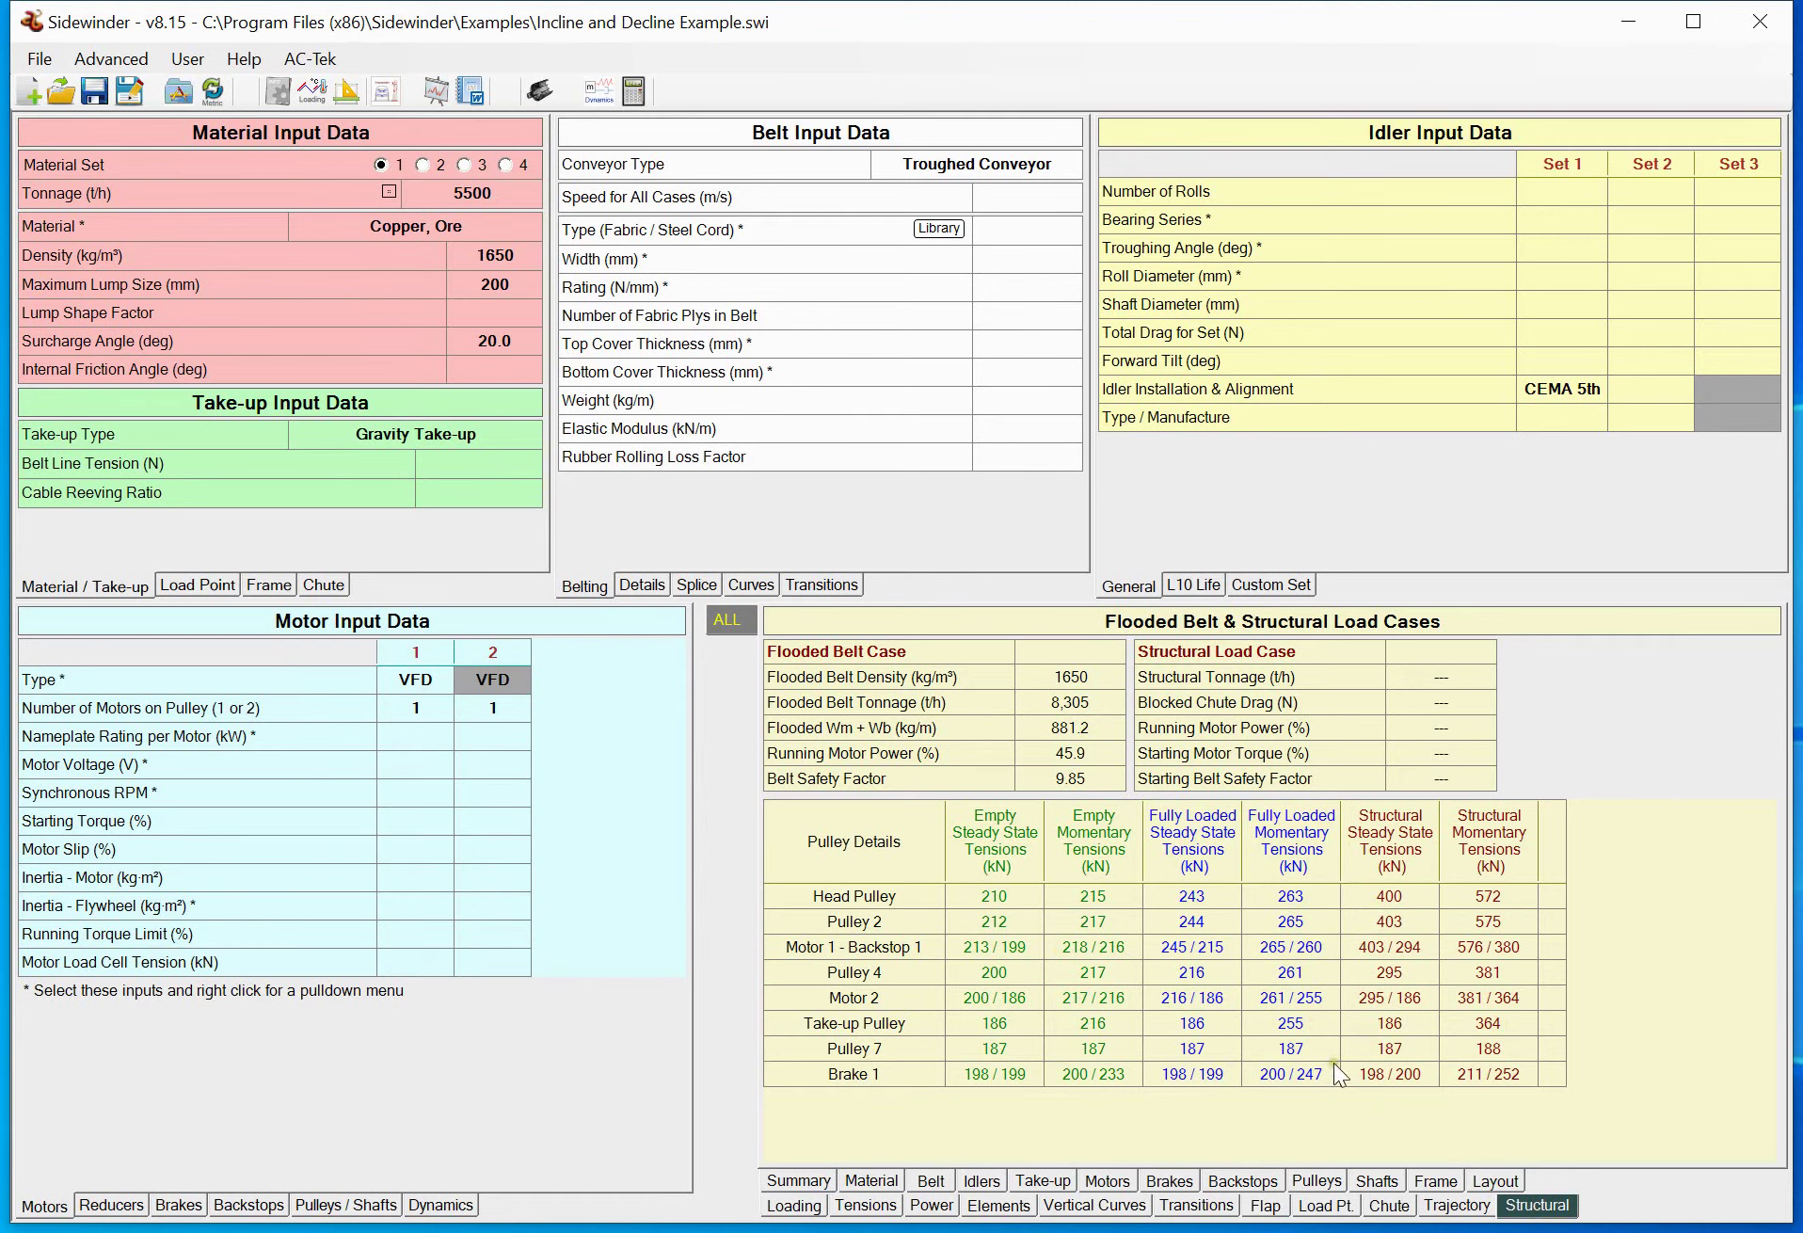
{"action": "left_click", "coordinate": [799, 1181]}
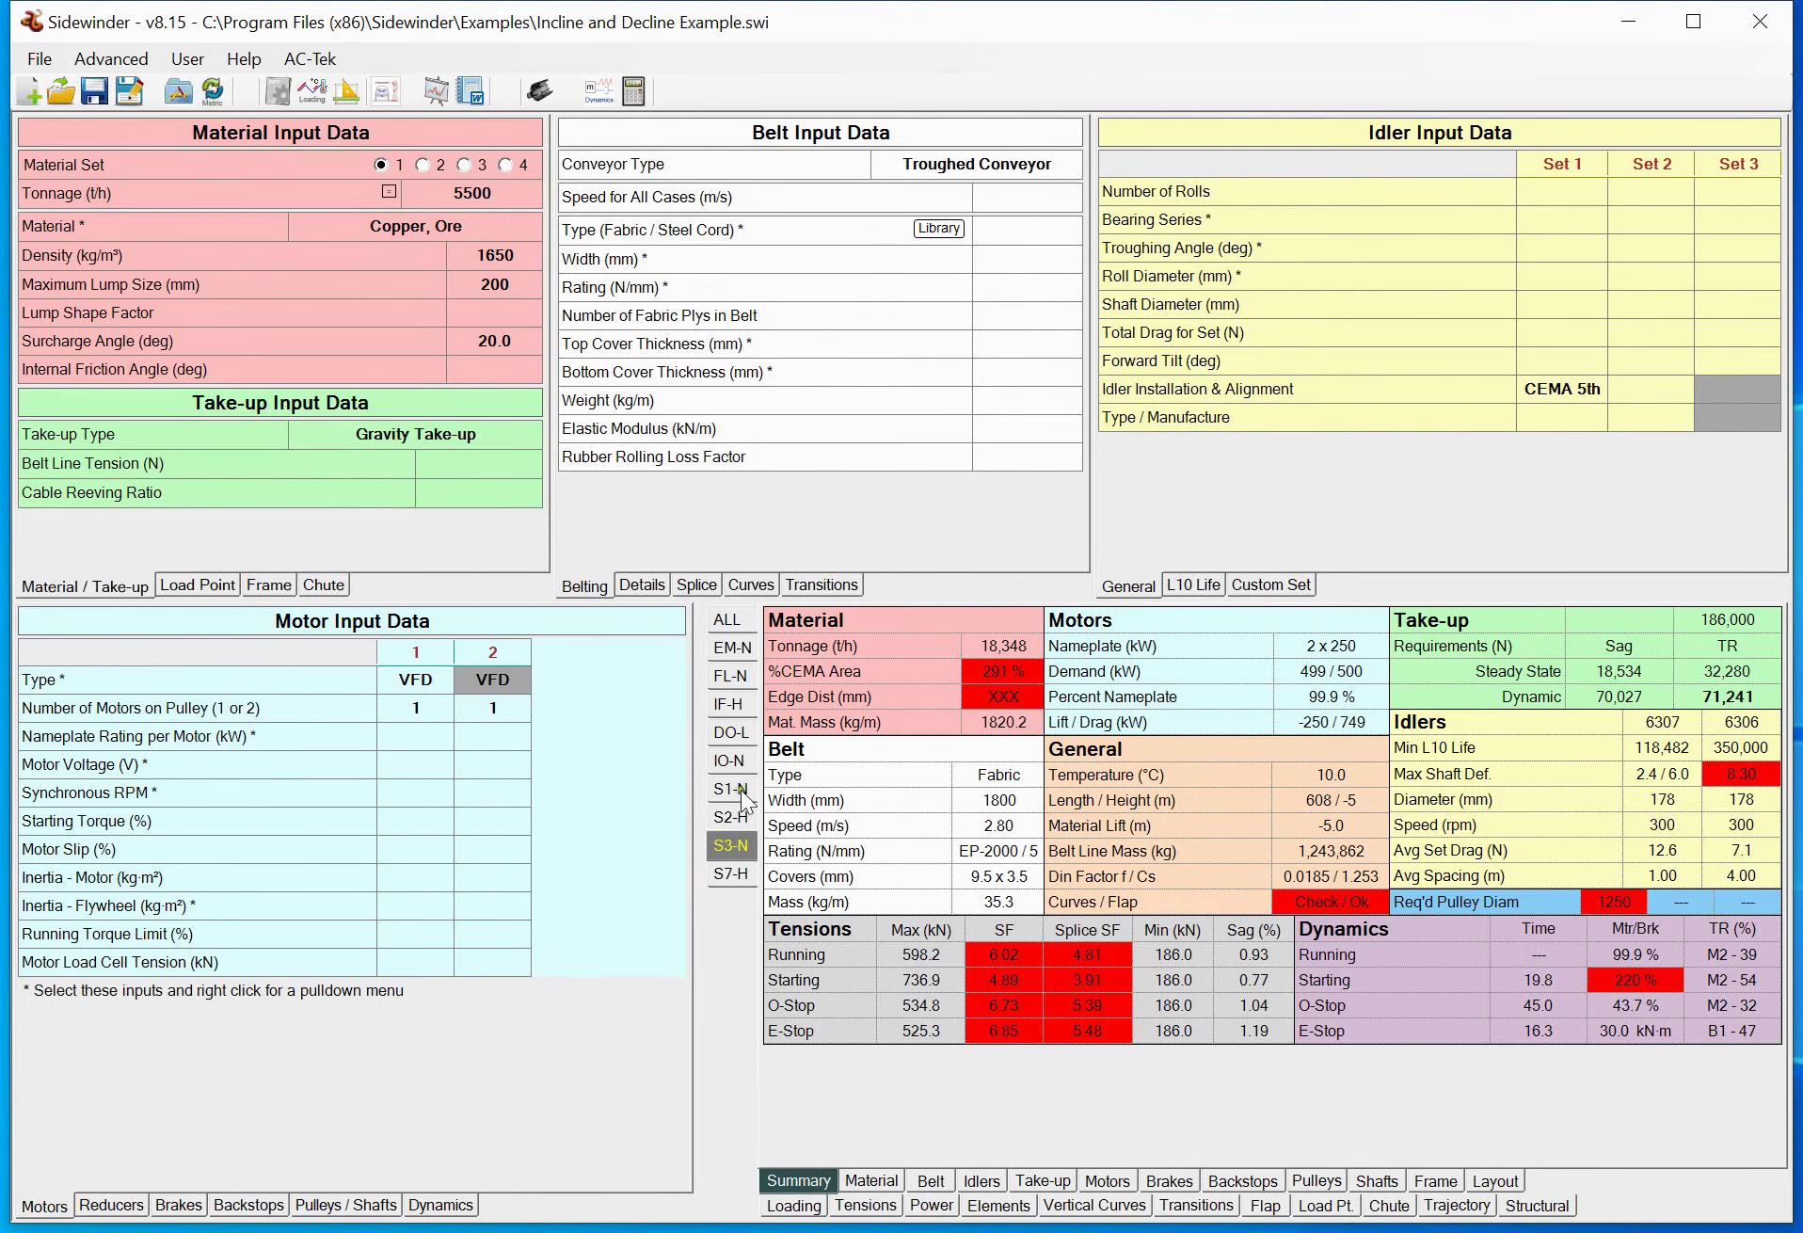
{"action": "left_click", "coordinate": [739, 763]}
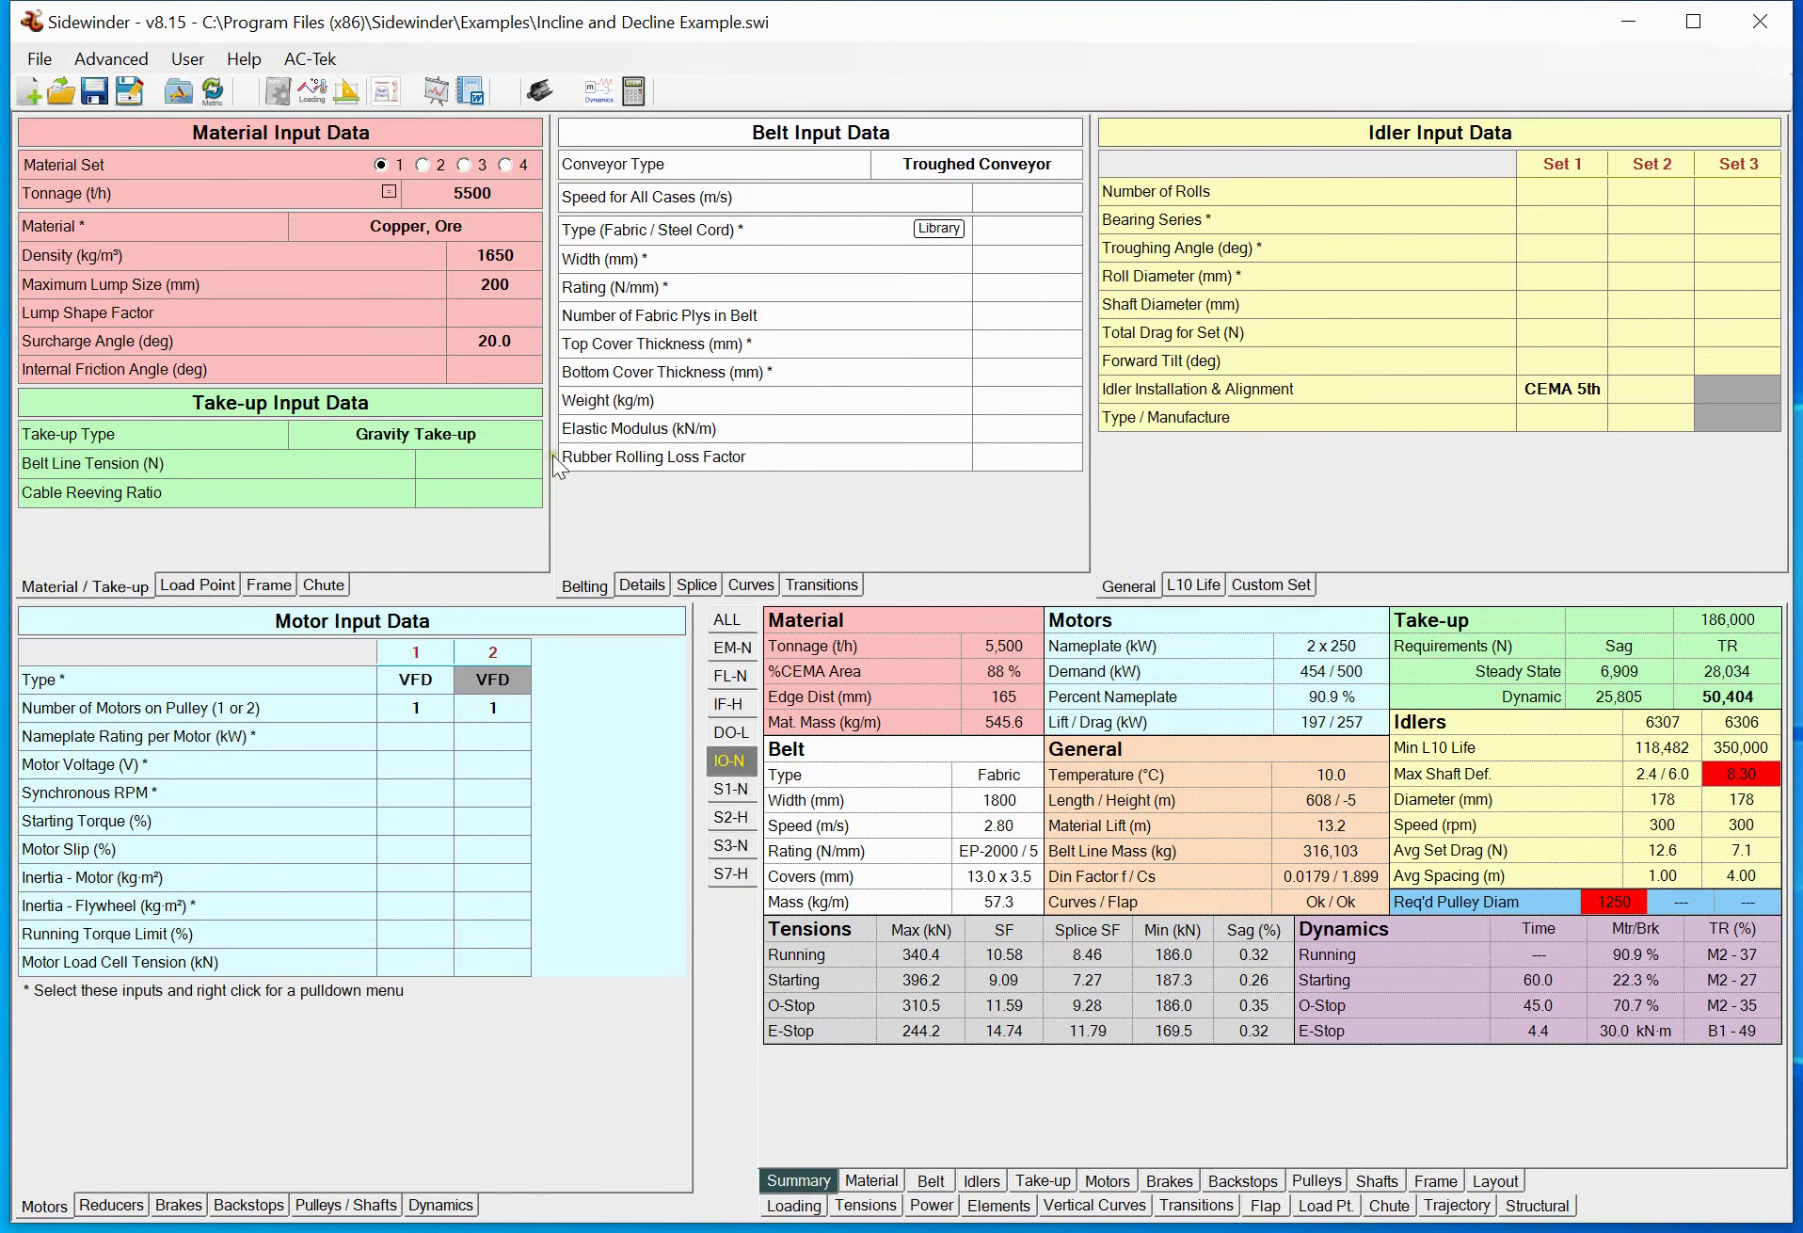
{"action": "left_click", "coordinate": [477, 463]}
{"action": "left_click", "coordinate": [732, 649]}
{"action": "left_click", "coordinate": [732, 734]}
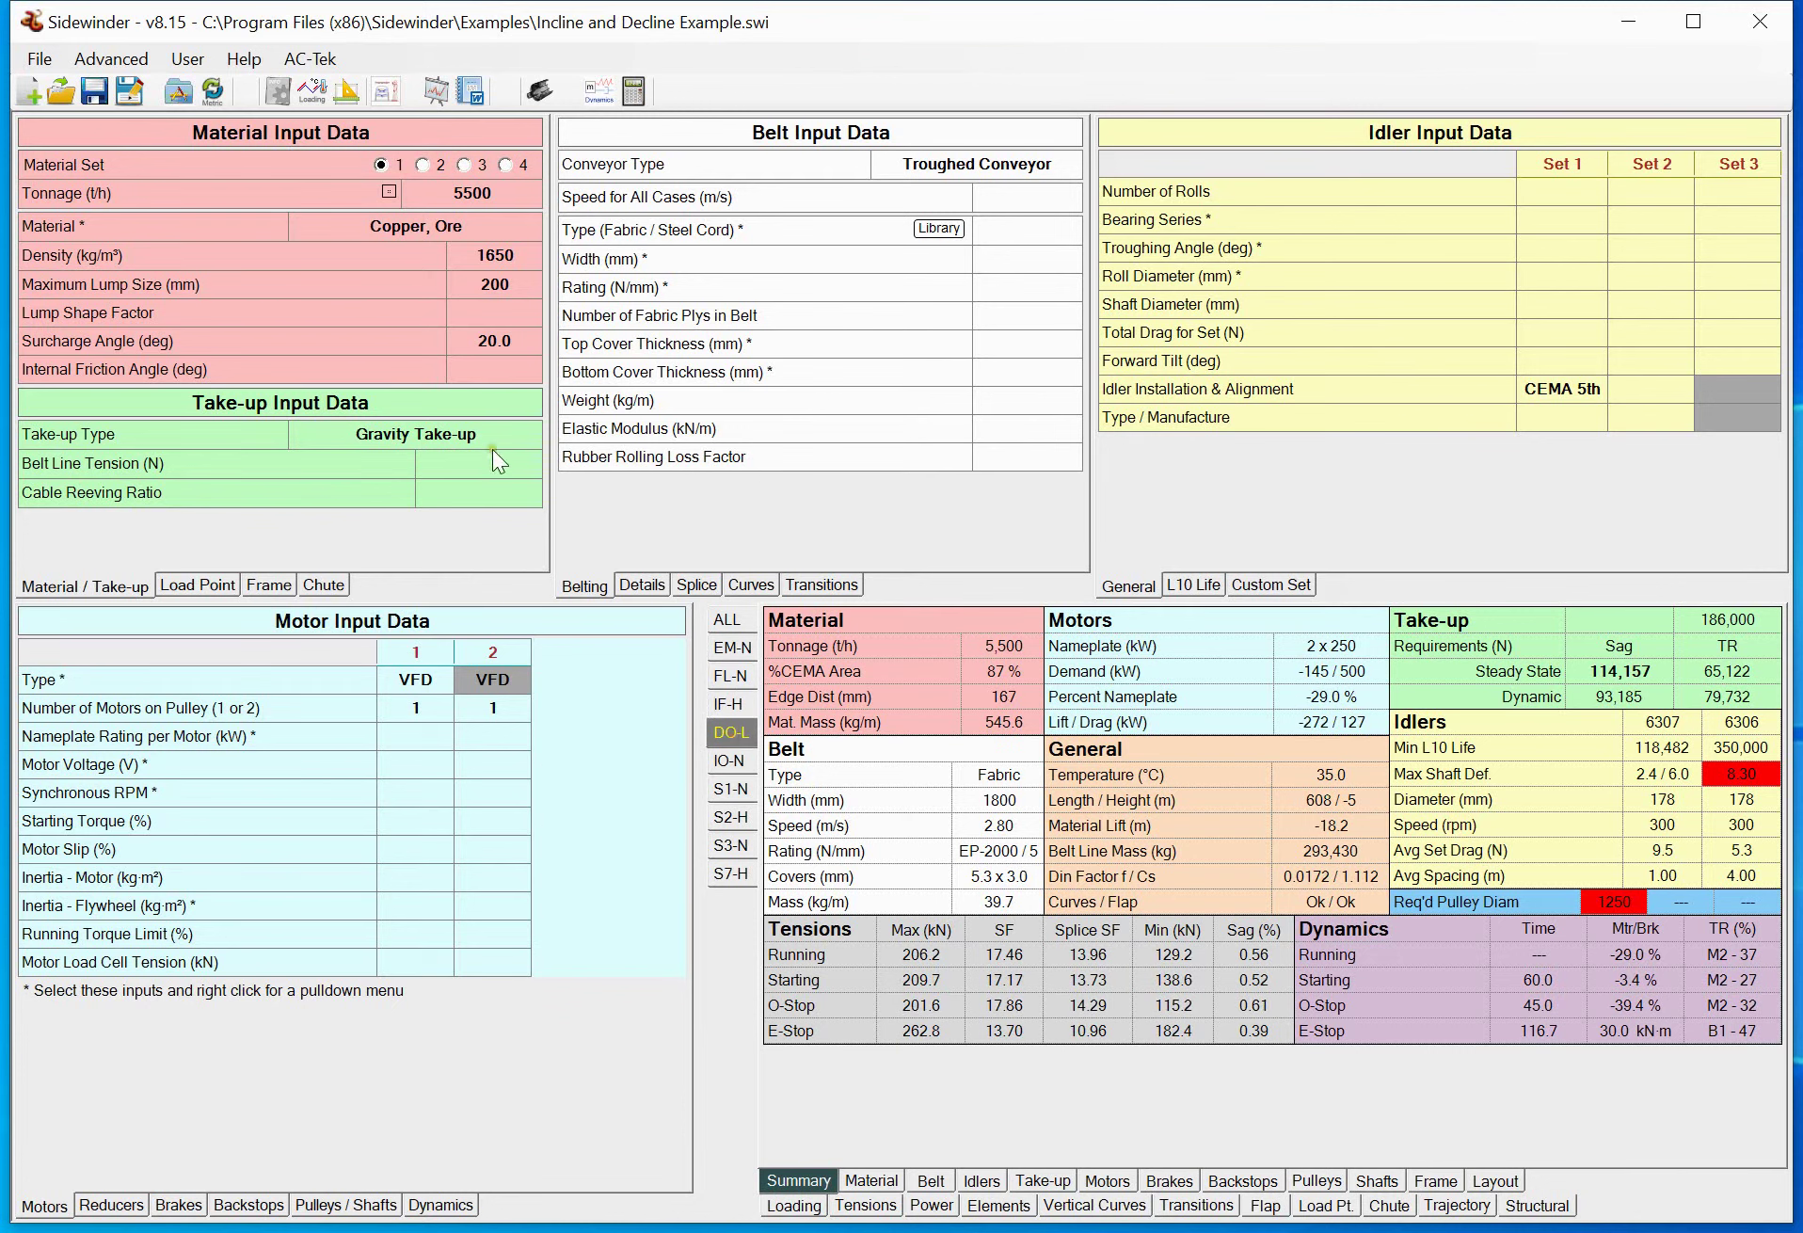
Review the IF-H, S1-N, S2-H and S7-H results, then return to the load-case table
{"action": "left_click", "coordinate": [732, 704]}
{"action": "left_click", "coordinate": [732, 648]}
{"action": "left_click", "coordinate": [730, 789]}
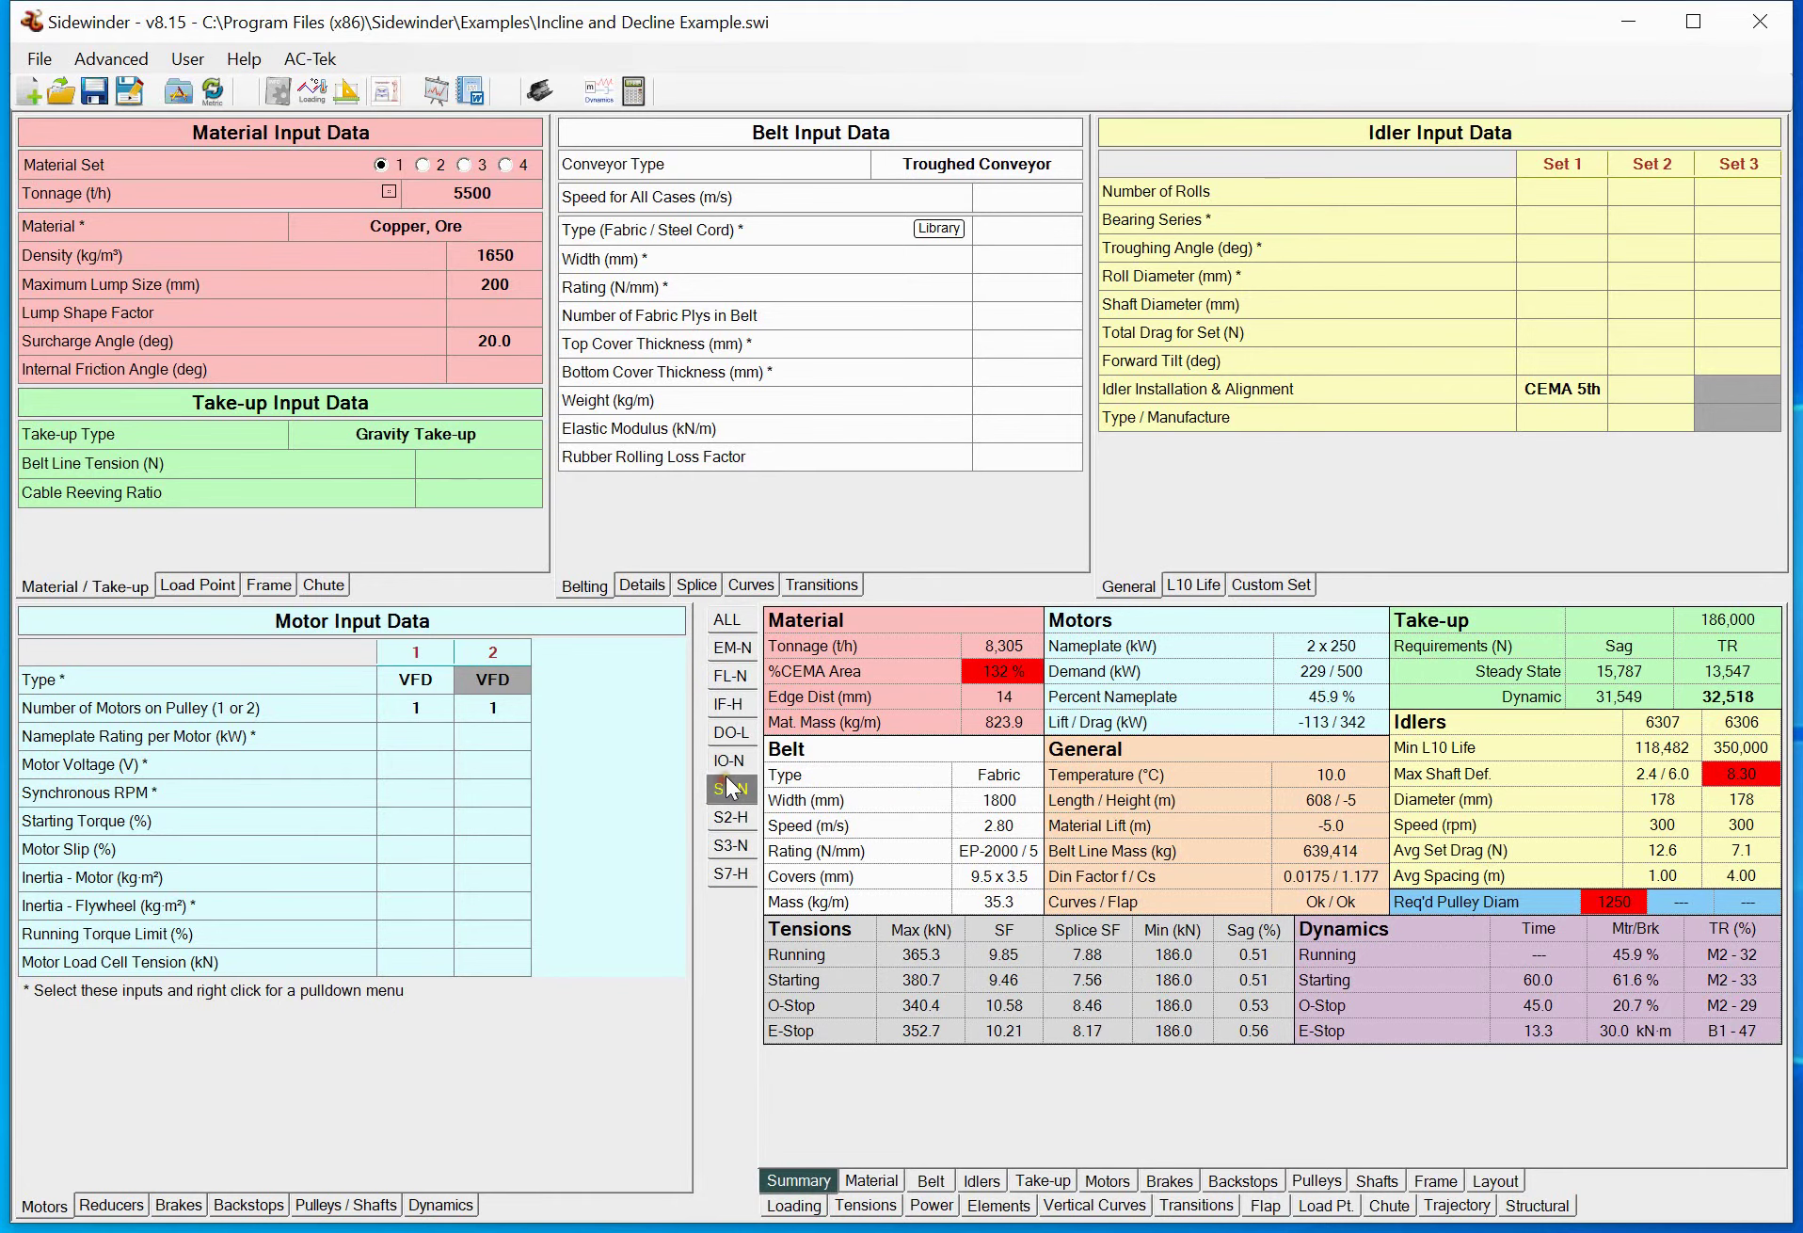
{"action": "left_click", "coordinate": [731, 817]}
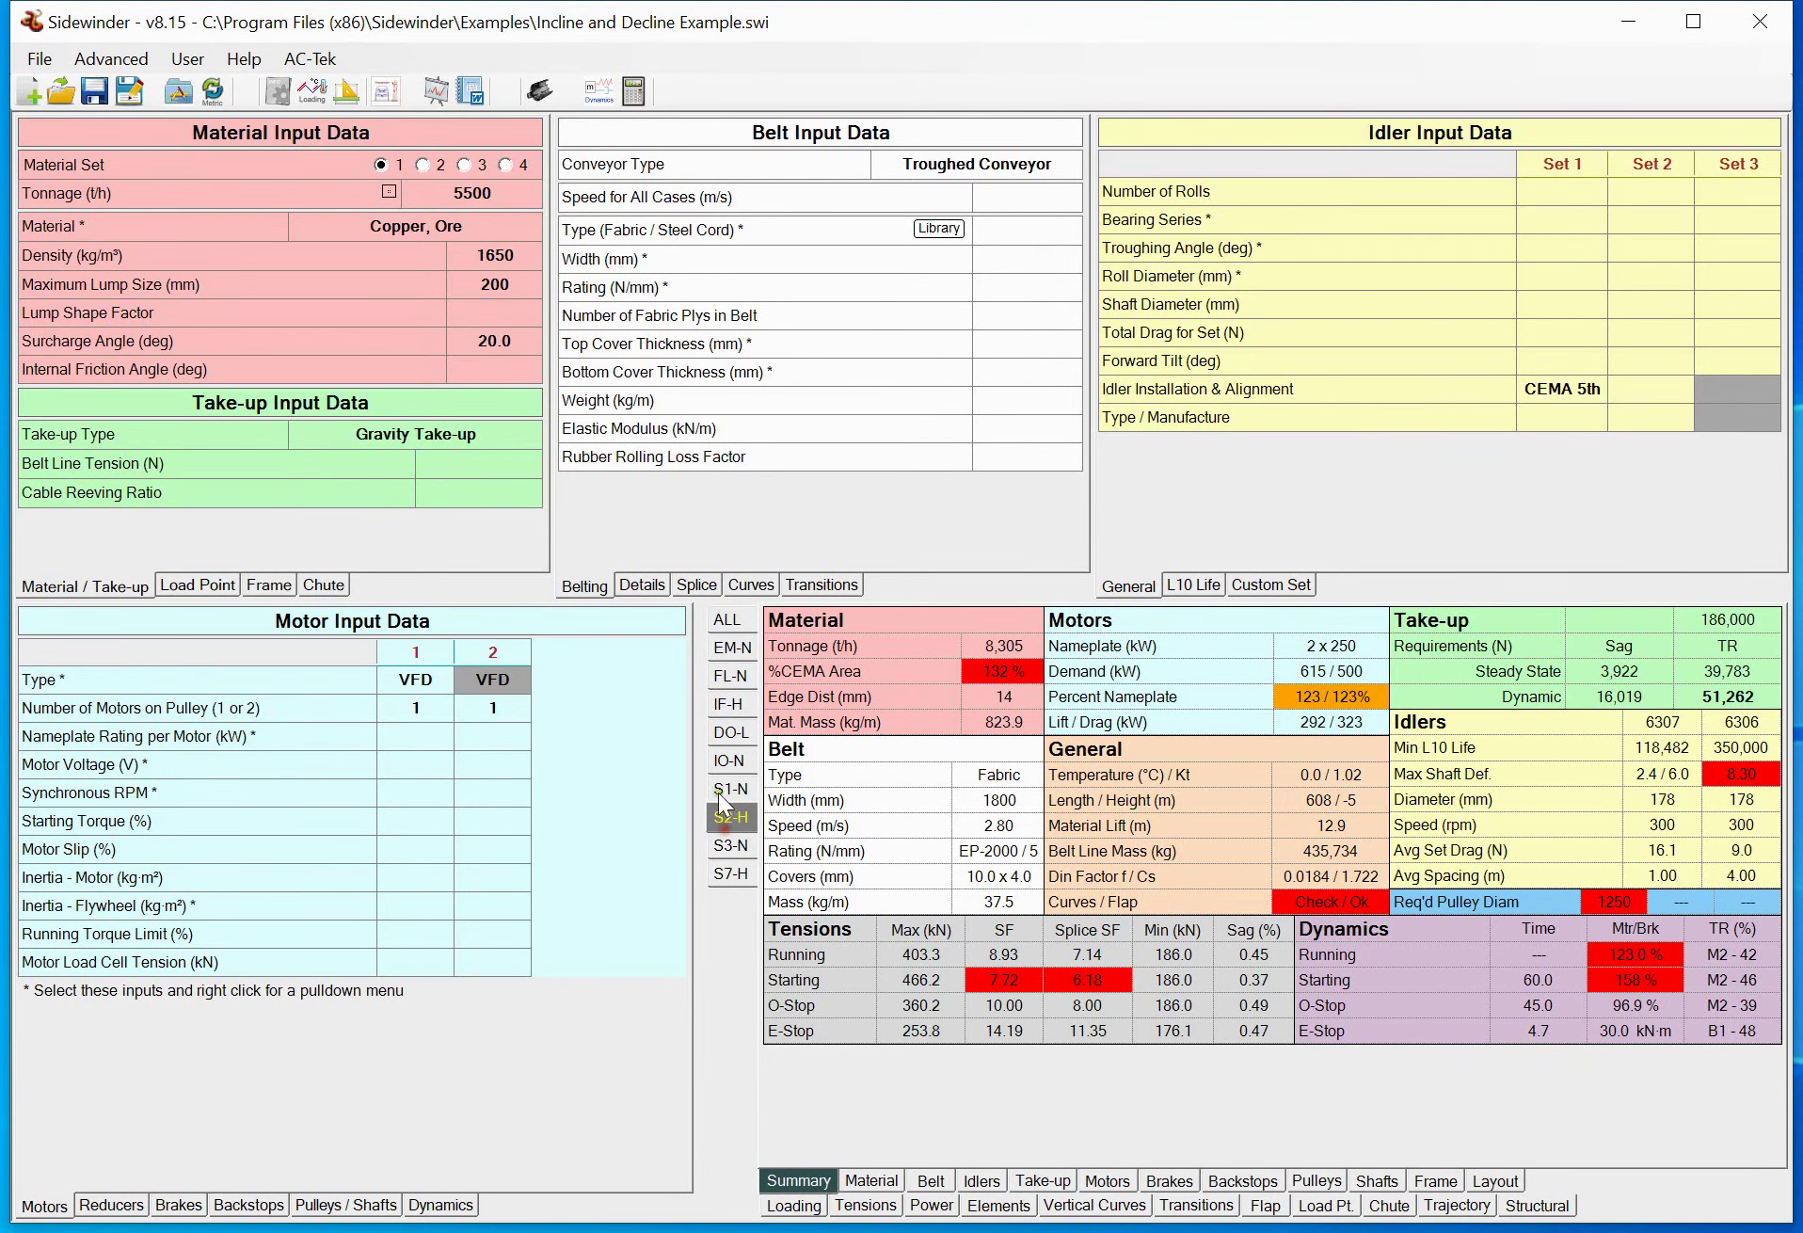
{"action": "left_click", "coordinate": [480, 457]}
{"action": "left_click", "coordinate": [748, 873]}
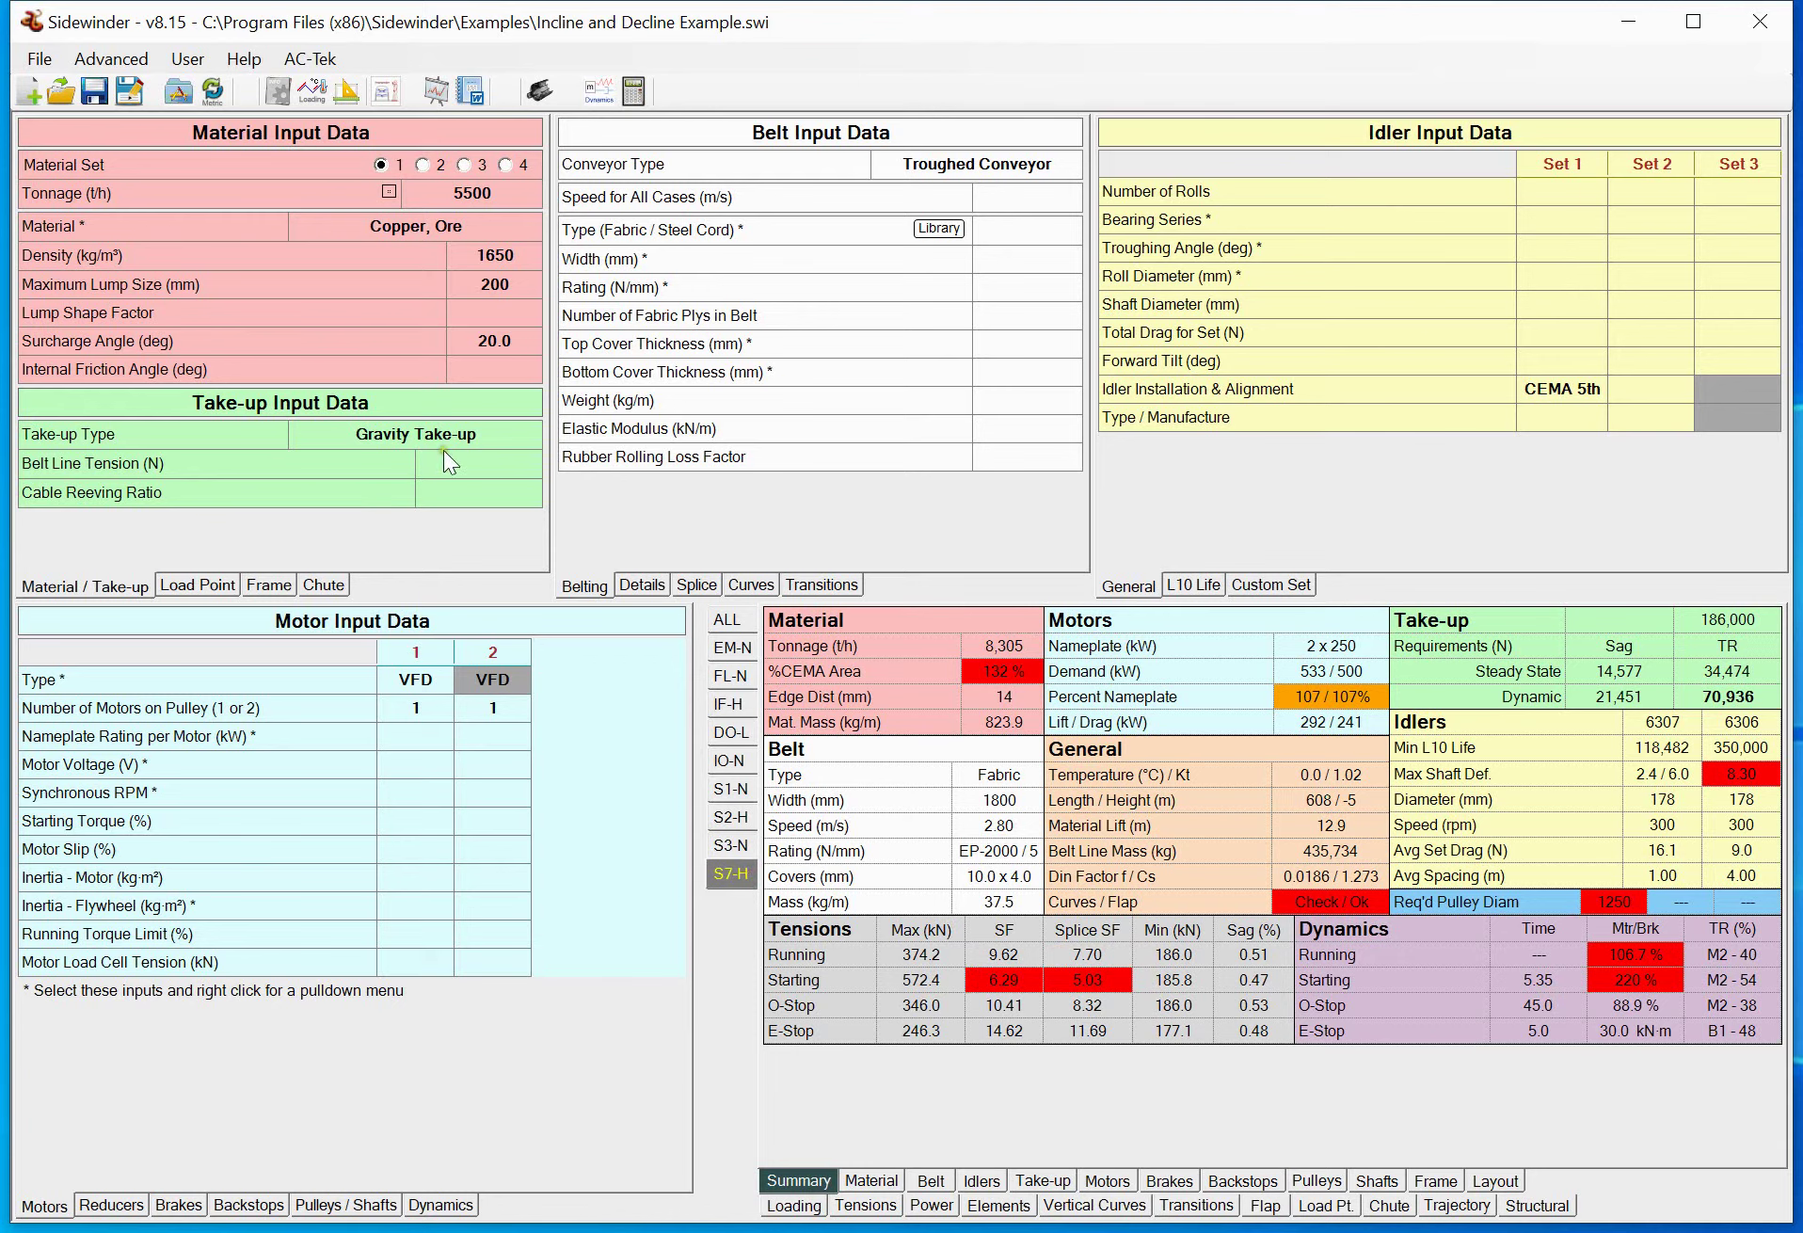
{"action": "left_click", "coordinate": [311, 91]}
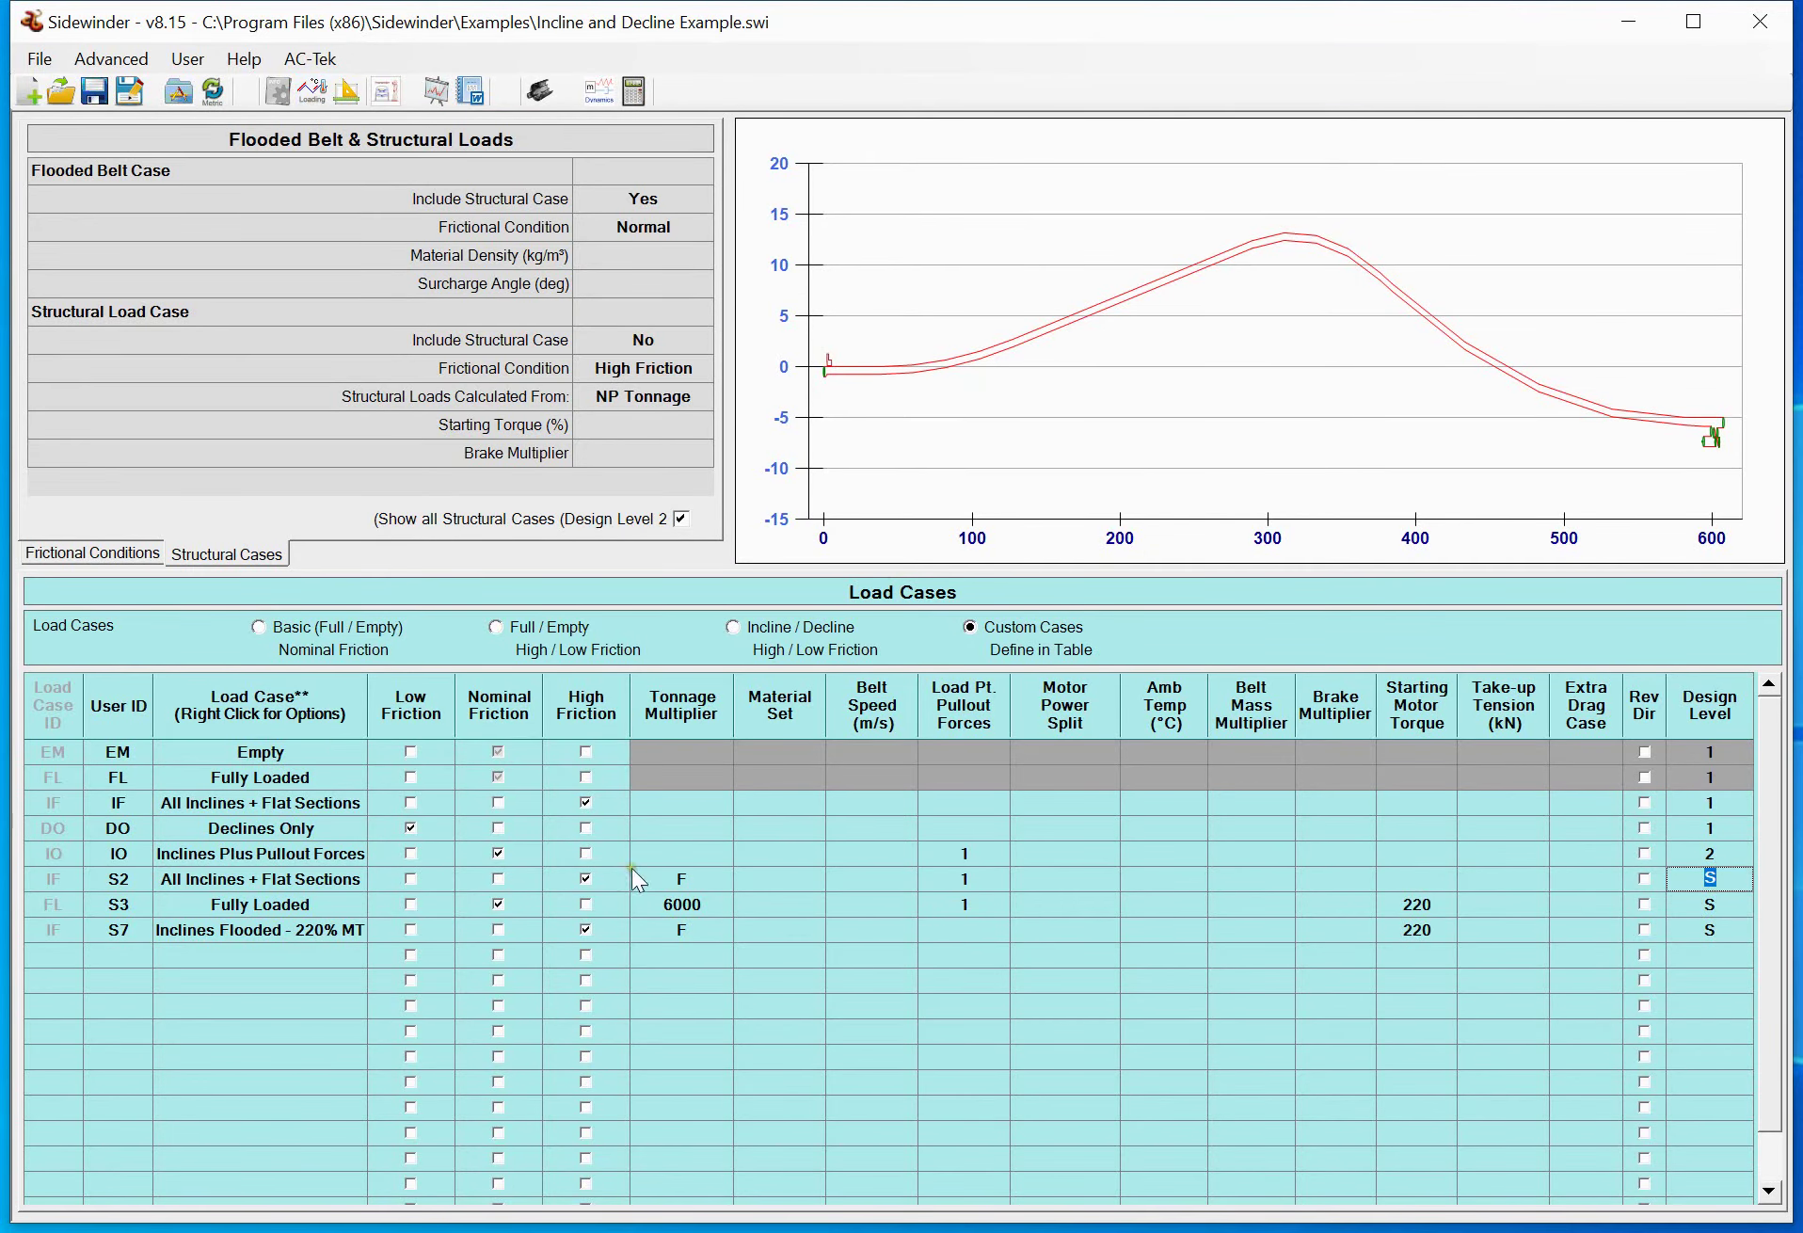
Set design level 2 on the S2, S3 and S7 custom cases and solve
{"action": "type", "text": "2"}
{"action": "left_click", "coordinate": [1732, 930]}
{"action": "type", "text": "2"}
{"action": "left_click", "coordinate": [1711, 974]}
{"action": "left_click", "coordinate": [633, 92]}
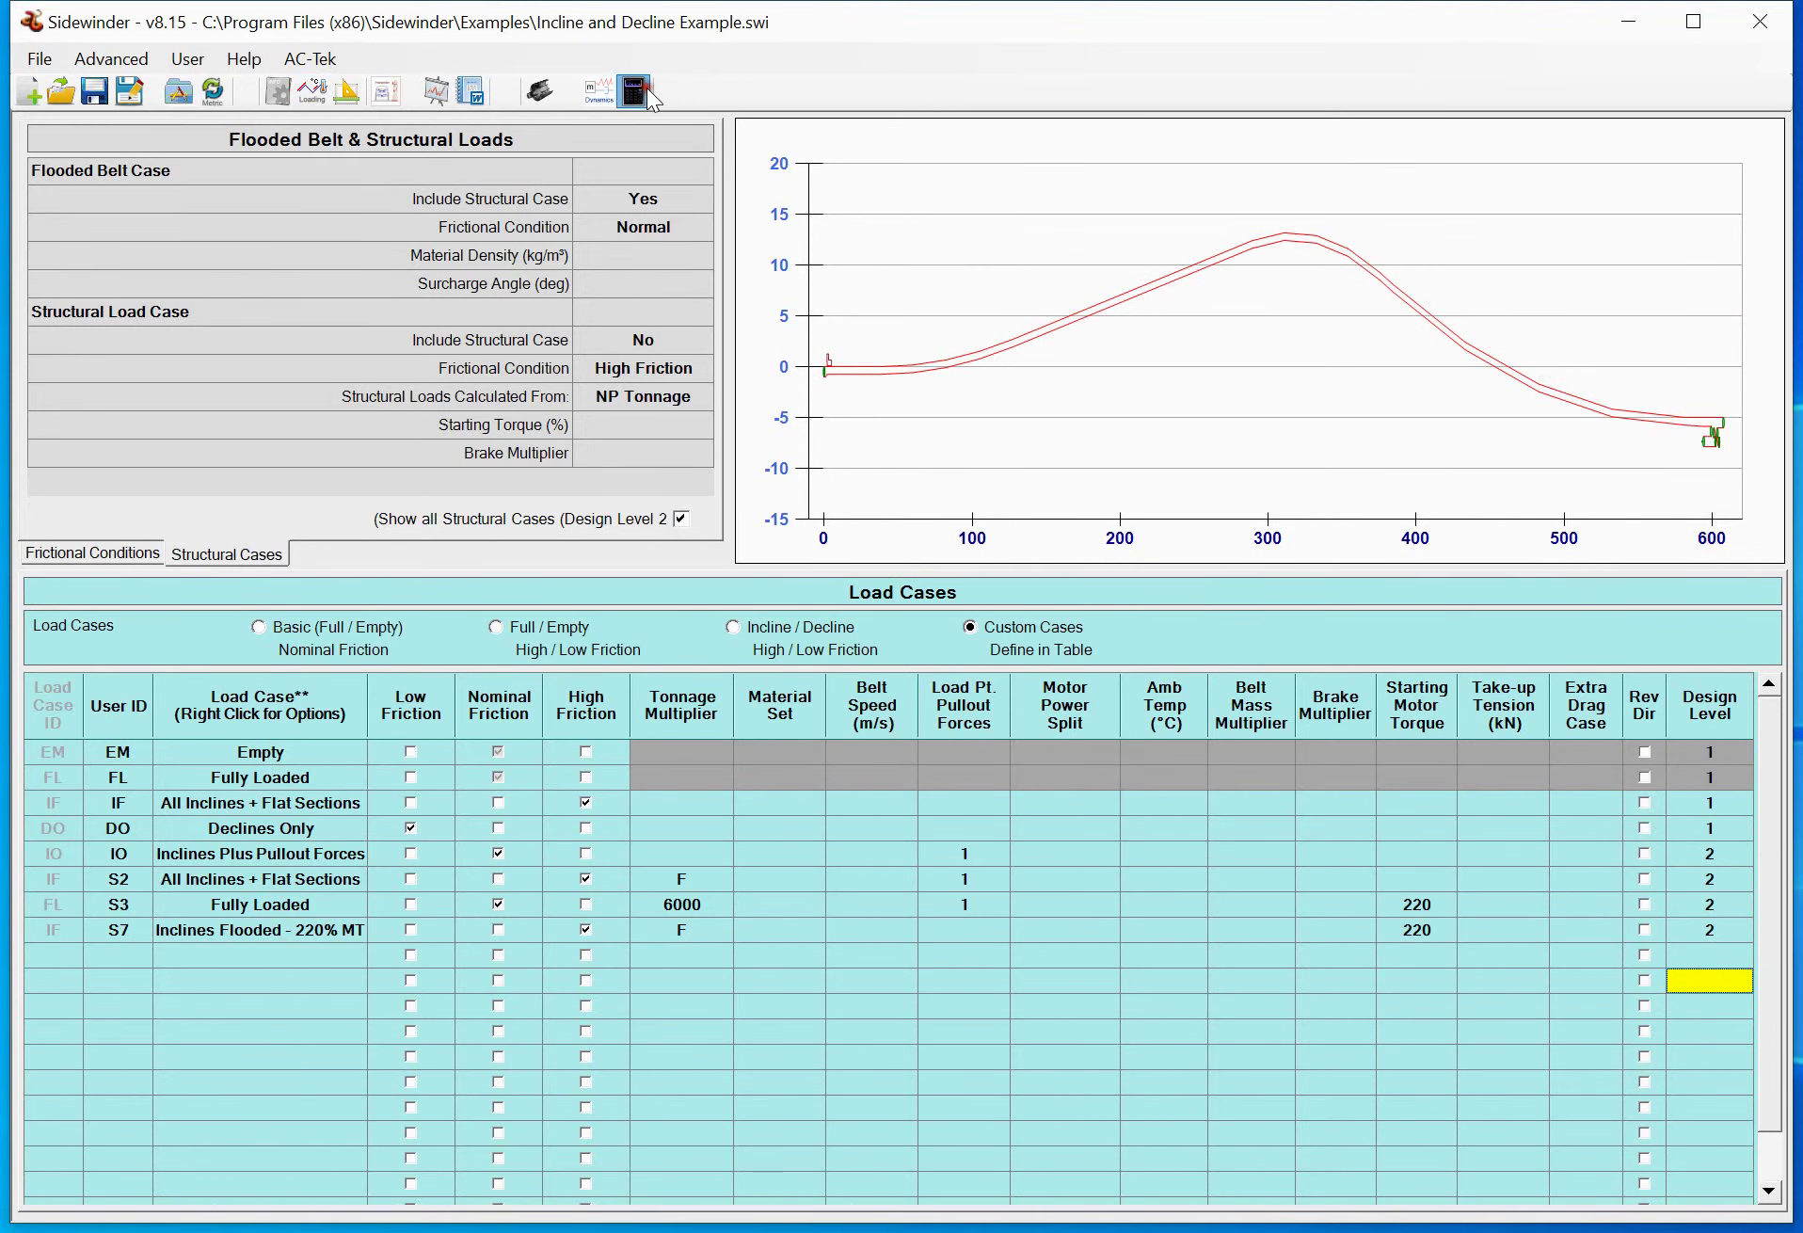
Compare S3, S2 and S1 results and structural tensions, then re-enable Show all Structural Cases
{"action": "left_click", "coordinate": [737, 816]}
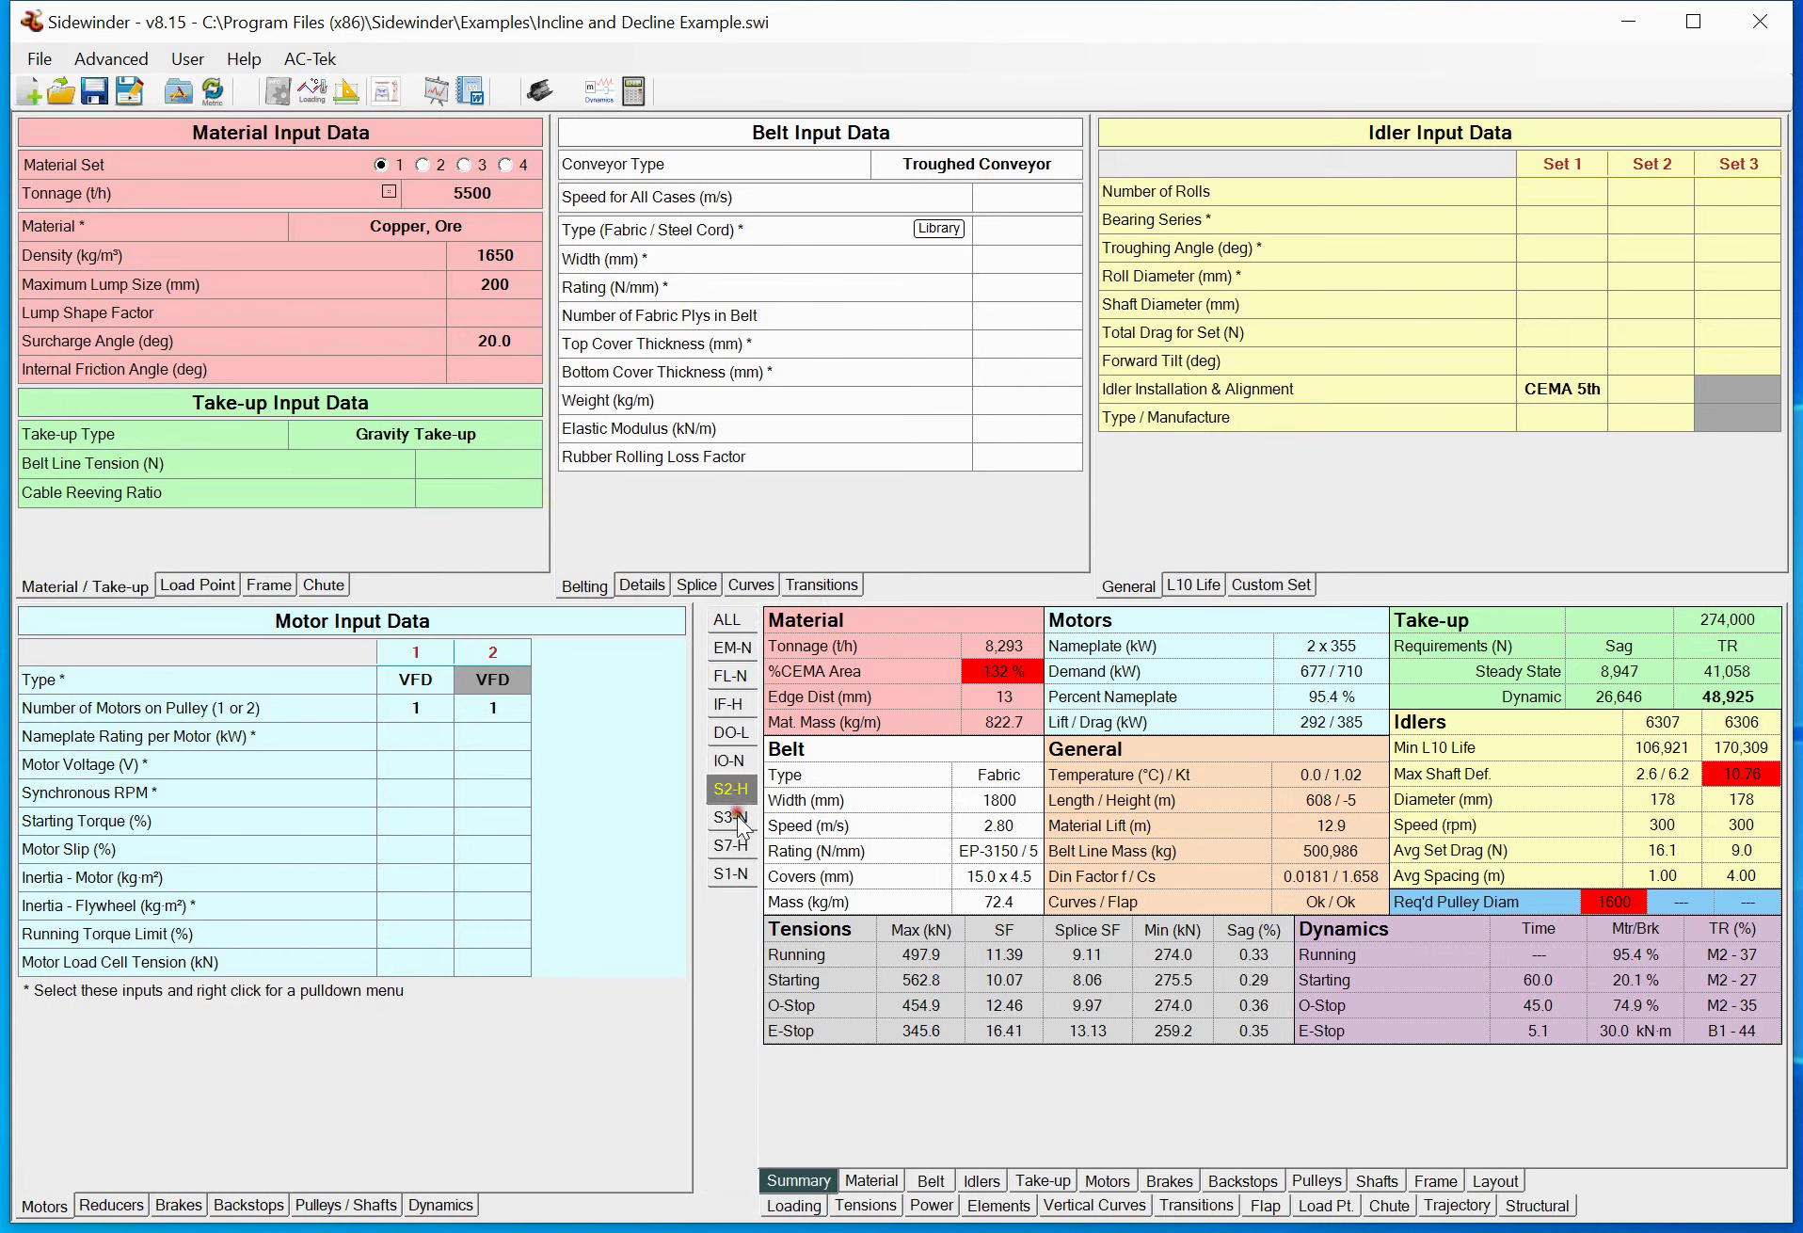
{"action": "left_click", "coordinate": [736, 788]}
{"action": "left_click", "coordinate": [735, 872]}
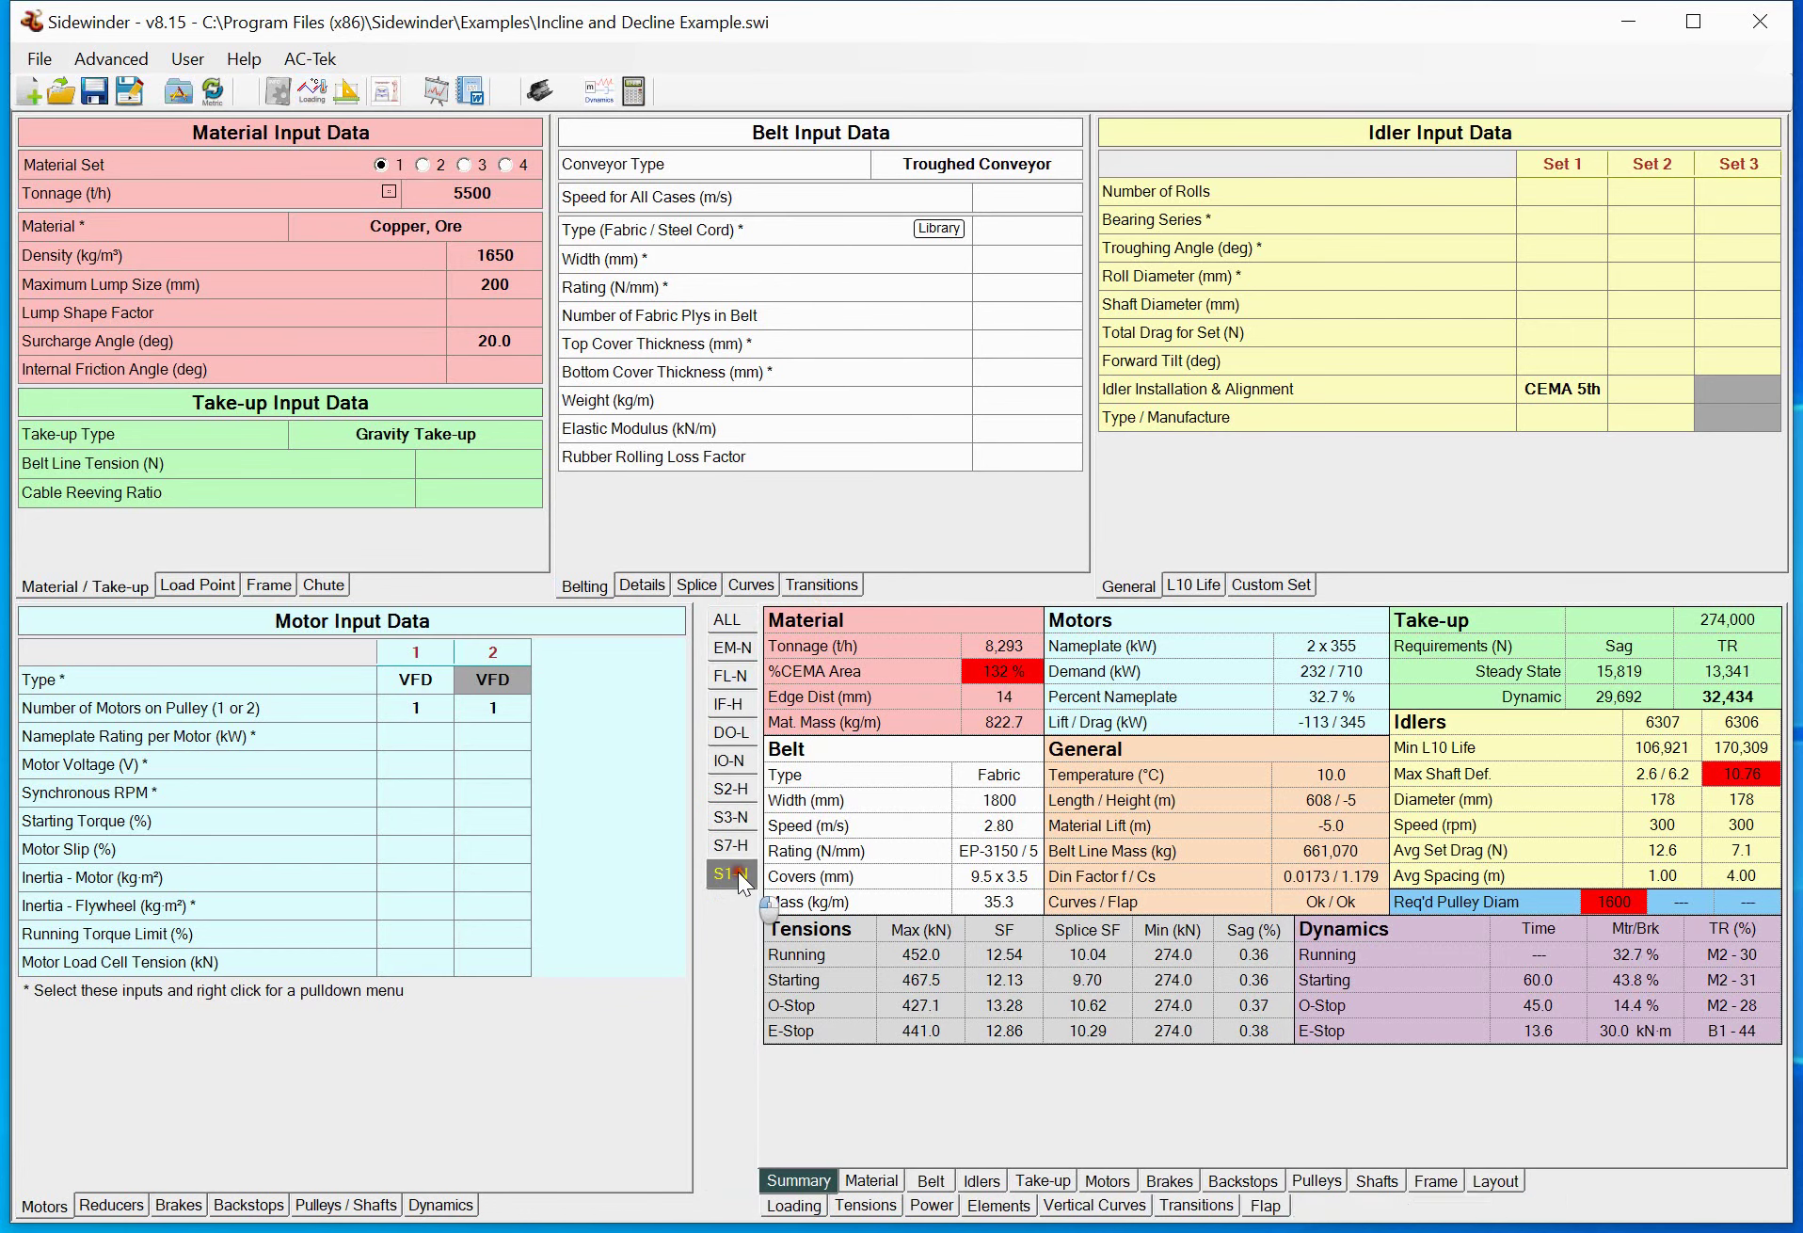
{"action": "left_click", "coordinate": [281, 97]}
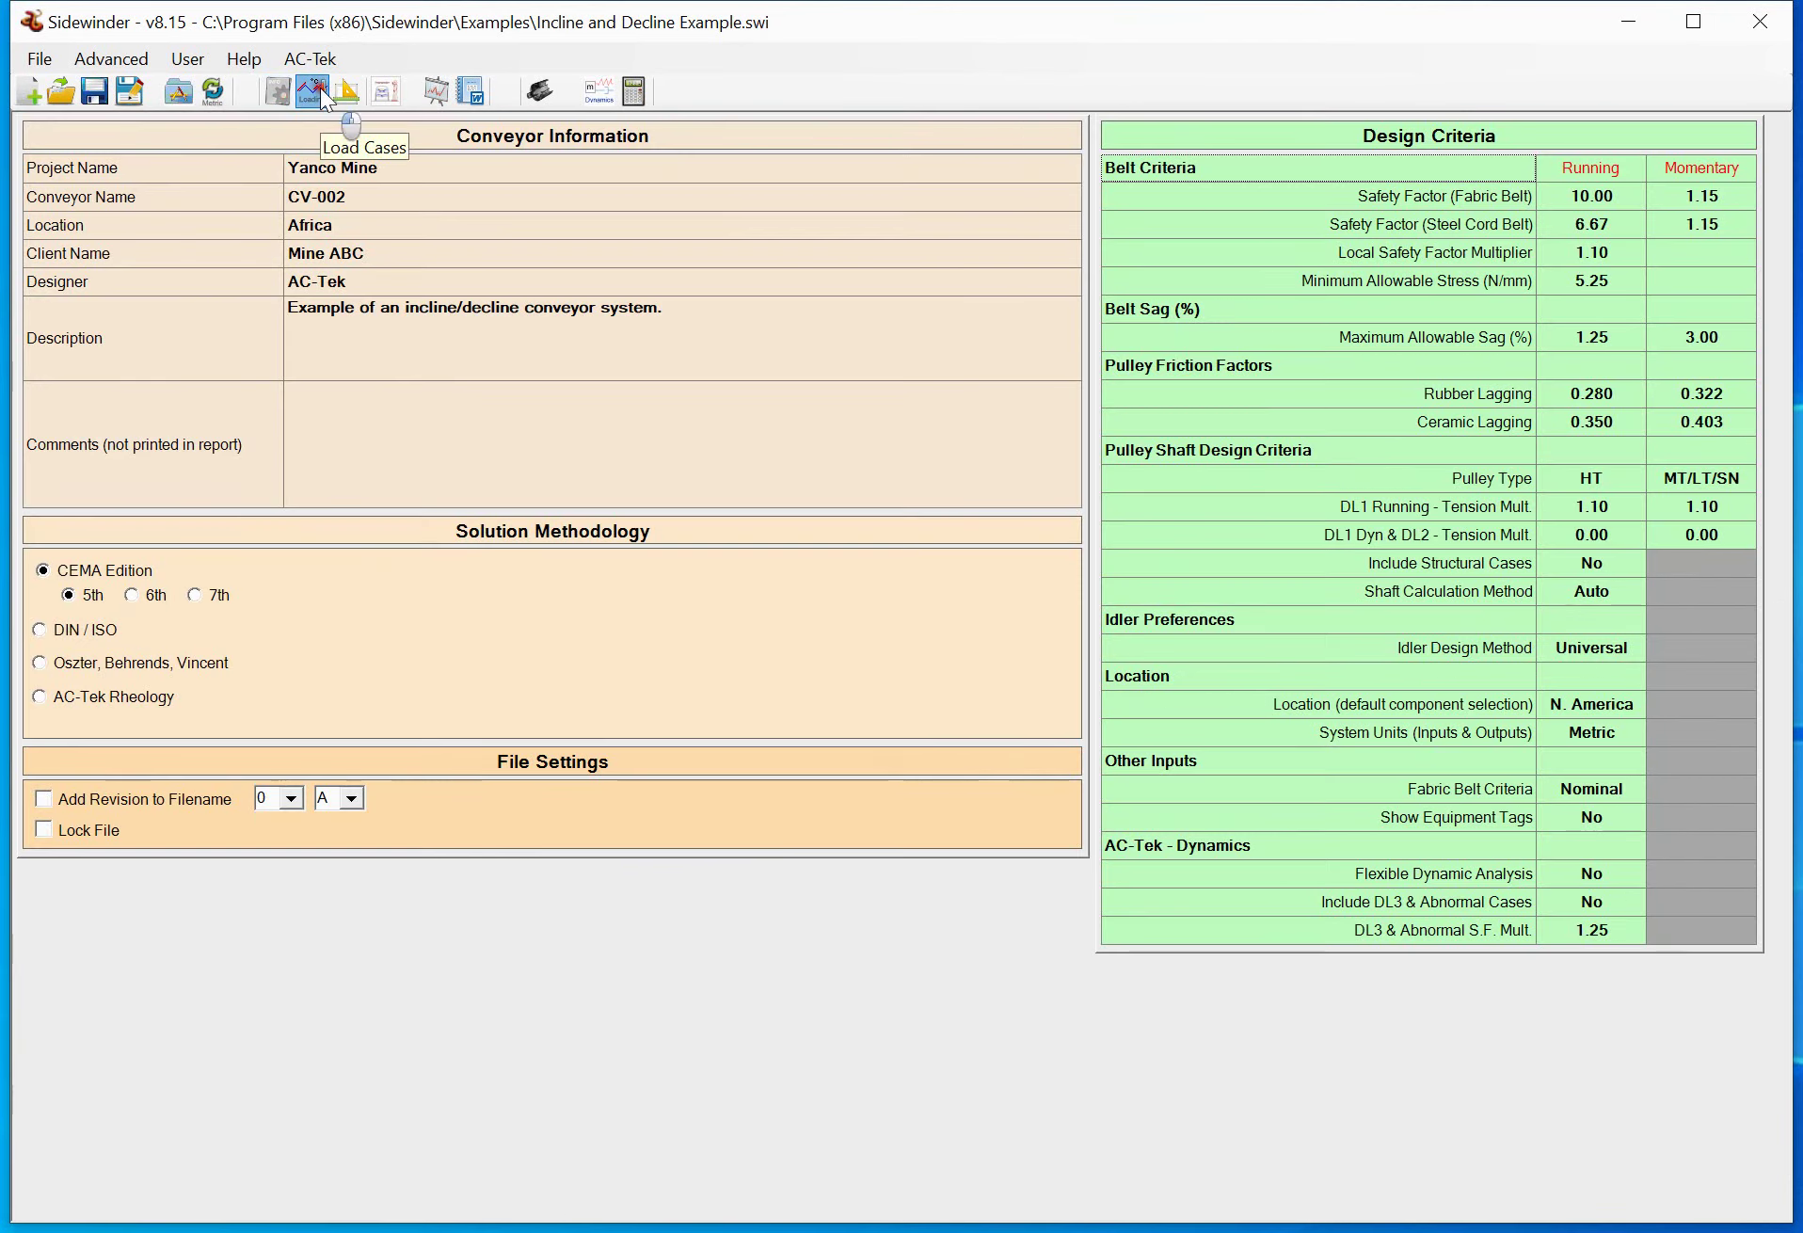
{"action": "left_click", "coordinate": [312, 92]}
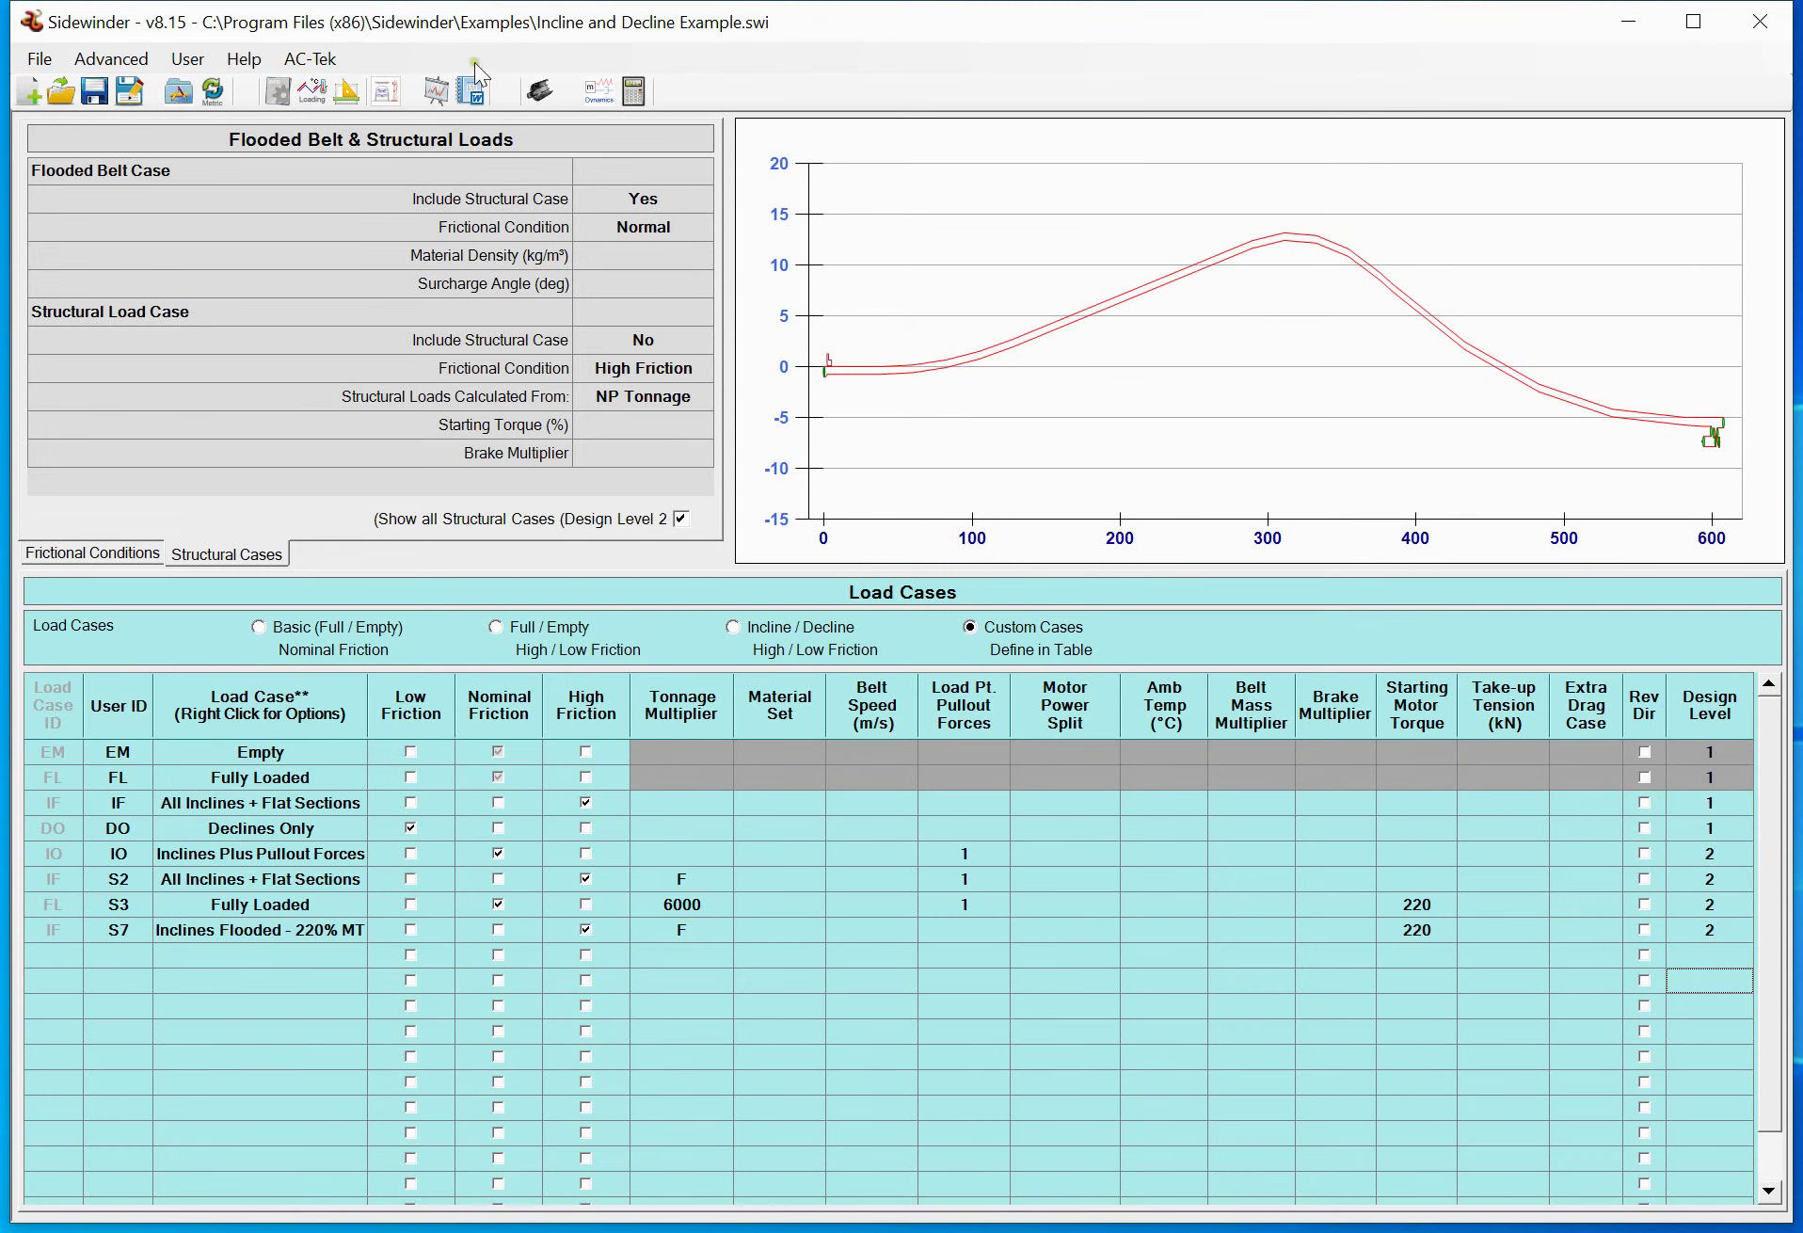
{"action": "left_click", "coordinate": [389, 95]}
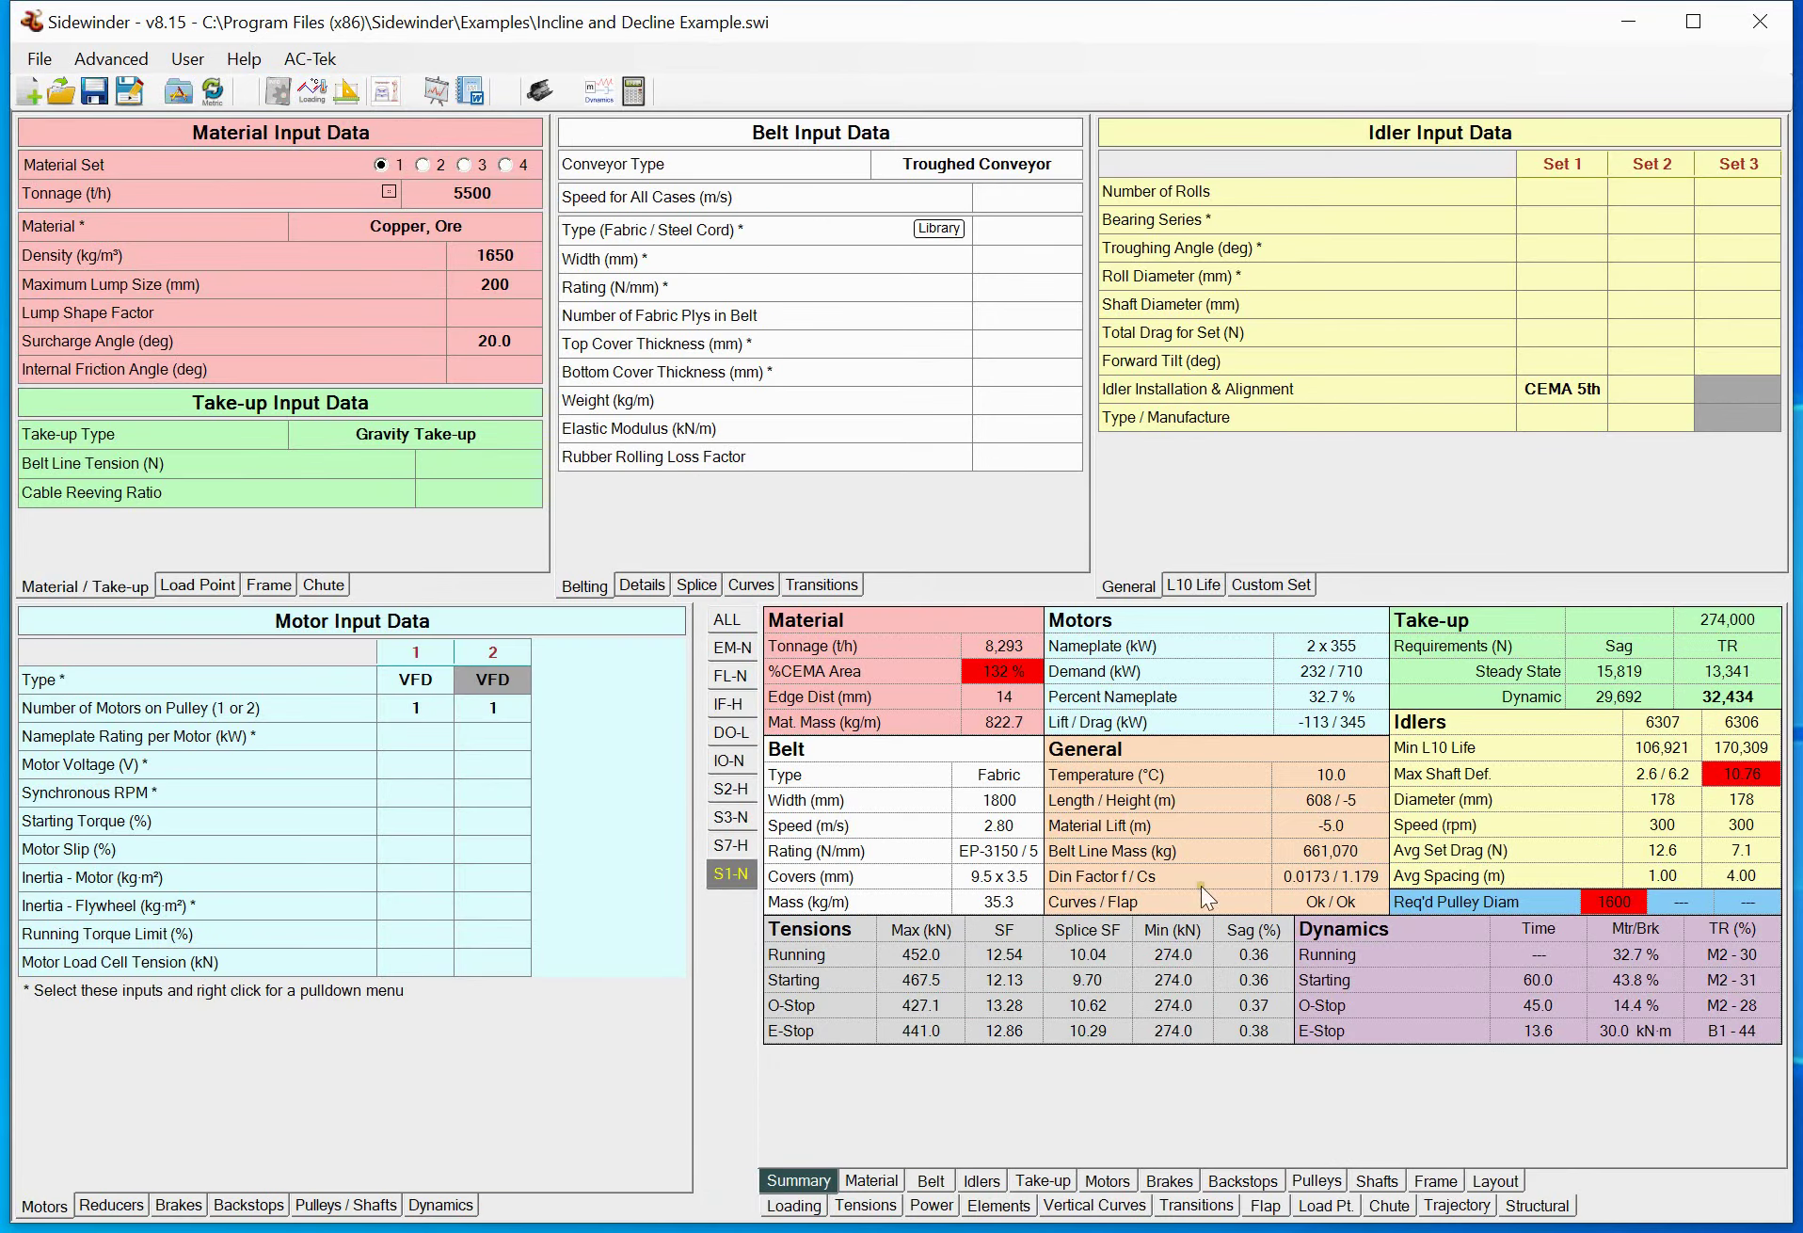
{"action": "left_click", "coordinate": [1551, 1206]}
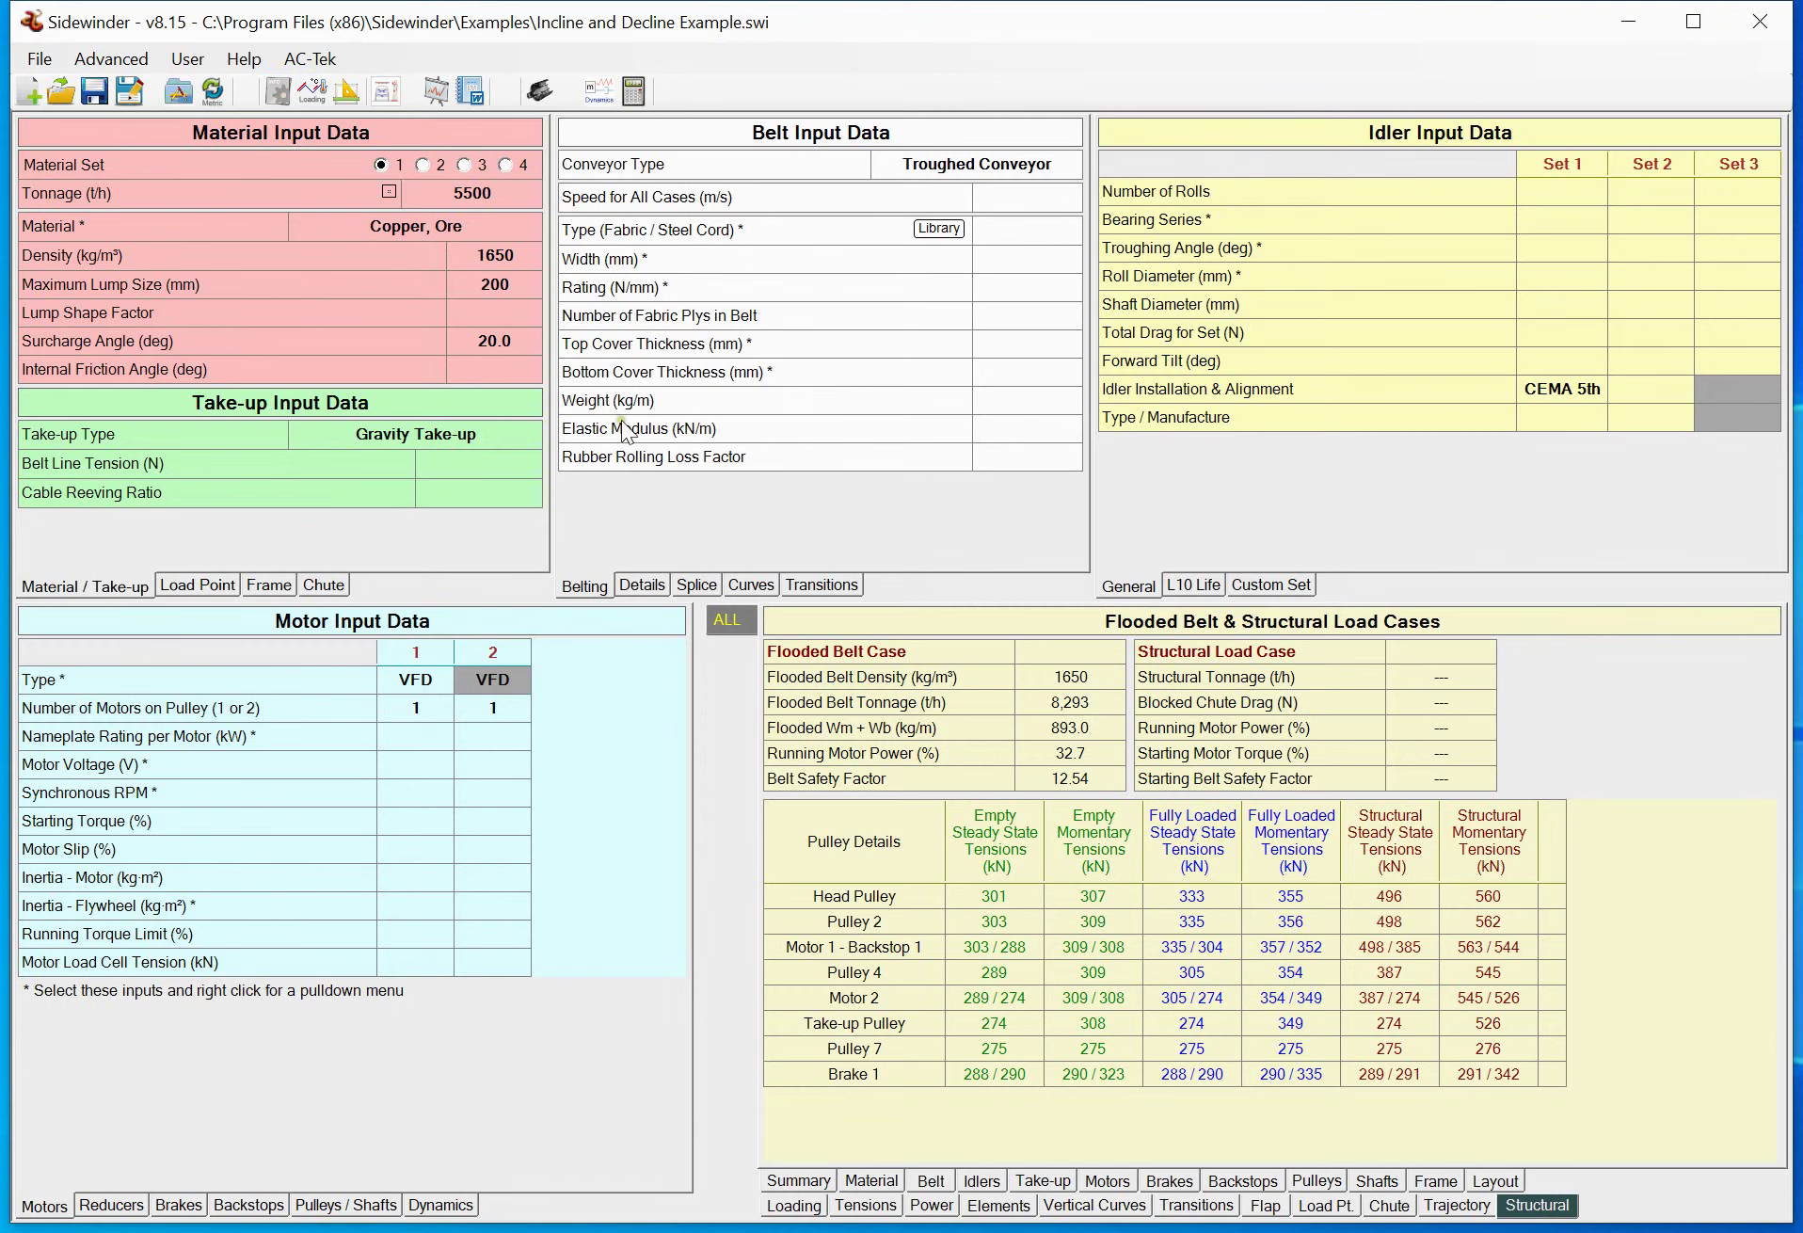
{"action": "left_click", "coordinate": [805, 1187]}
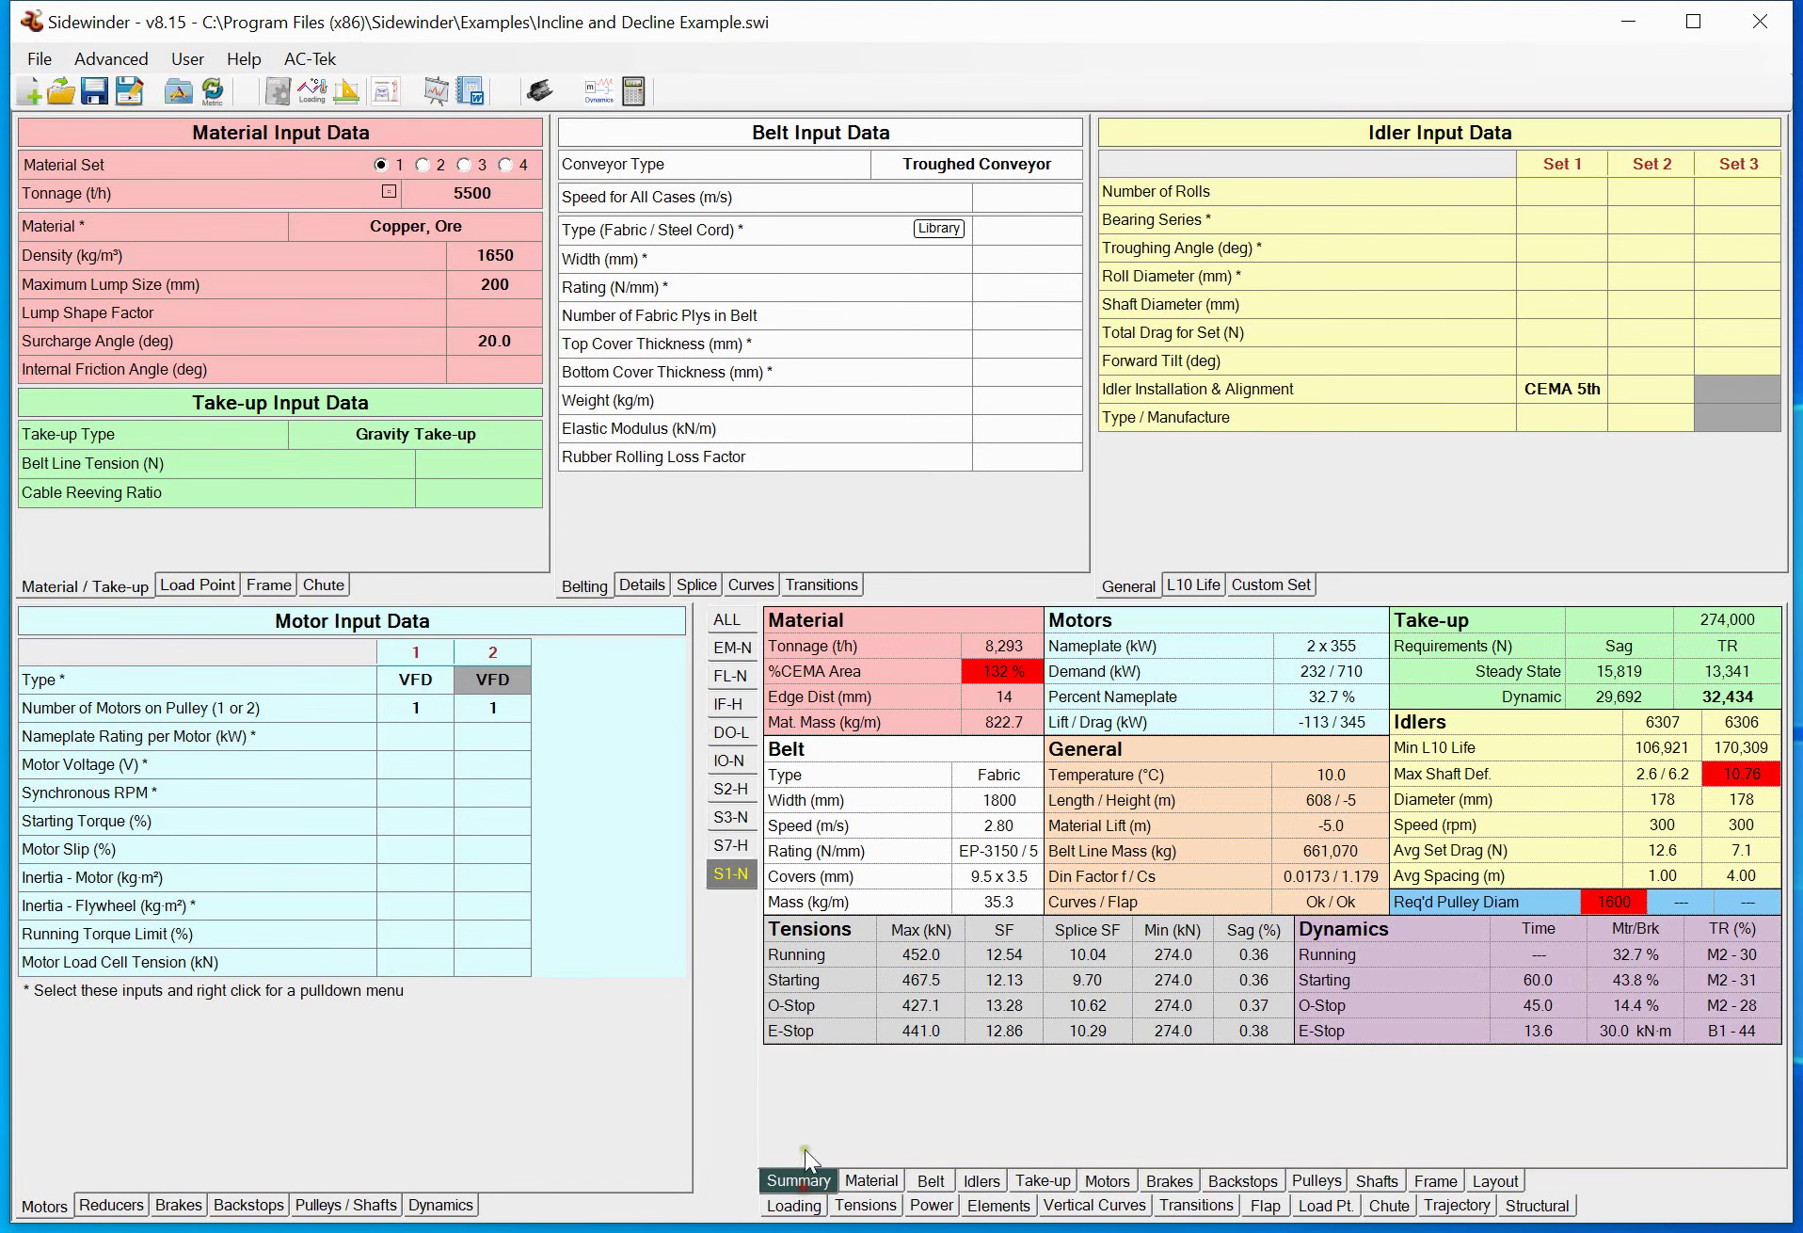
{"action": "left_click", "coordinate": [290, 94]}
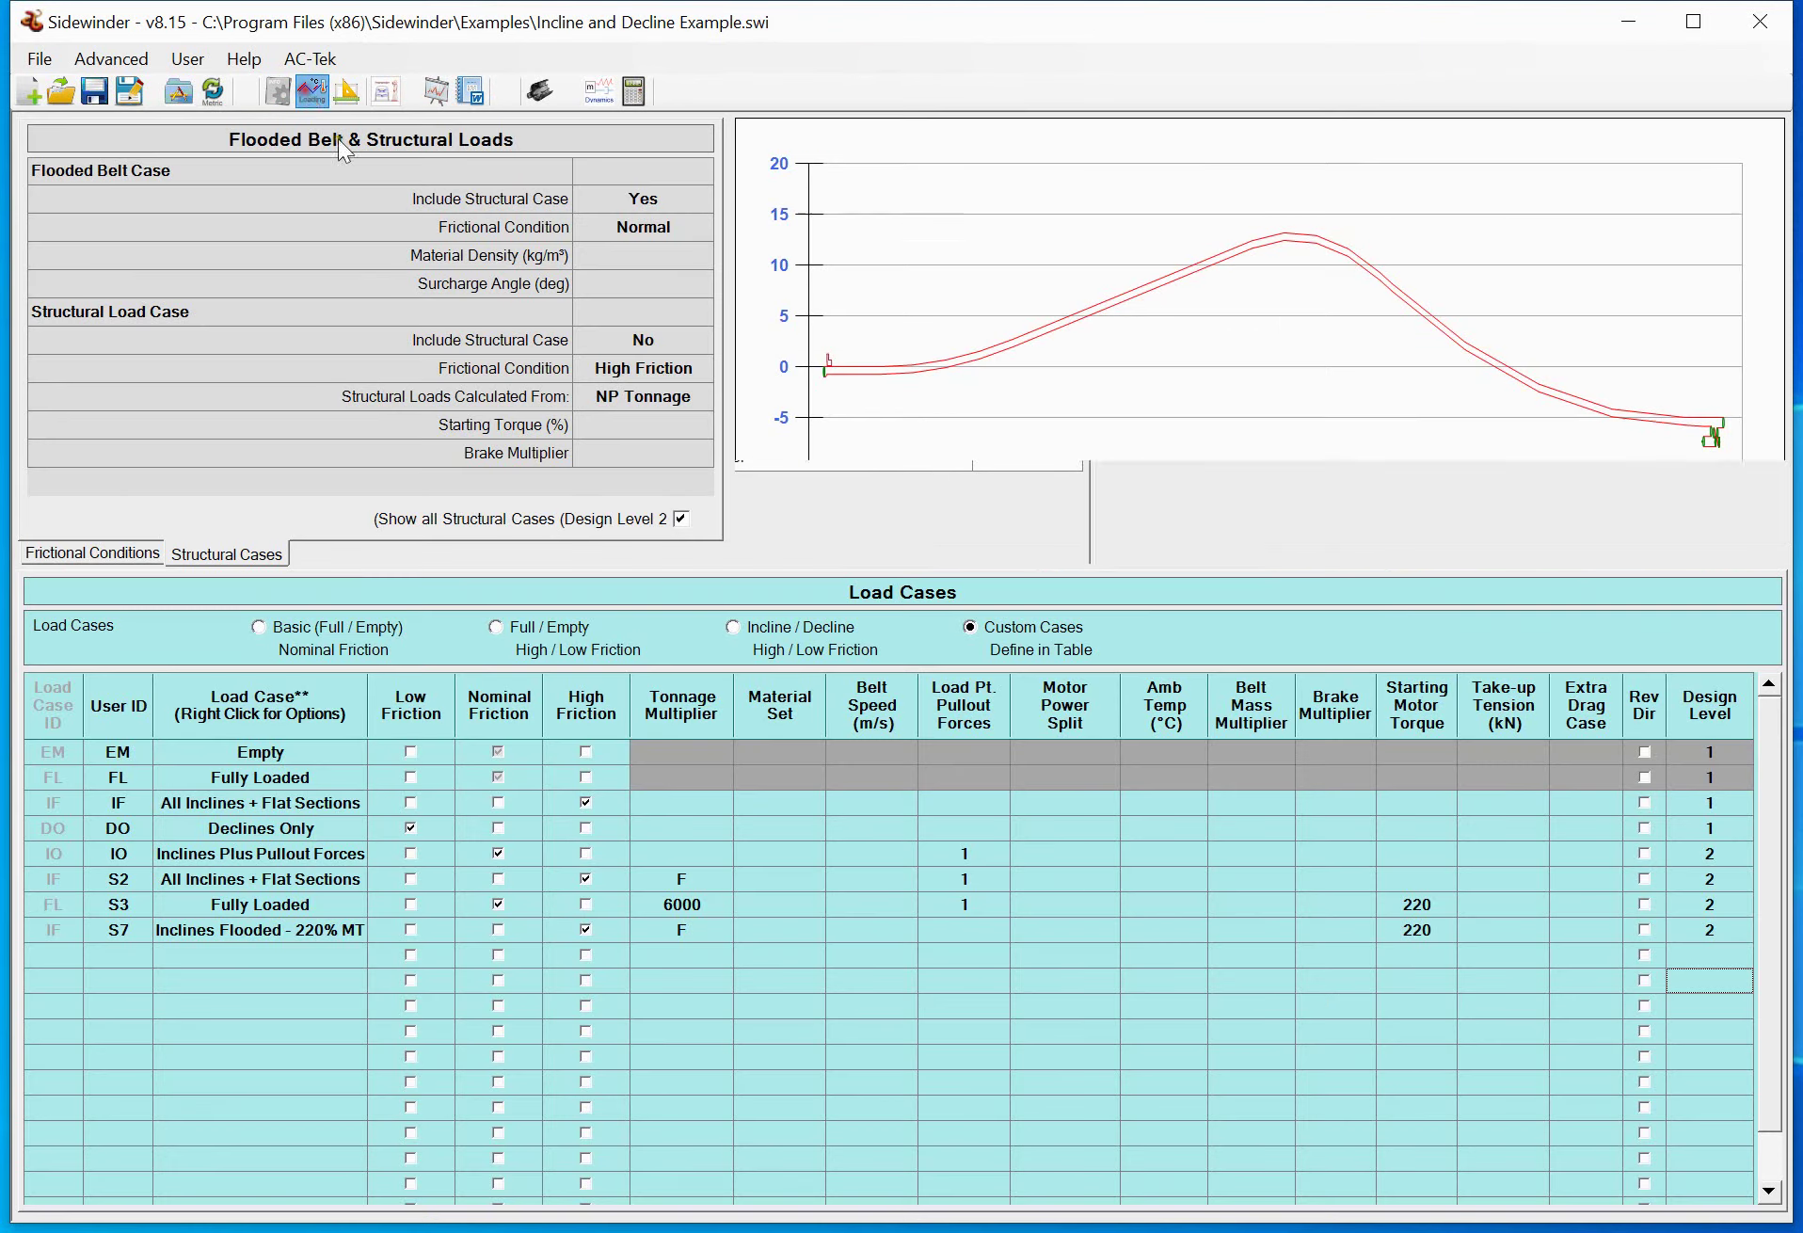
{"action": "left_click", "coordinate": [679, 519]}
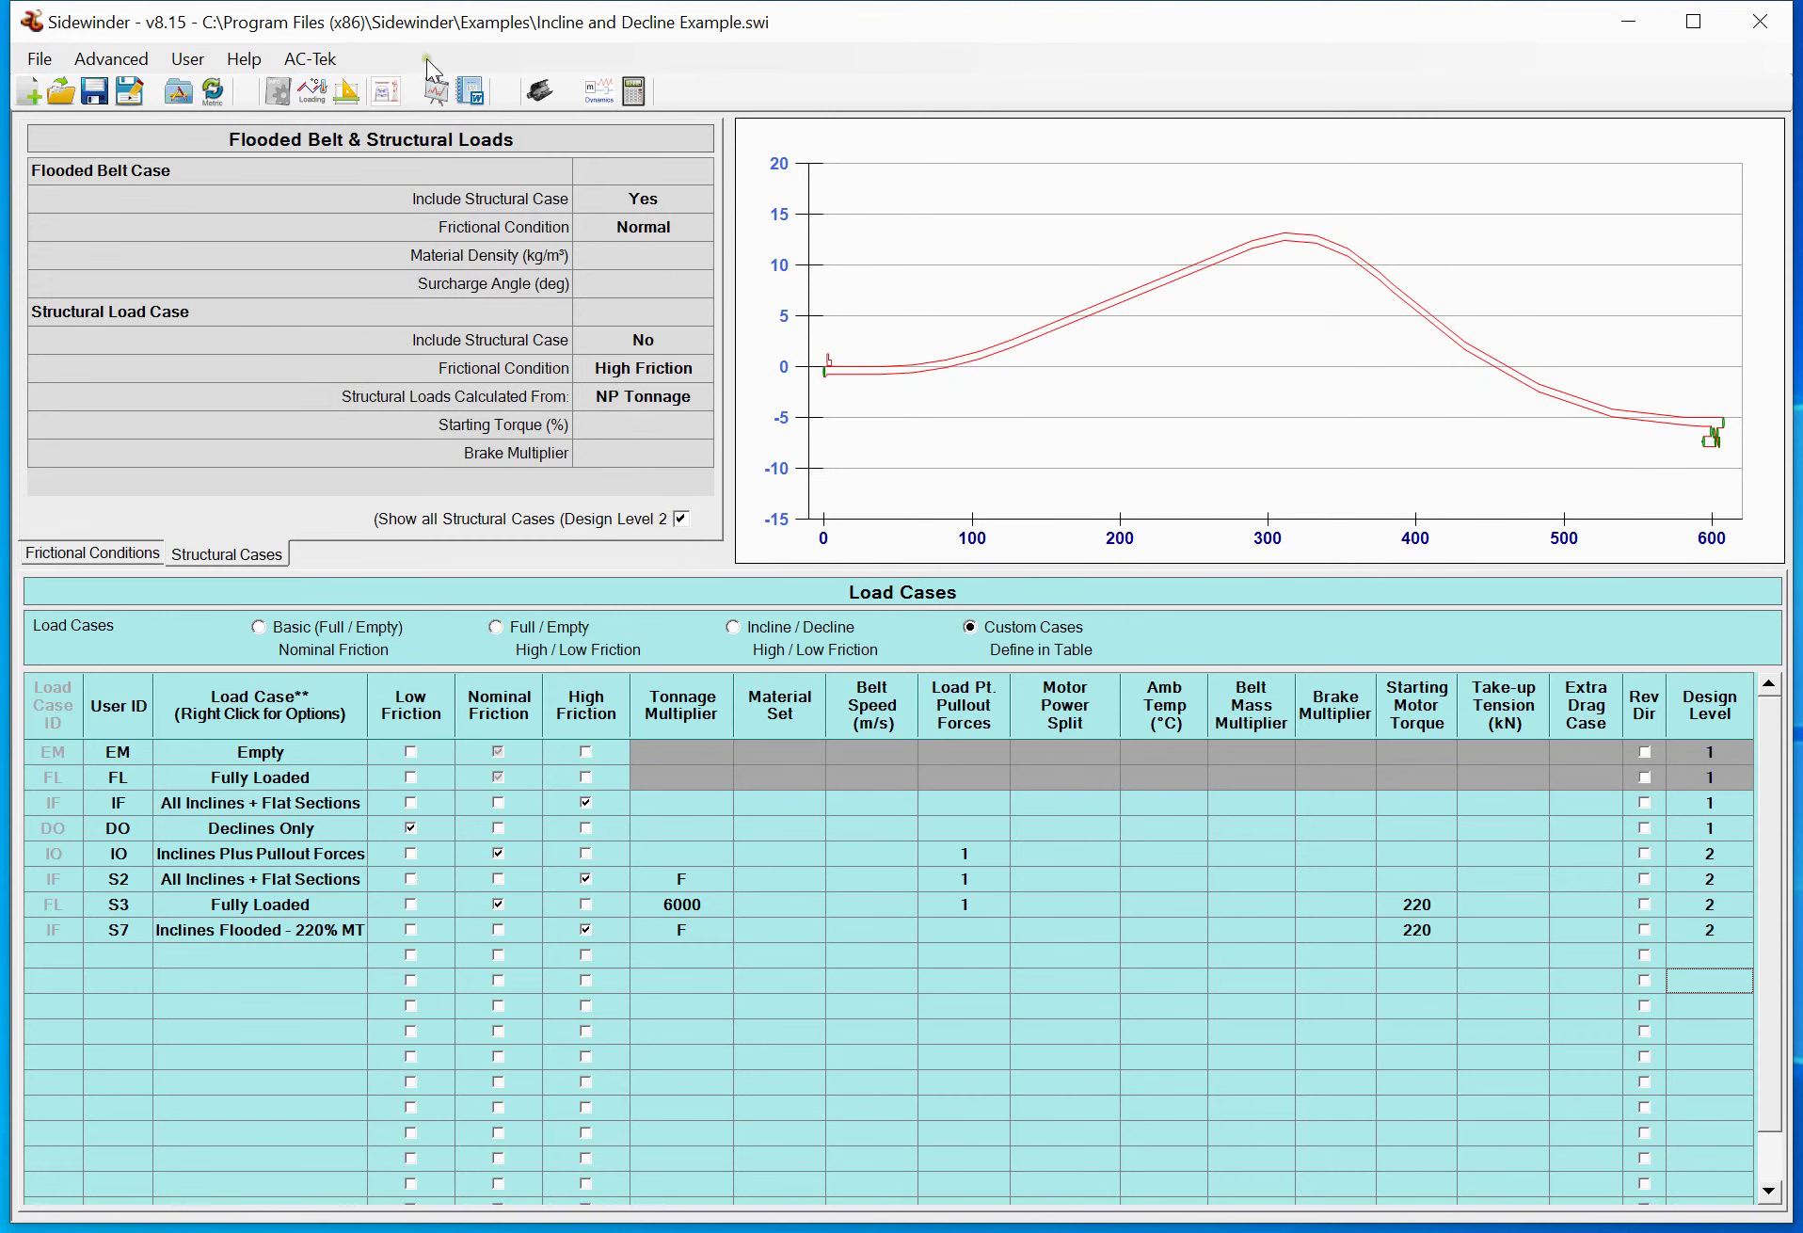
Untick Show all Structural Cases and set design level S on all three custom cases
{"action": "left_click", "coordinate": [680, 518]}
{"action": "left_click", "coordinate": [1708, 885]}
{"action": "type", "text": "S"}
{"action": "key", "text": "Down"}
{"action": "type", "text": "S"}
{"action": "key", "text": "Down"}
{"action": "type", "text": "S"}
{"action": "key", "text": "Return"}
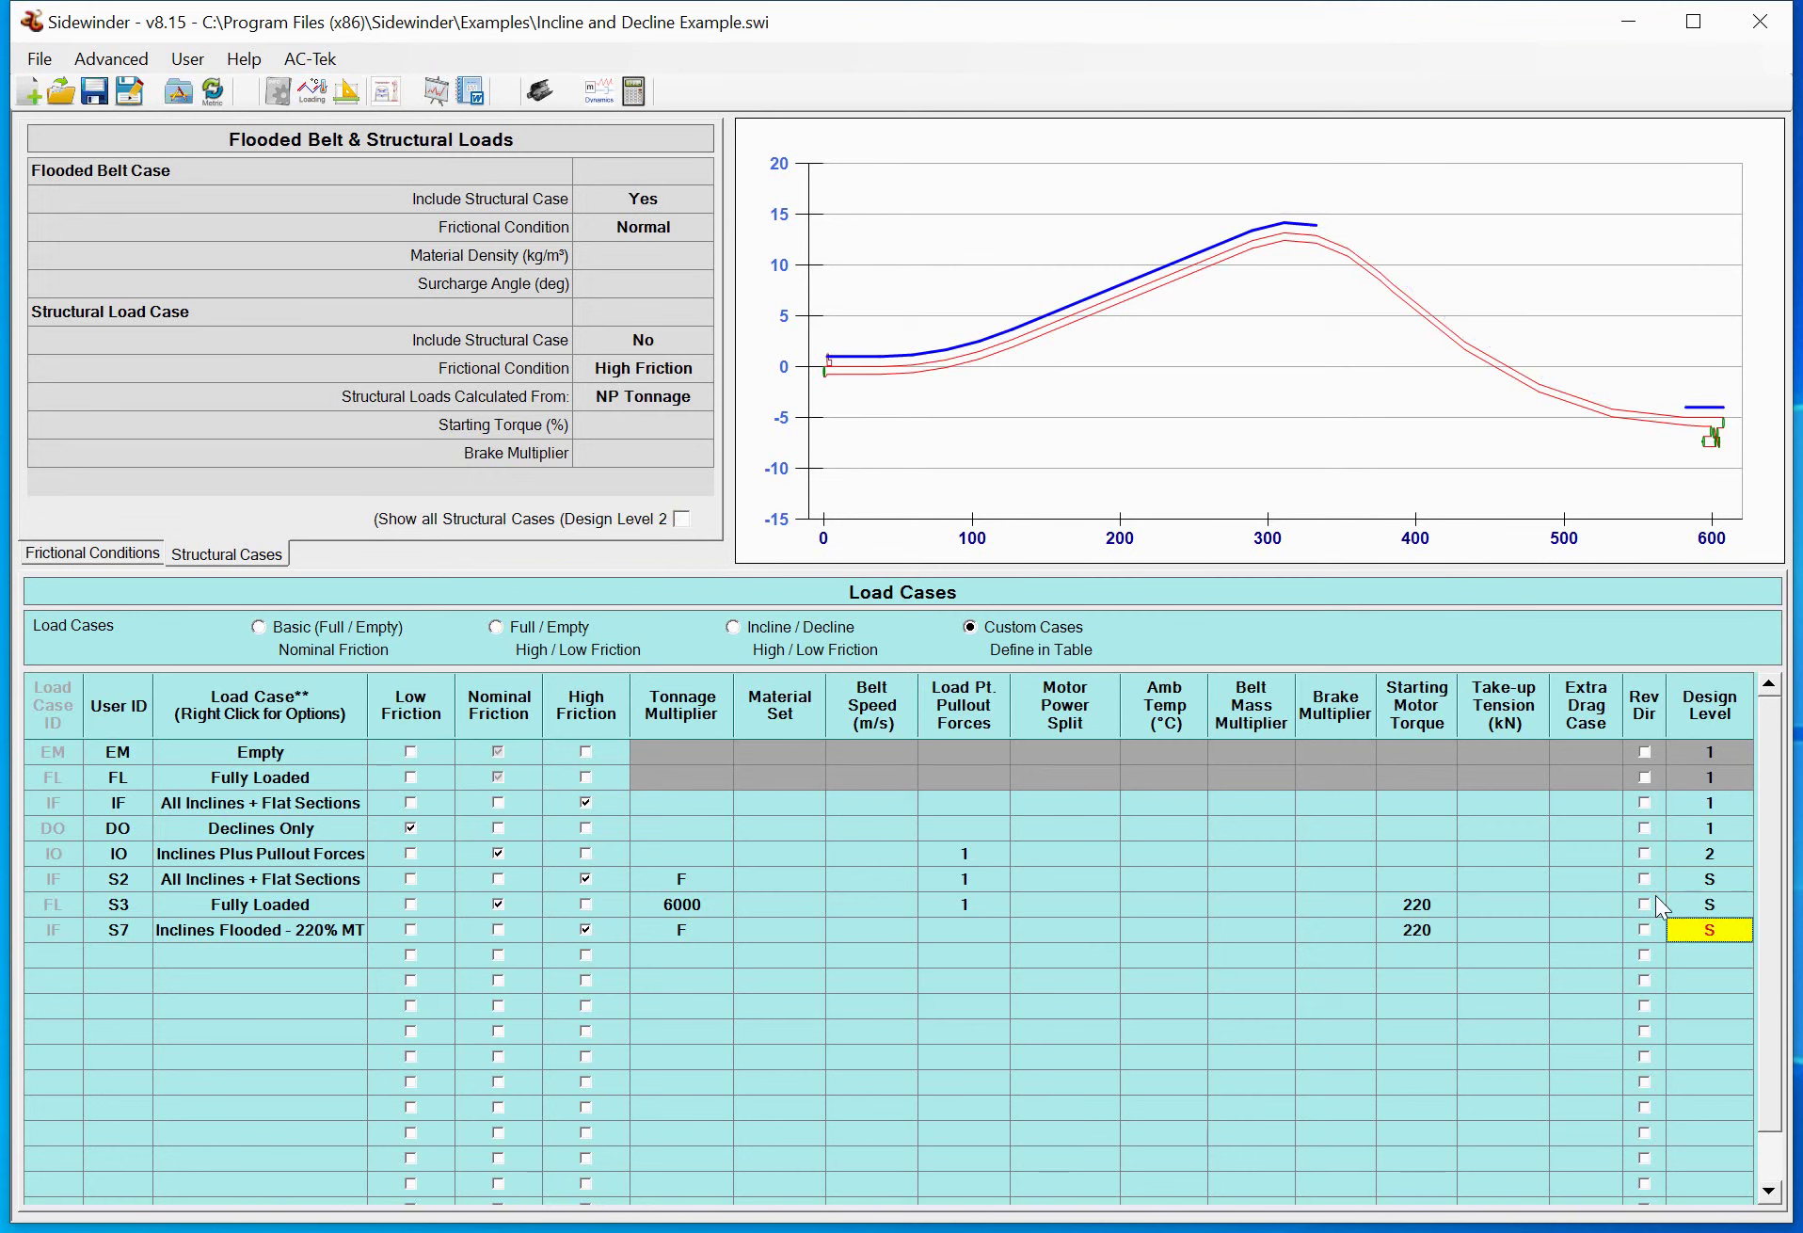
Set Include Structural Case to Yes
{"action": "left_click", "coordinate": [657, 345]}
{"action": "left_click", "coordinate": [670, 341]}
{"action": "left_click", "coordinate": [663, 358]}
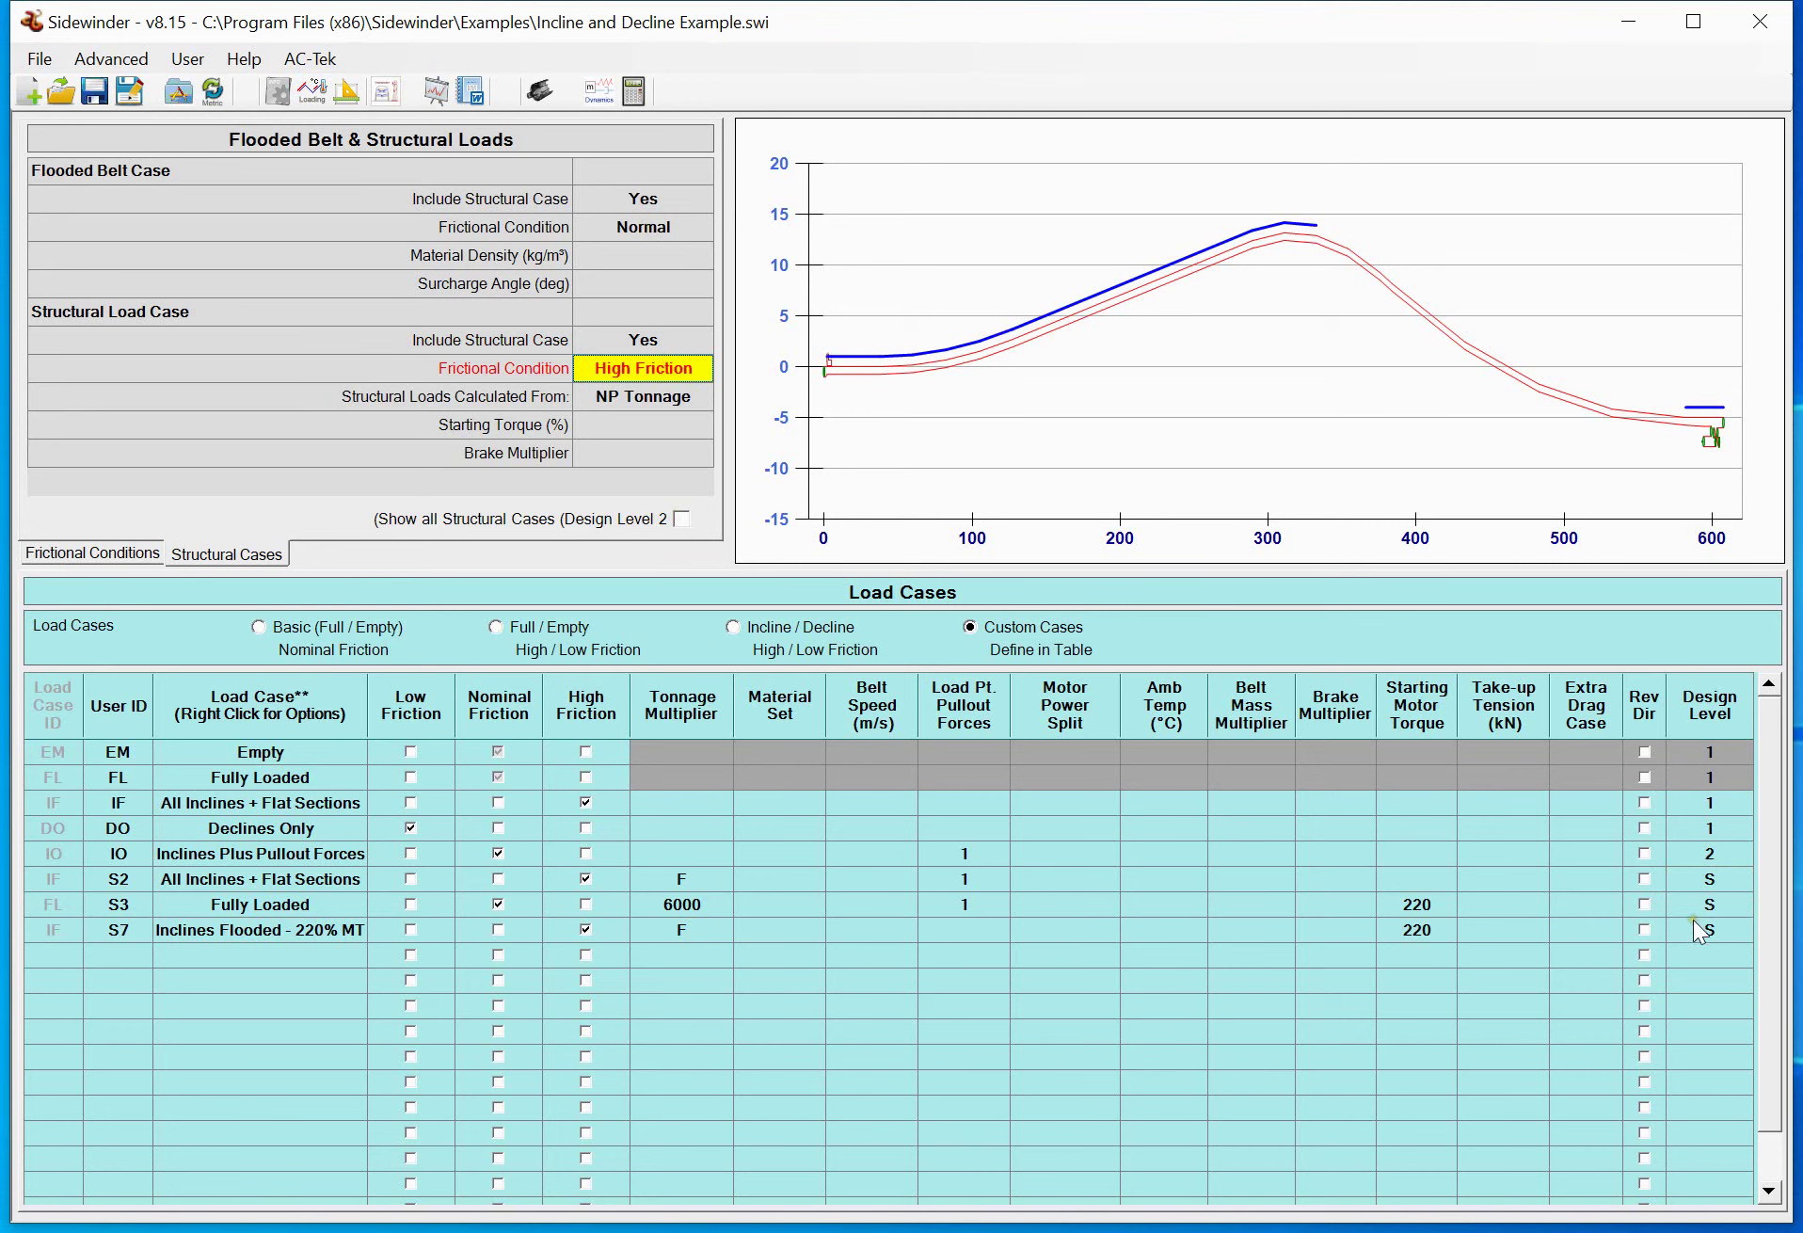
Renumber the three custom cases' user IDs as S3, S4 and S5
{"action": "left_click", "coordinate": [142, 886]}
{"action": "type", "text": "S3"}
{"action": "key", "text": "Return"}
{"action": "type", "text": "S4"}
{"action": "key", "text": "Return"}
{"action": "type", "text": "S5"}
{"action": "key", "text": "Return"}
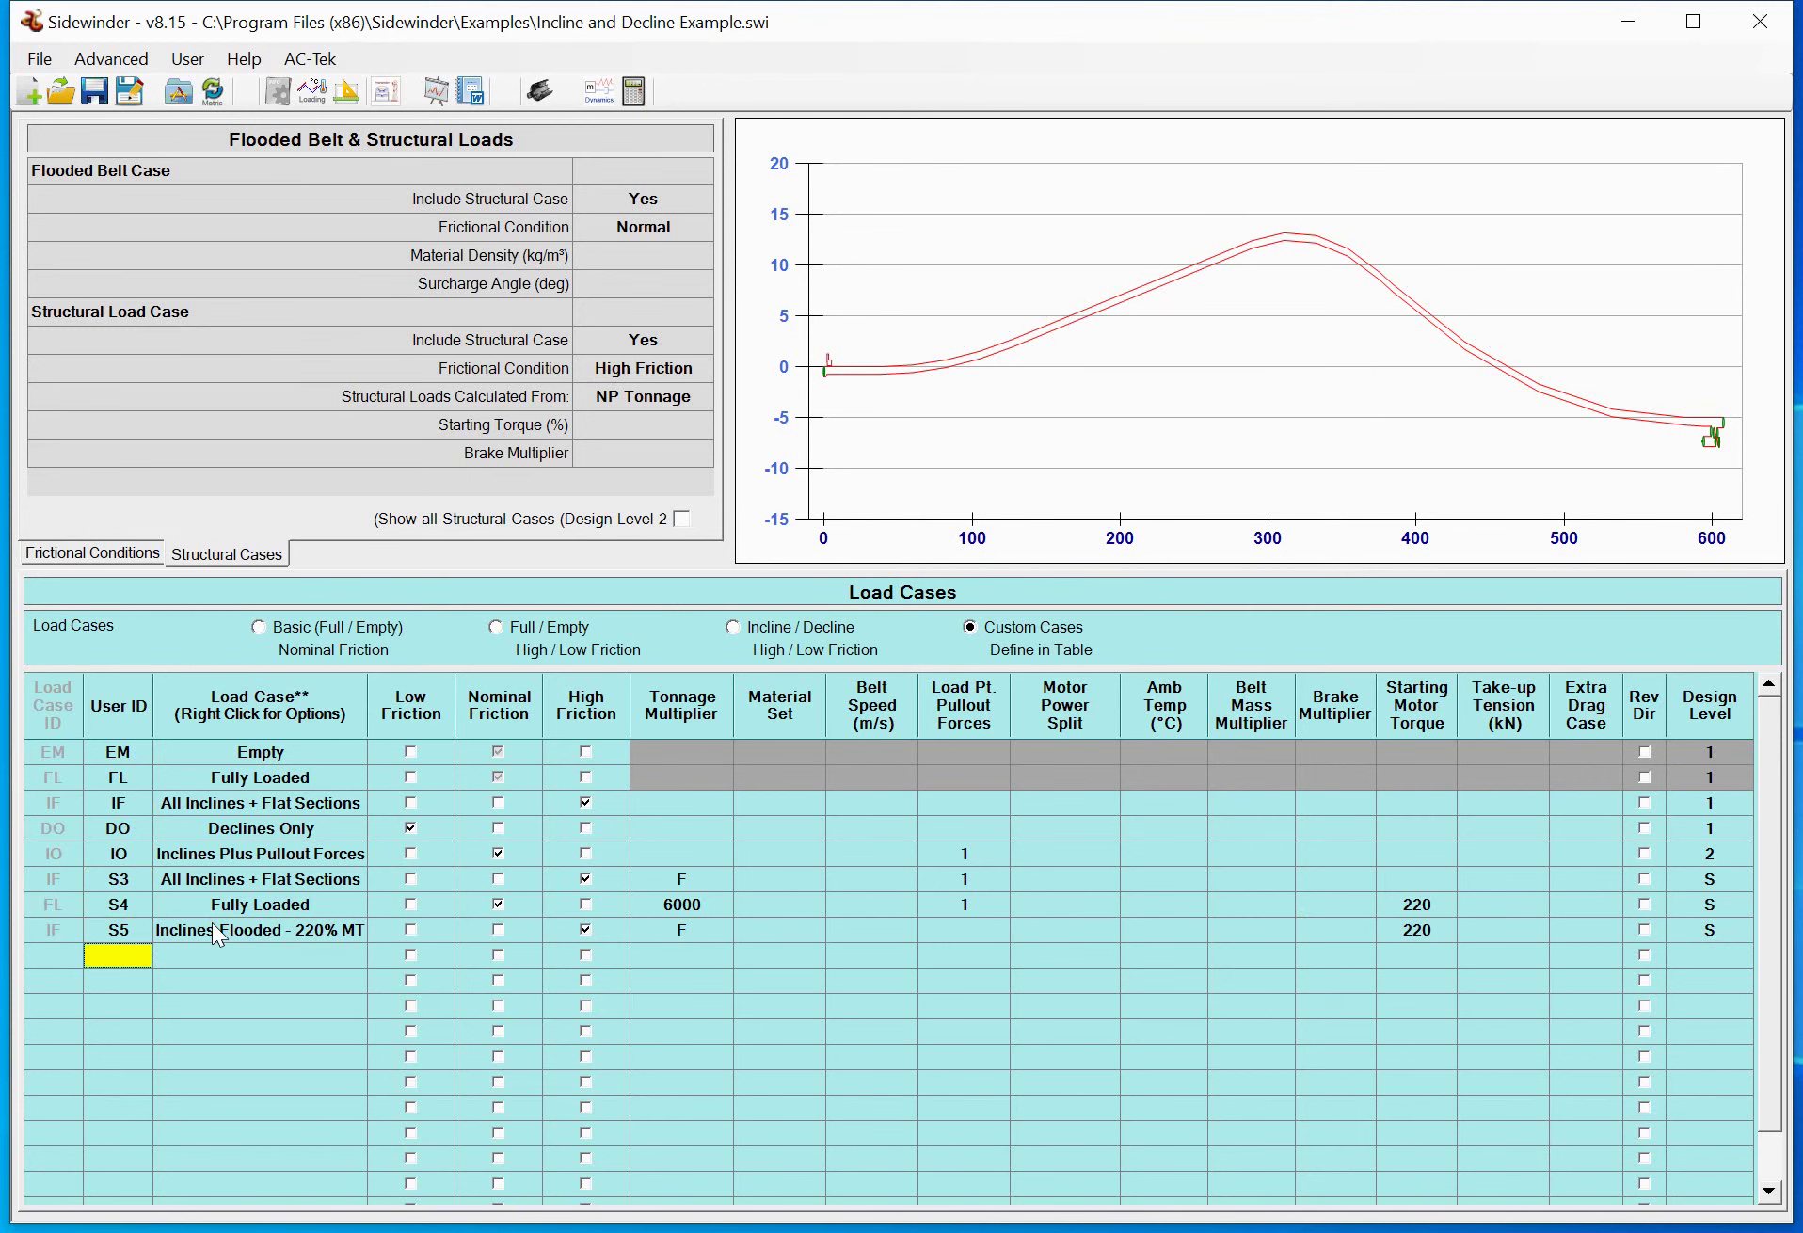
Re-solve, compare Pulley 2 structural tensions across all cases, then open the Report page
{"action": "left_click", "coordinate": [633, 92]}
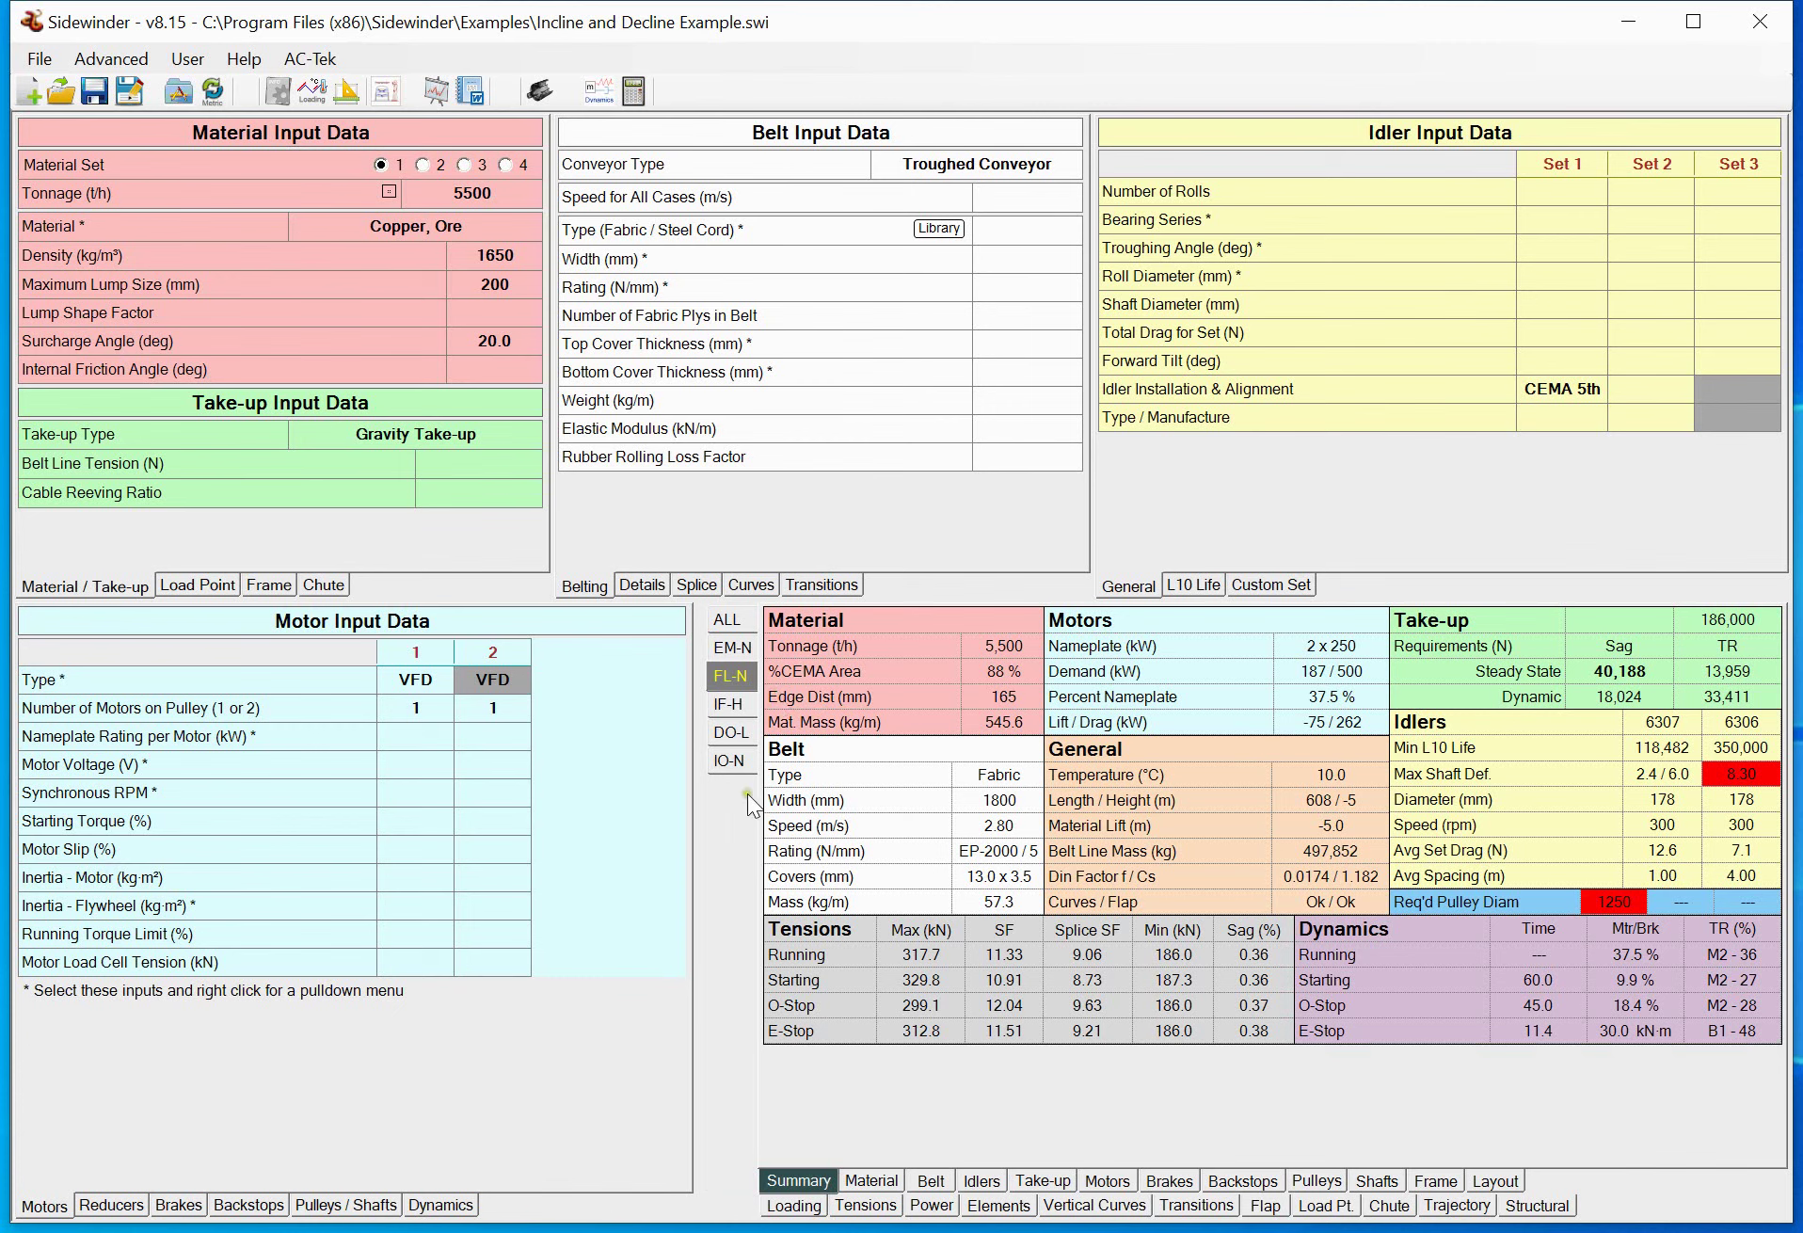
{"action": "left_click", "coordinate": [1537, 1206]}
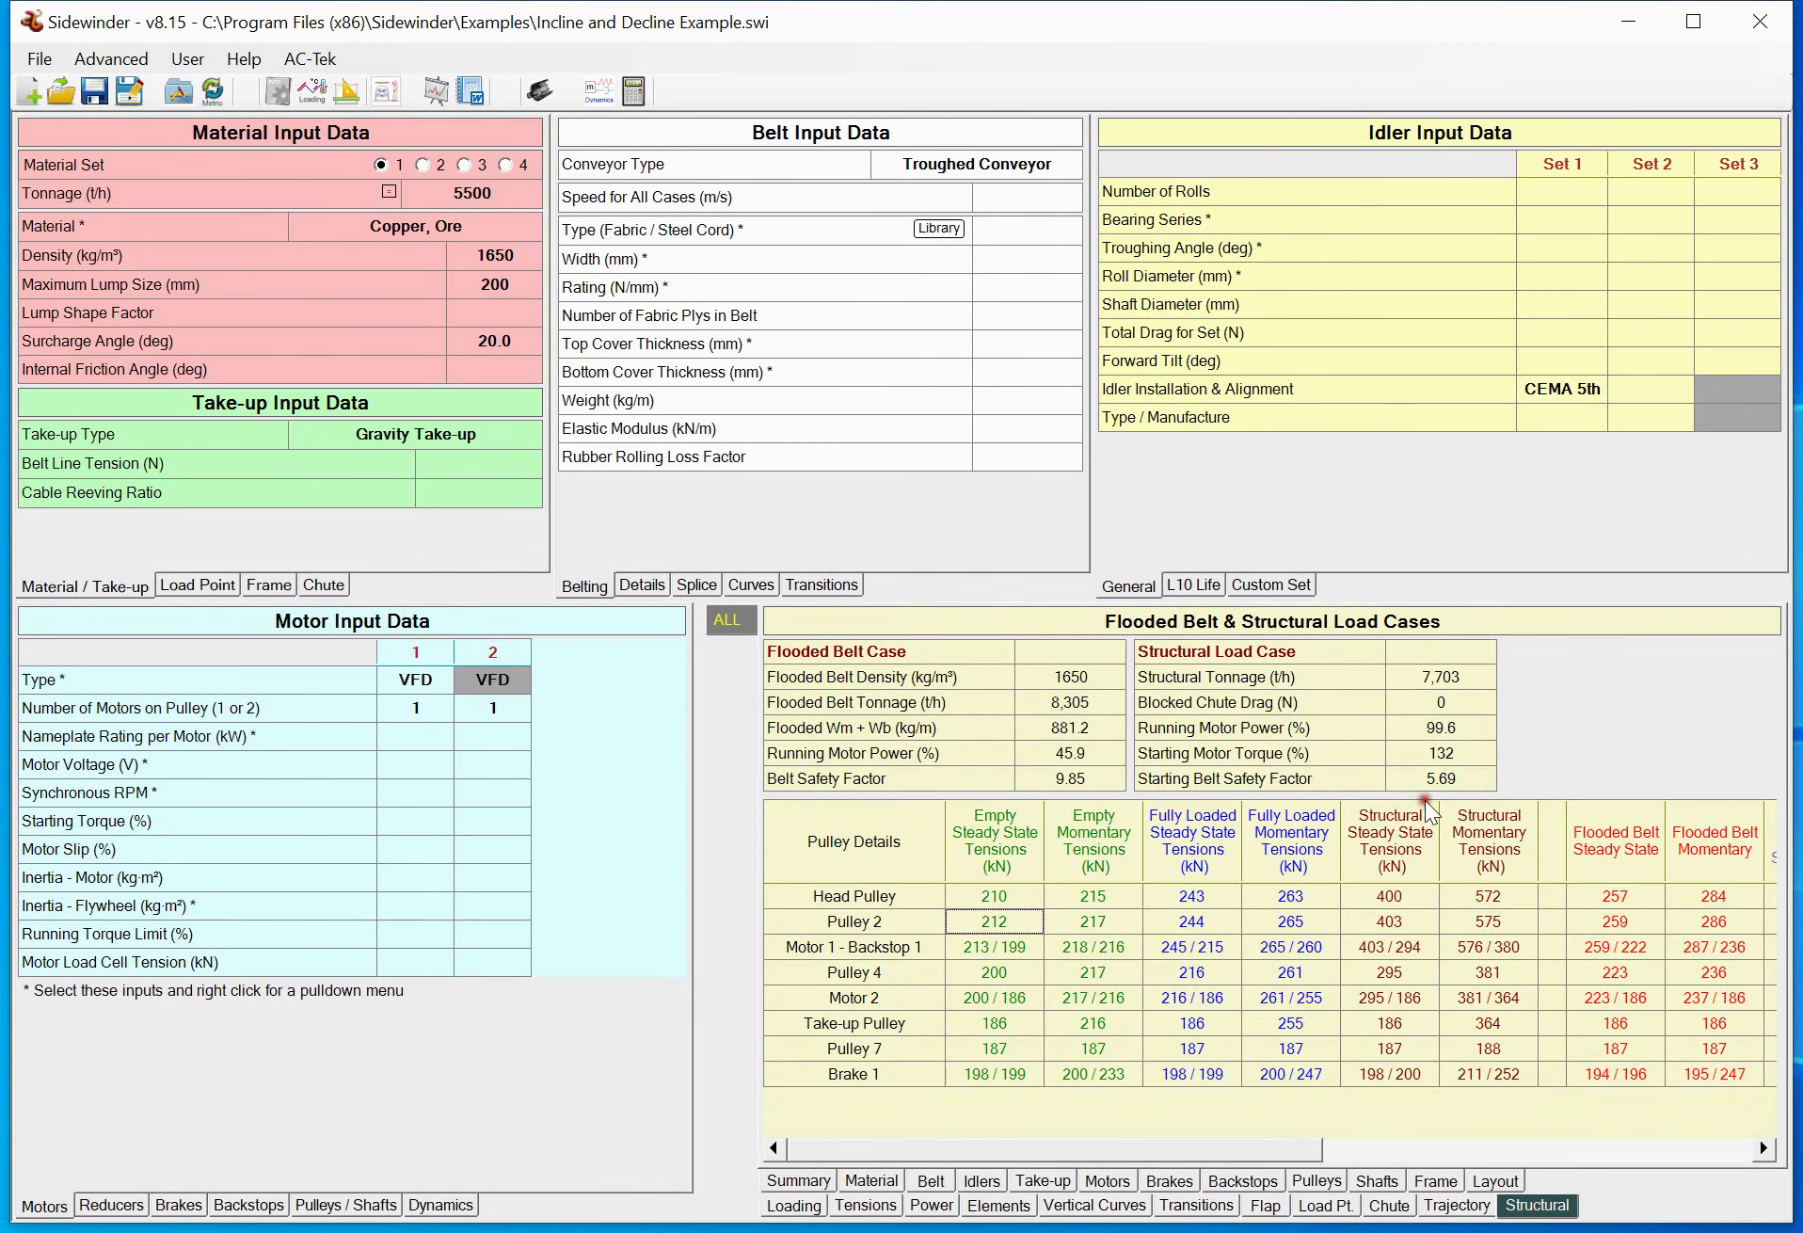
{"action": "key", "text": "Right"}
{"action": "key", "text": "Right"}
{"action": "key", "text": "Right"}
{"action": "key", "text": "Right"}
{"action": "key", "text": "Right"}
{"action": "key", "text": "Right"}
{"action": "key", "text": "Right"}
{"action": "key", "text": "Right"}
{"action": "key", "text": "Right"}
{"action": "key", "text": "Right"}
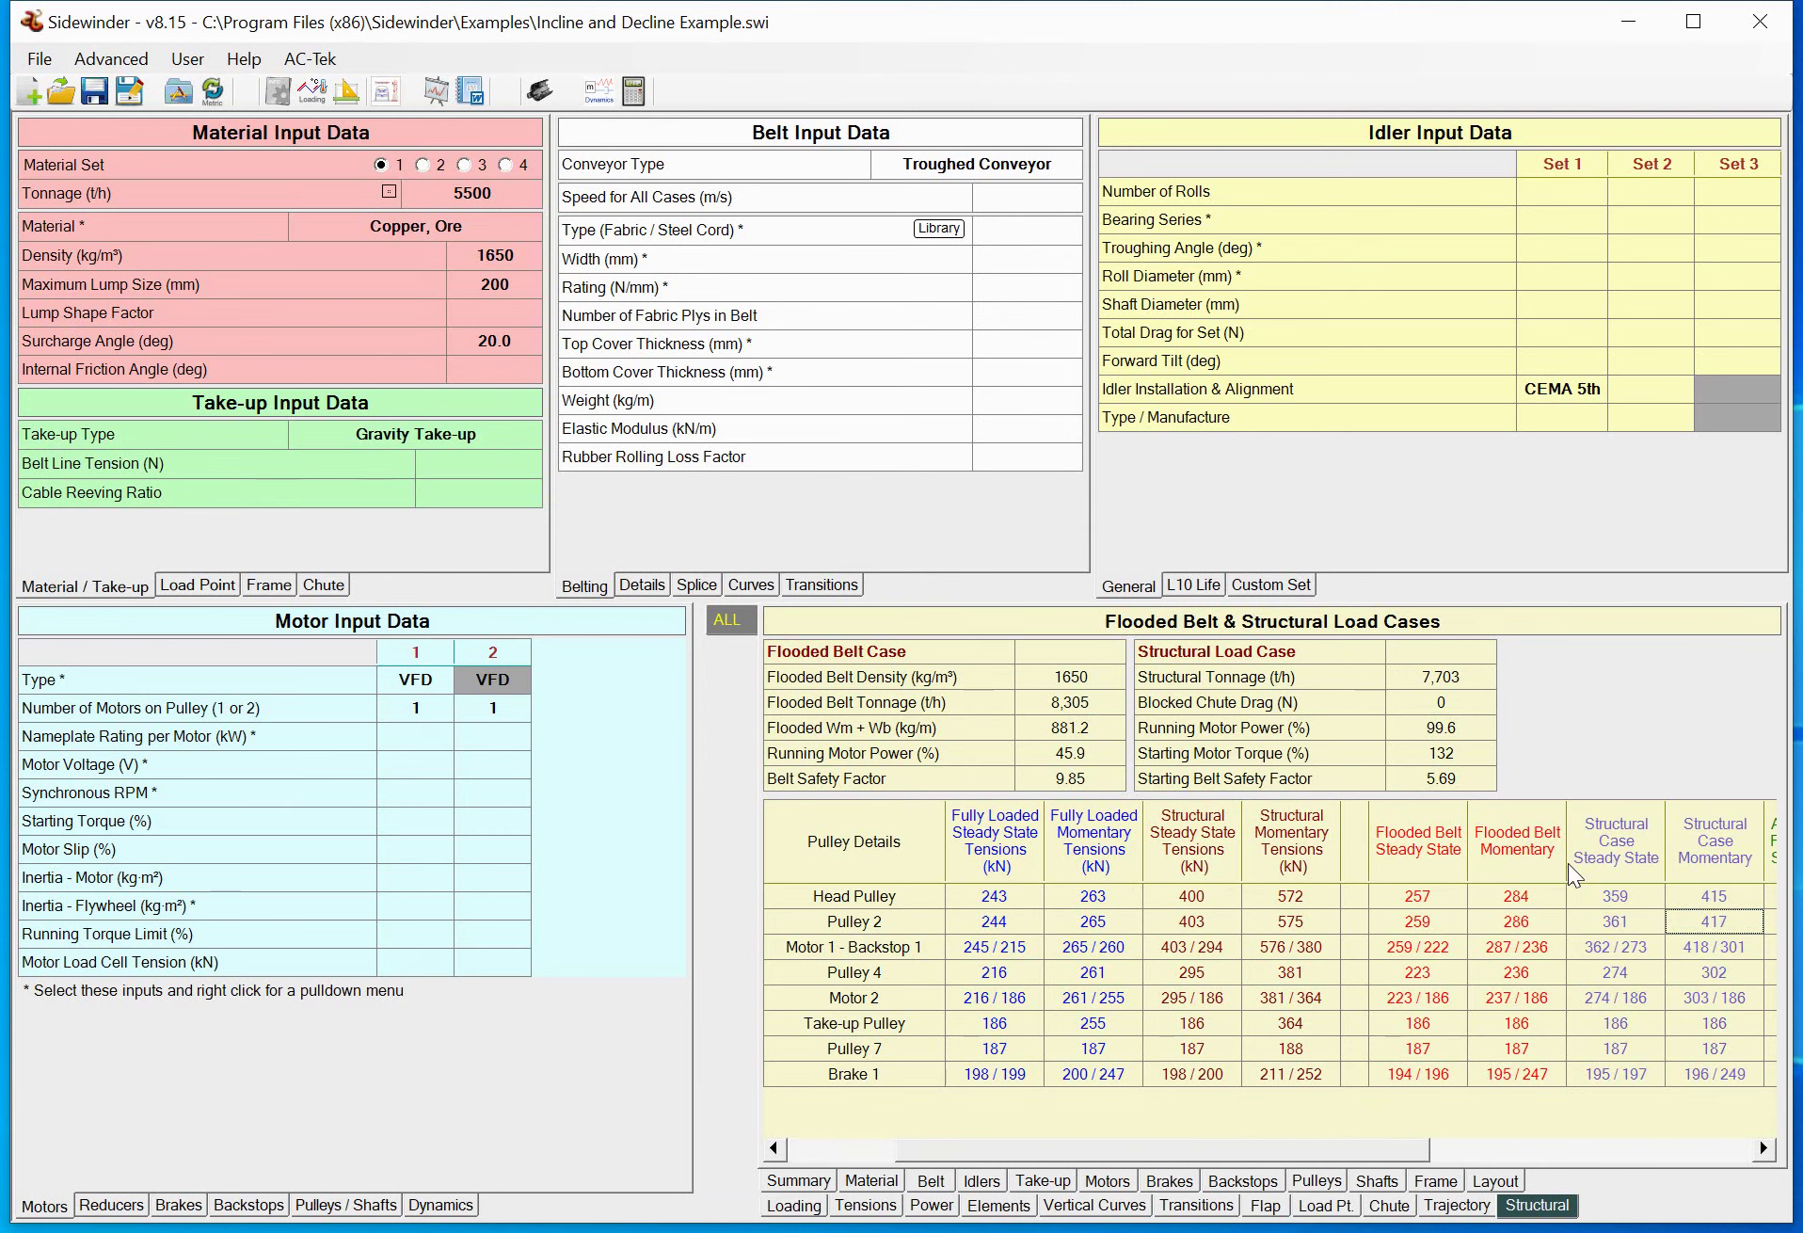
{"action": "key", "text": "Right"}
{"action": "key", "text": "Right"}
{"action": "key", "text": "Right"}
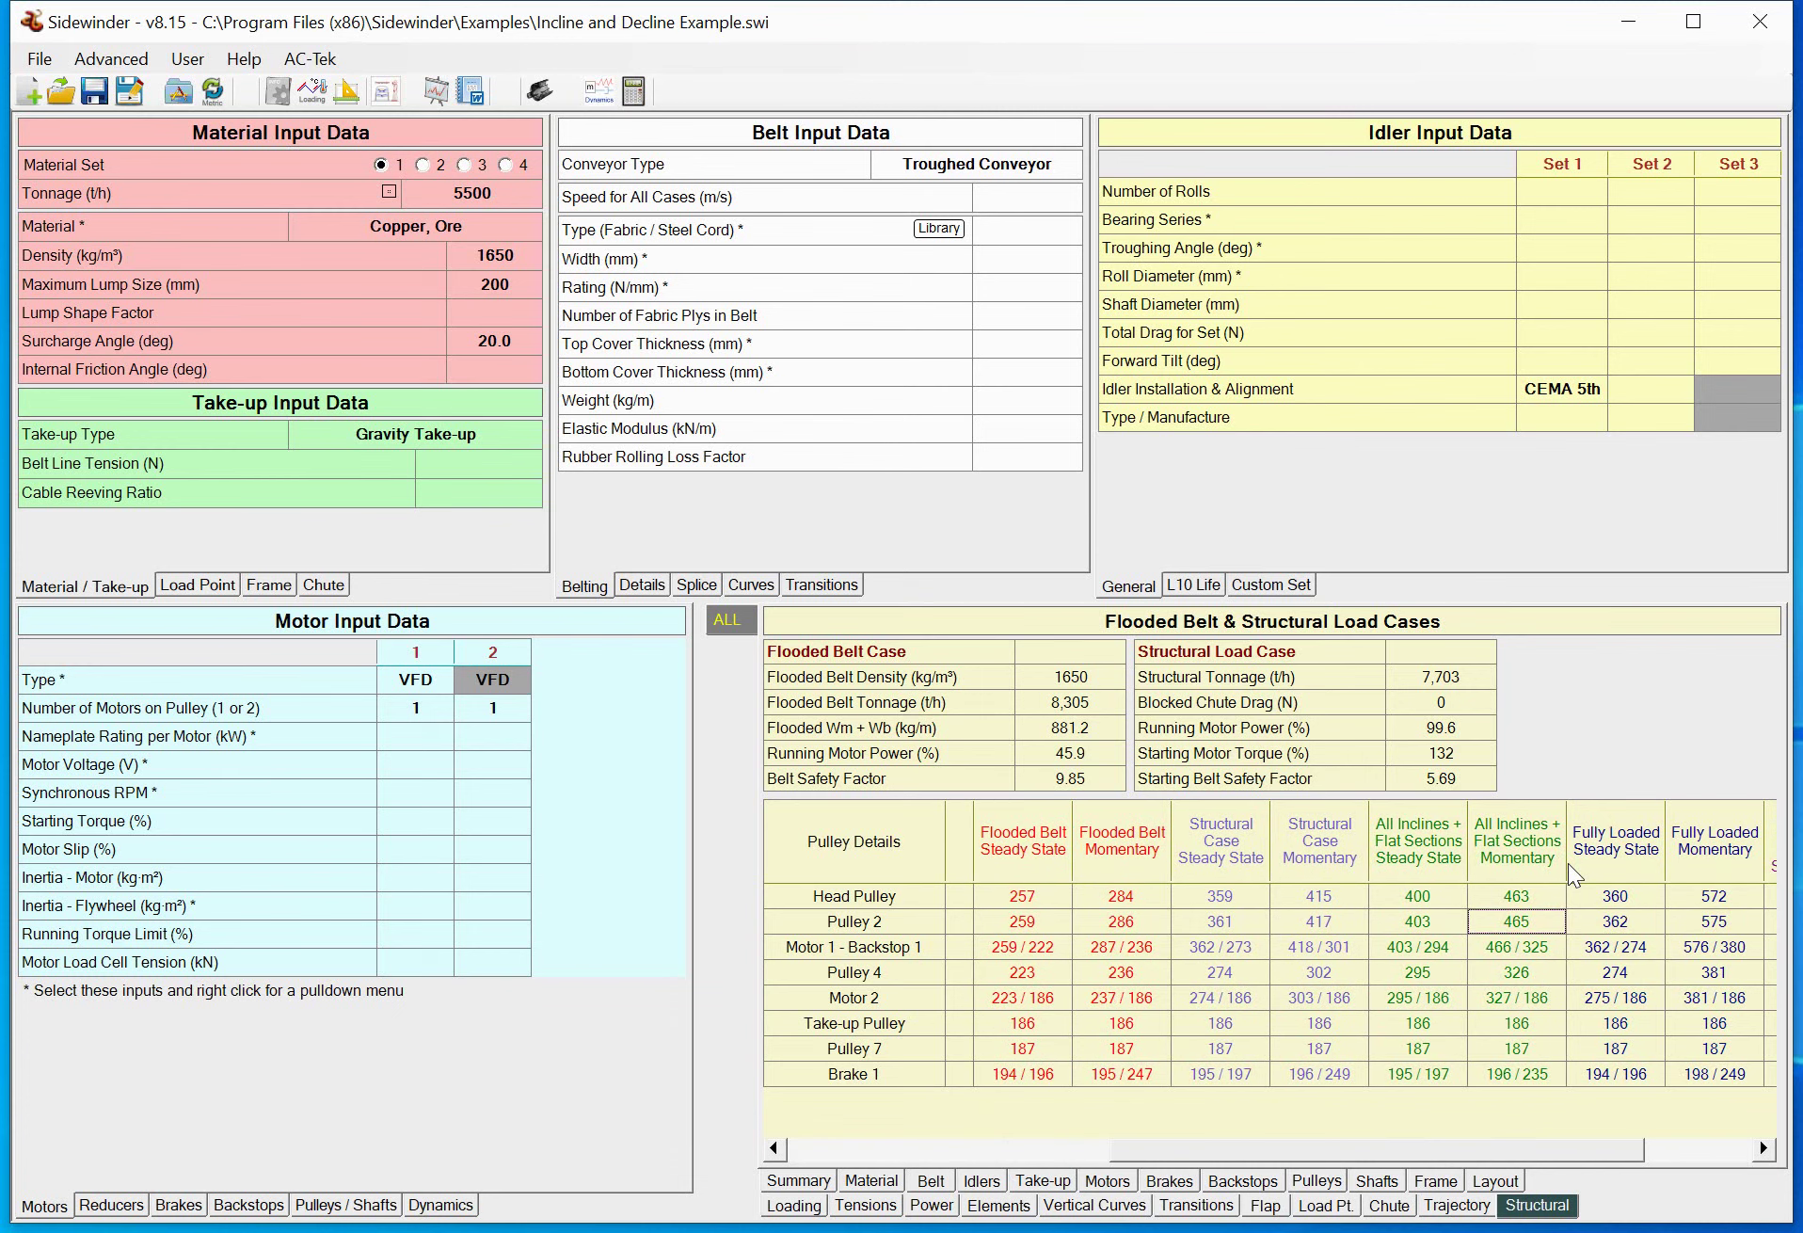
{"action": "key", "text": "Right"}
{"action": "key", "text": "Right"}
{"action": "key", "text": "Right"}
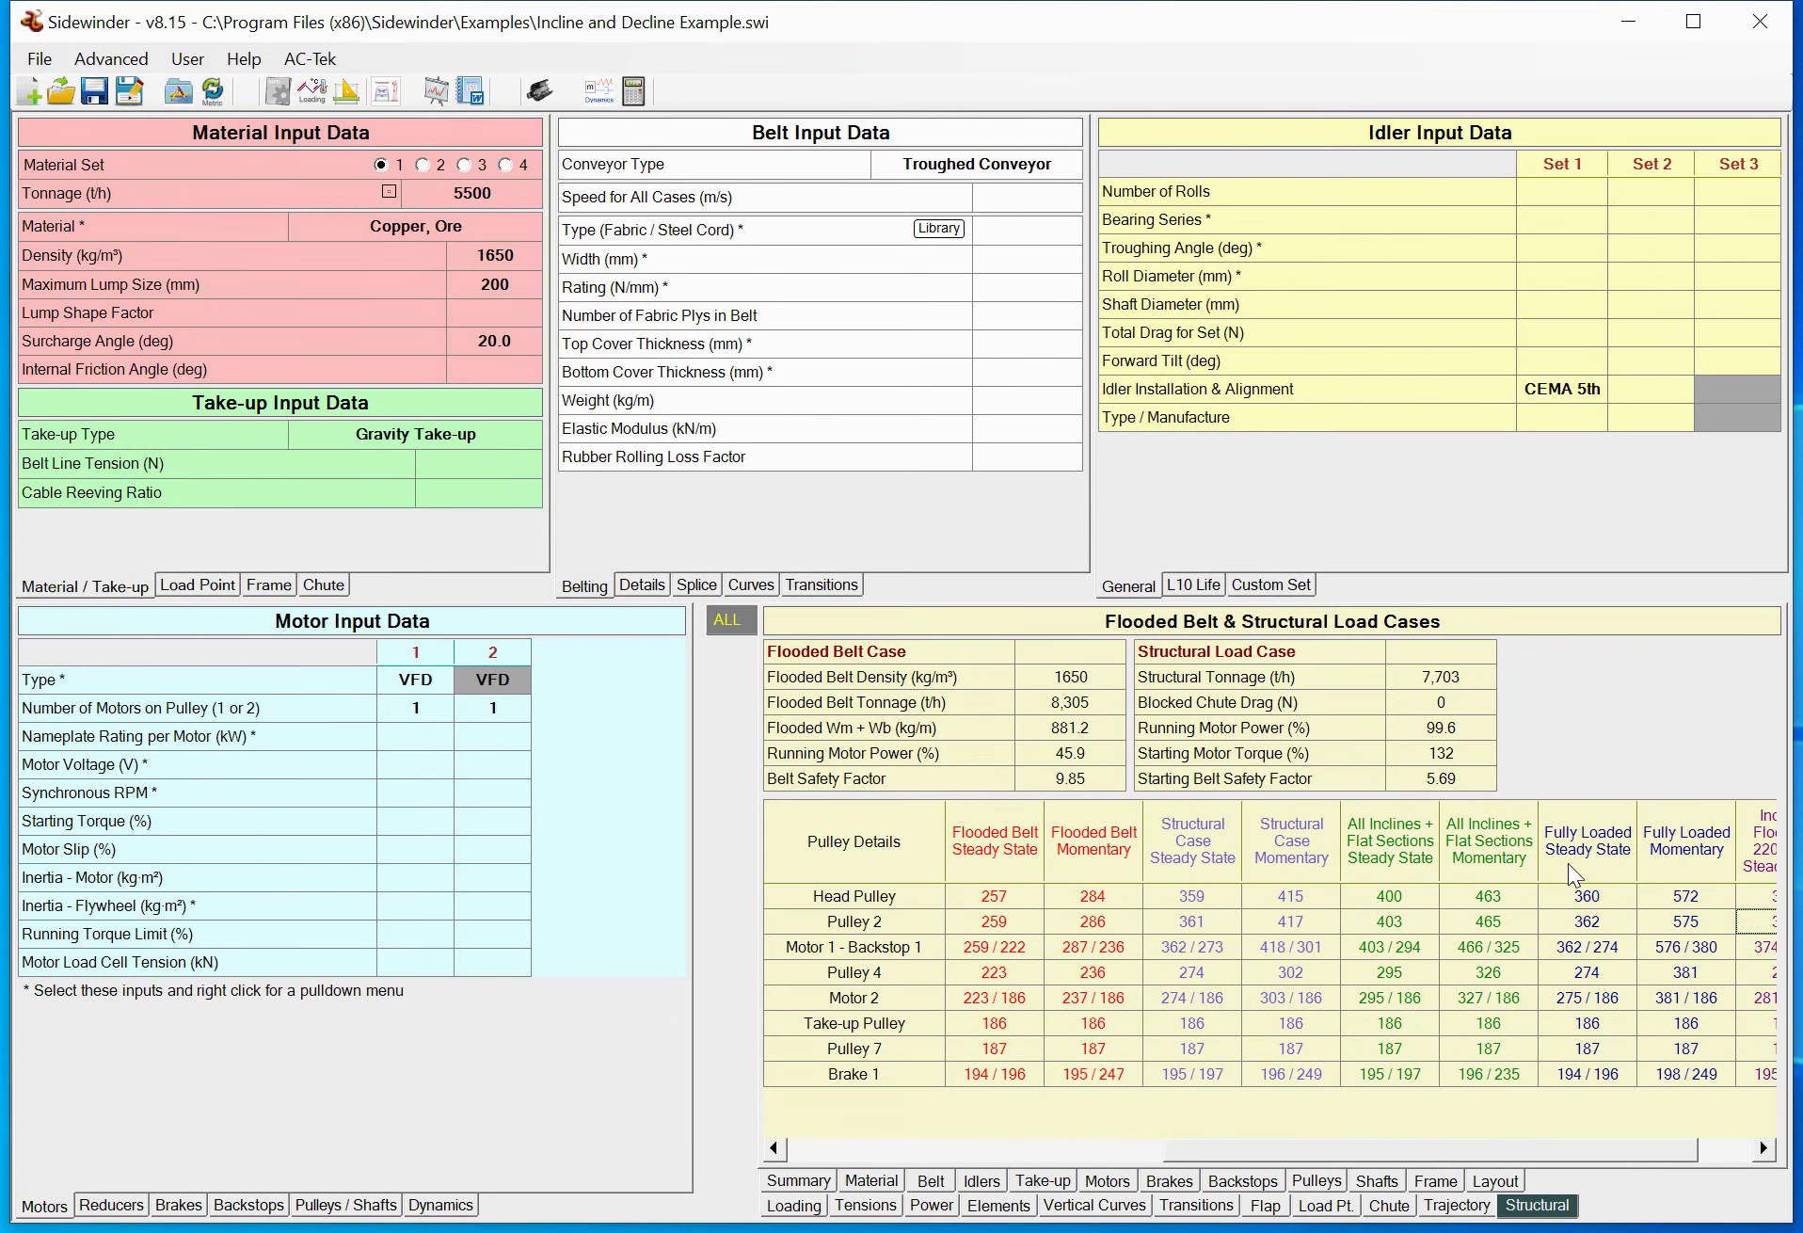
{"action": "key", "text": "Left"}
{"action": "key", "text": "Left"}
{"action": "key", "text": "Left"}
{"action": "key", "text": "Home"}
{"action": "key", "text": "Right"}
{"action": "key", "text": "Right"}
{"action": "key", "text": "Right"}
{"action": "key", "text": "Right"}
{"action": "key", "text": "Right"}
{"action": "key", "text": "Right"}
{"action": "key", "text": "Right"}
{"action": "key", "text": "Right"}
{"action": "key", "text": "Left"}
{"action": "key", "text": "Left"}
{"action": "key", "text": "Left"}
{"action": "key", "text": "Left"}
{"action": "key", "text": "Left"}
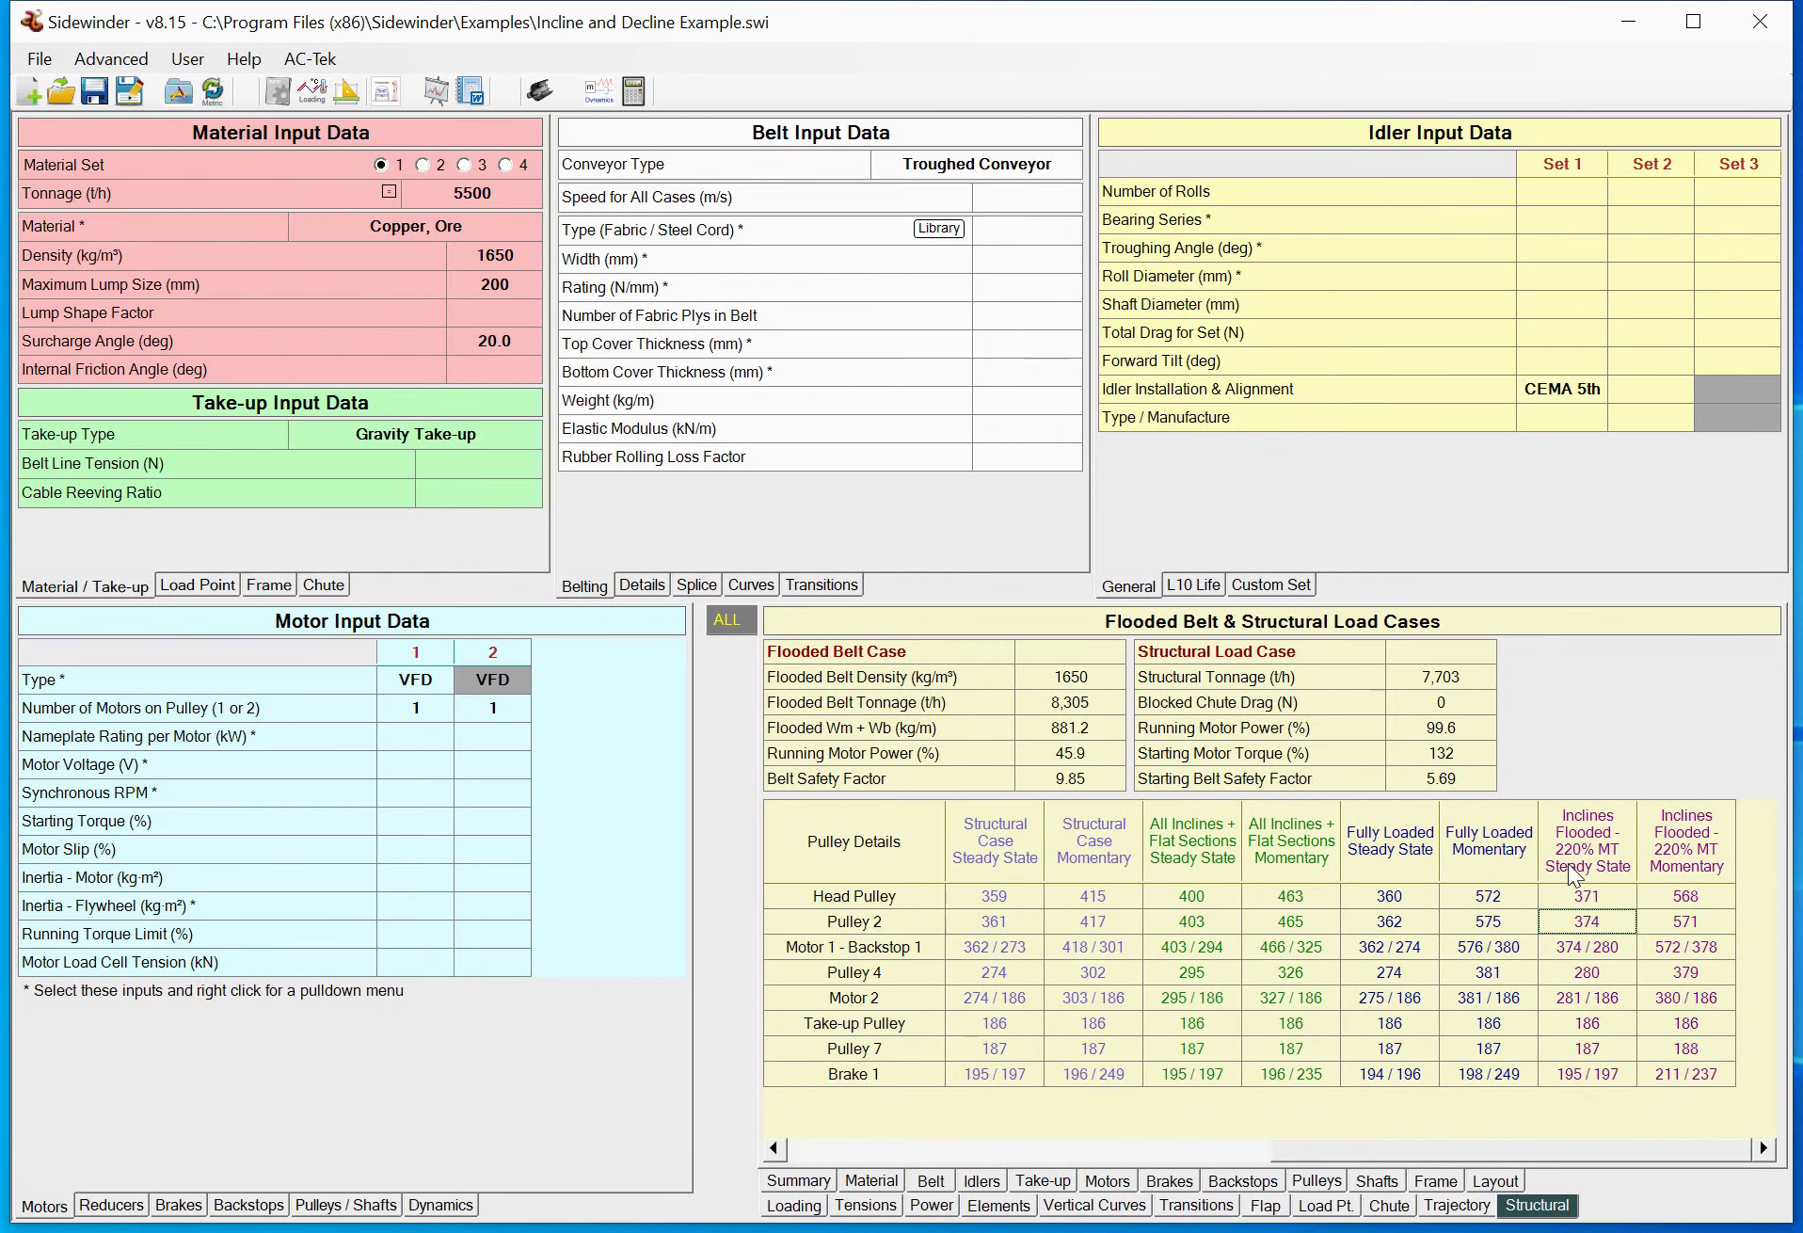
{"action": "key", "text": "Home"}
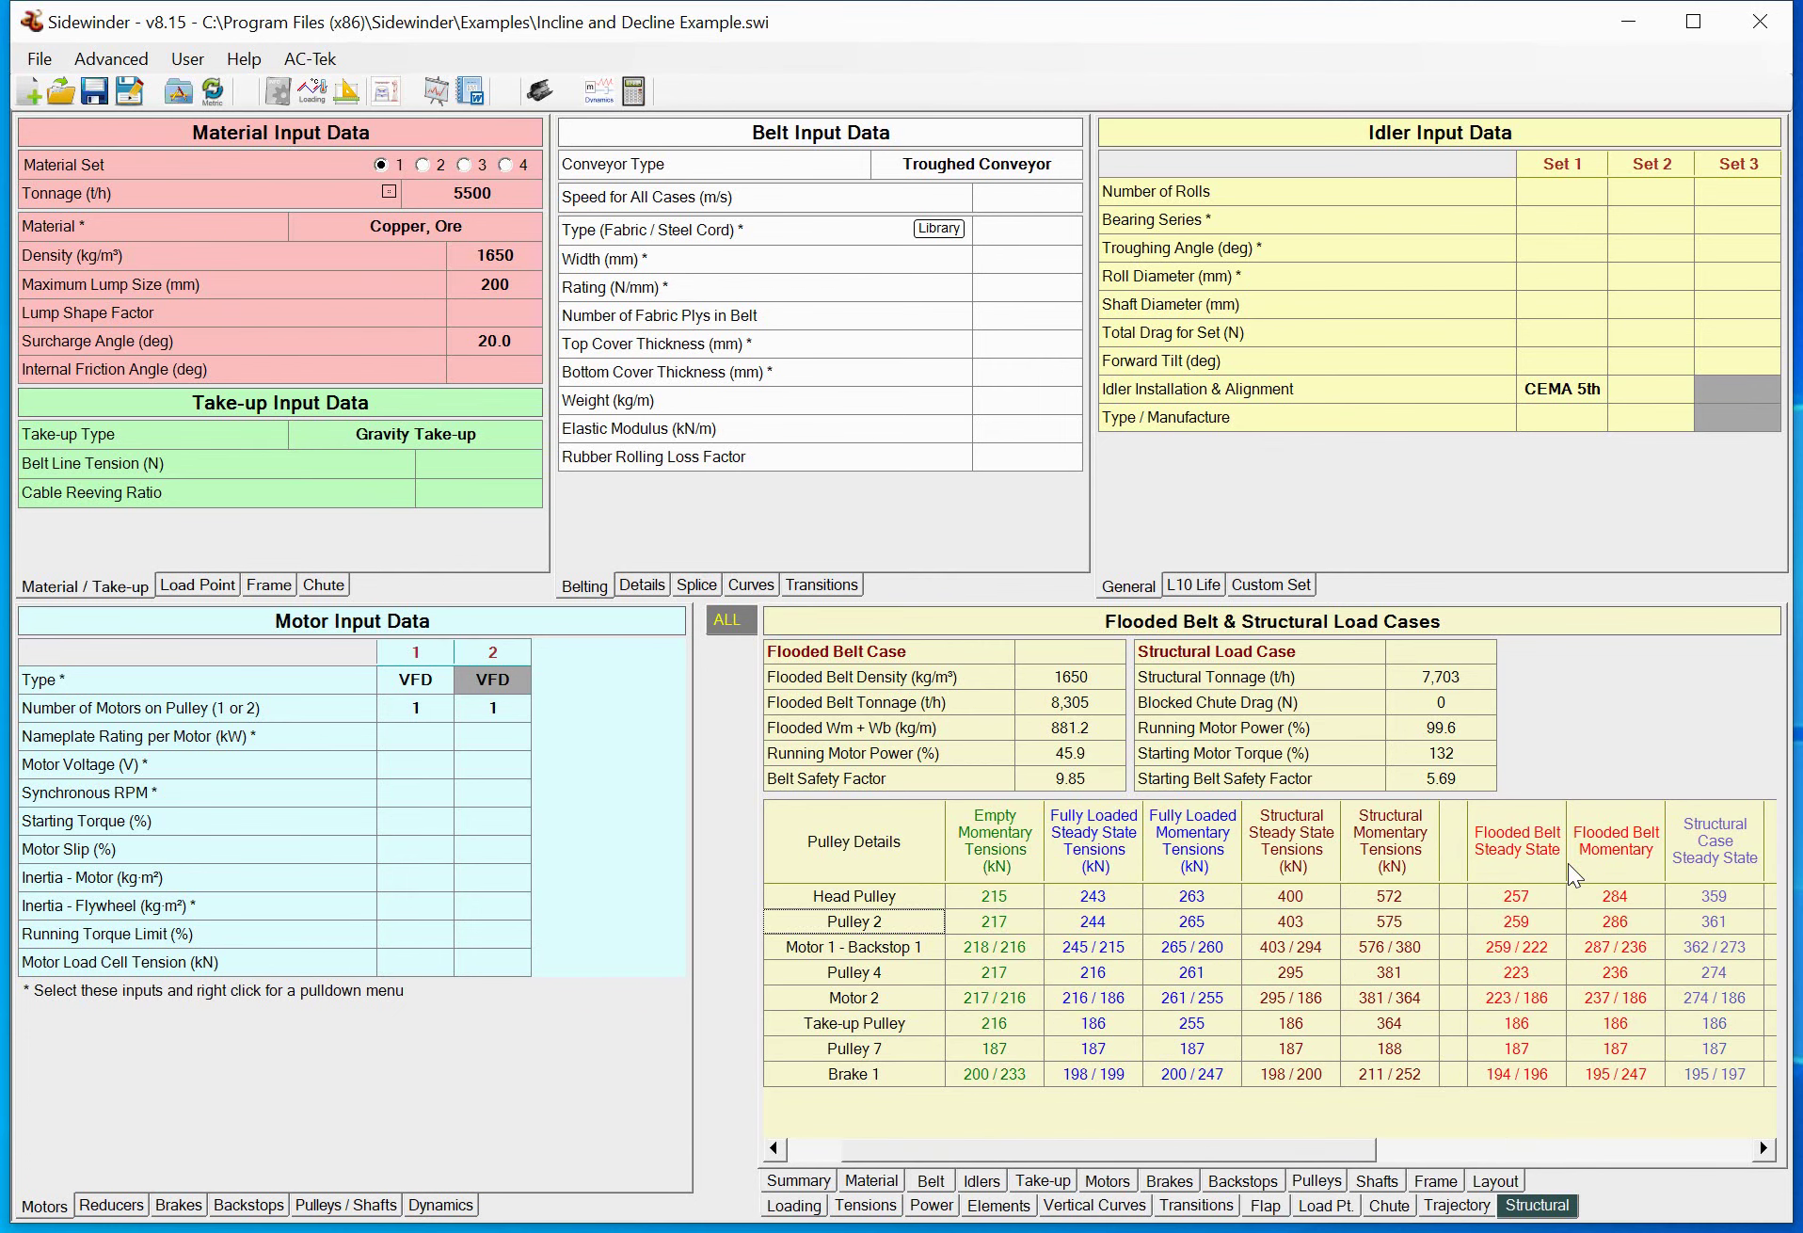
{"action": "left_click", "coordinate": [480, 93]}
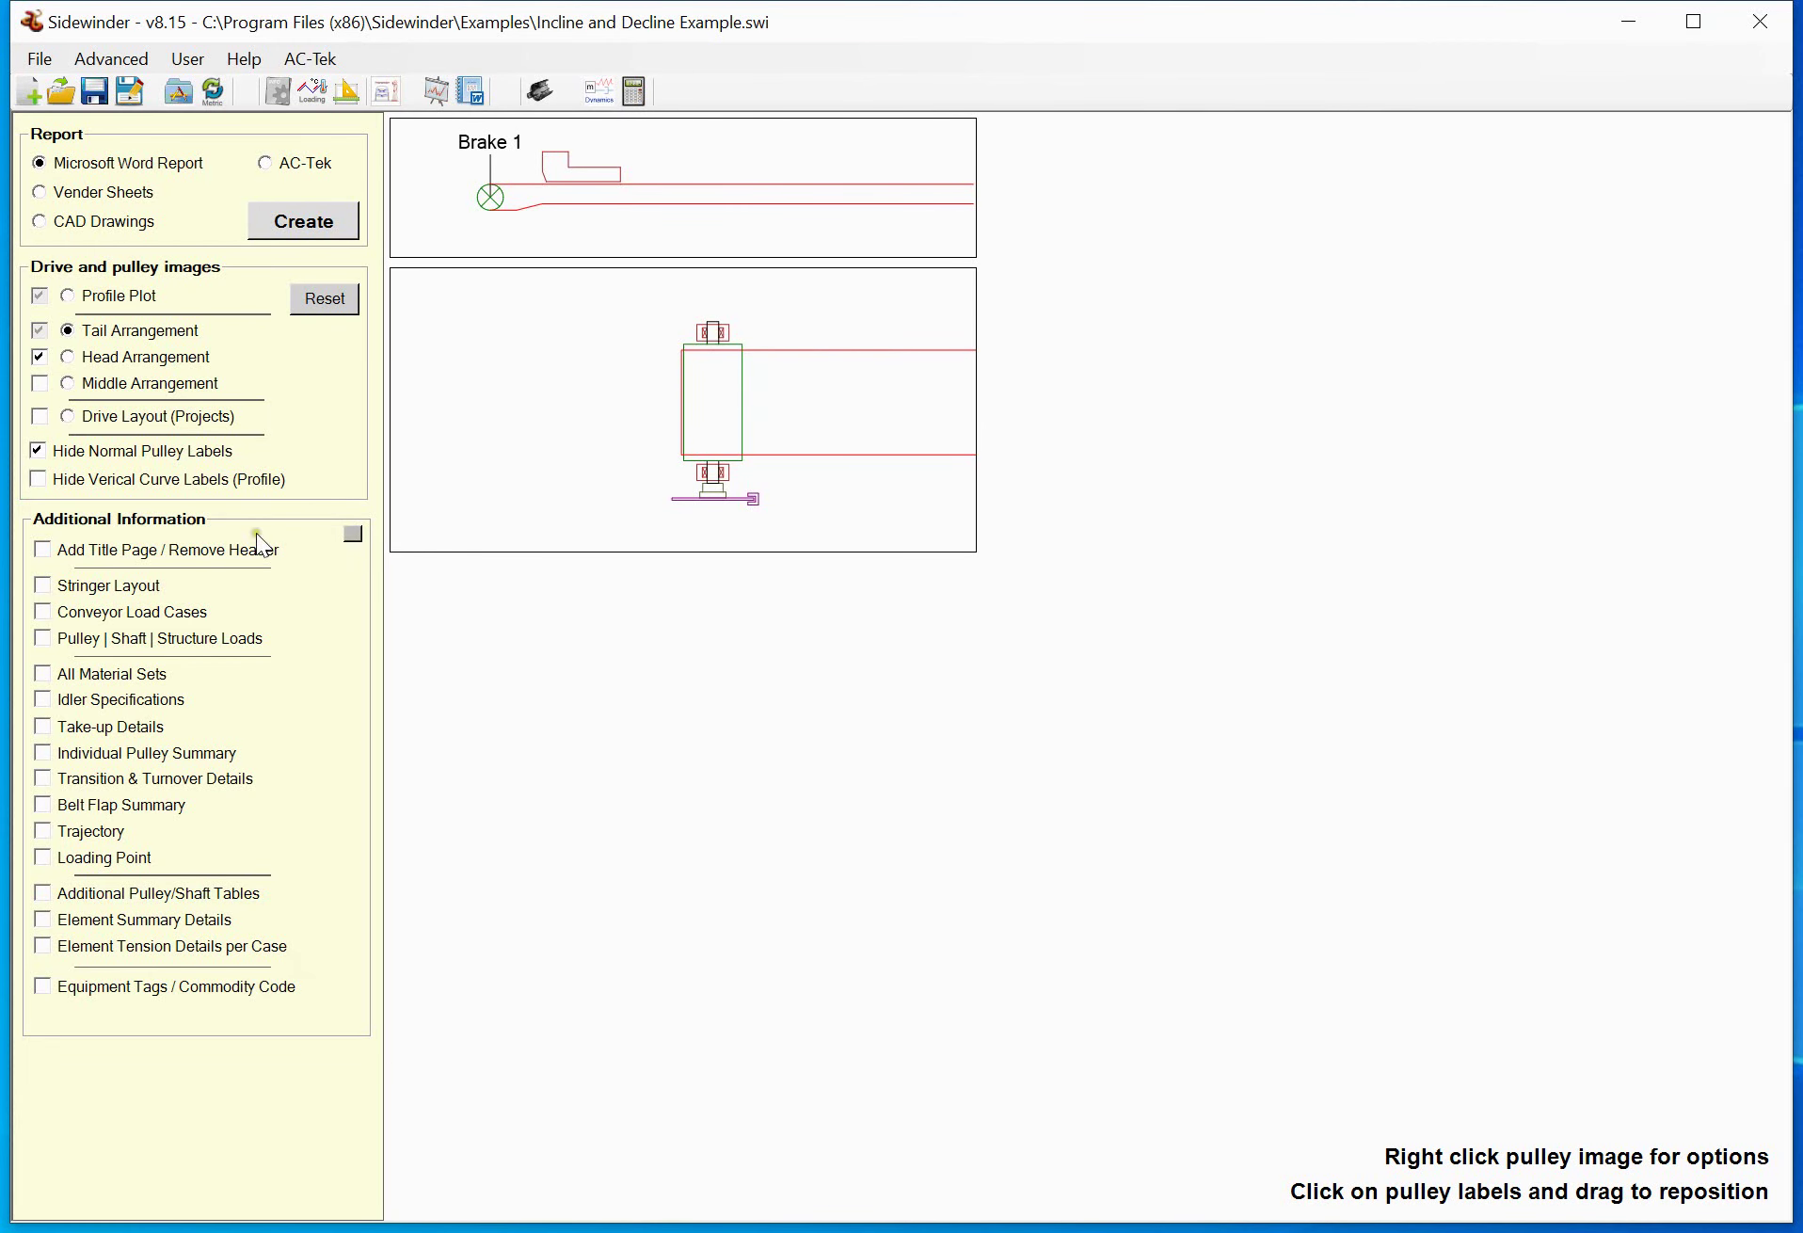
Include Pulley | Shaft | Structure Loads and create the Microsoft Word report
{"action": "left_click", "coordinate": [149, 638]}
{"action": "left_click", "coordinate": [313, 221]}
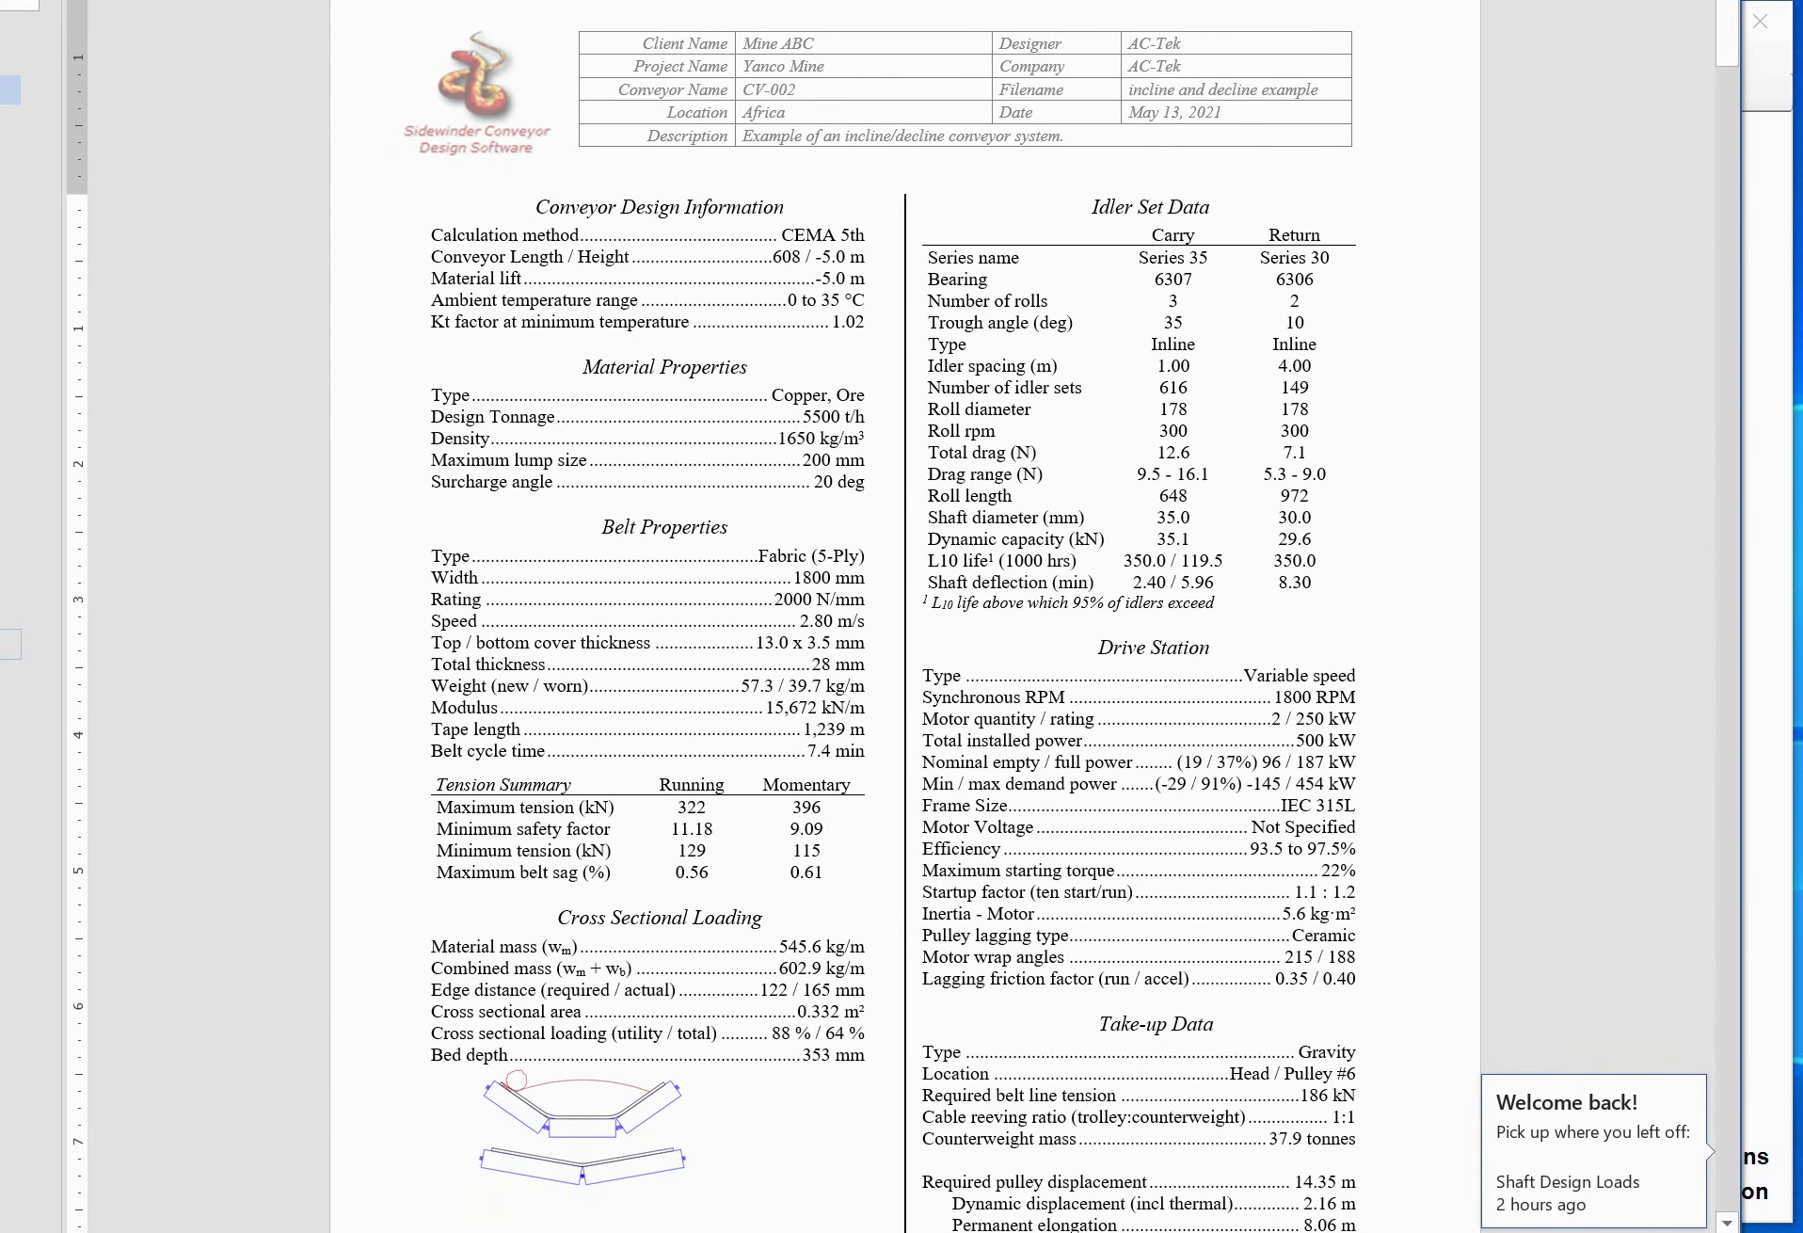
Jump to the report's last page showing the Structural Design Loads
{"action": "left_click", "coordinate": [11, 646]}
{"action": "scroll", "coordinate": [941, 564], "scroll_direction": "down", "scroll_amount": 1}
{"action": "scroll", "coordinate": [847, 376], "scroll_direction": "up", "scroll_amount": 1}
Highlight the Empty Running heading and the Momentary and Loaded Running cells in the Structural Live Loads table
{"action": "left_click_drag", "start_coordinate": [673, 164], "coordinate": [773, 166]}
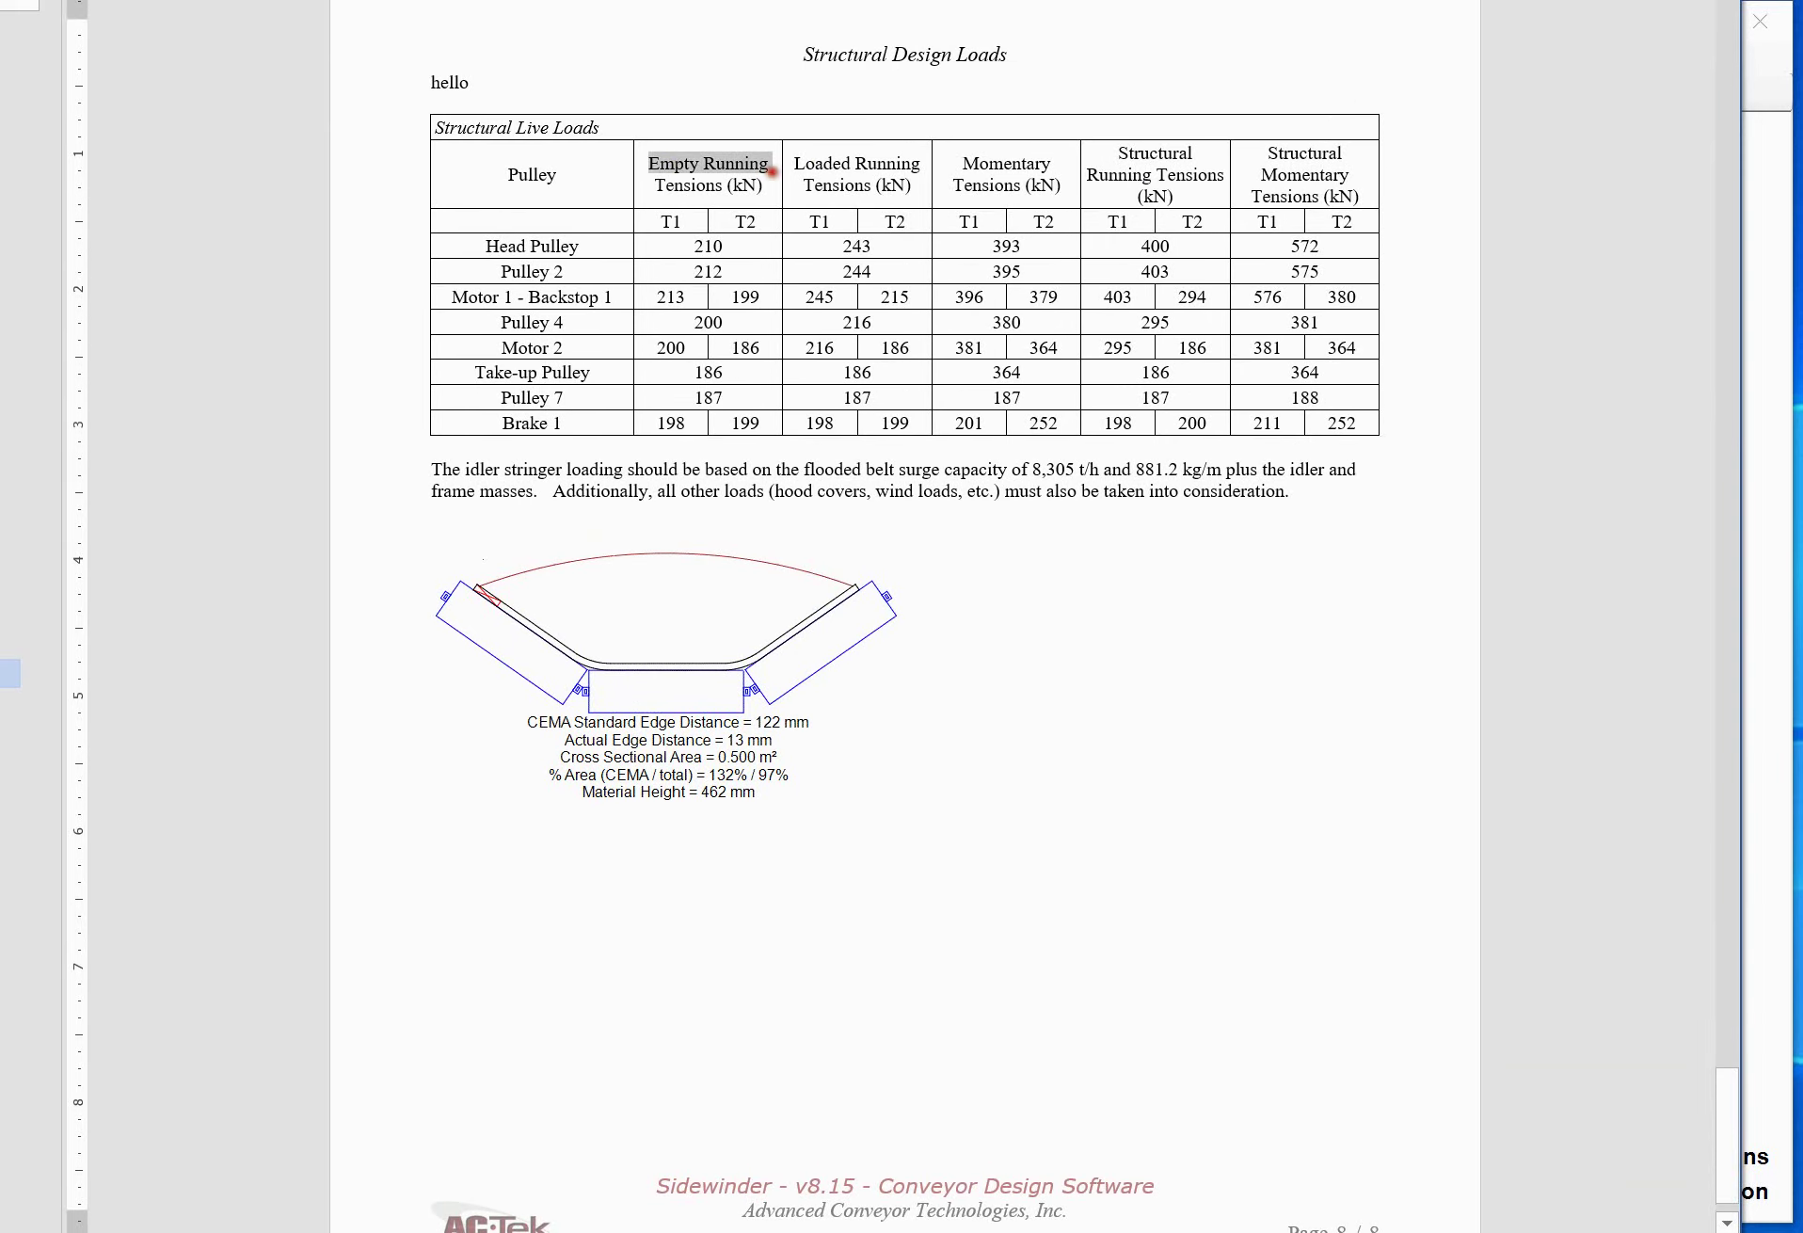
{"action": "left_click", "coordinate": [981, 163]}
{"action": "left_click_drag", "start_coordinate": [1033, 184], "coordinate": [995, 358]}
{"action": "left_click", "coordinate": [991, 165]}
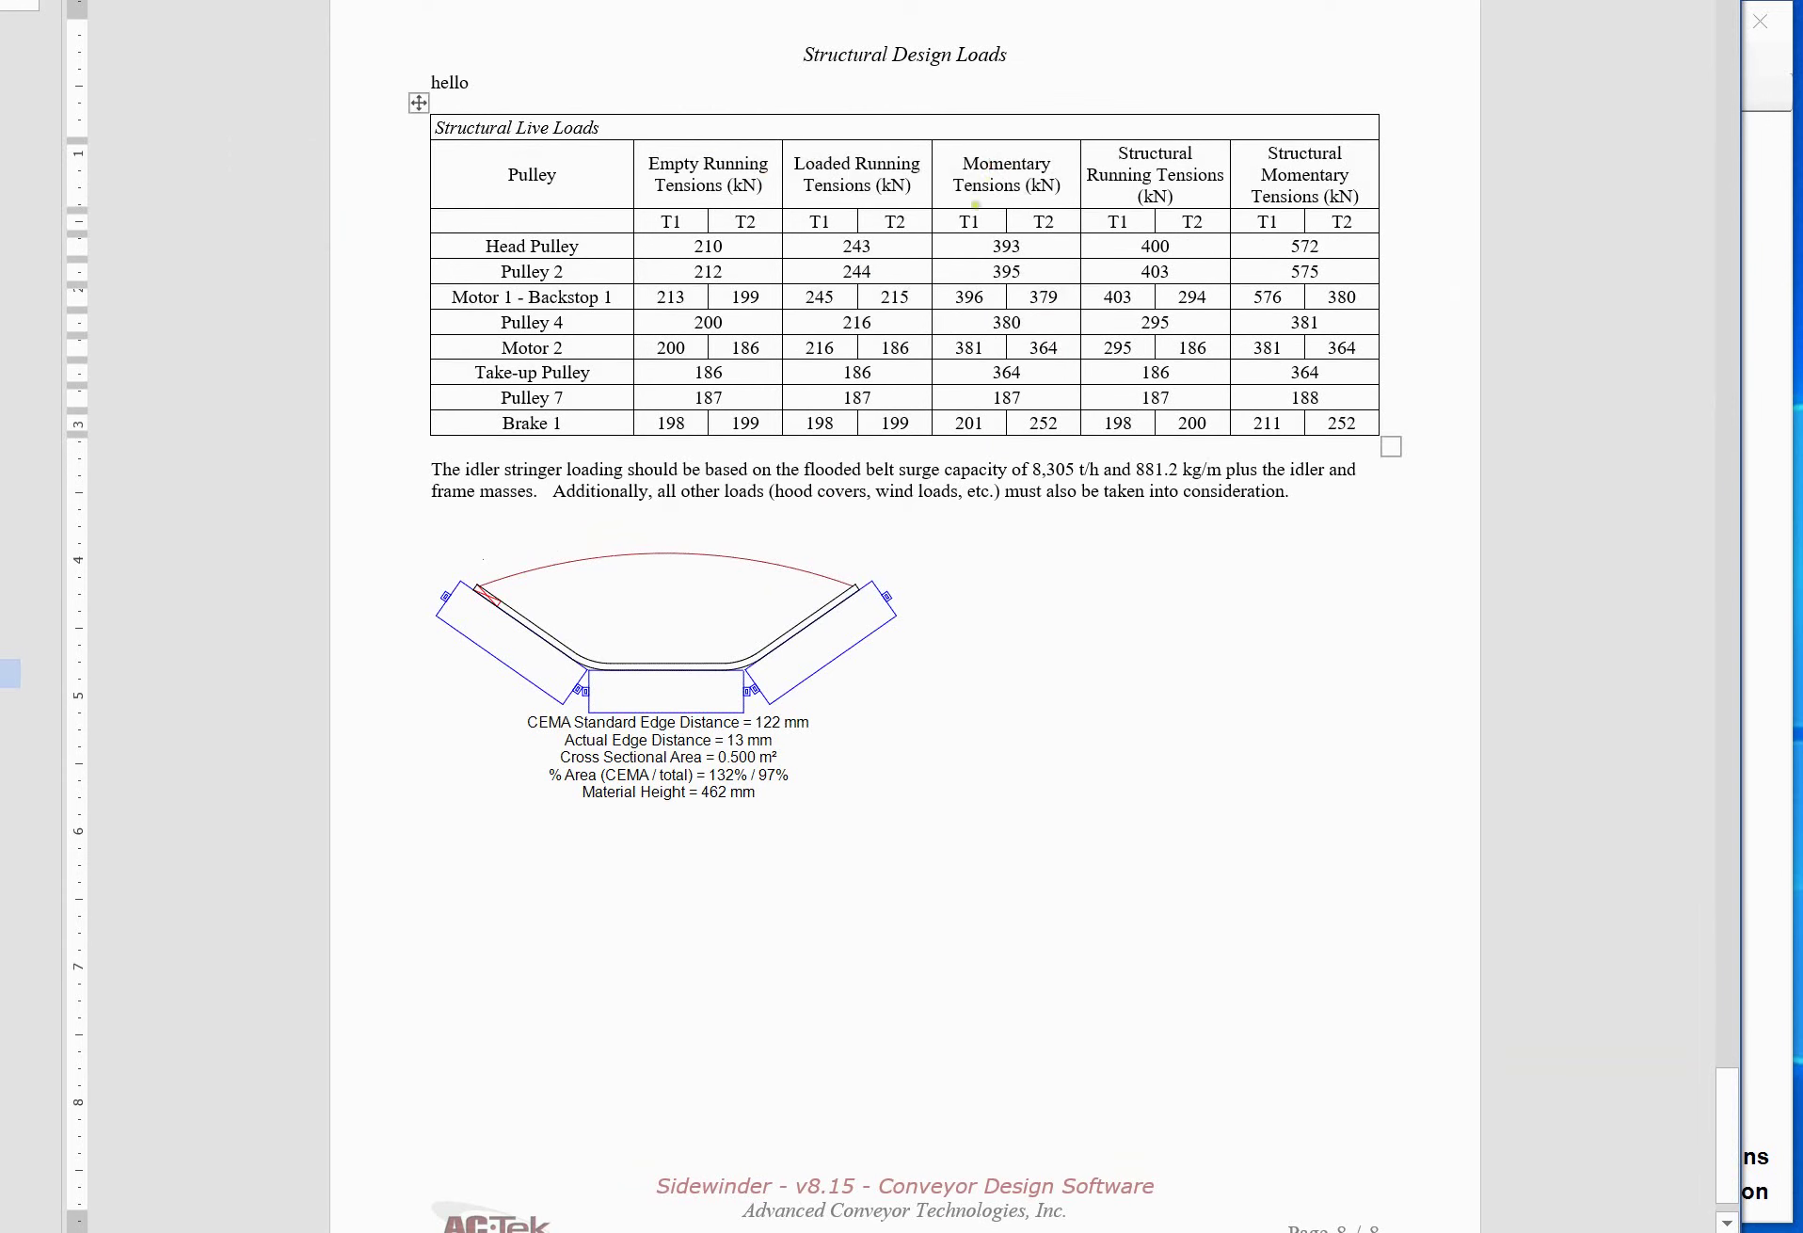